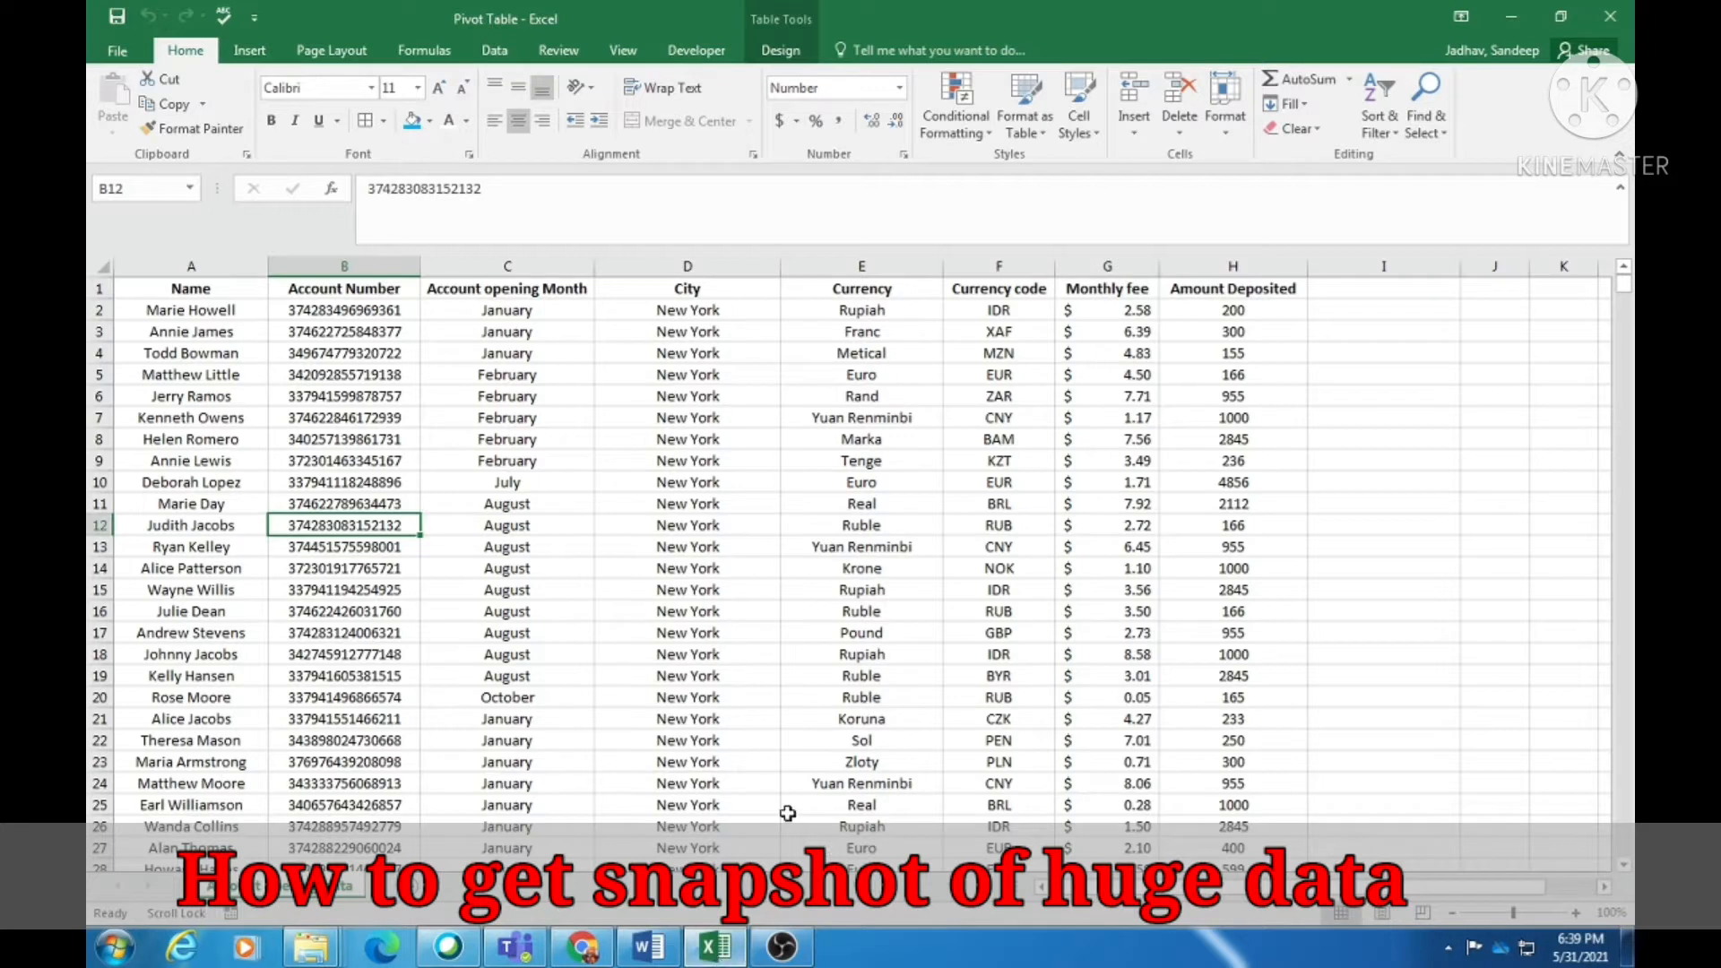
- Inspect the Name, Account Number, Month, City, Currency, Monthly fee and Amount Deposited headings
left_click(198, 390)
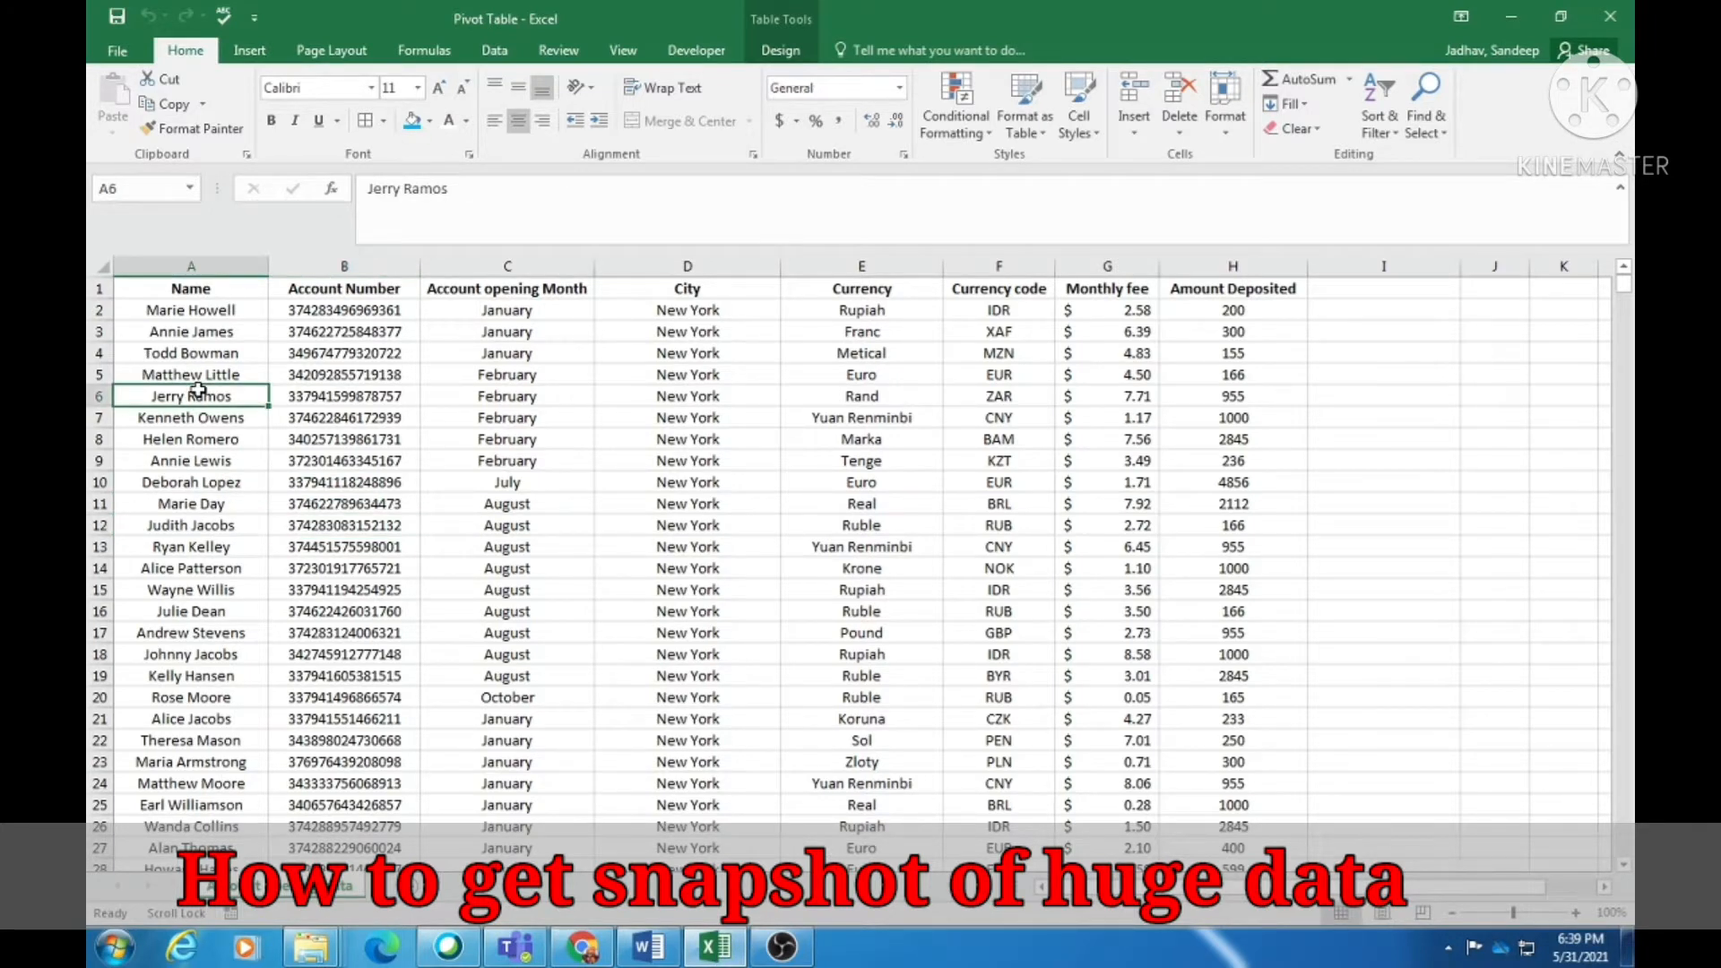
left_click(203, 266)
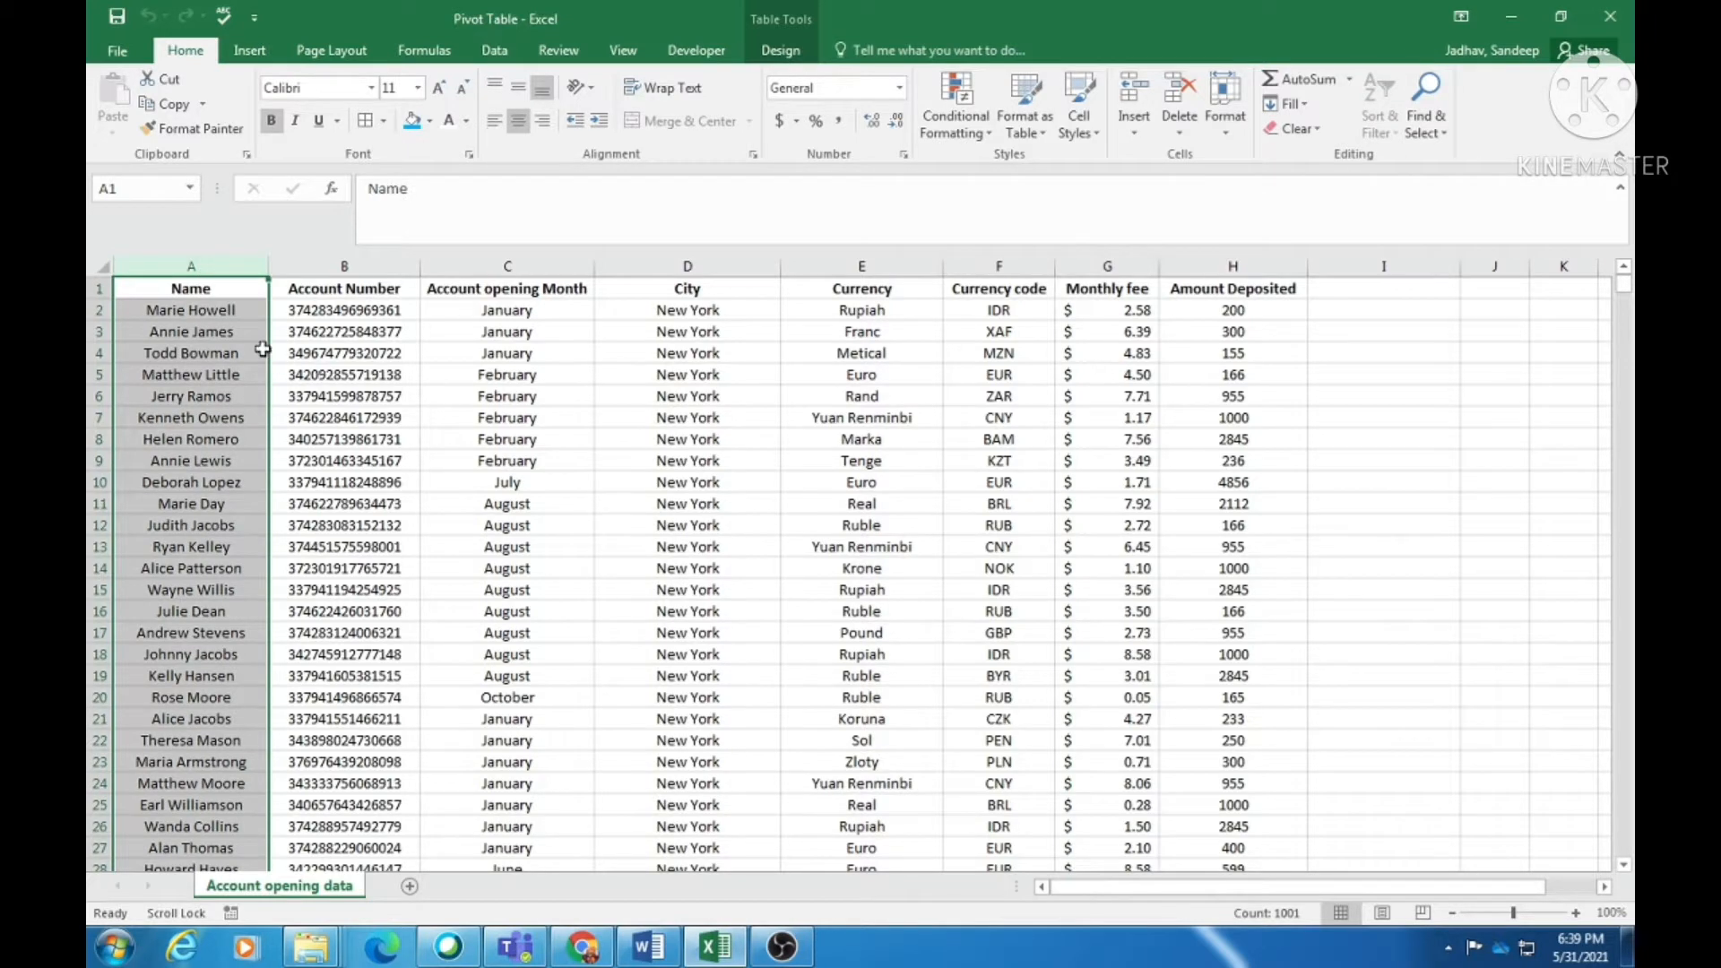
left_click(246, 291)
left_click(352, 289)
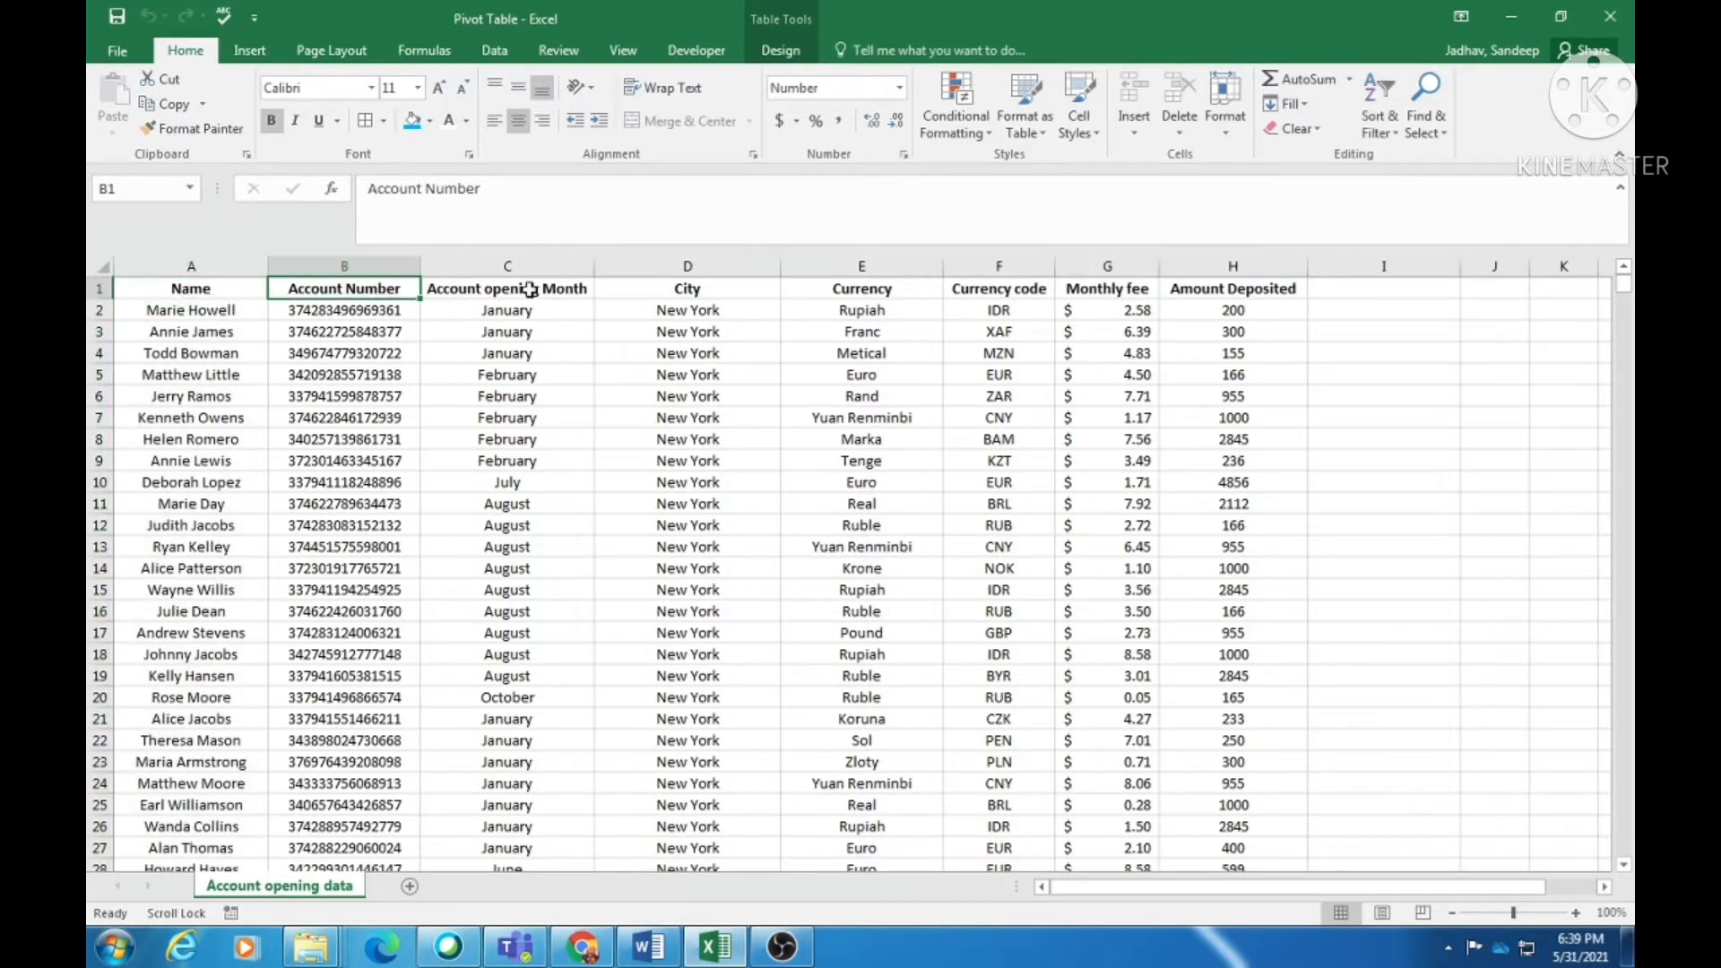
left_click(499, 288)
left_click(732, 290)
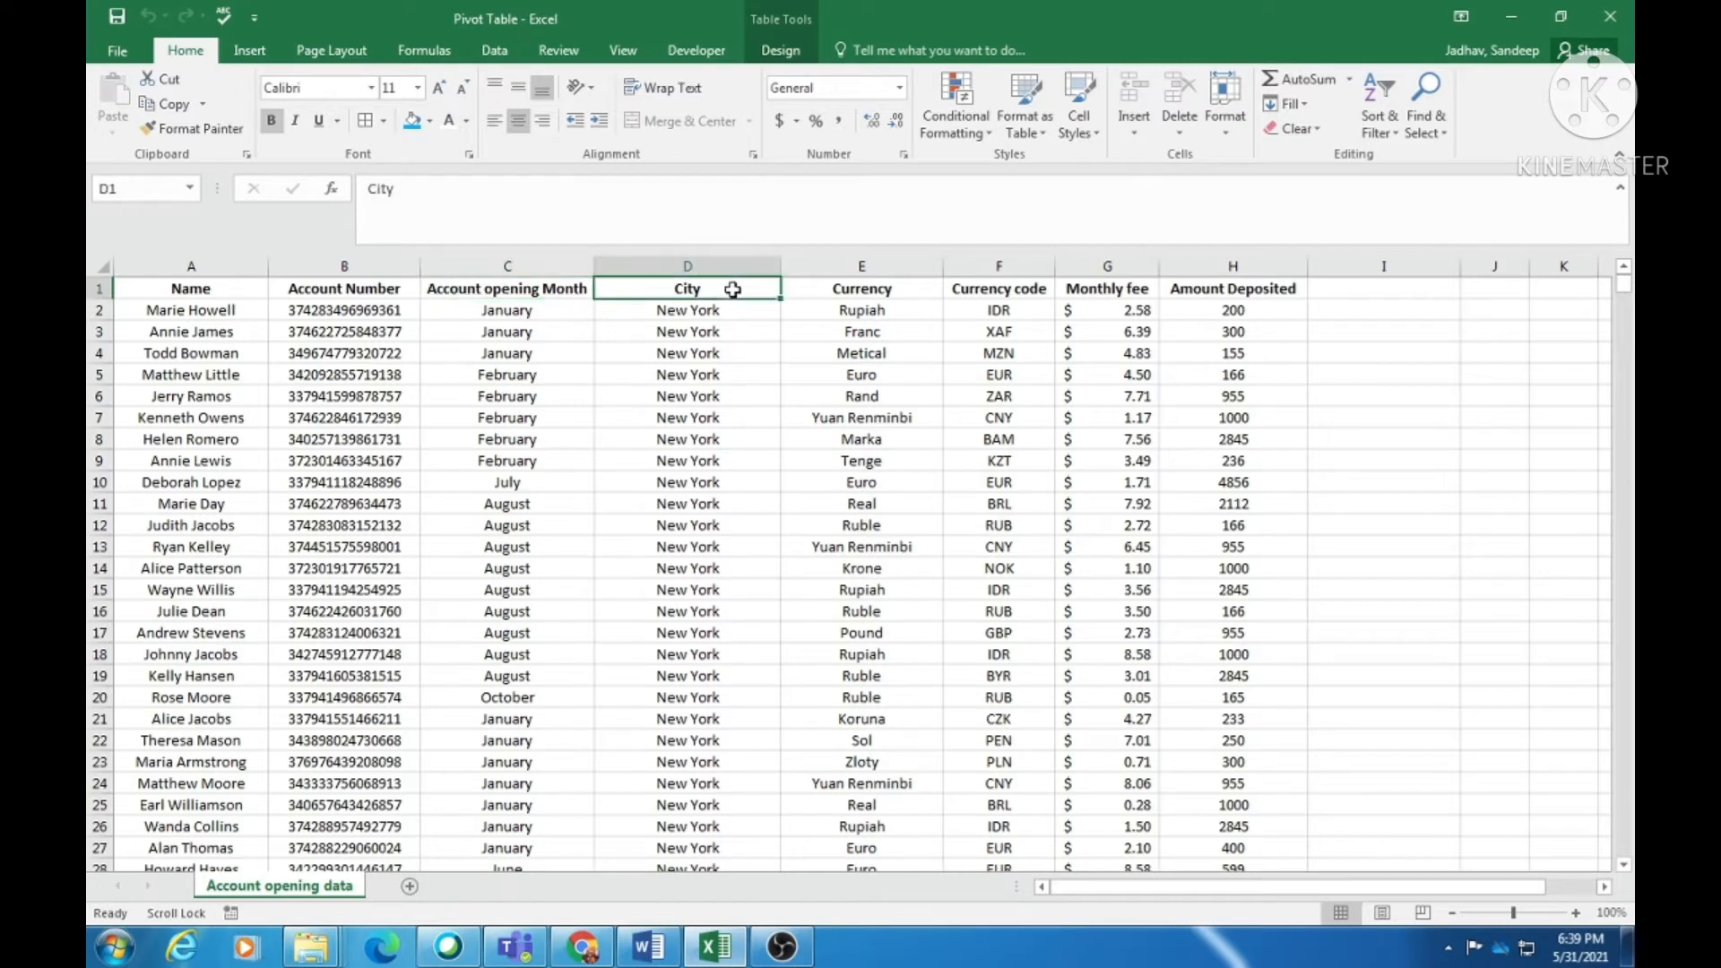
left_click(880, 290)
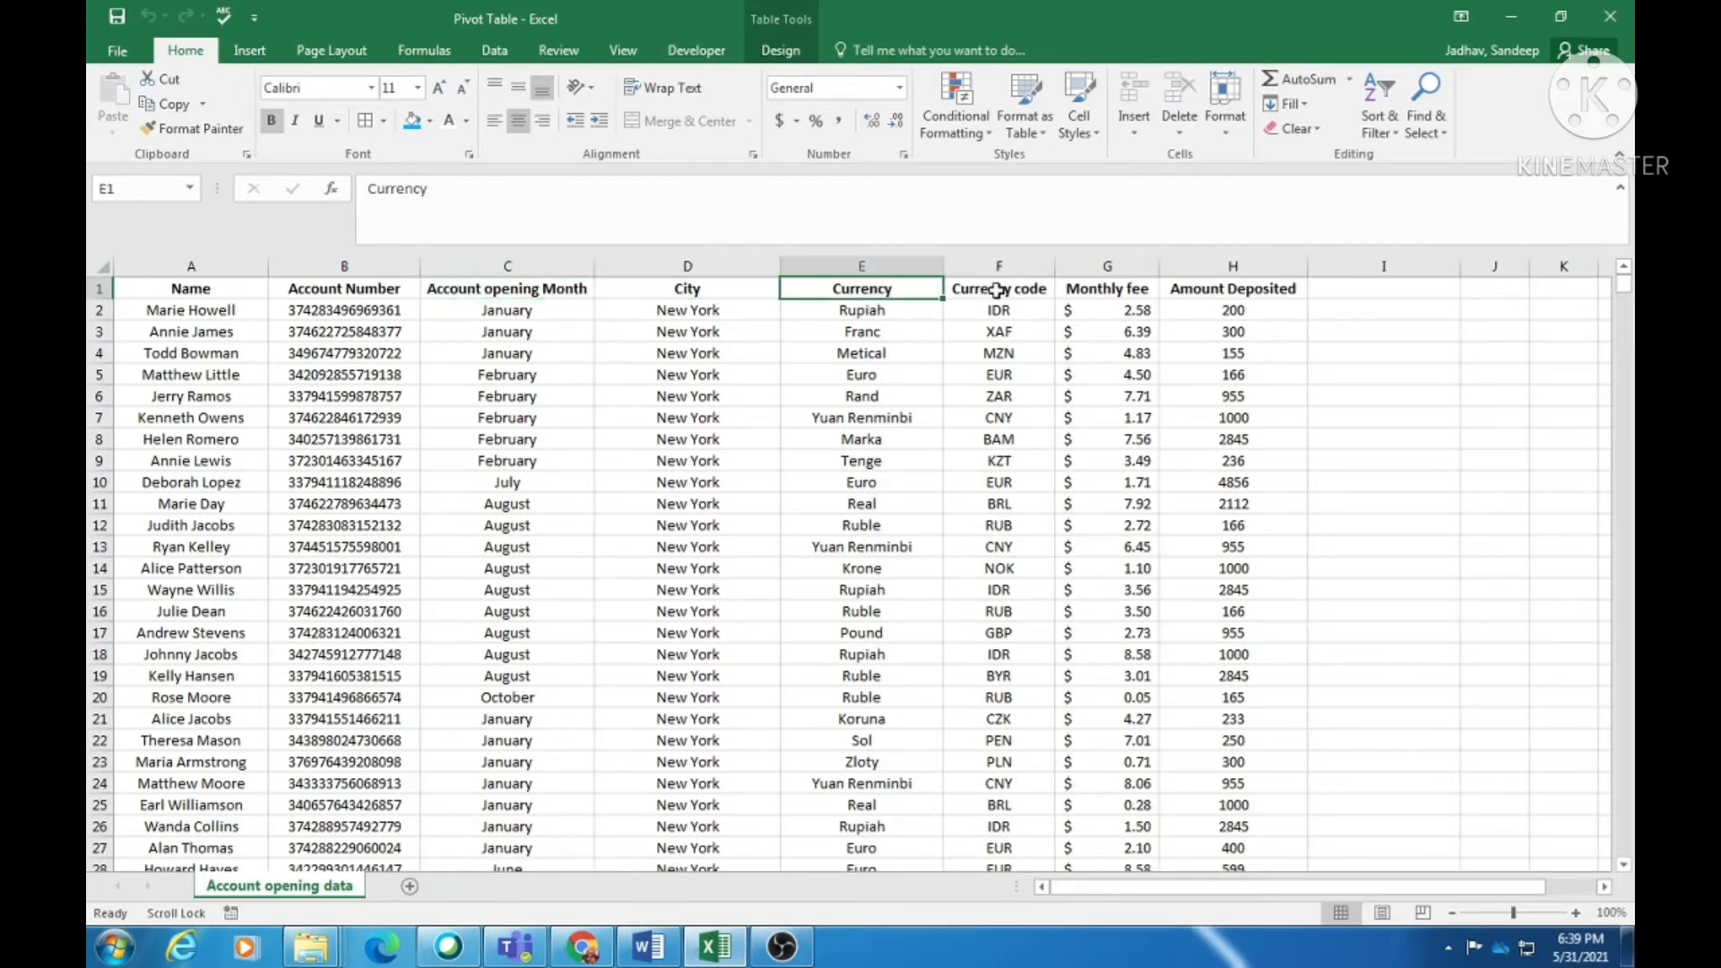
left_click(1083, 289)
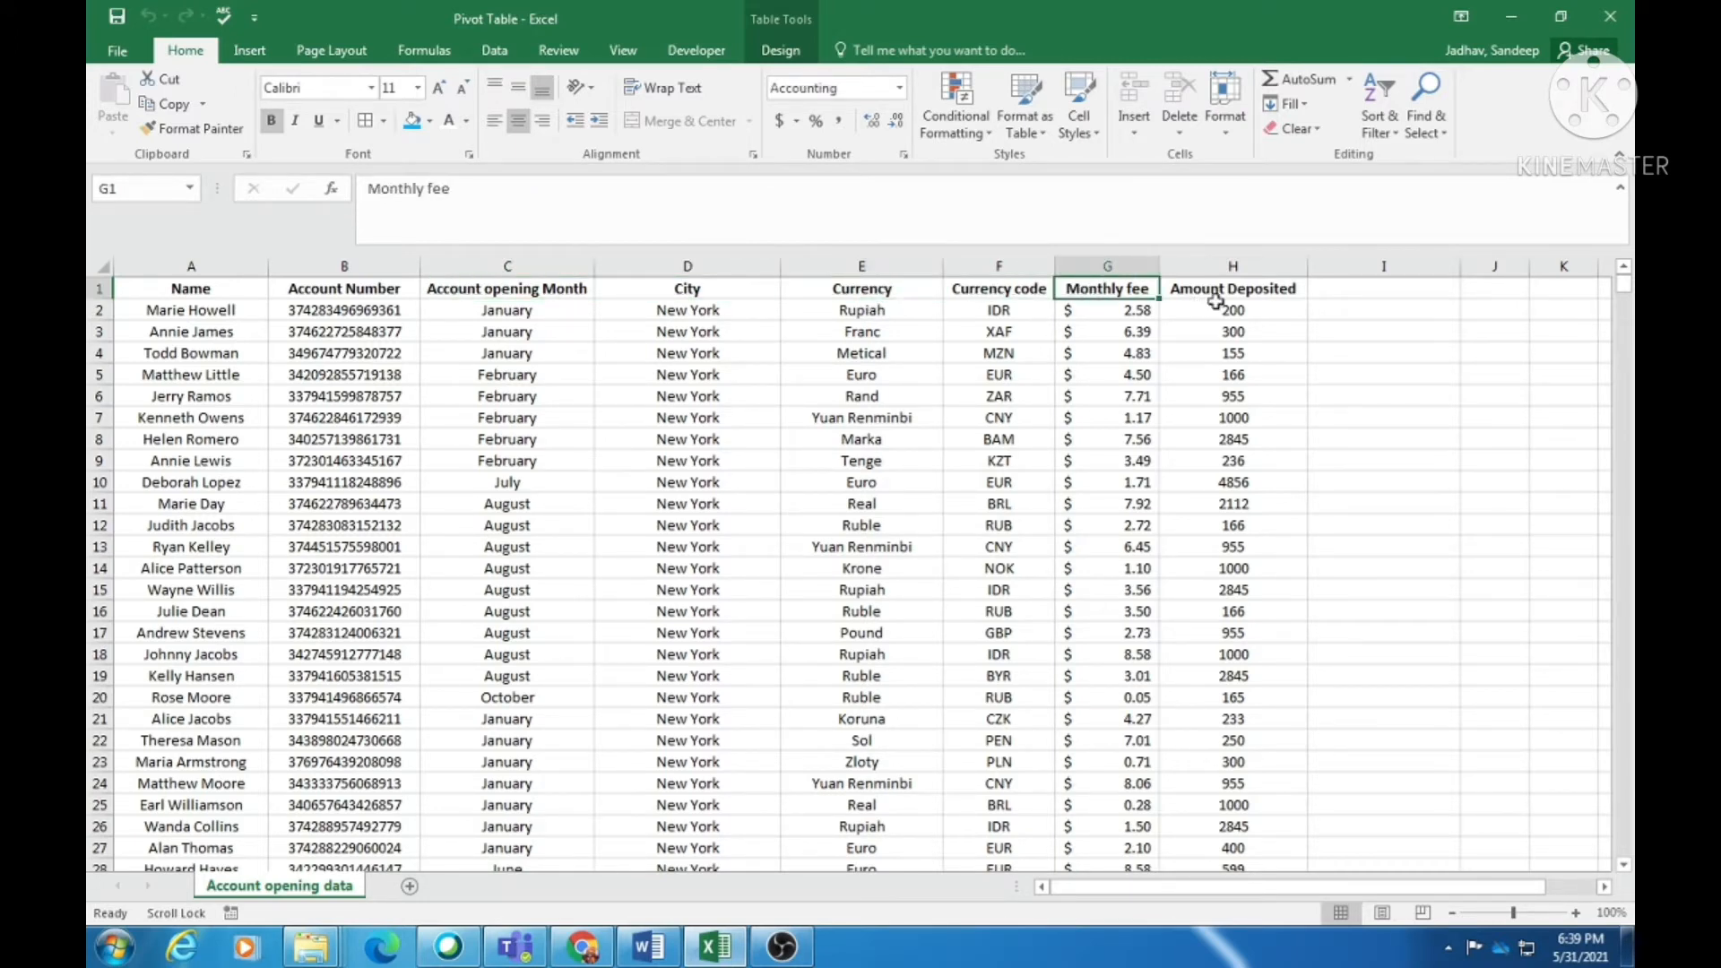
left_click(1232, 283)
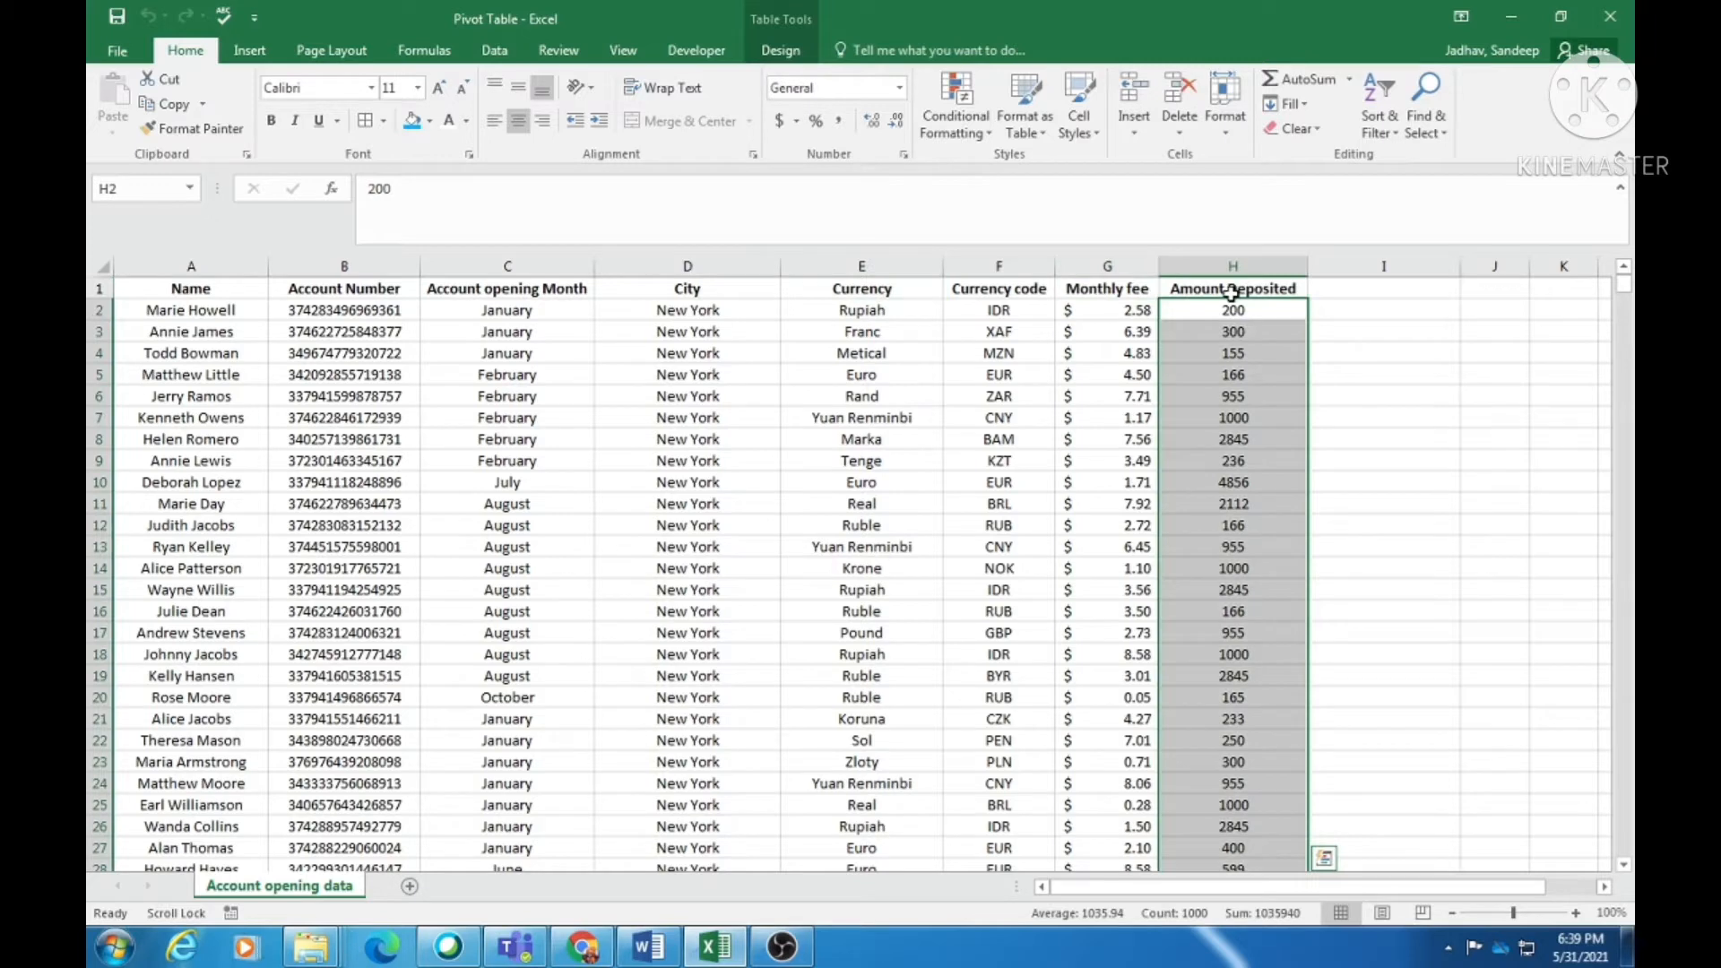
left_click(202, 313)
left_click(737, 441)
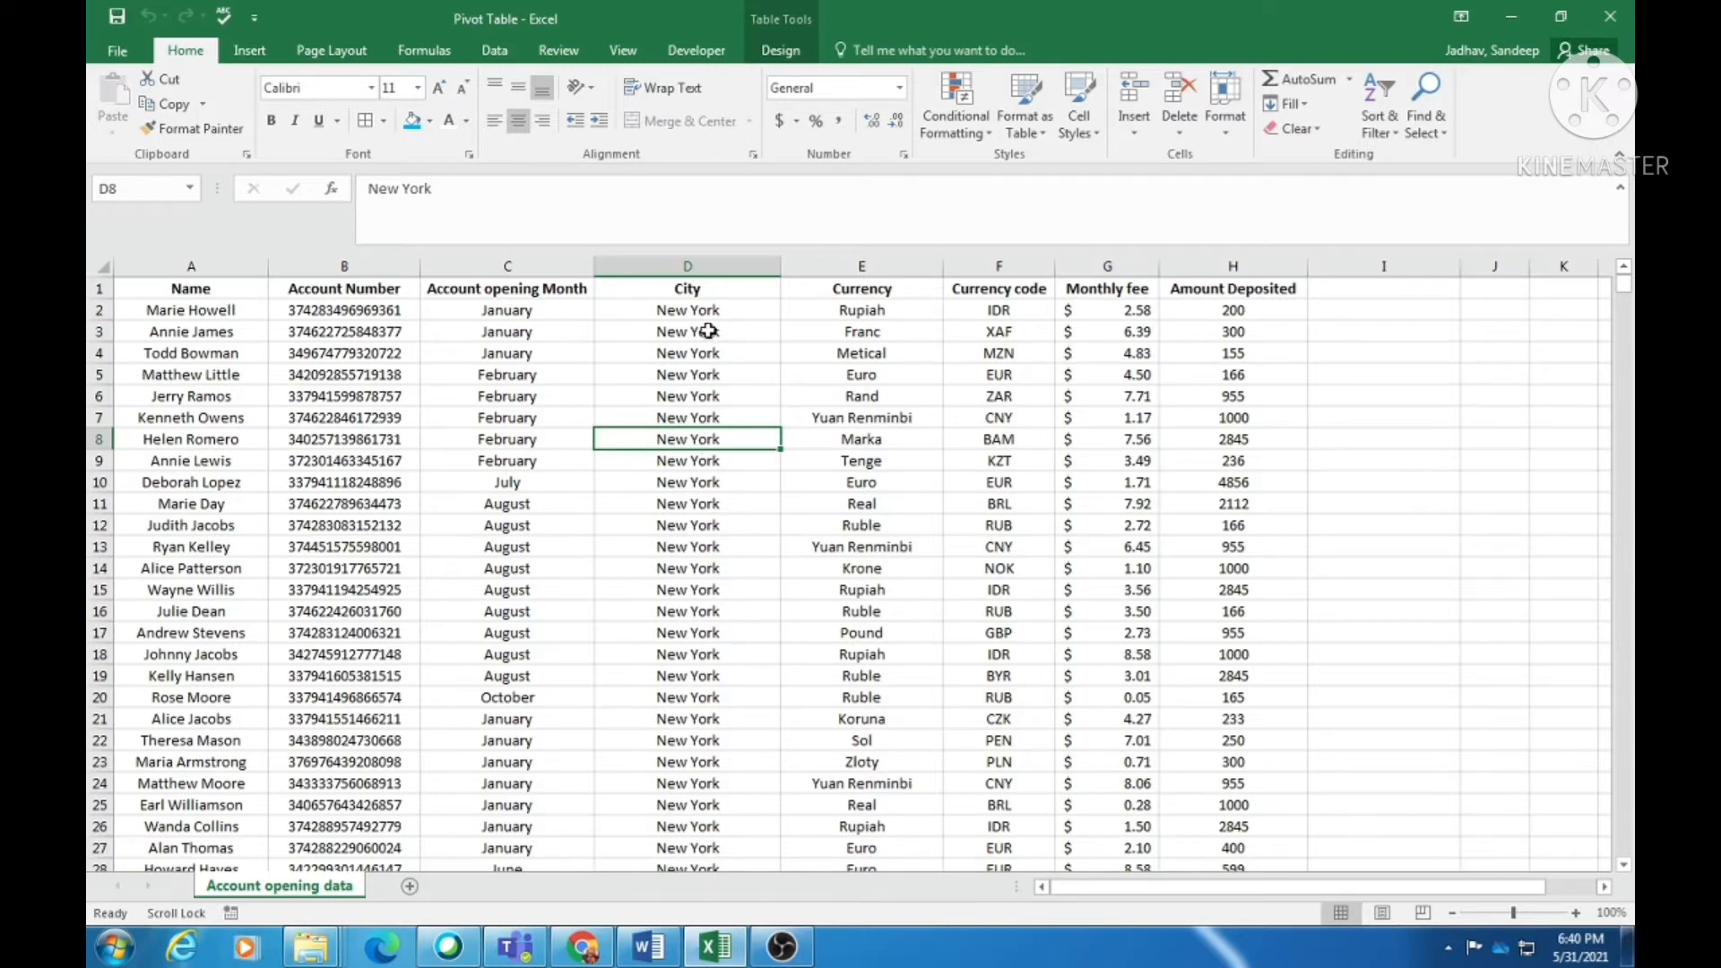
- Select runs of City, Amount Deposited and Account opening Month values down to row 18
left_click_drag(708, 309, 711, 576)
left_click_drag(1253, 310, 1246, 488)
left_click_drag(695, 311, 685, 500)
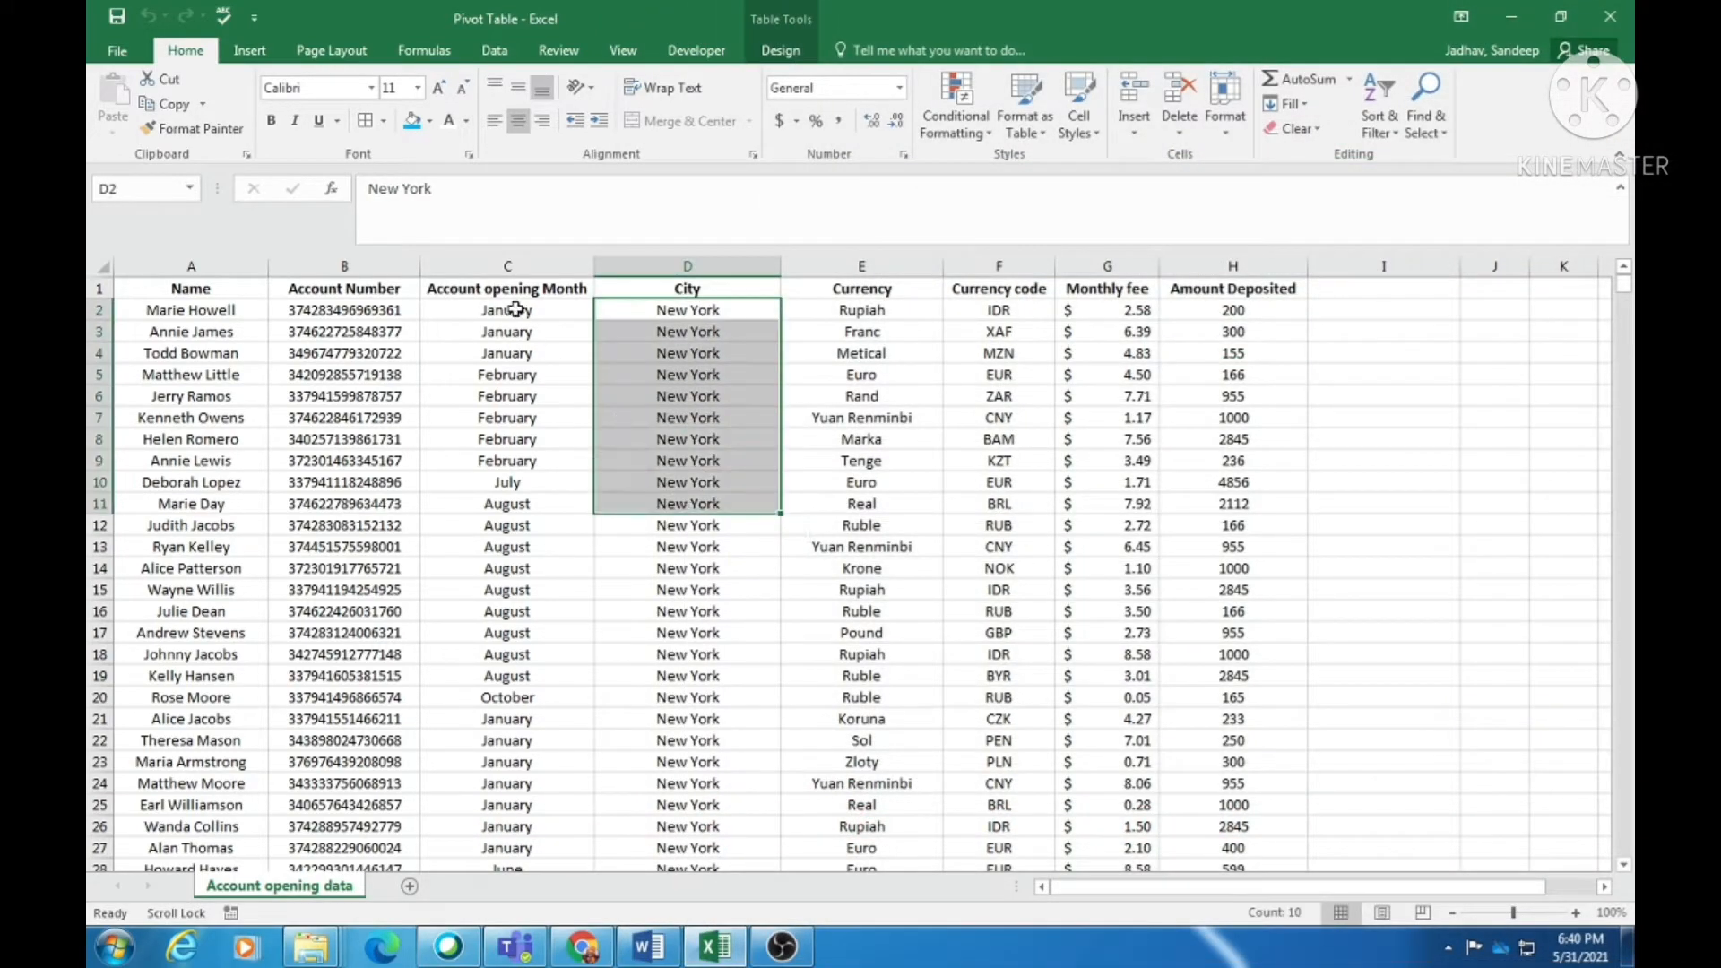
left_click_drag(517, 309, 507, 439)
left_click_drag(1224, 310, 1226, 486)
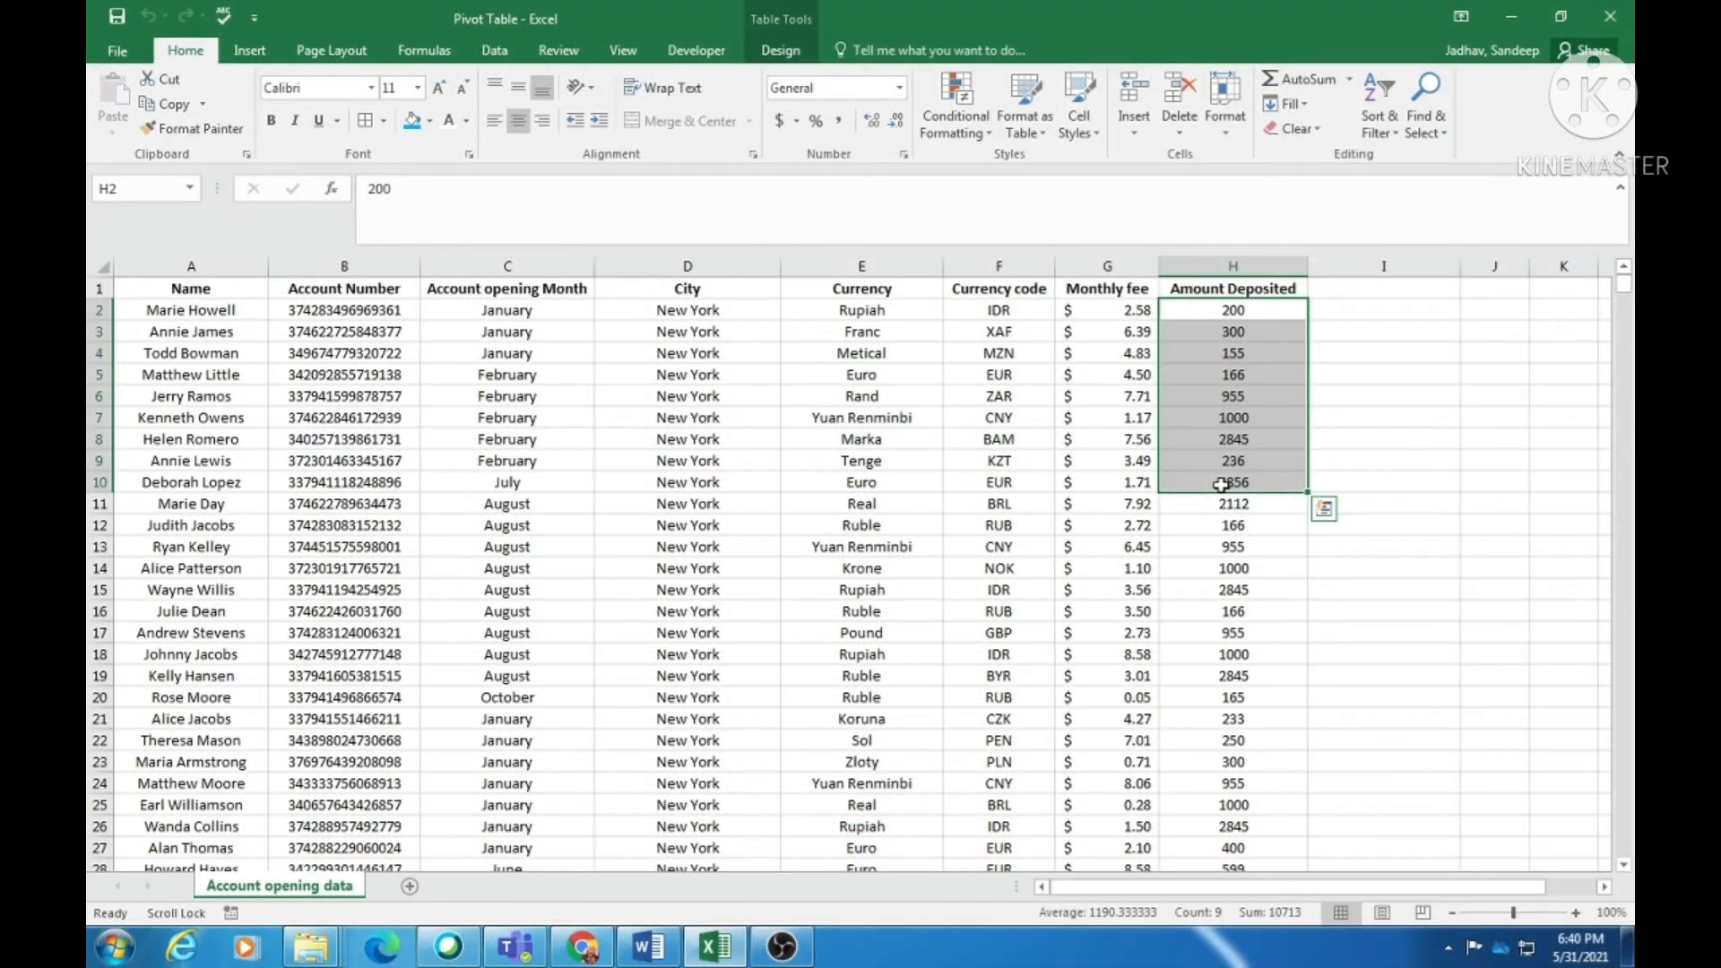
left_click(507, 308)
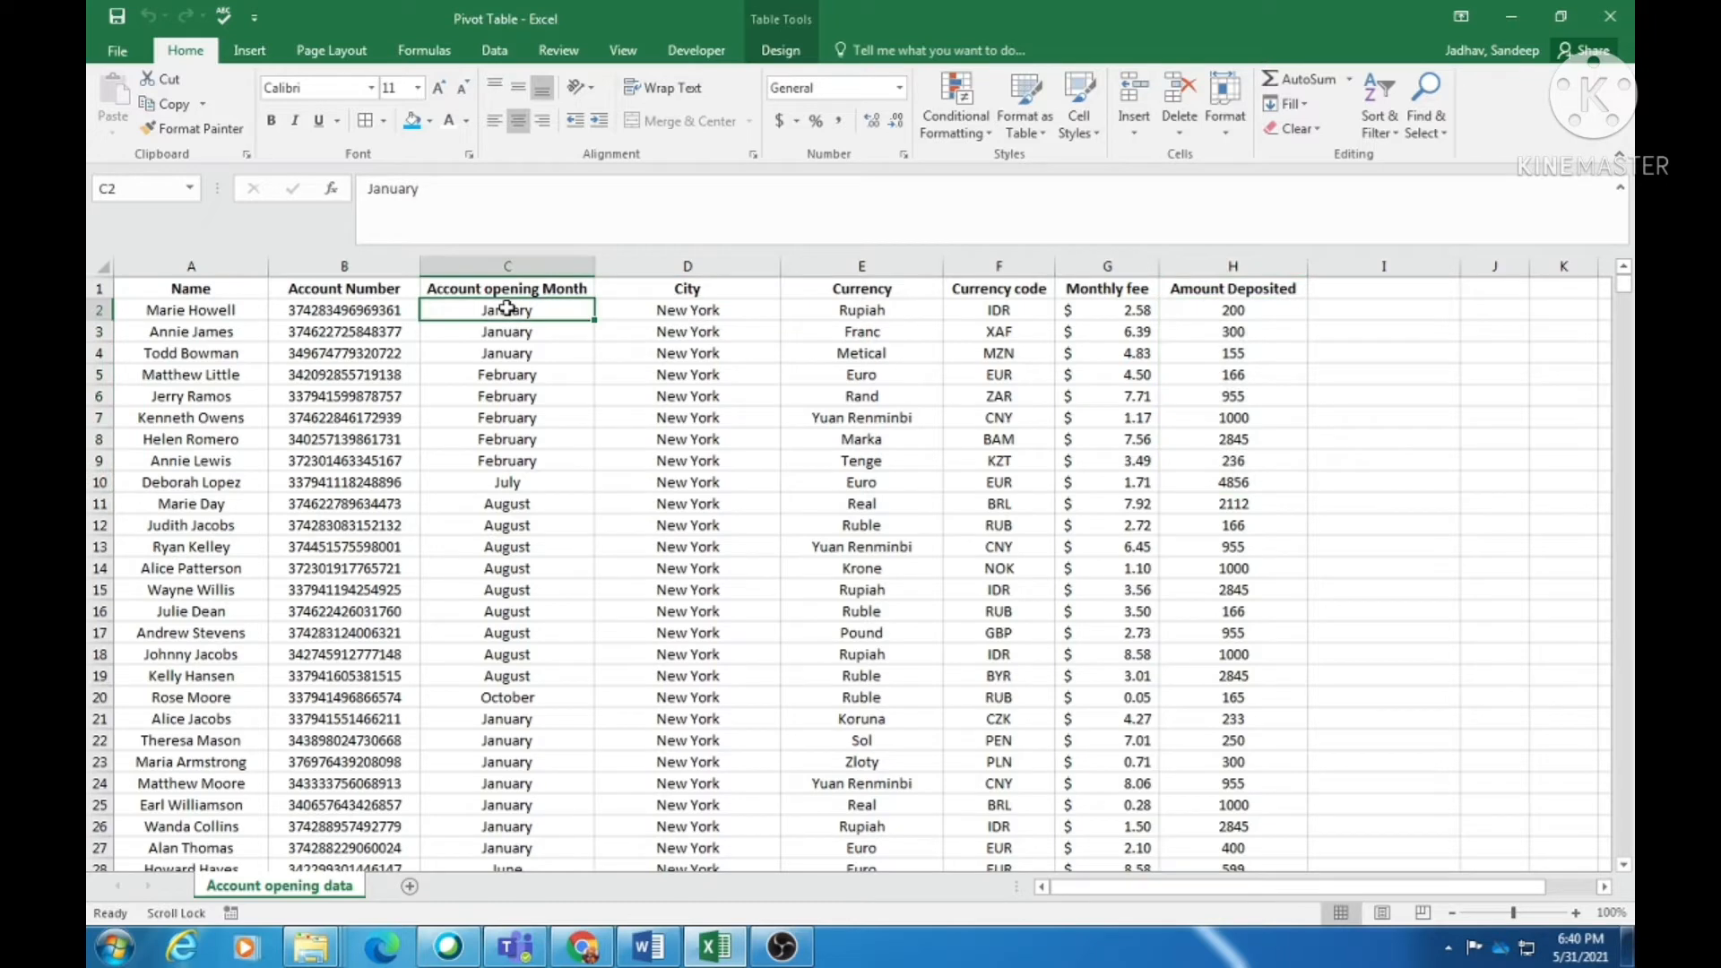
left_click_drag(507, 309, 492, 656)
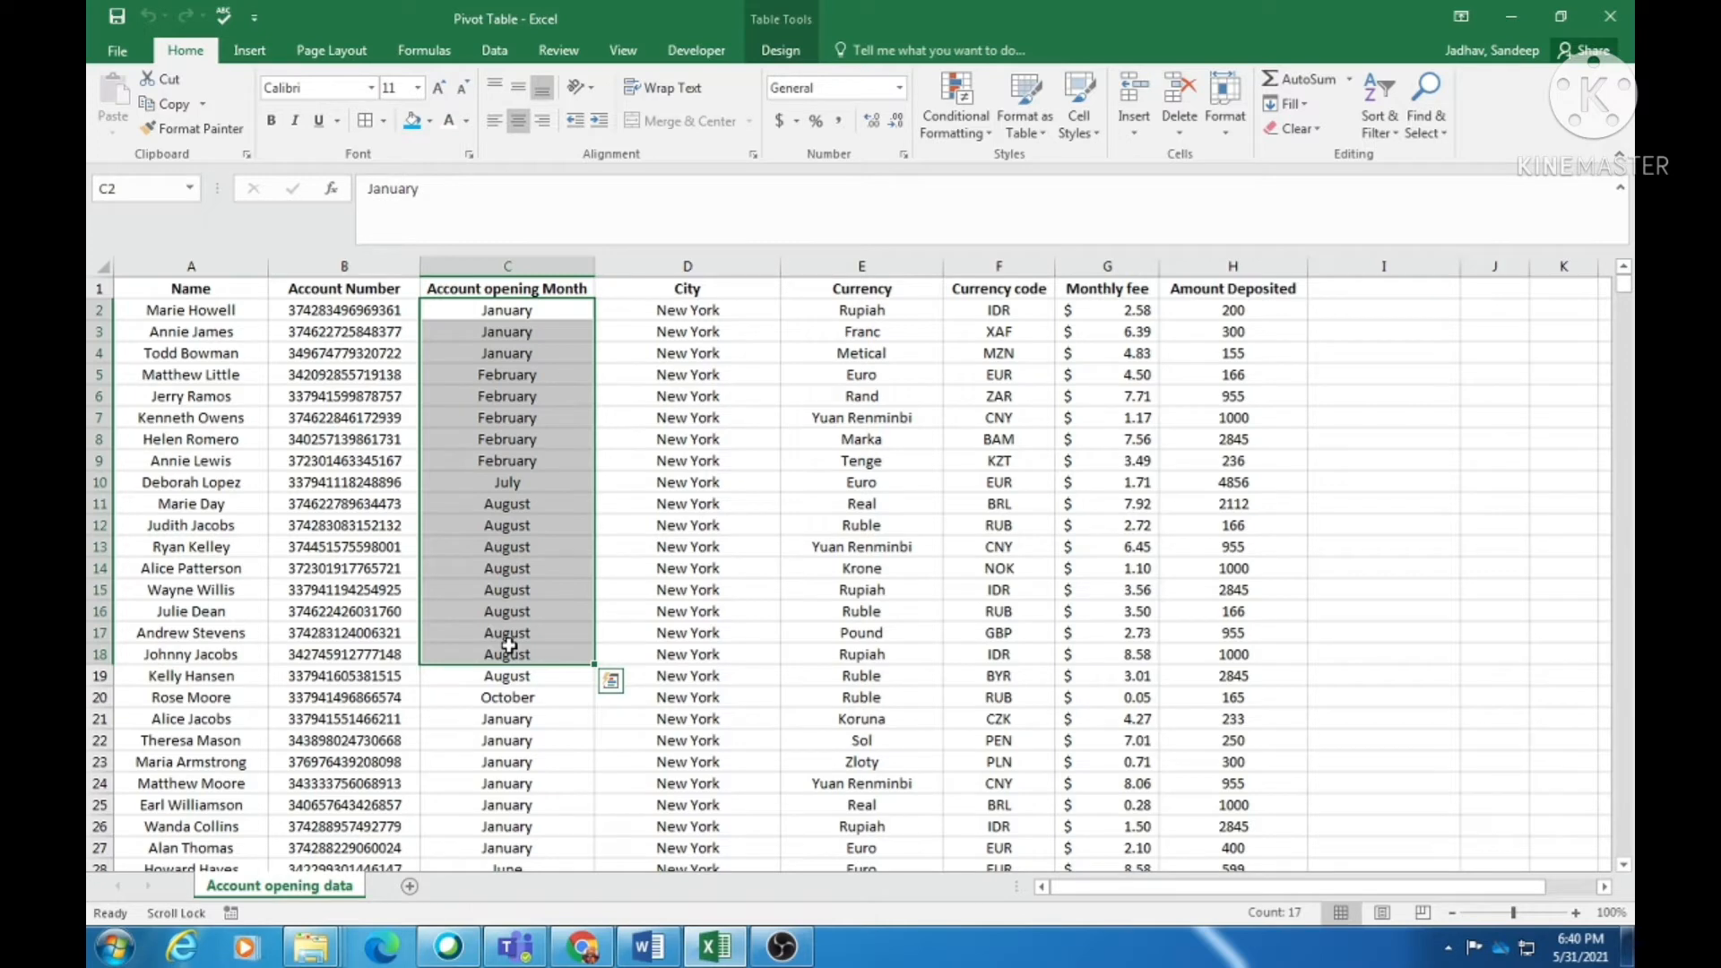
left_click(506, 565)
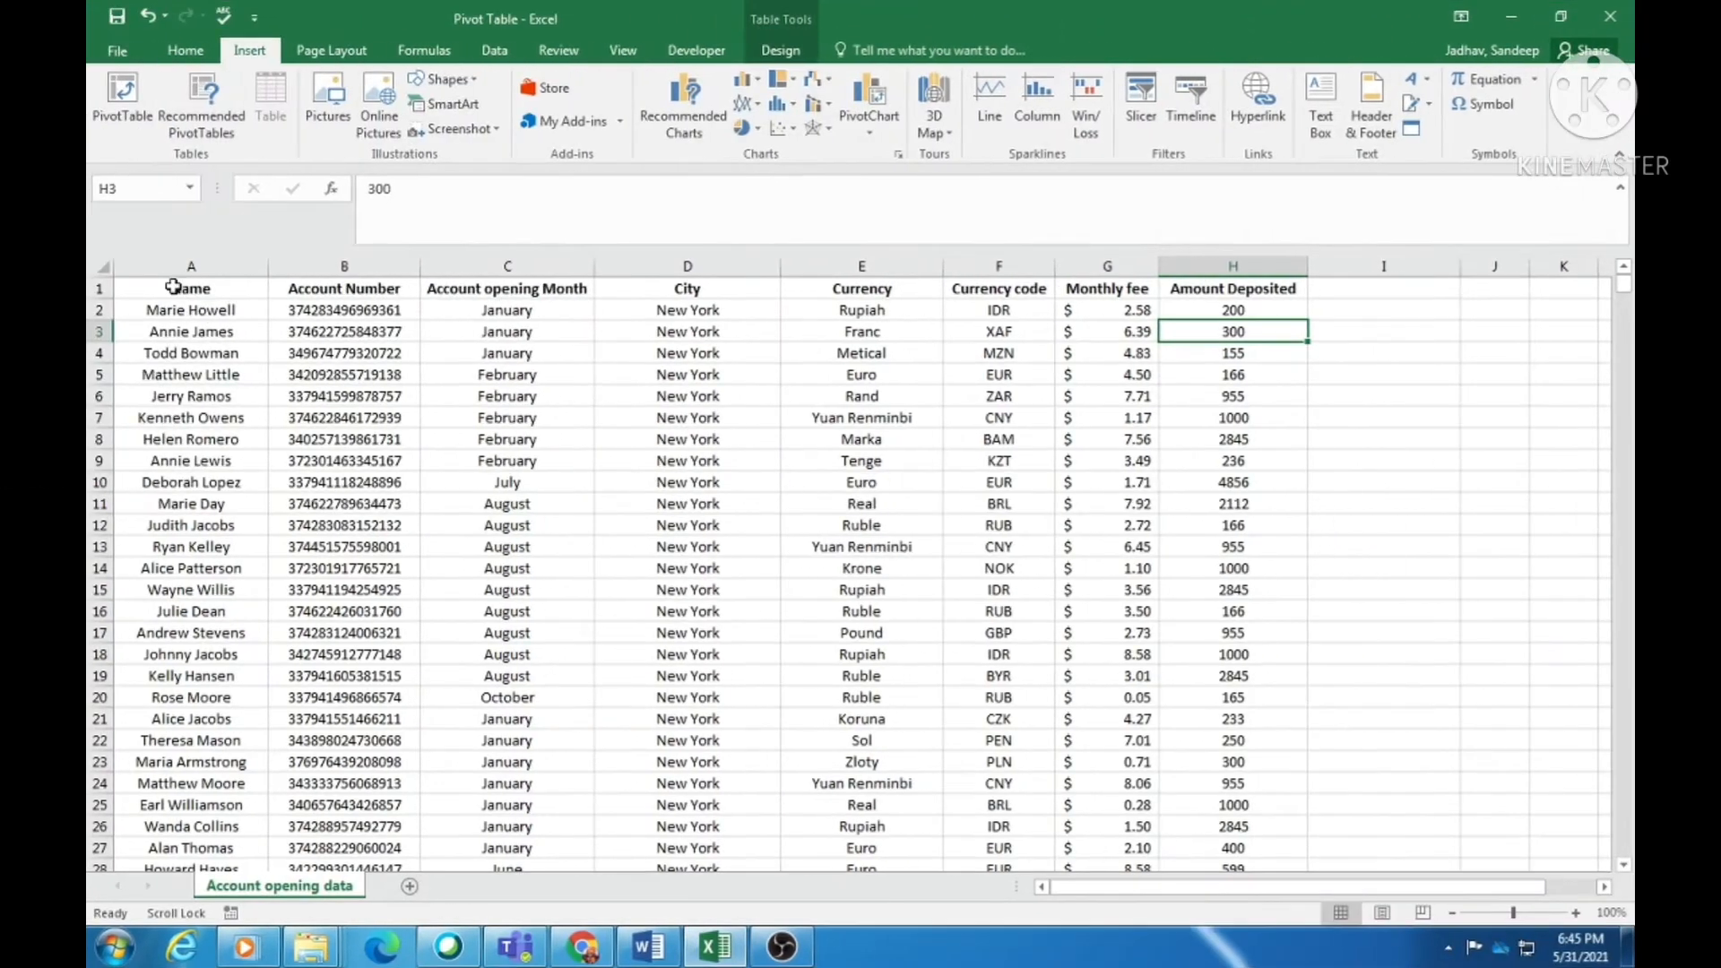
- Review the header row A1:H1, stepping through the Name to Currency headings
left_click(173, 287)
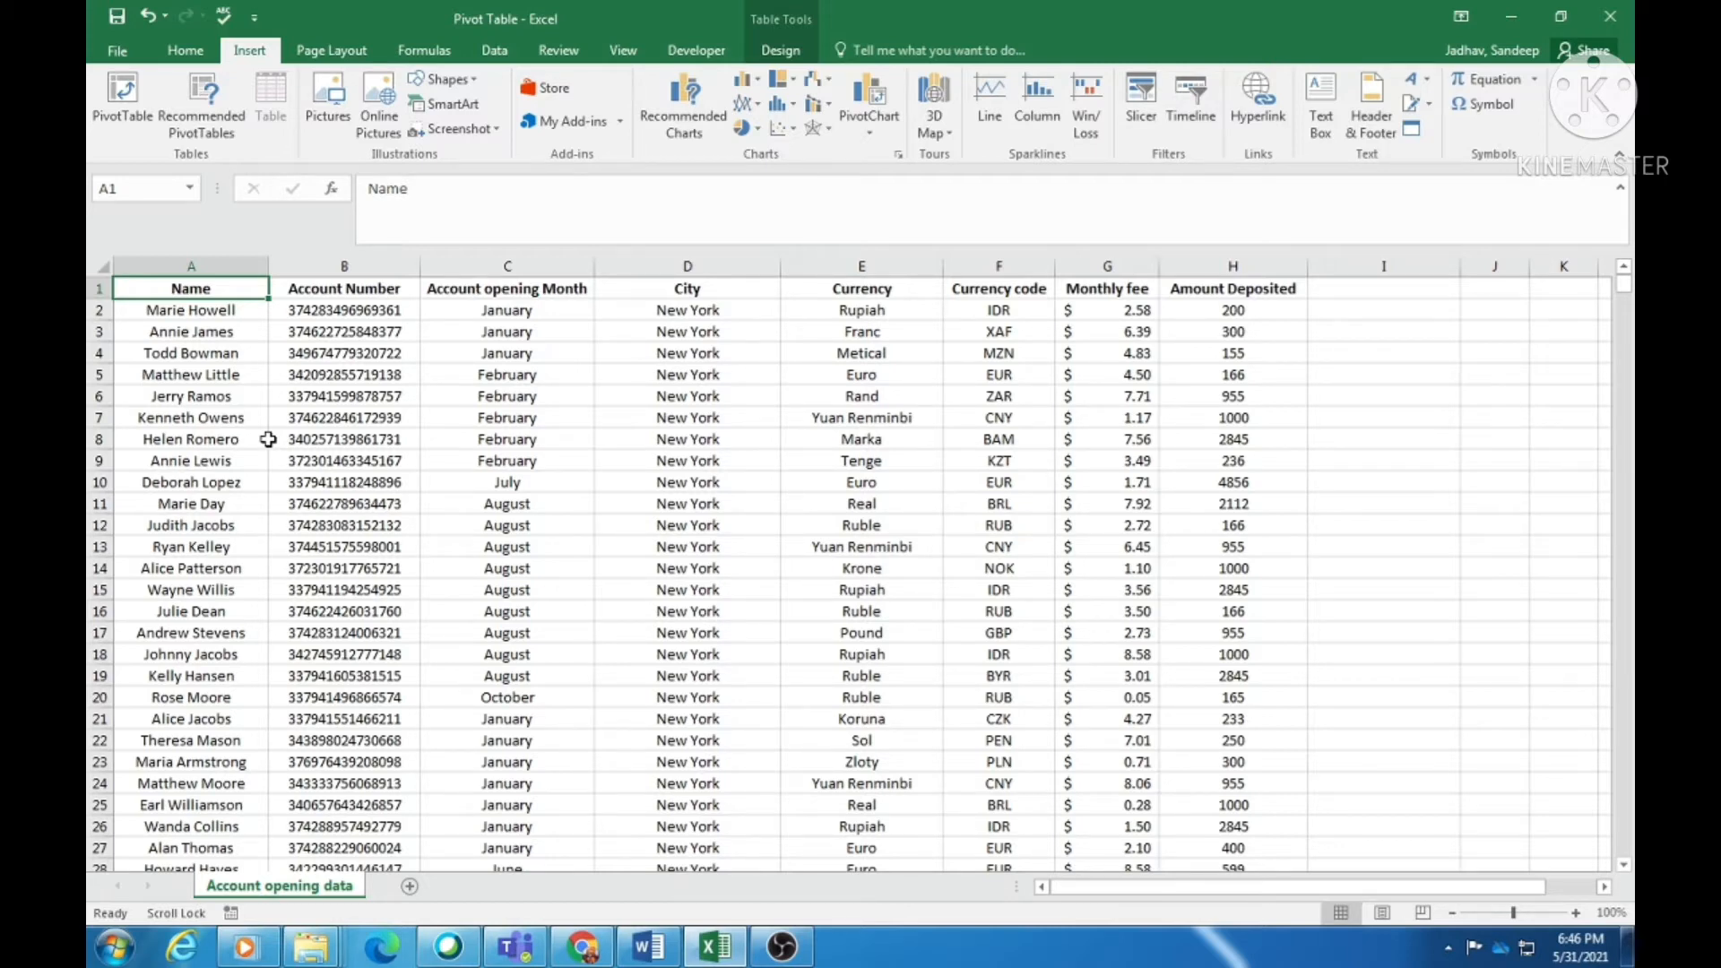
key("Right")
key("Right")
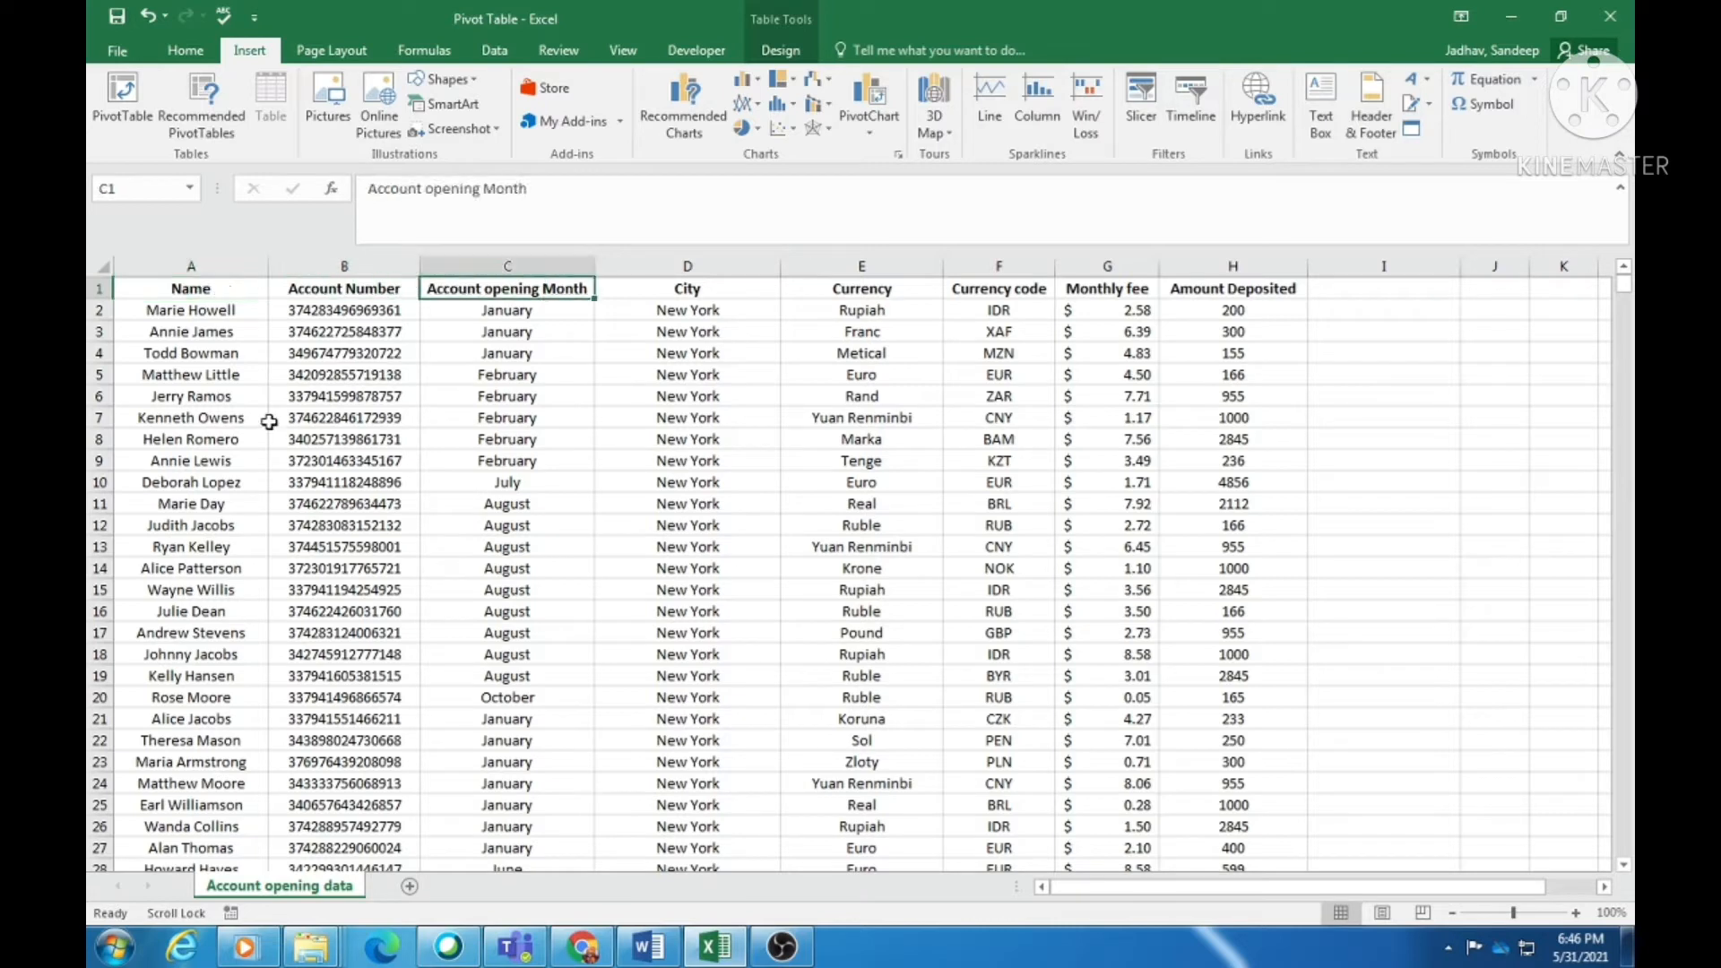
key("Left")
left_click(190, 267)
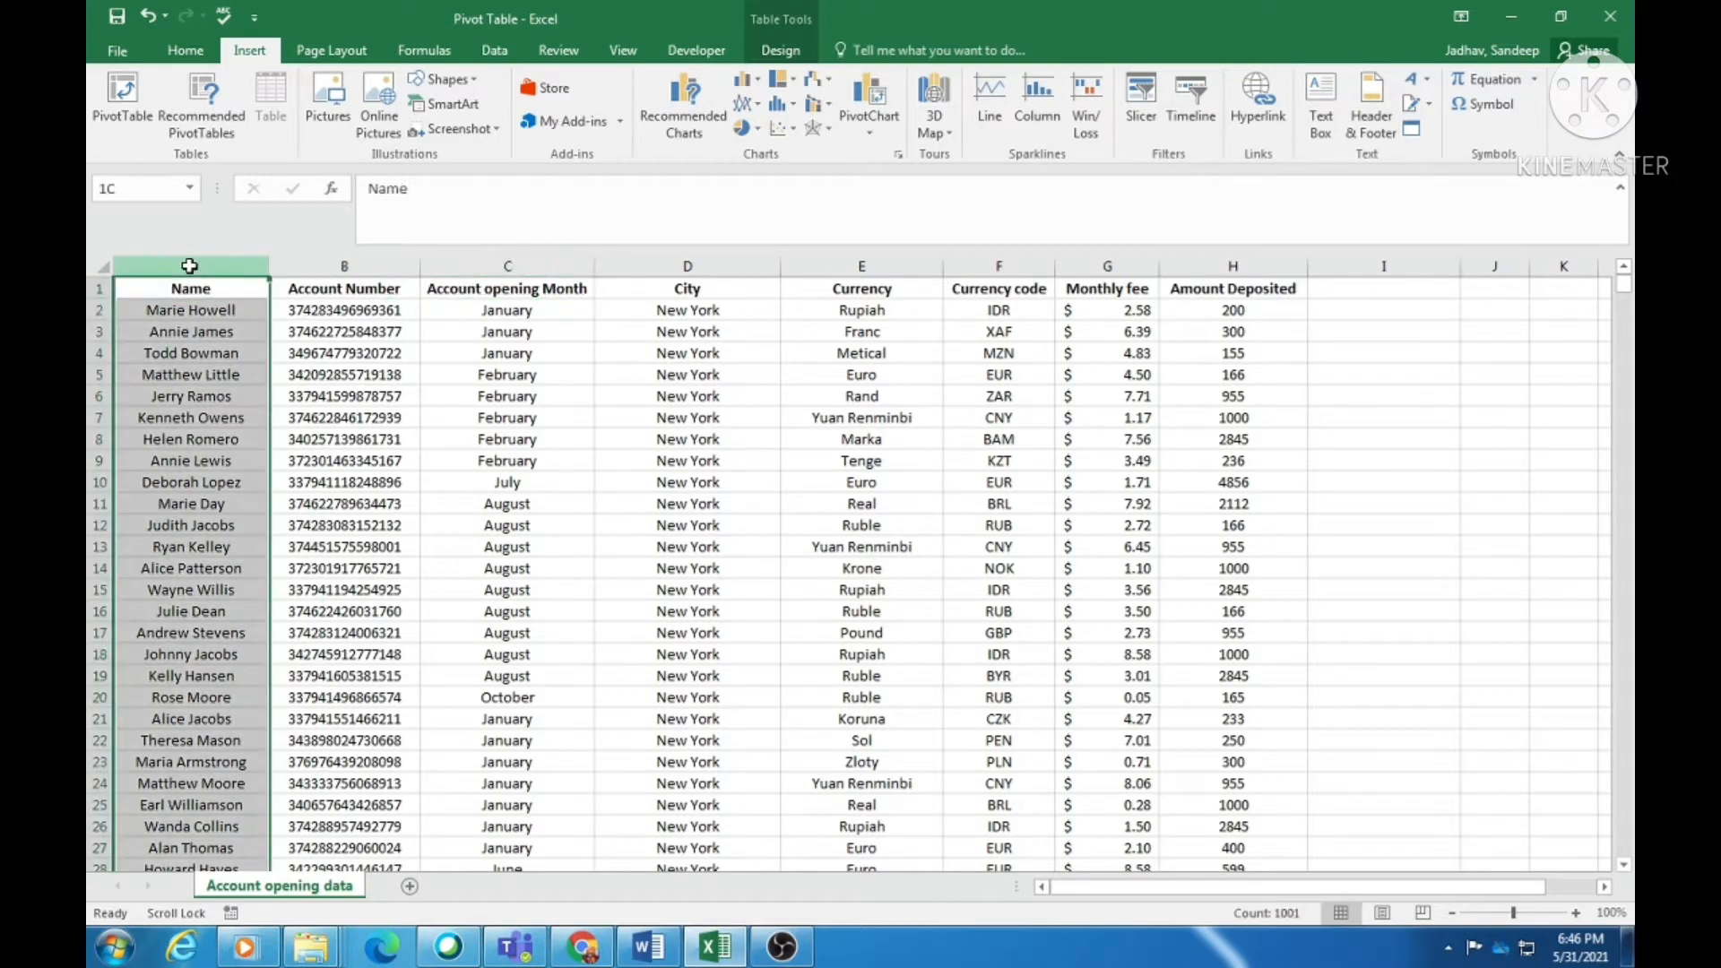
left_click(334, 411)
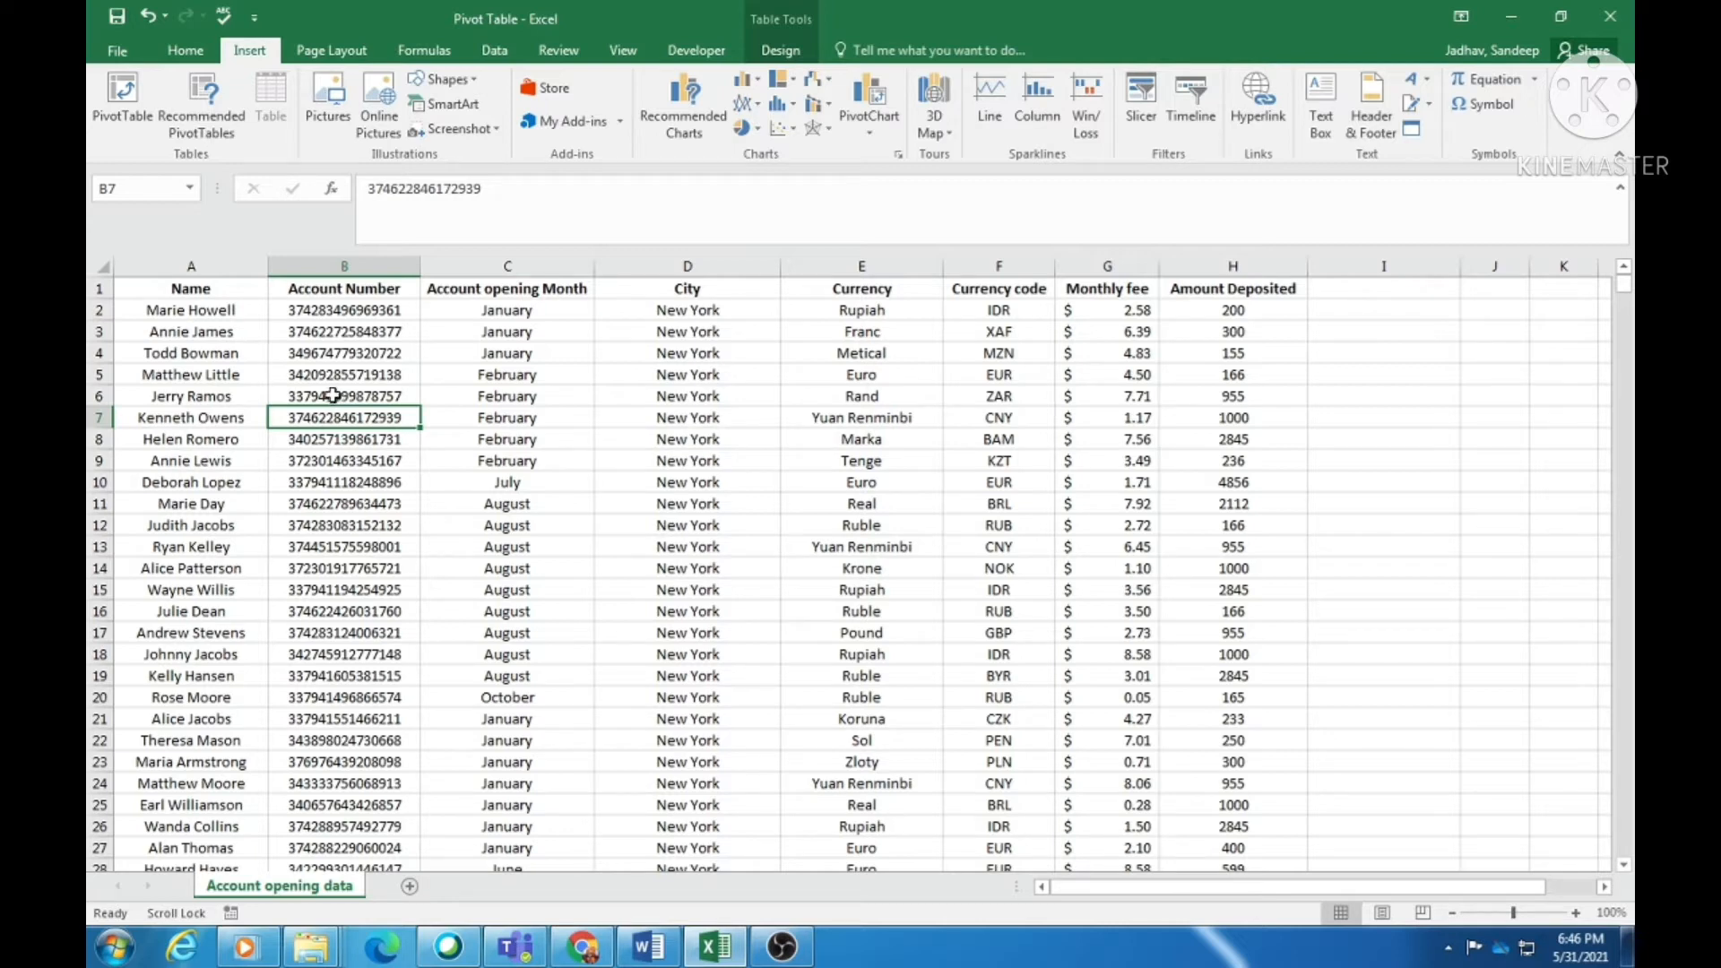
left_click(229, 314)
left_click(103, 288)
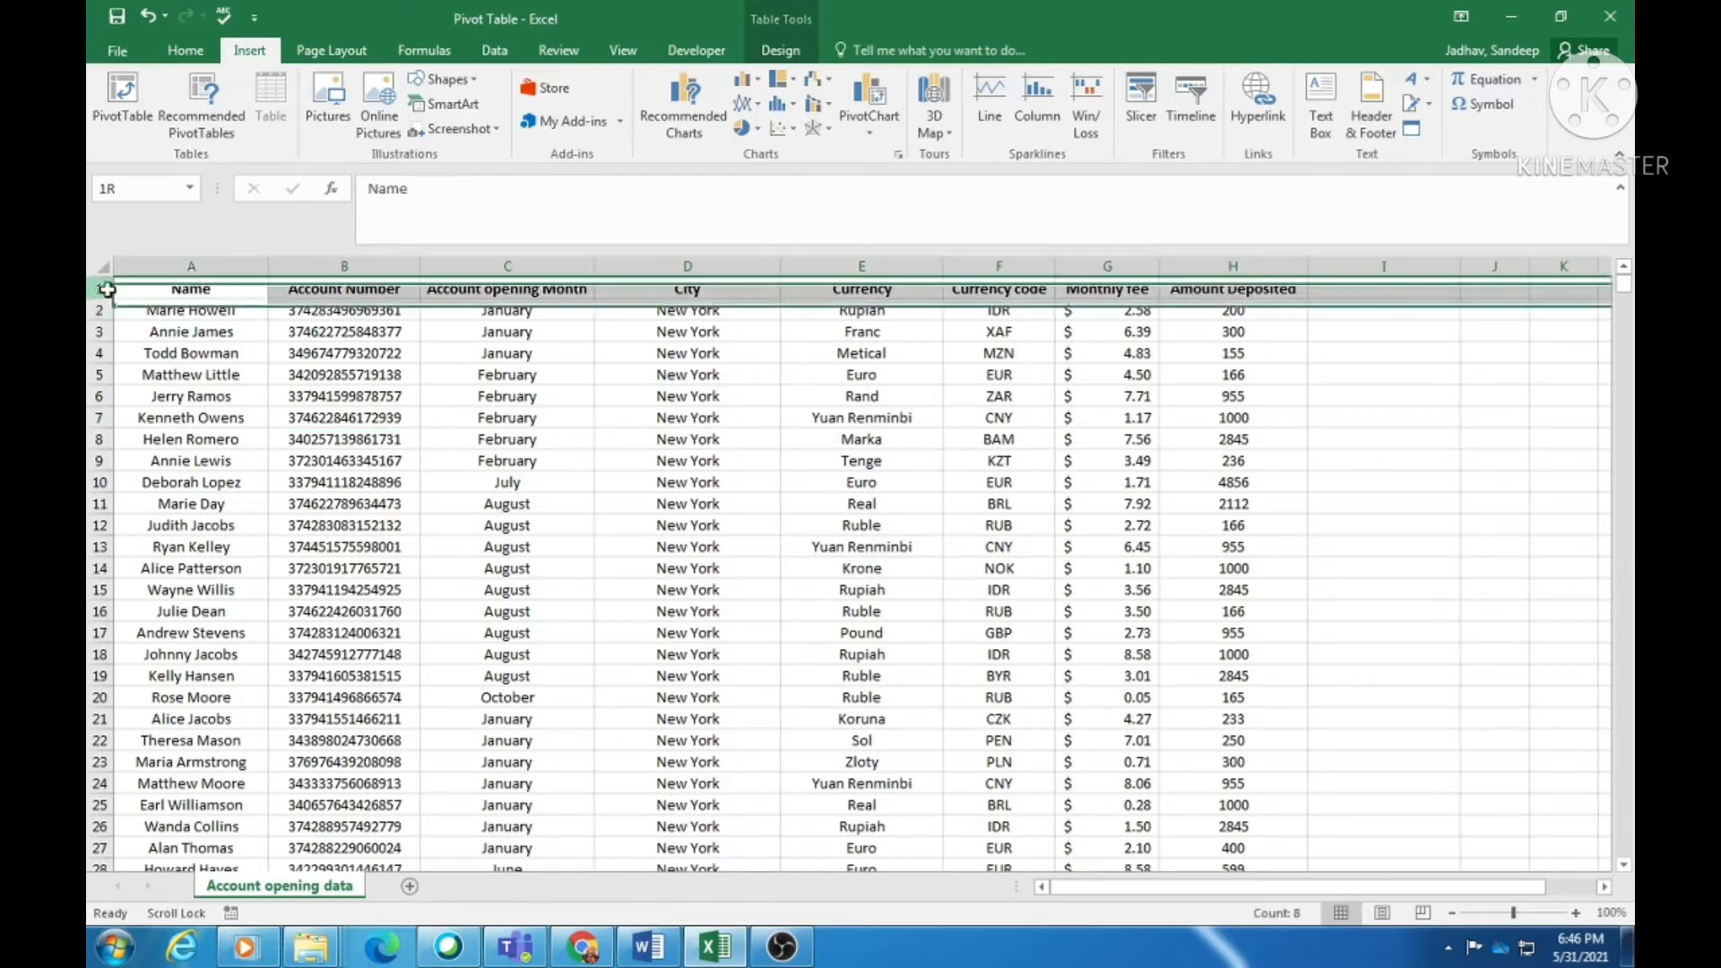
left_click(117, 289)
left_click(243, 324)
left_click(238, 286)
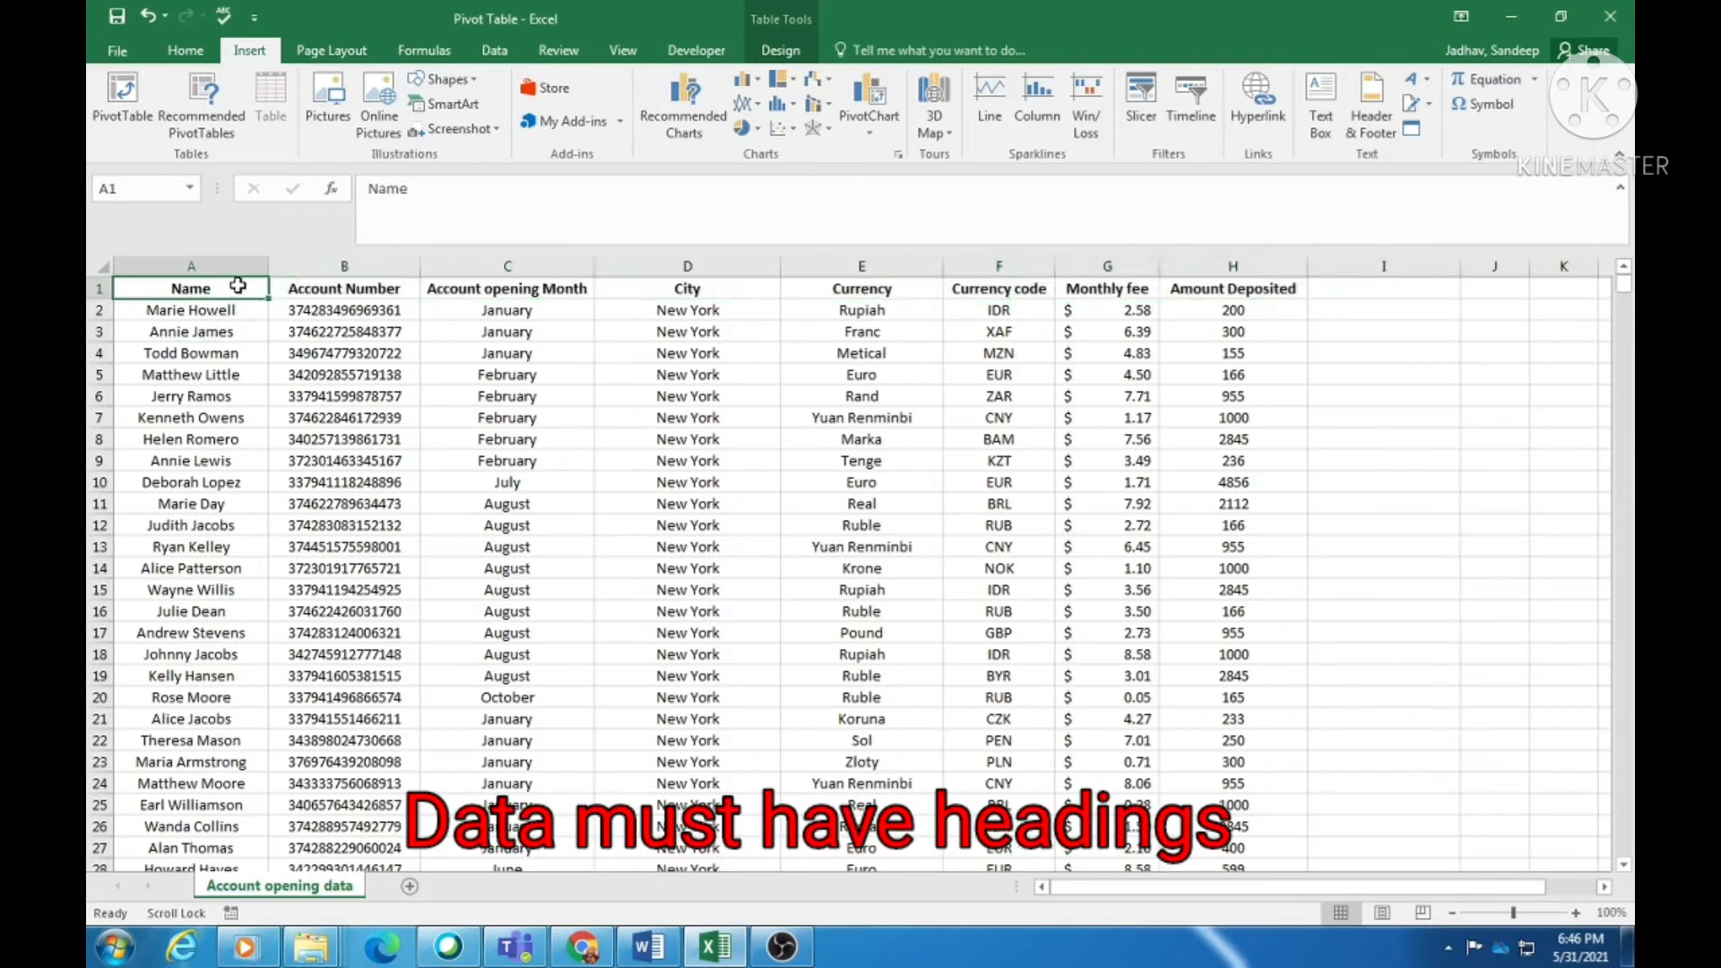
left_click(375, 309)
left_click(544, 301)
left_click(691, 294)
left_click(881, 295)
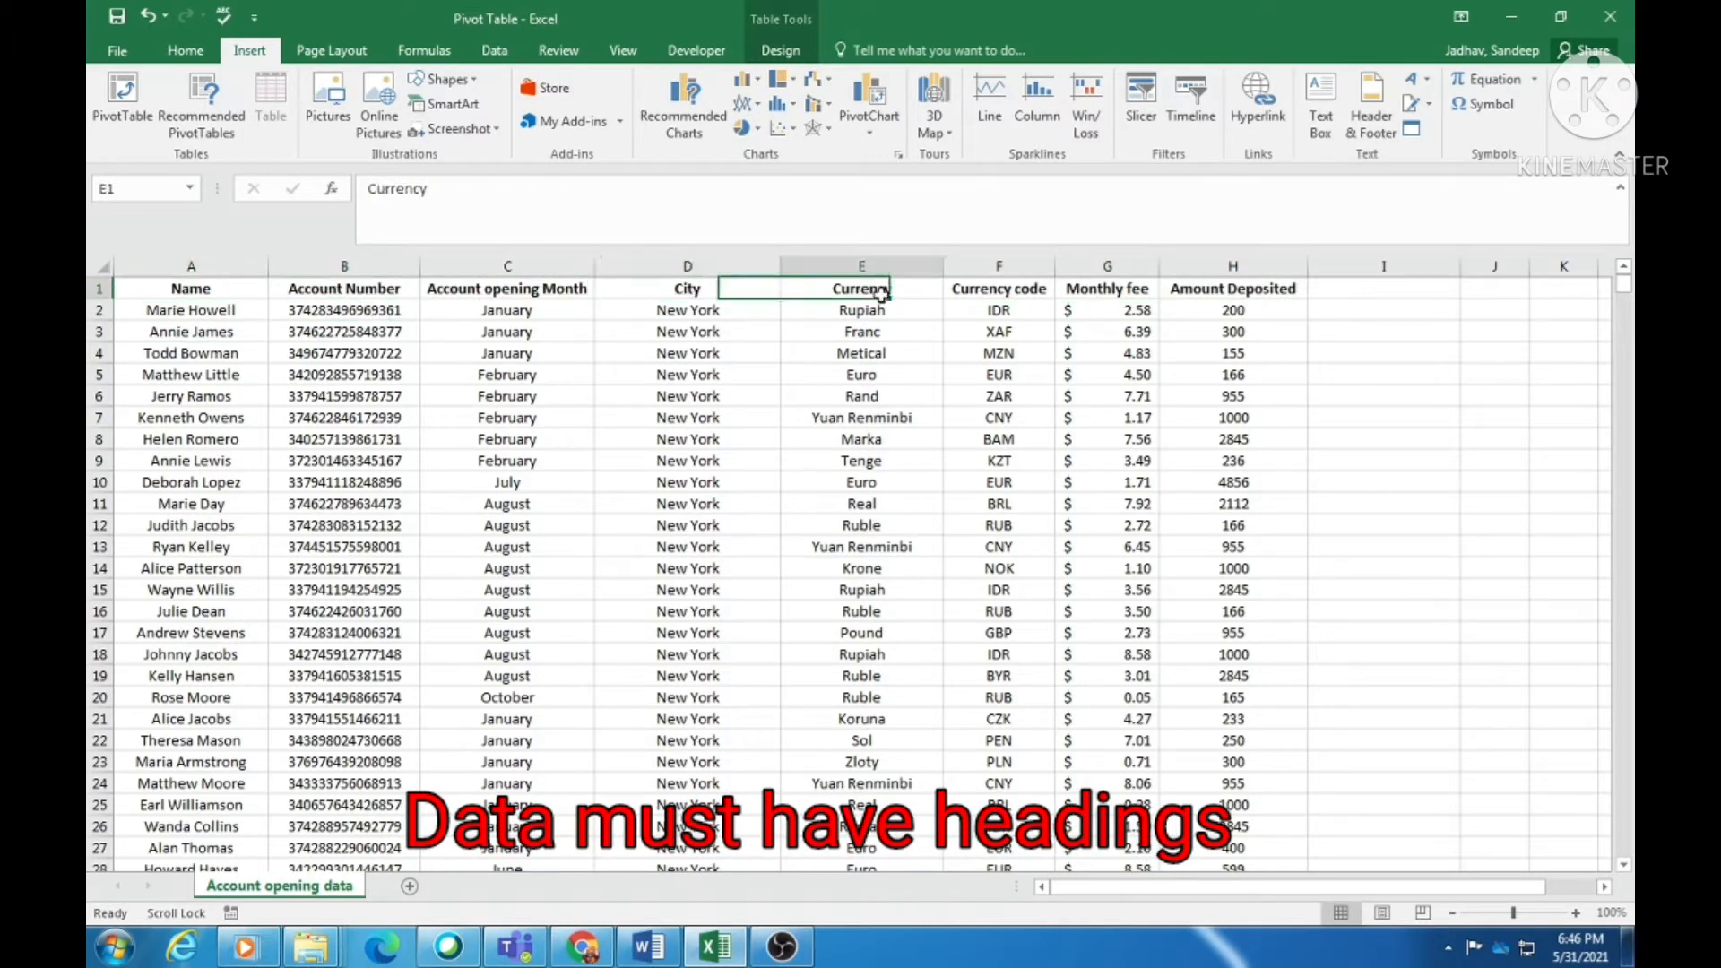
- Select the Account Number and month headings together to confirm the header cells are unmerged
left_click(314, 439)
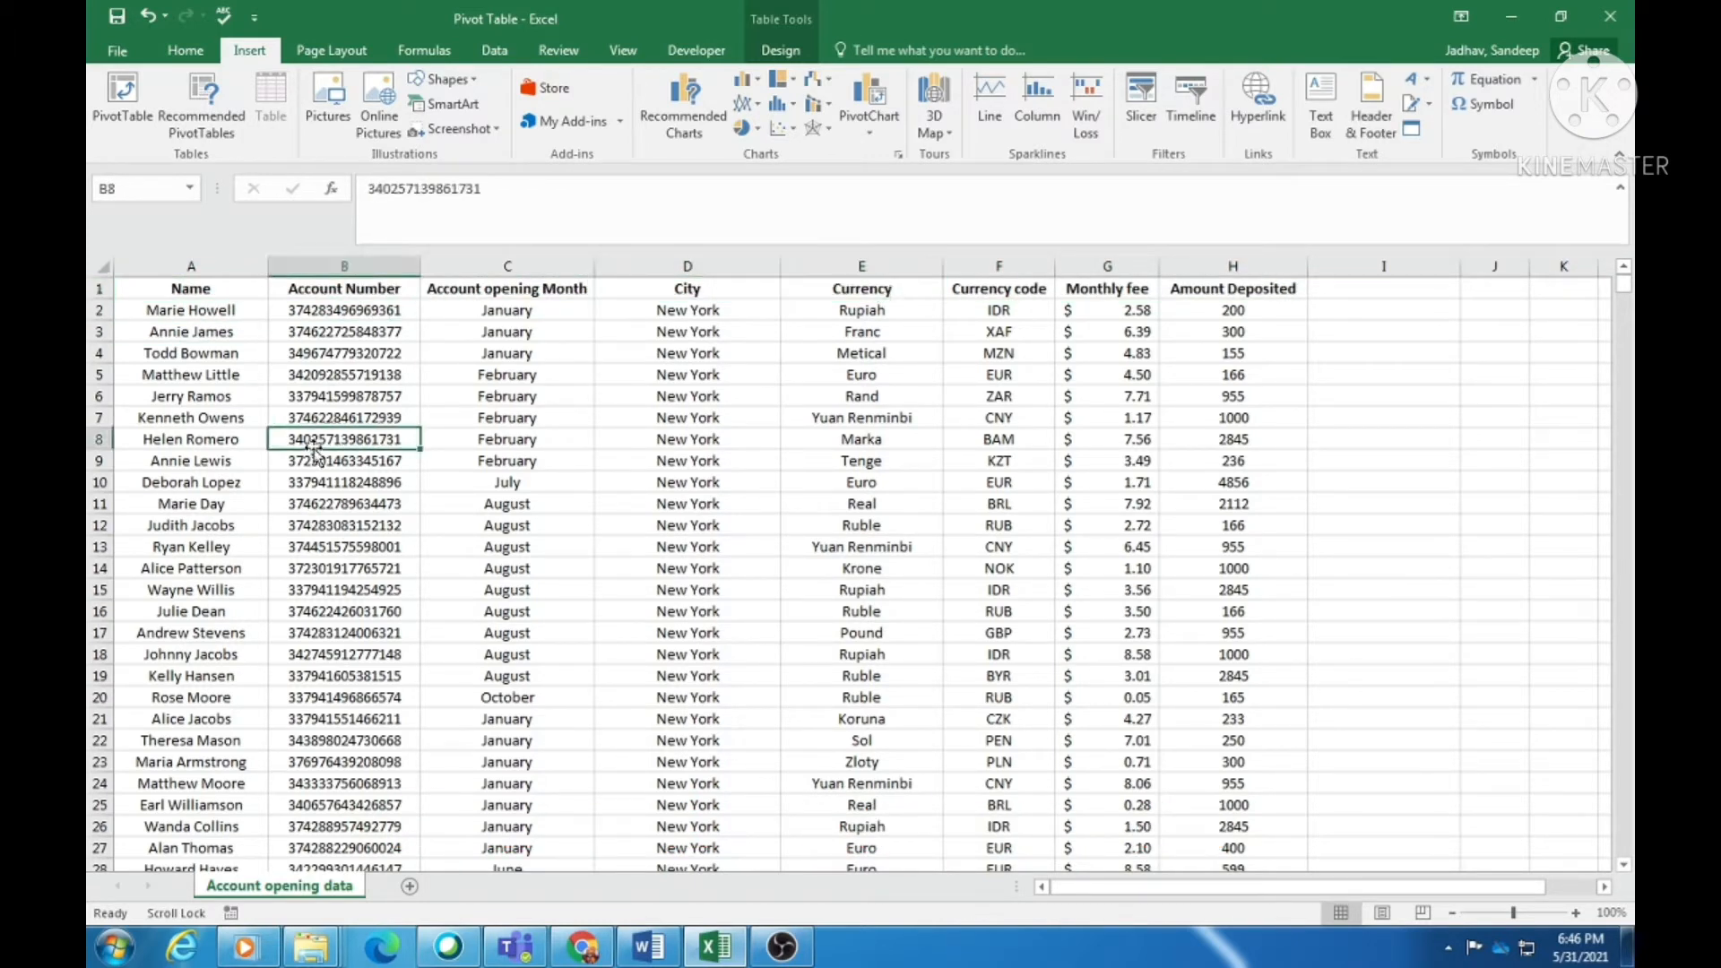
left_click(350, 287)
left_click_drag(350, 287, 487, 289)
left_click(349, 377)
left_click(374, 290)
left_click_drag(372, 287, 484, 288)
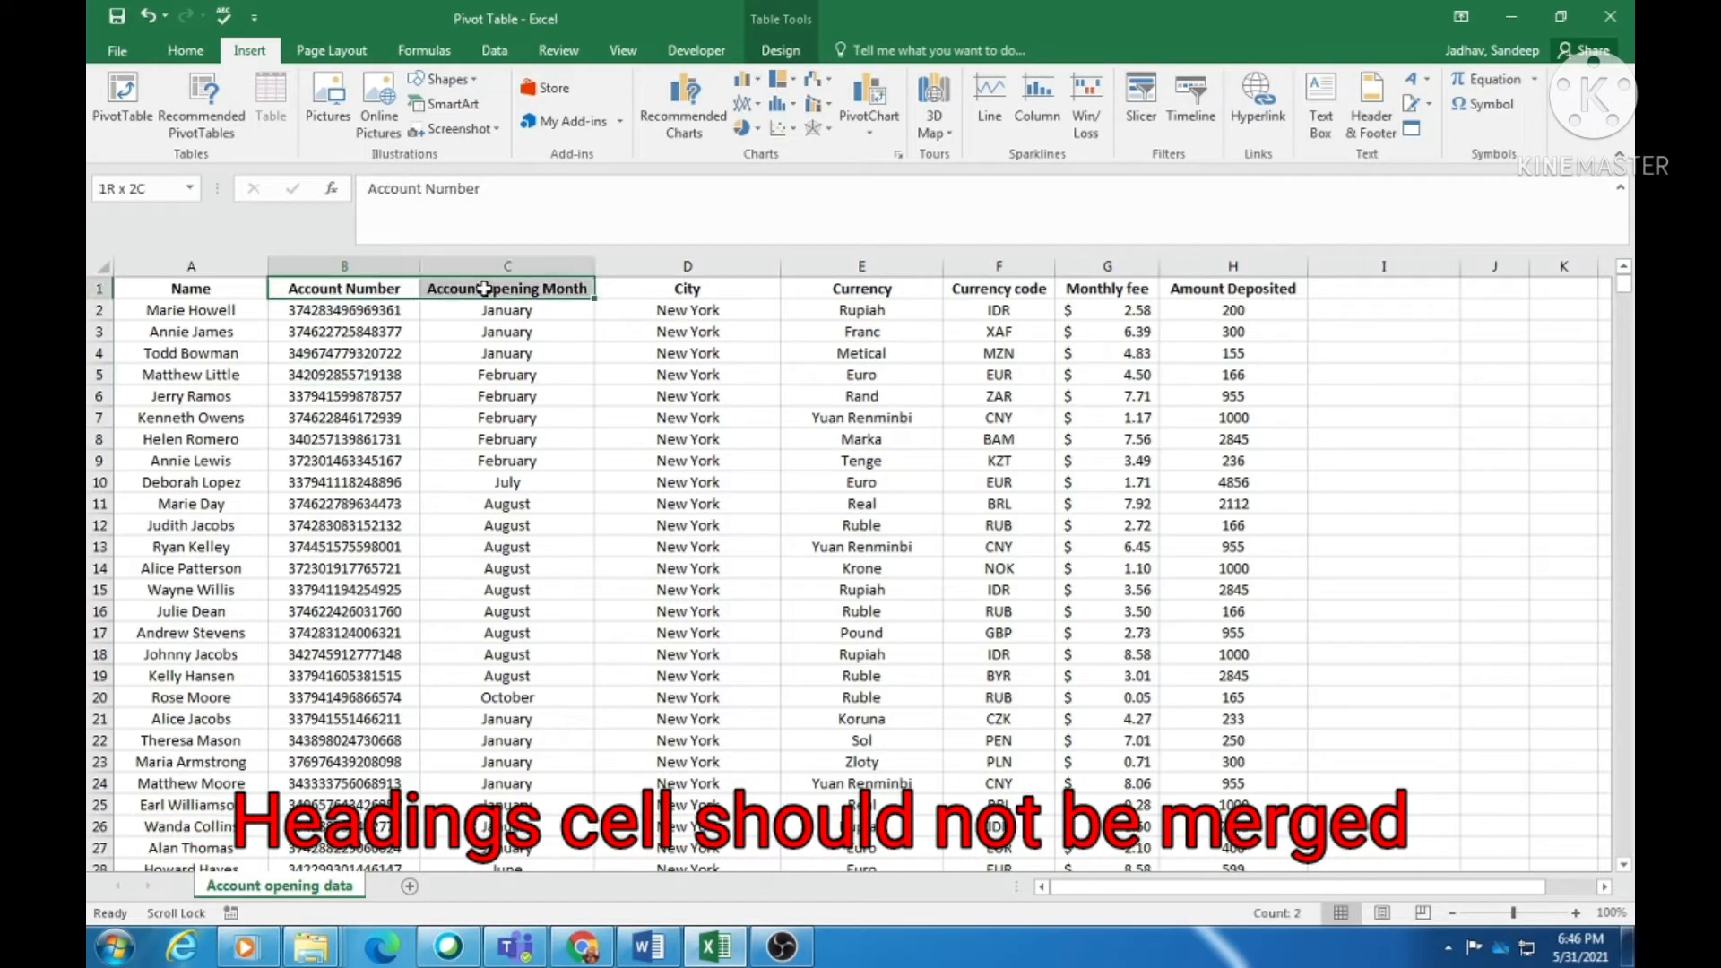
left_click(492, 397)
left_click(507, 354)
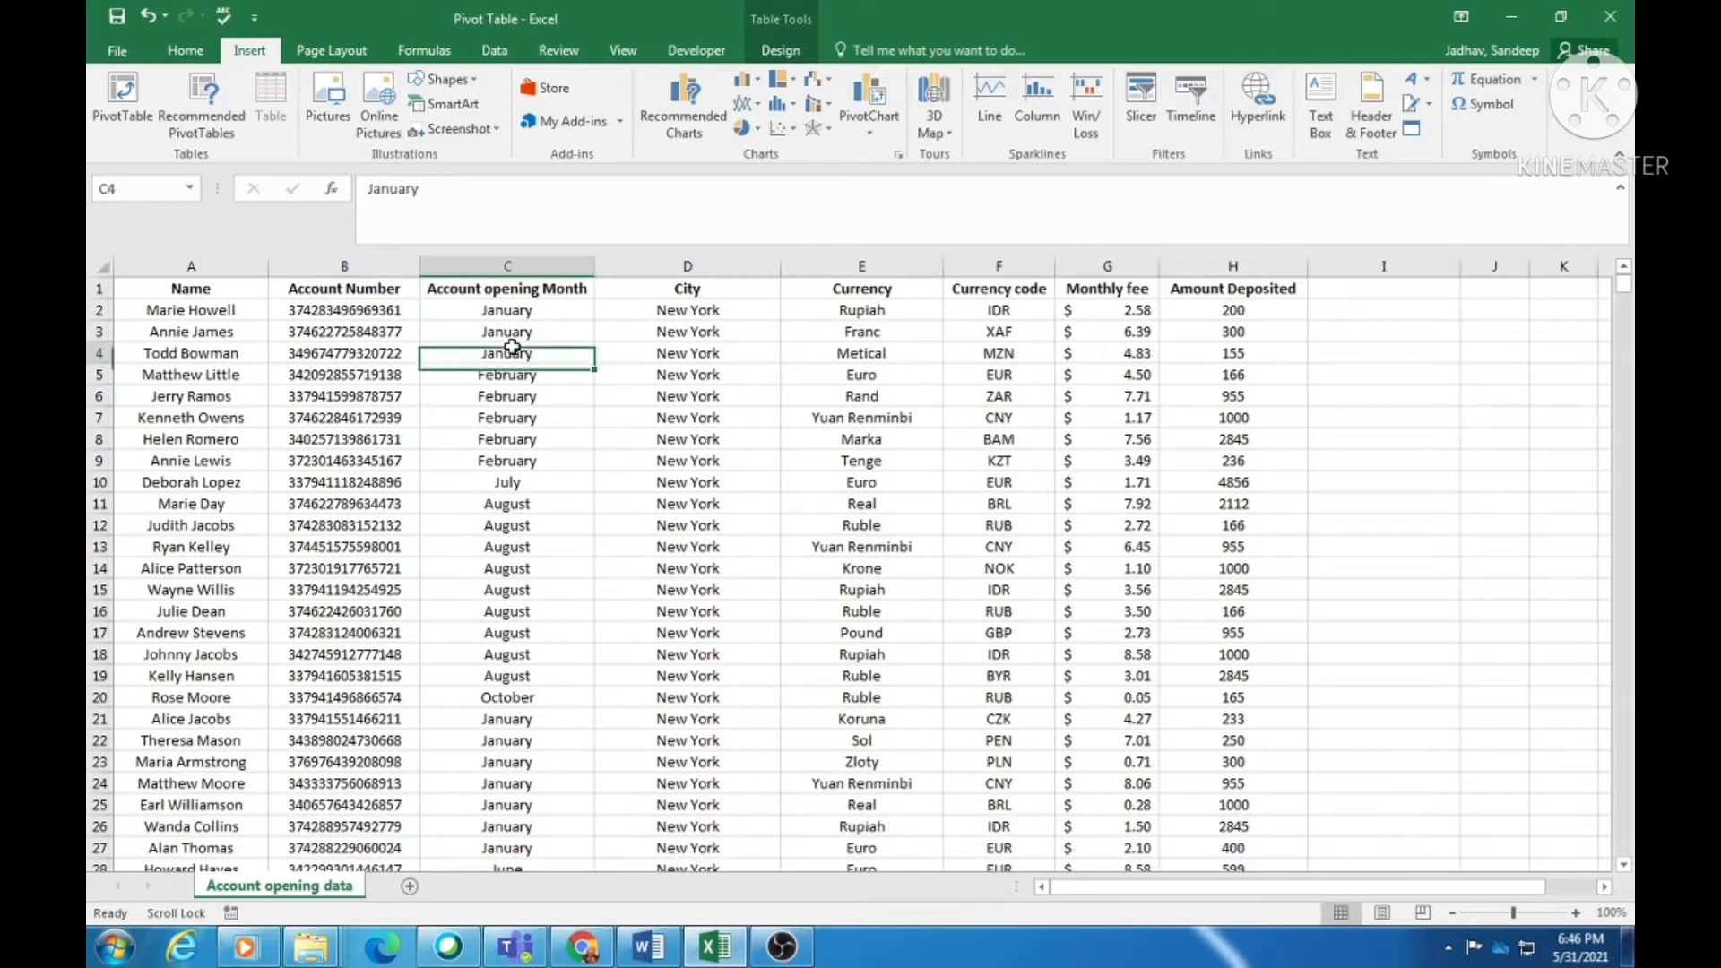
left_click(682, 333)
left_click(890, 352)
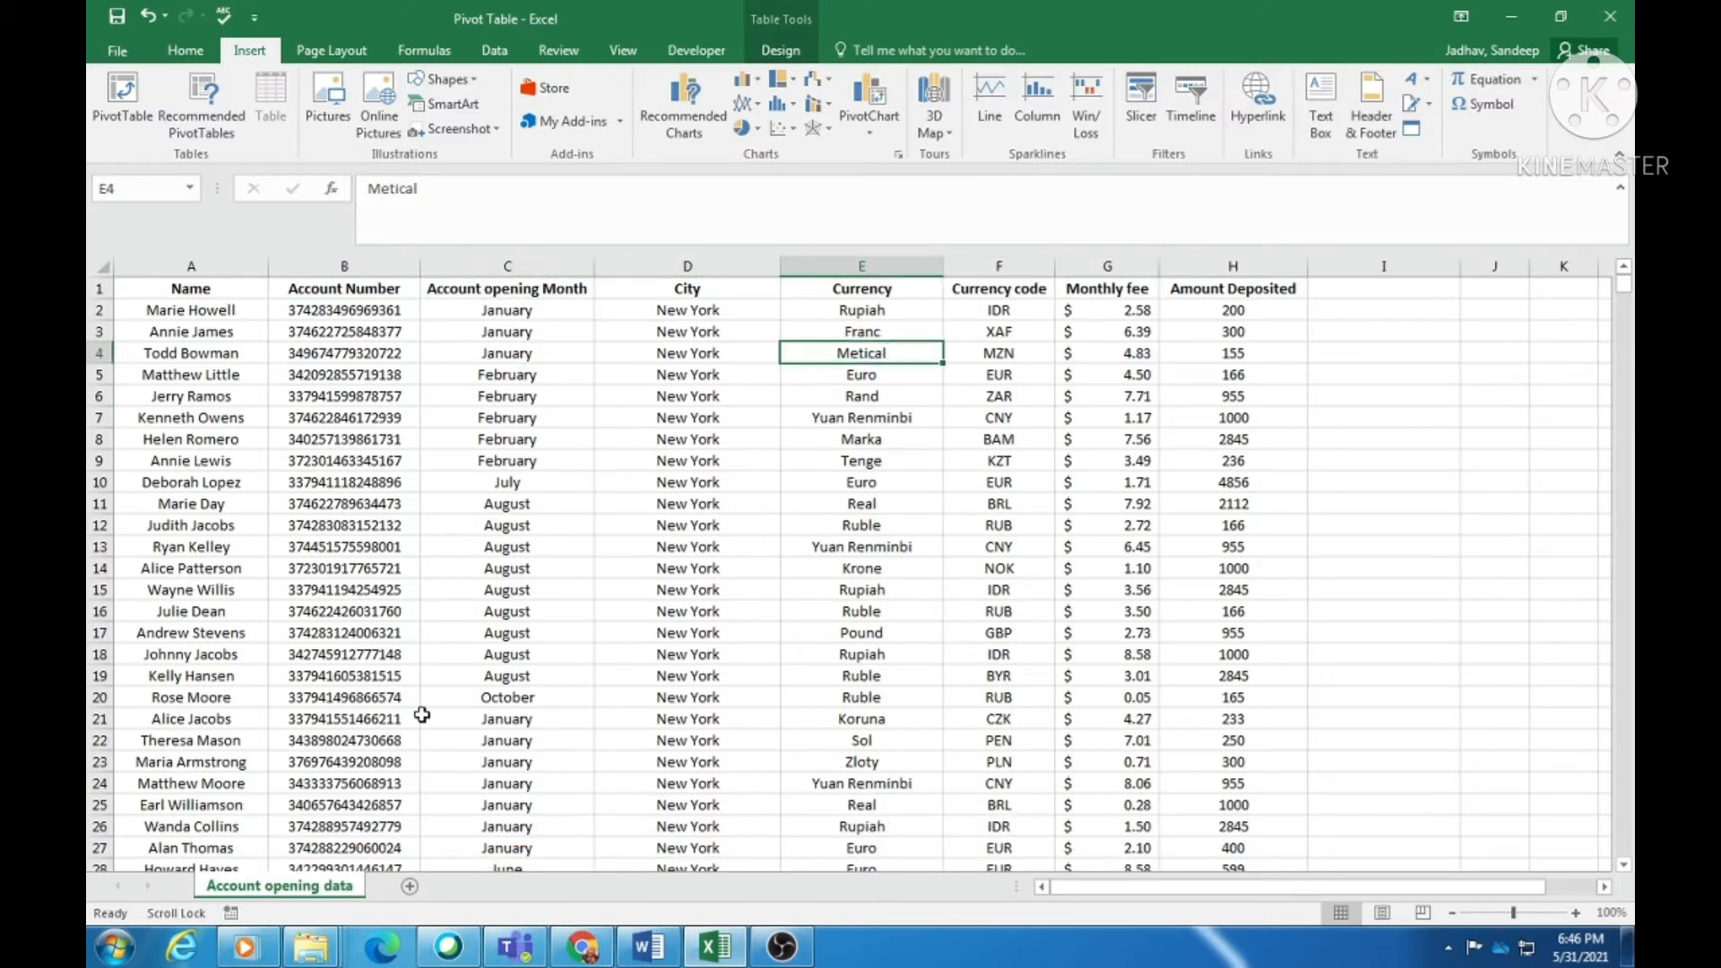
scroll(422, 714, "down", 4)
scroll(188, 506, "up", 4)
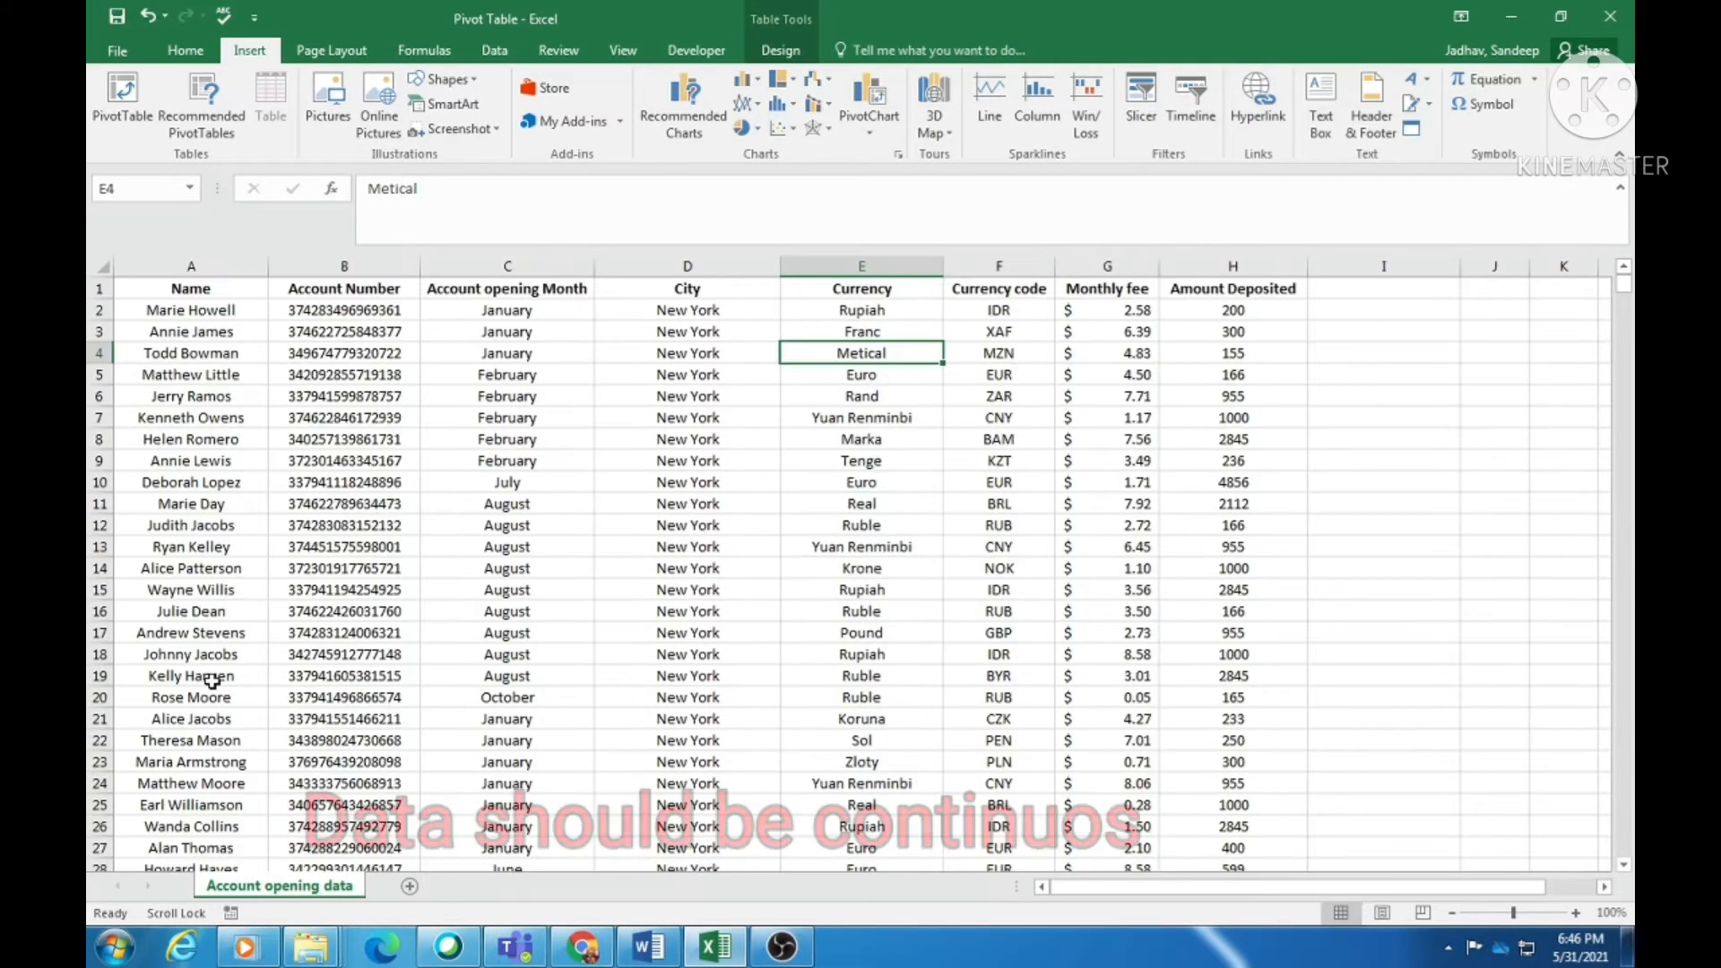
- Insert a blank row above row 17, then undo it to keep the data continuous
left_click(99, 632)
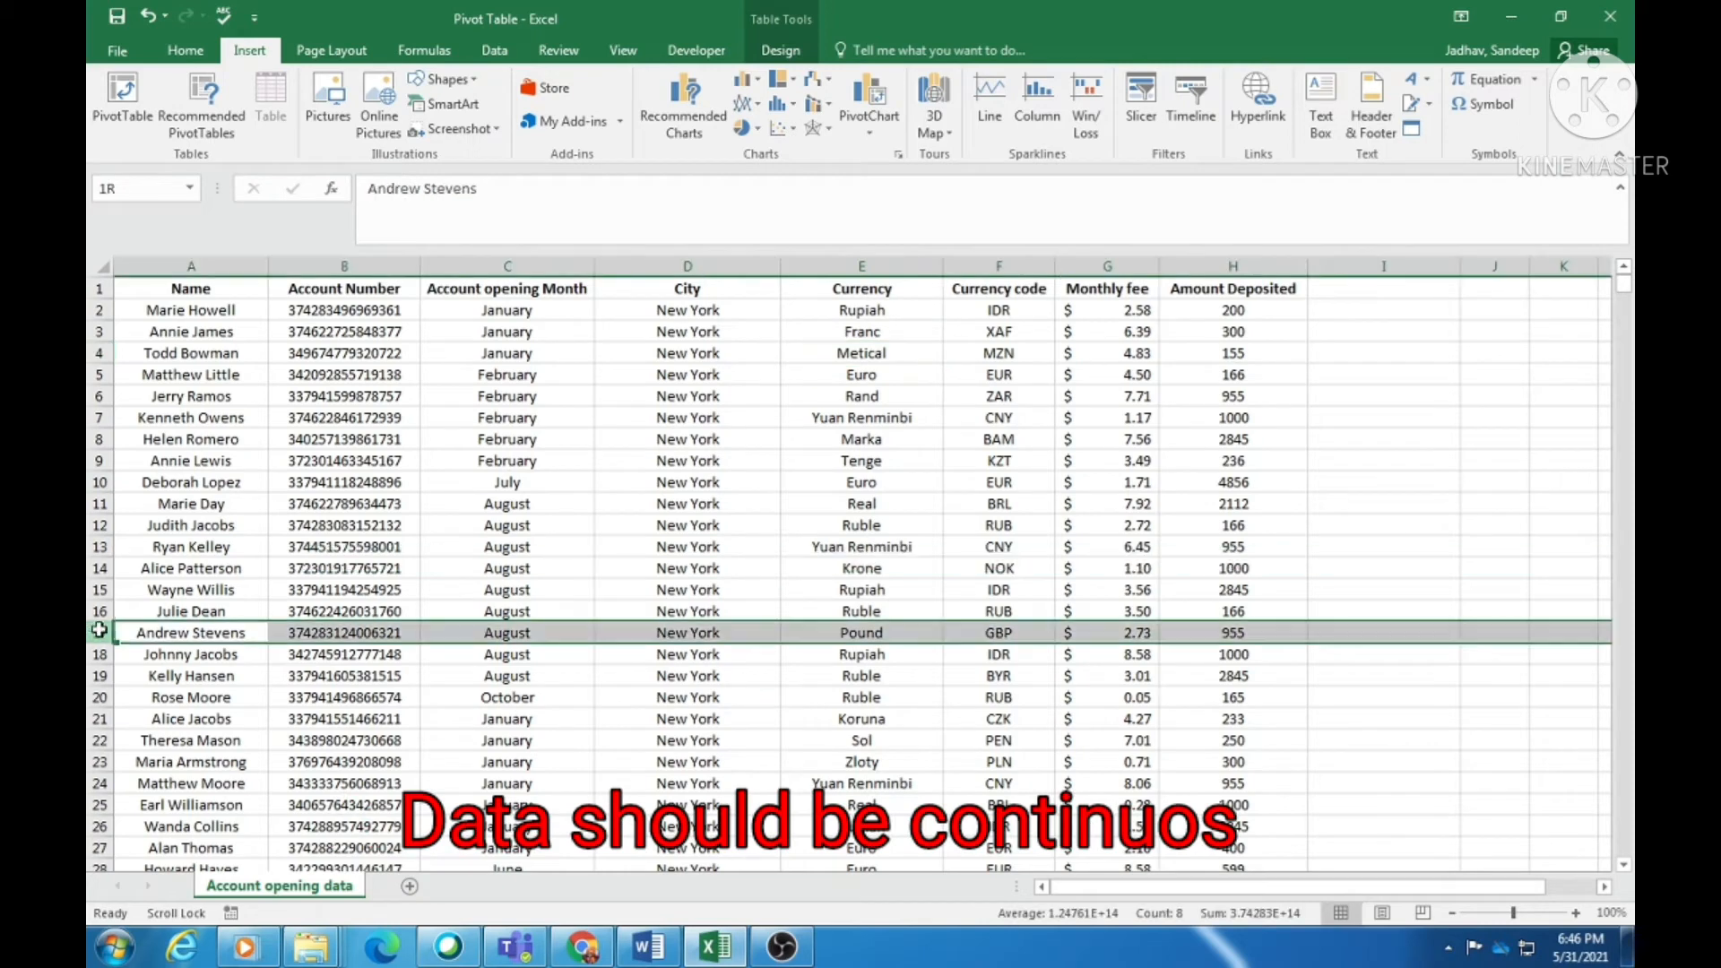
left_click(282, 679)
left_click(92, 632)
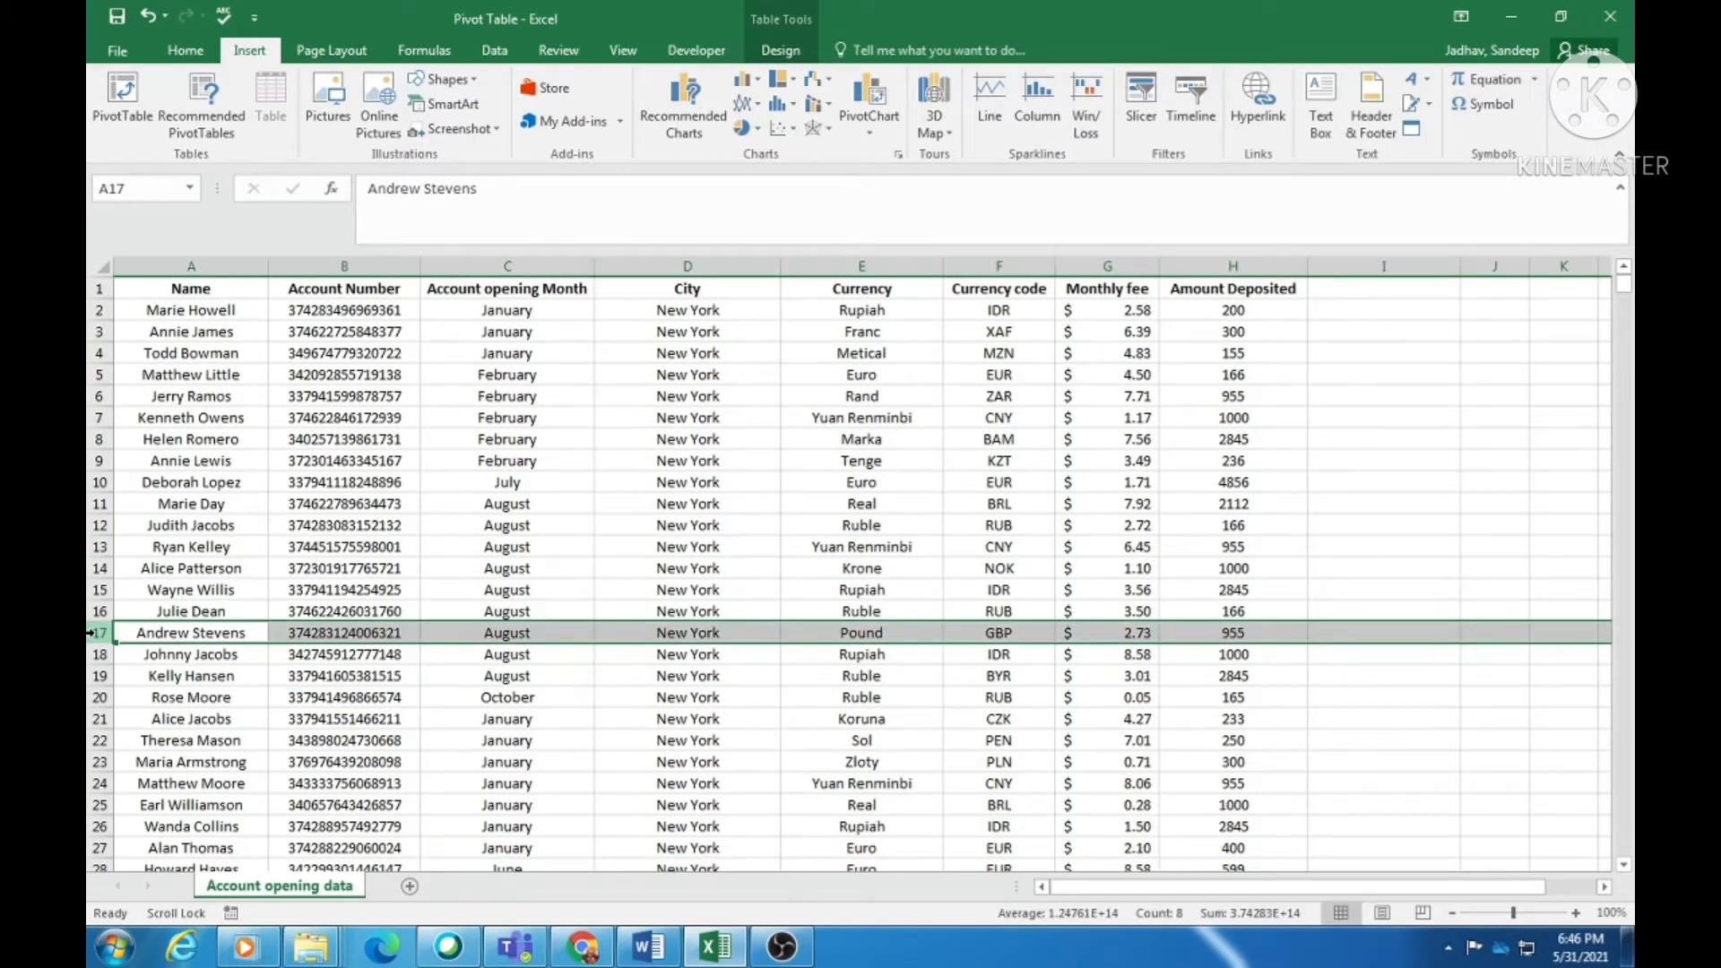
key("ctrl+shift+plus")
left_click(330, 547)
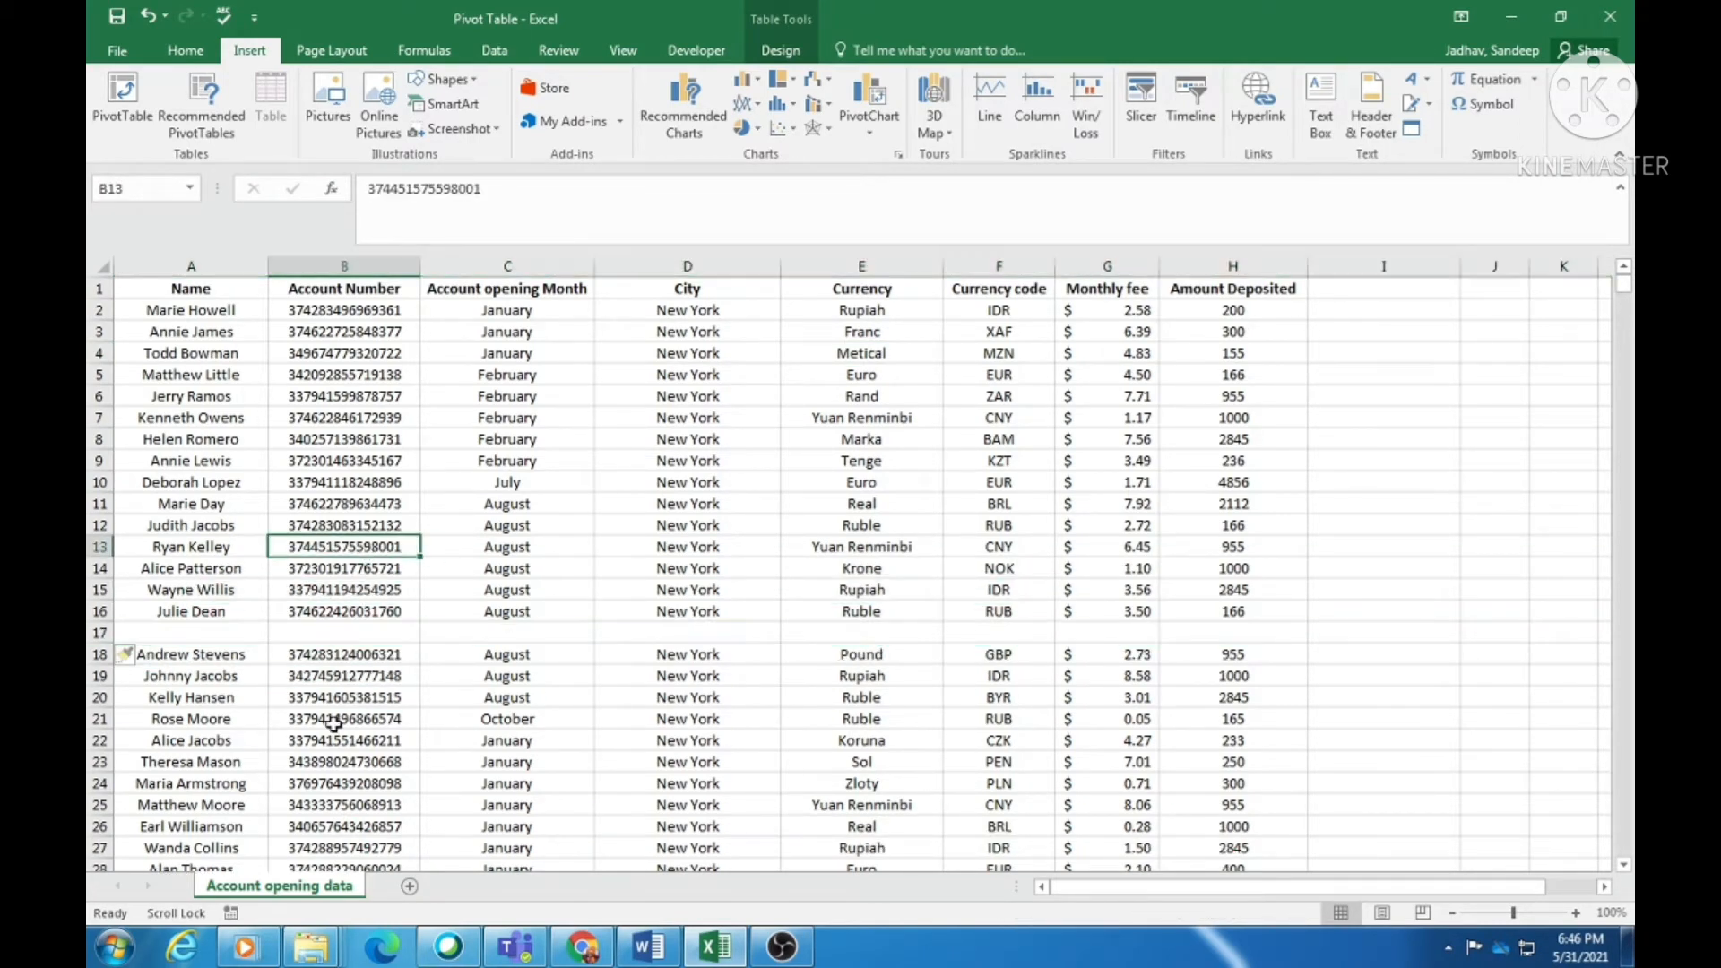
key("ctrl+z")
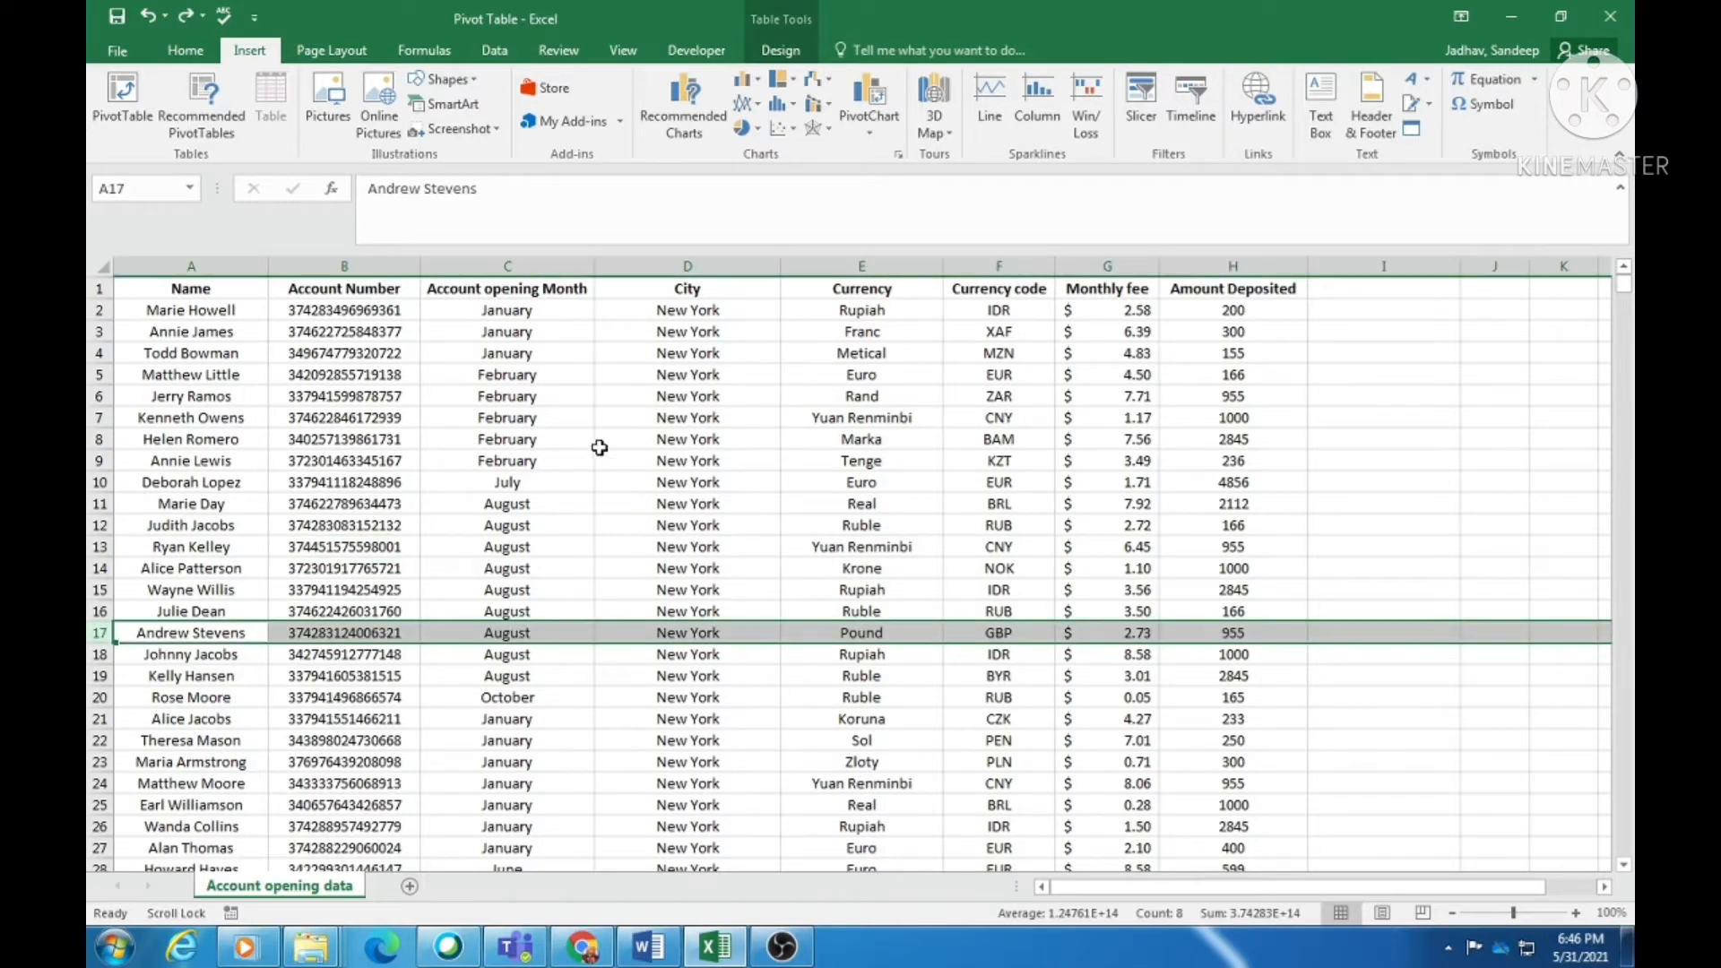
left_click(587, 421)
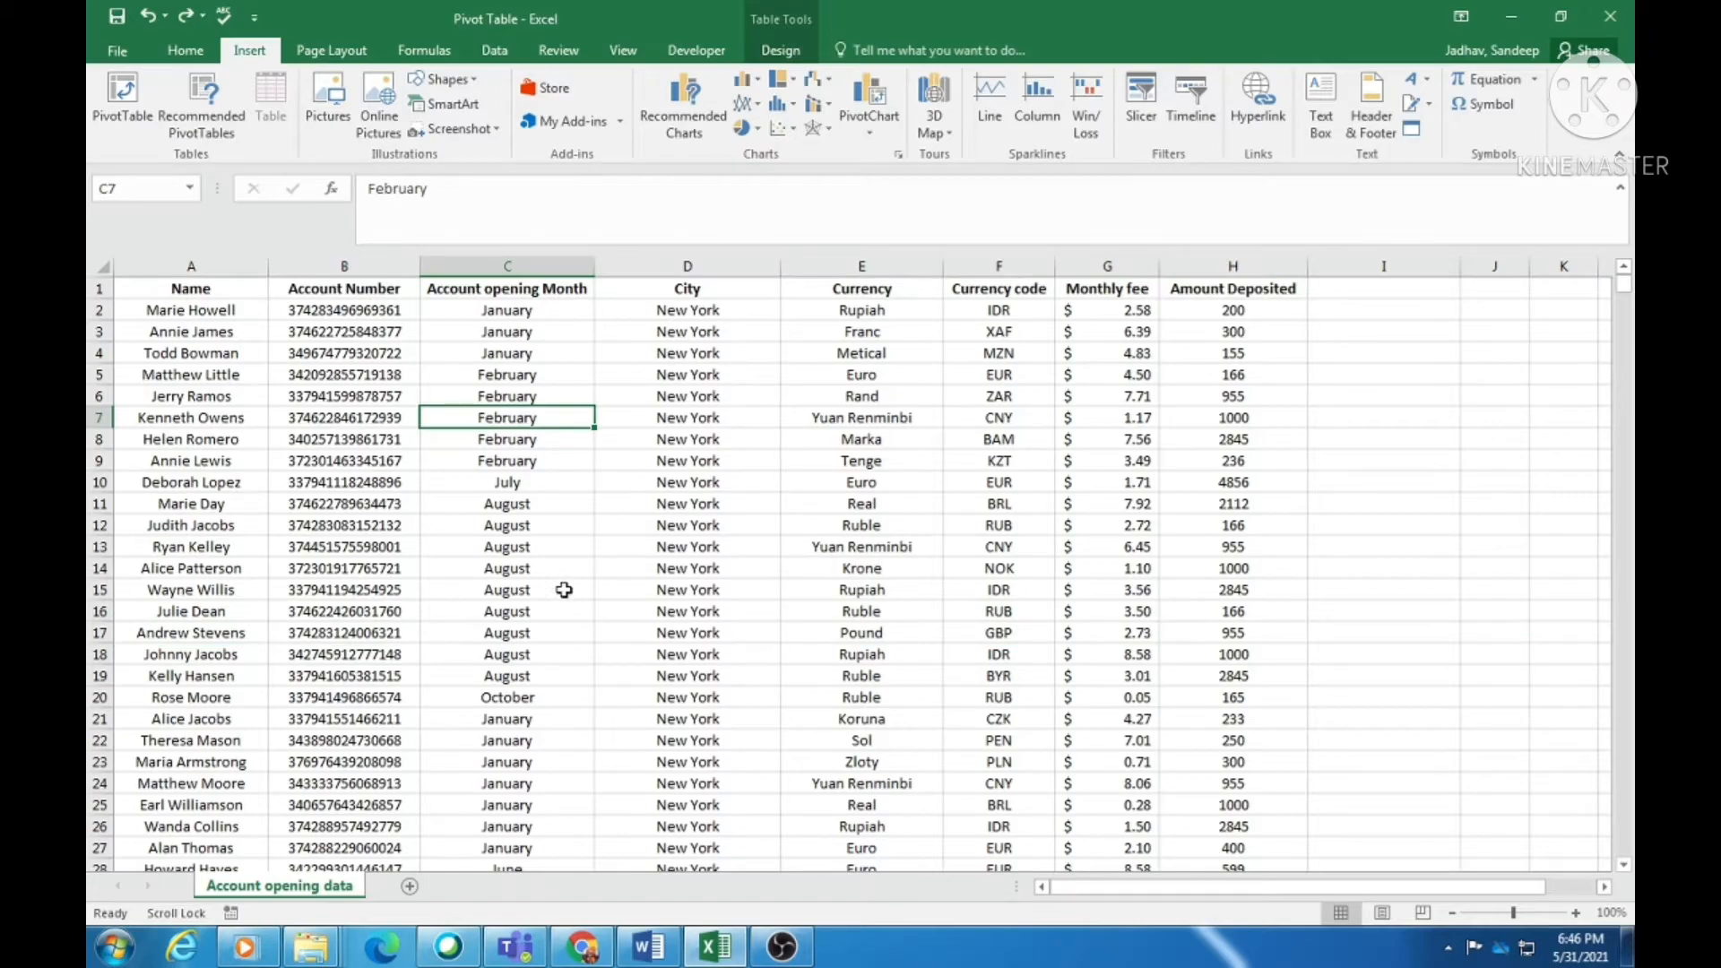
left_click(530, 548)
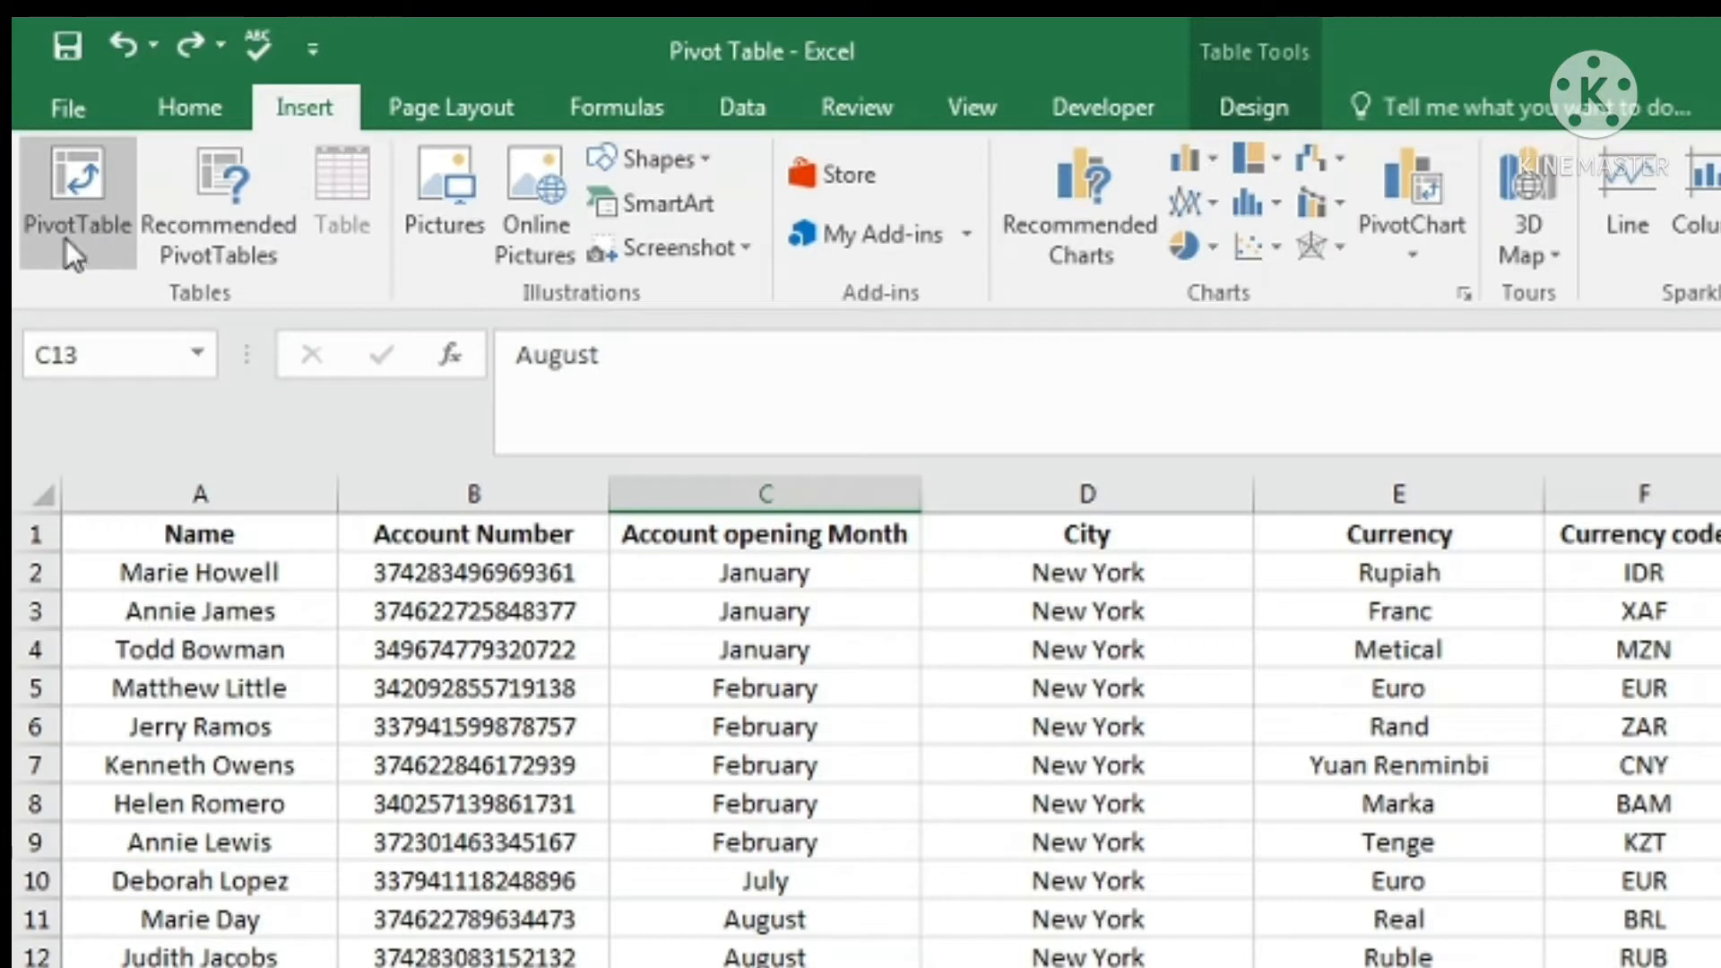
- From a cell inside the account data, launch the PivotTable and PivotChart Wizard with Alt, D, P
left_click(695, 867)
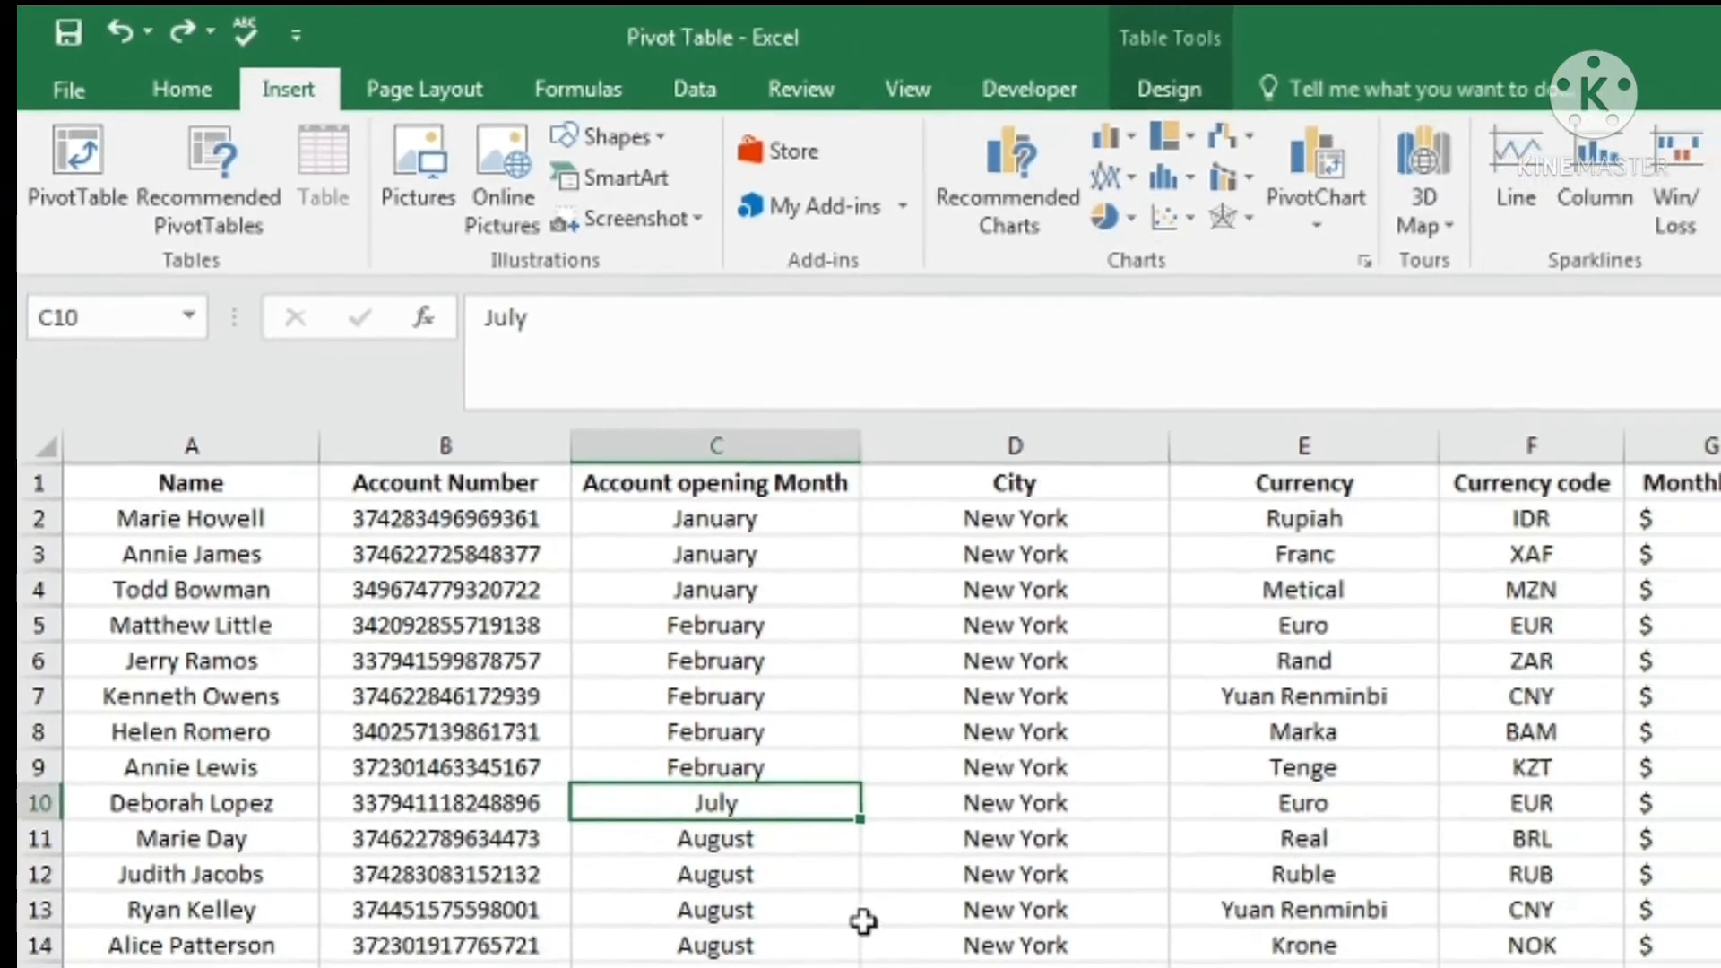
key("alt")
key("d")
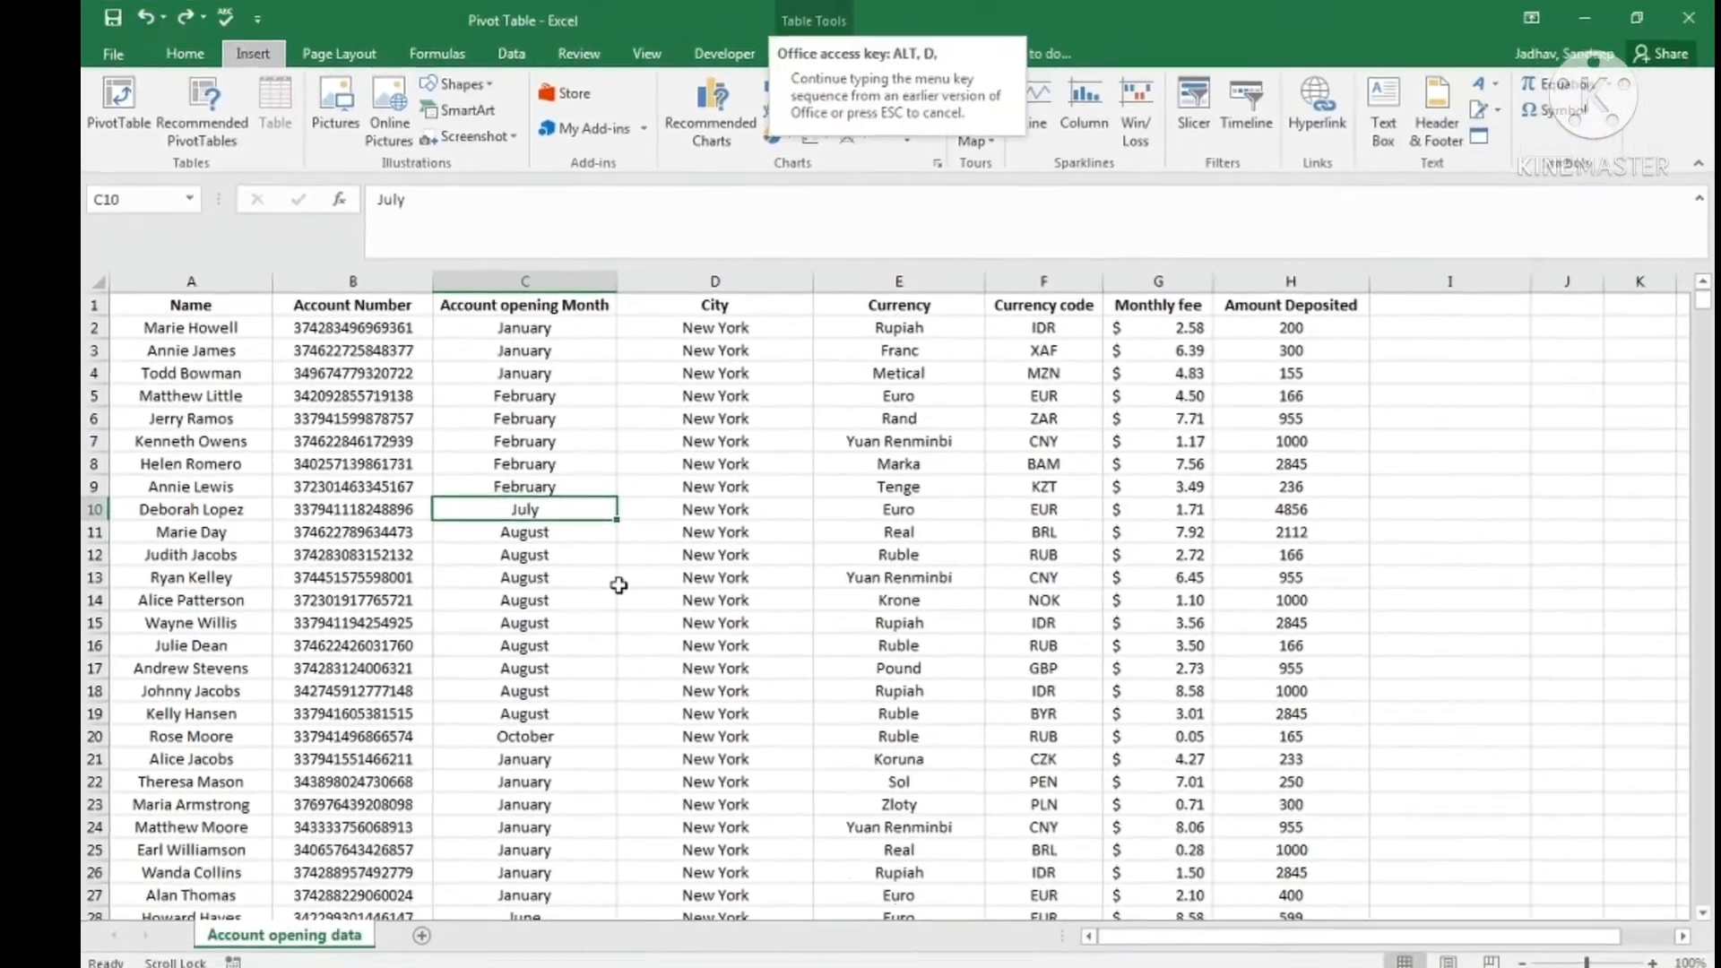
key("p")
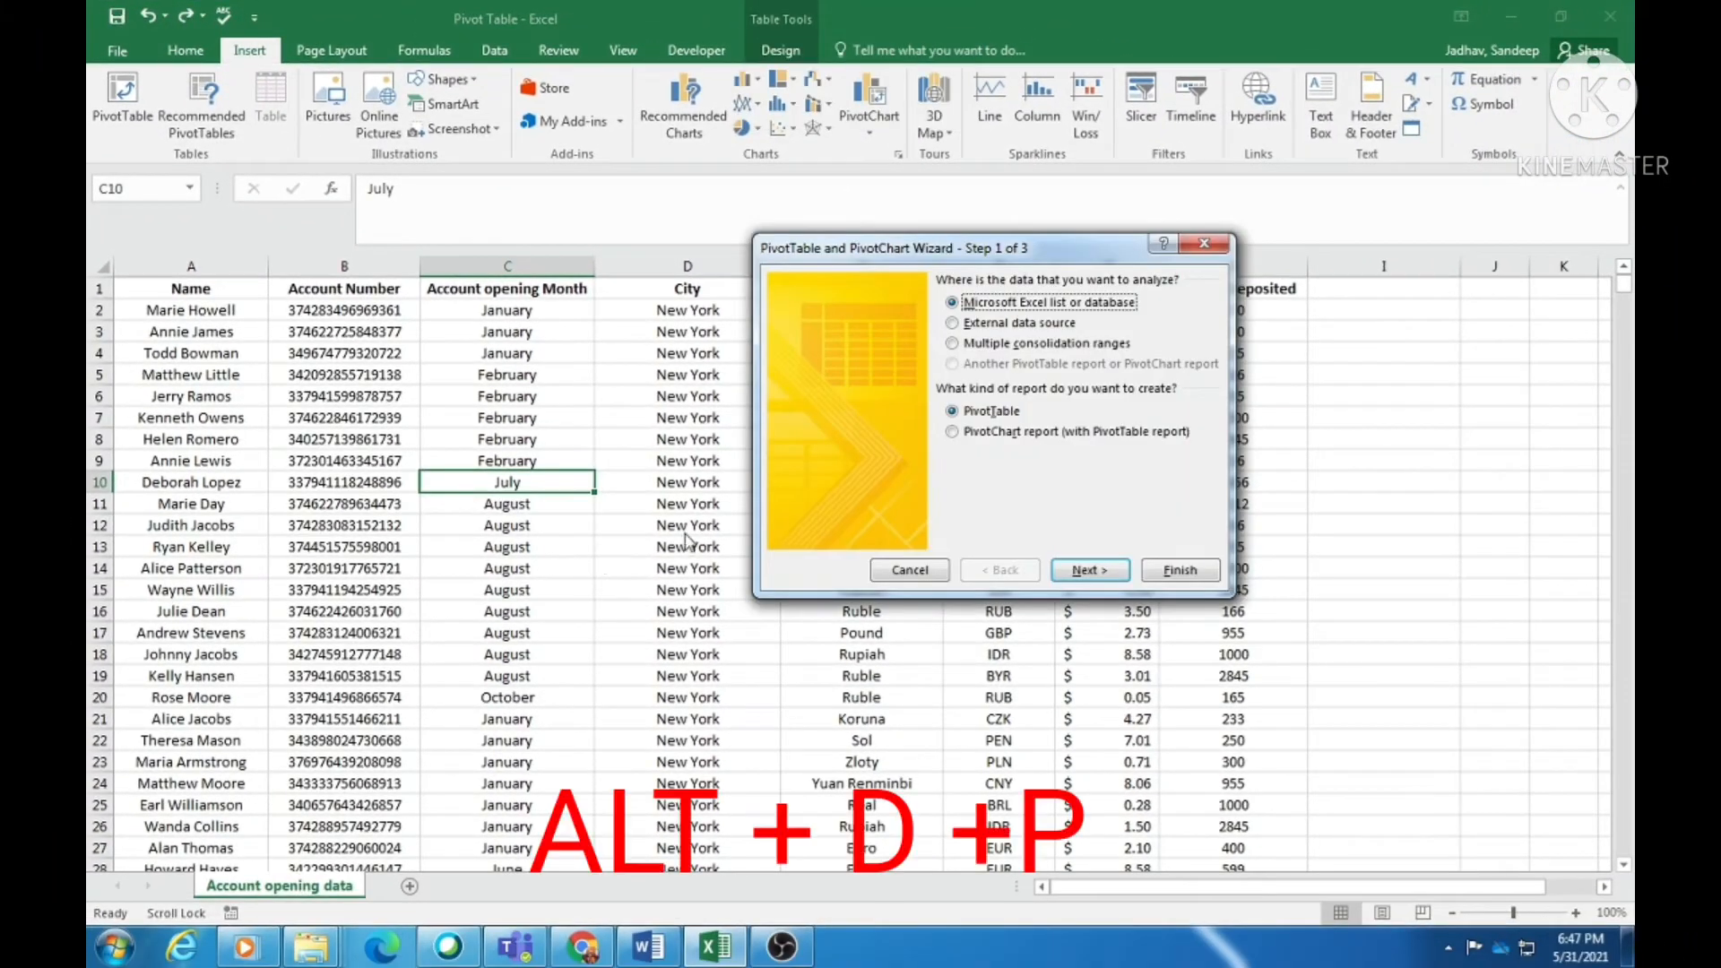
- Run the wizard with an Excel list source, range $A$1:$H$1001, and a new worksheet destination
left_click_drag(1060, 253, 921, 346)
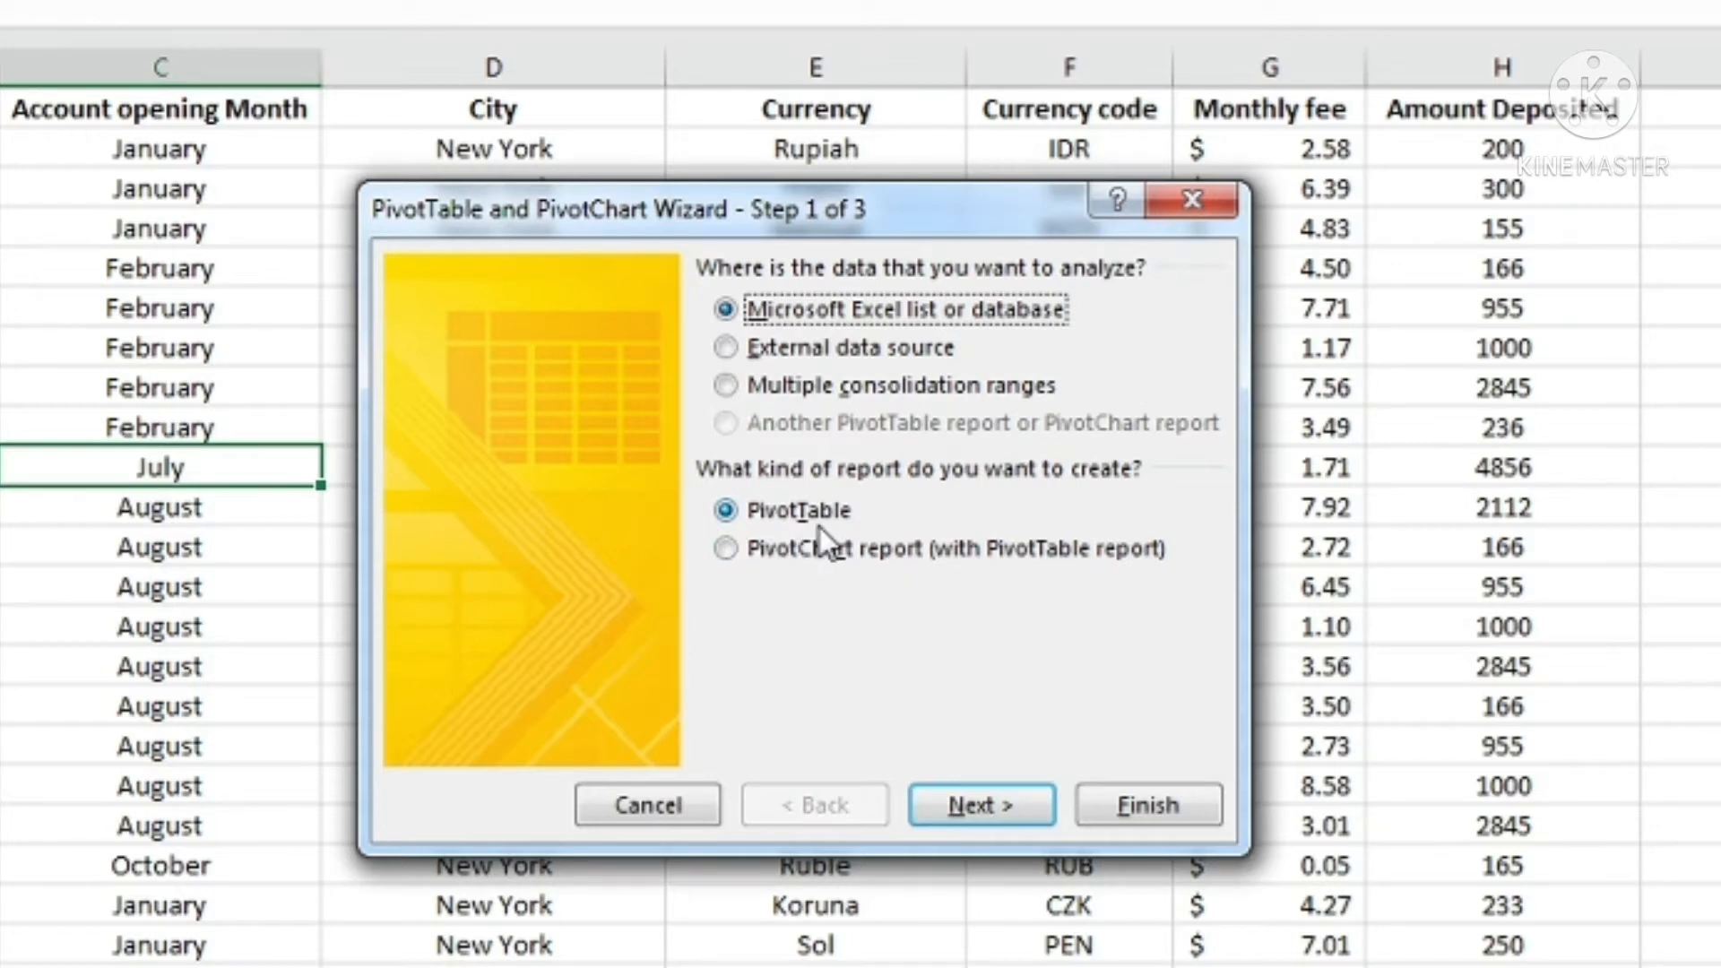
left_click(982, 805)
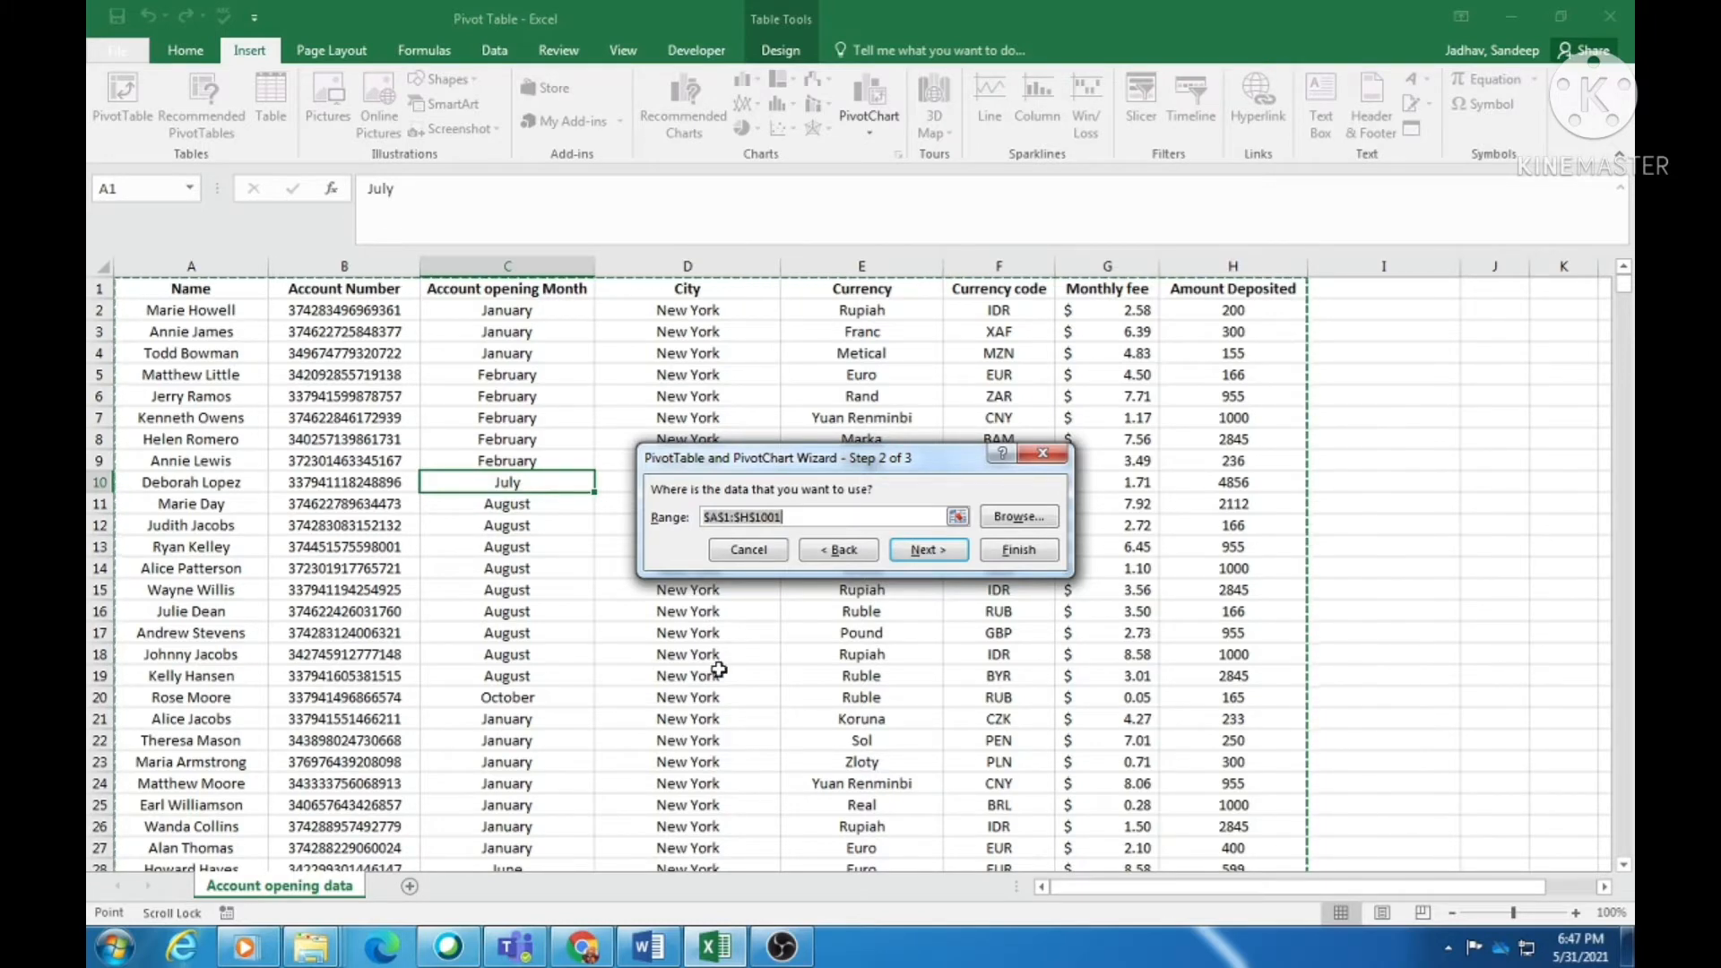
left_click(943, 556)
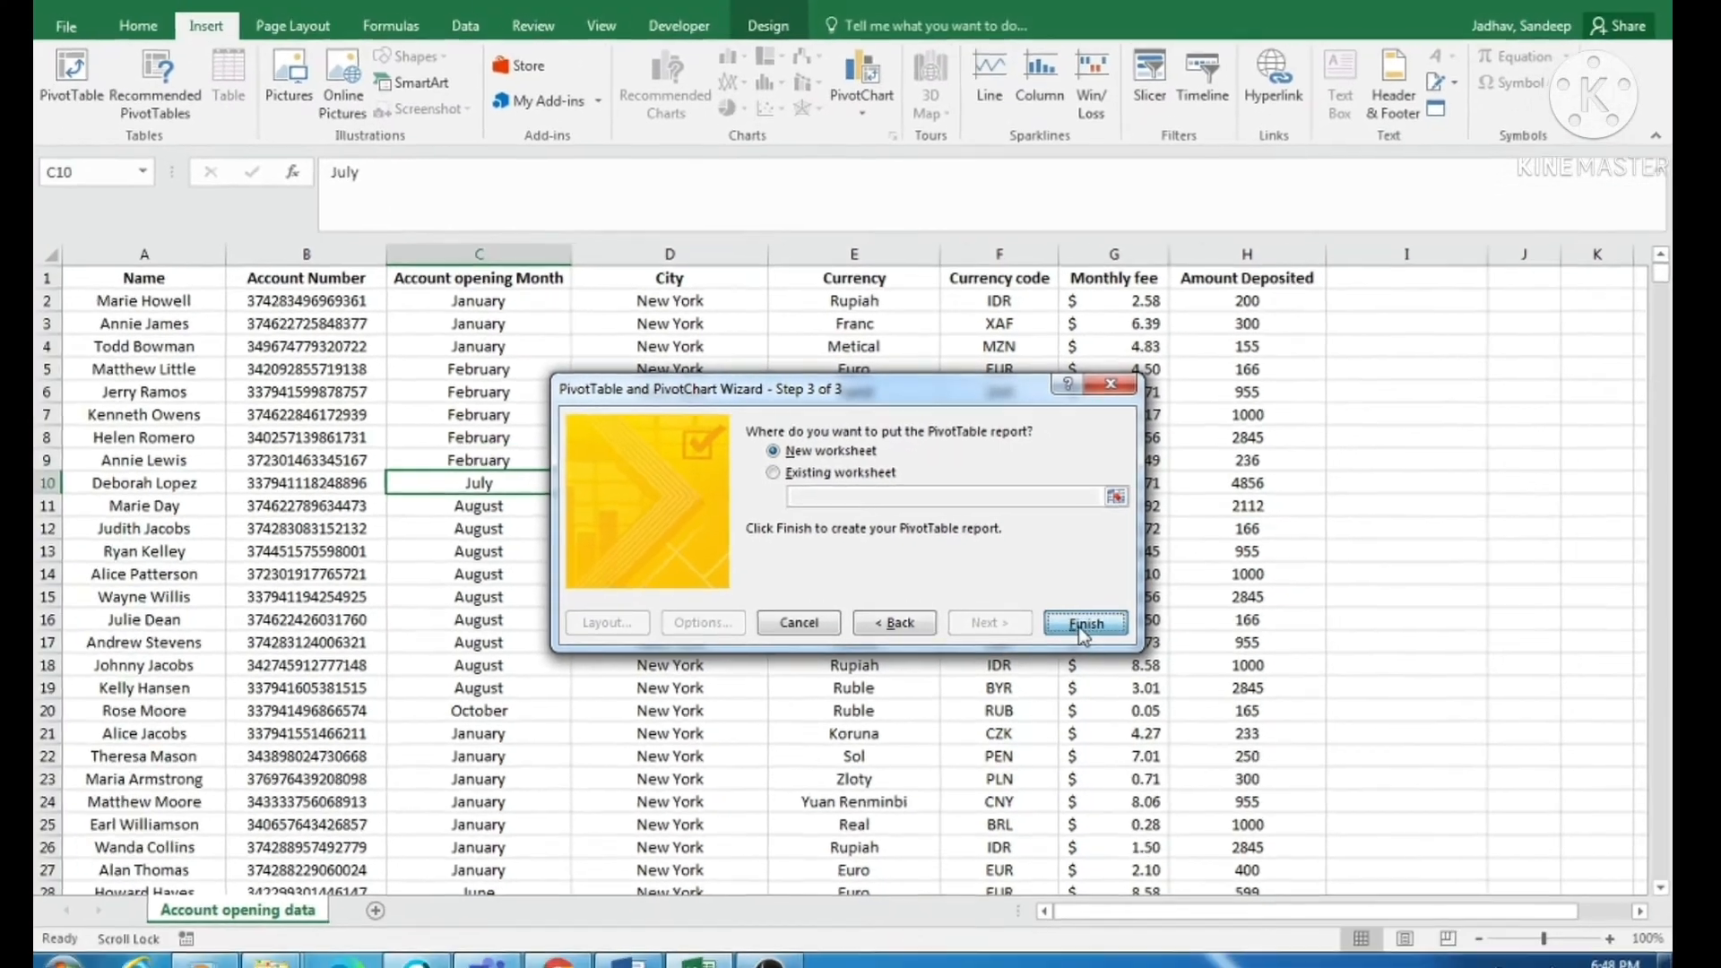
left_click(1091, 638)
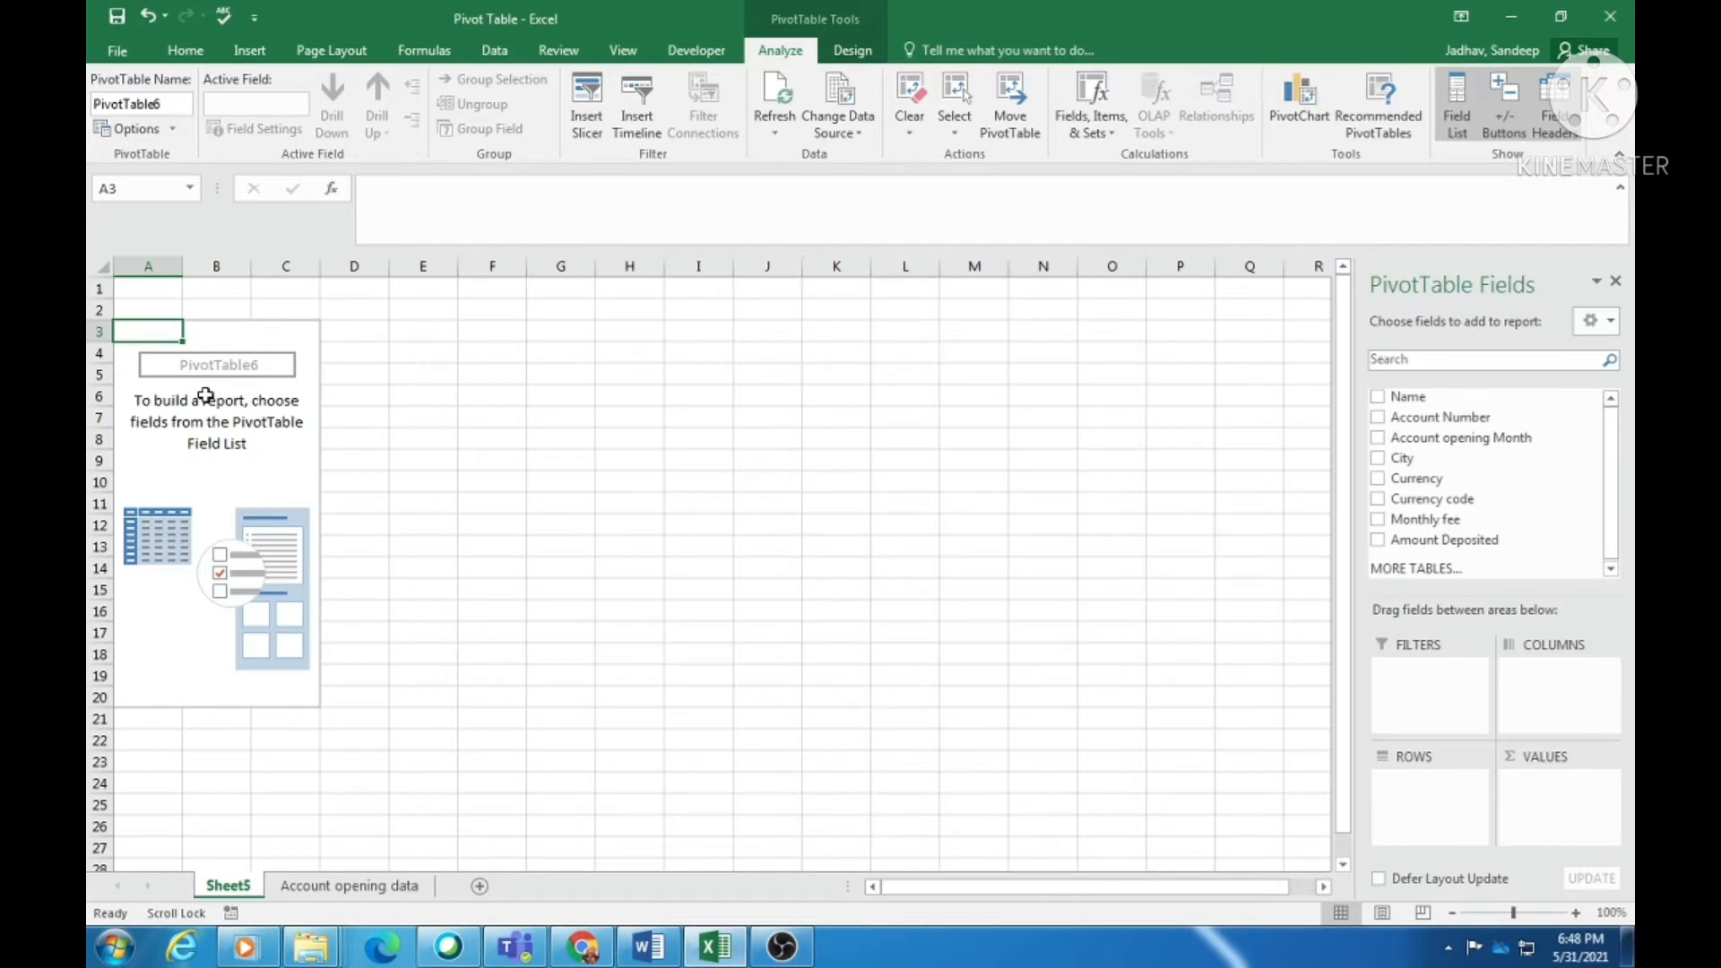
- Check the City and Amount Deposited values on the Account opening data sheet
left_click(350, 886)
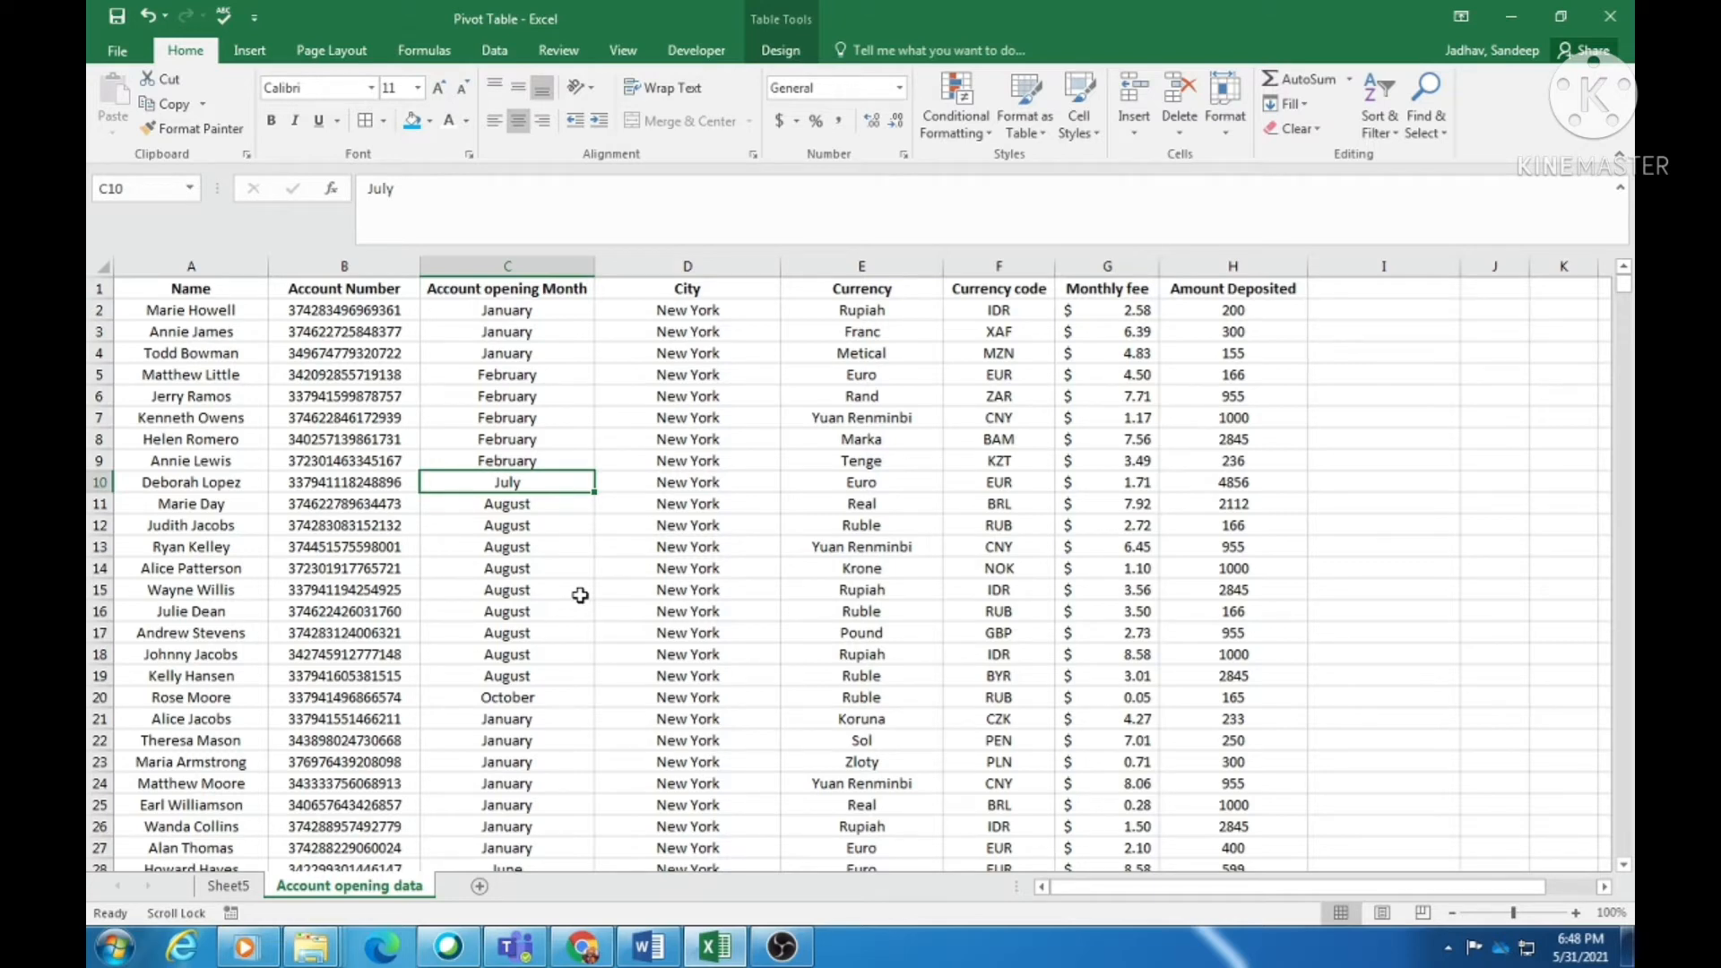
left_click(741, 352)
scroll(738, 451, "down", 2)
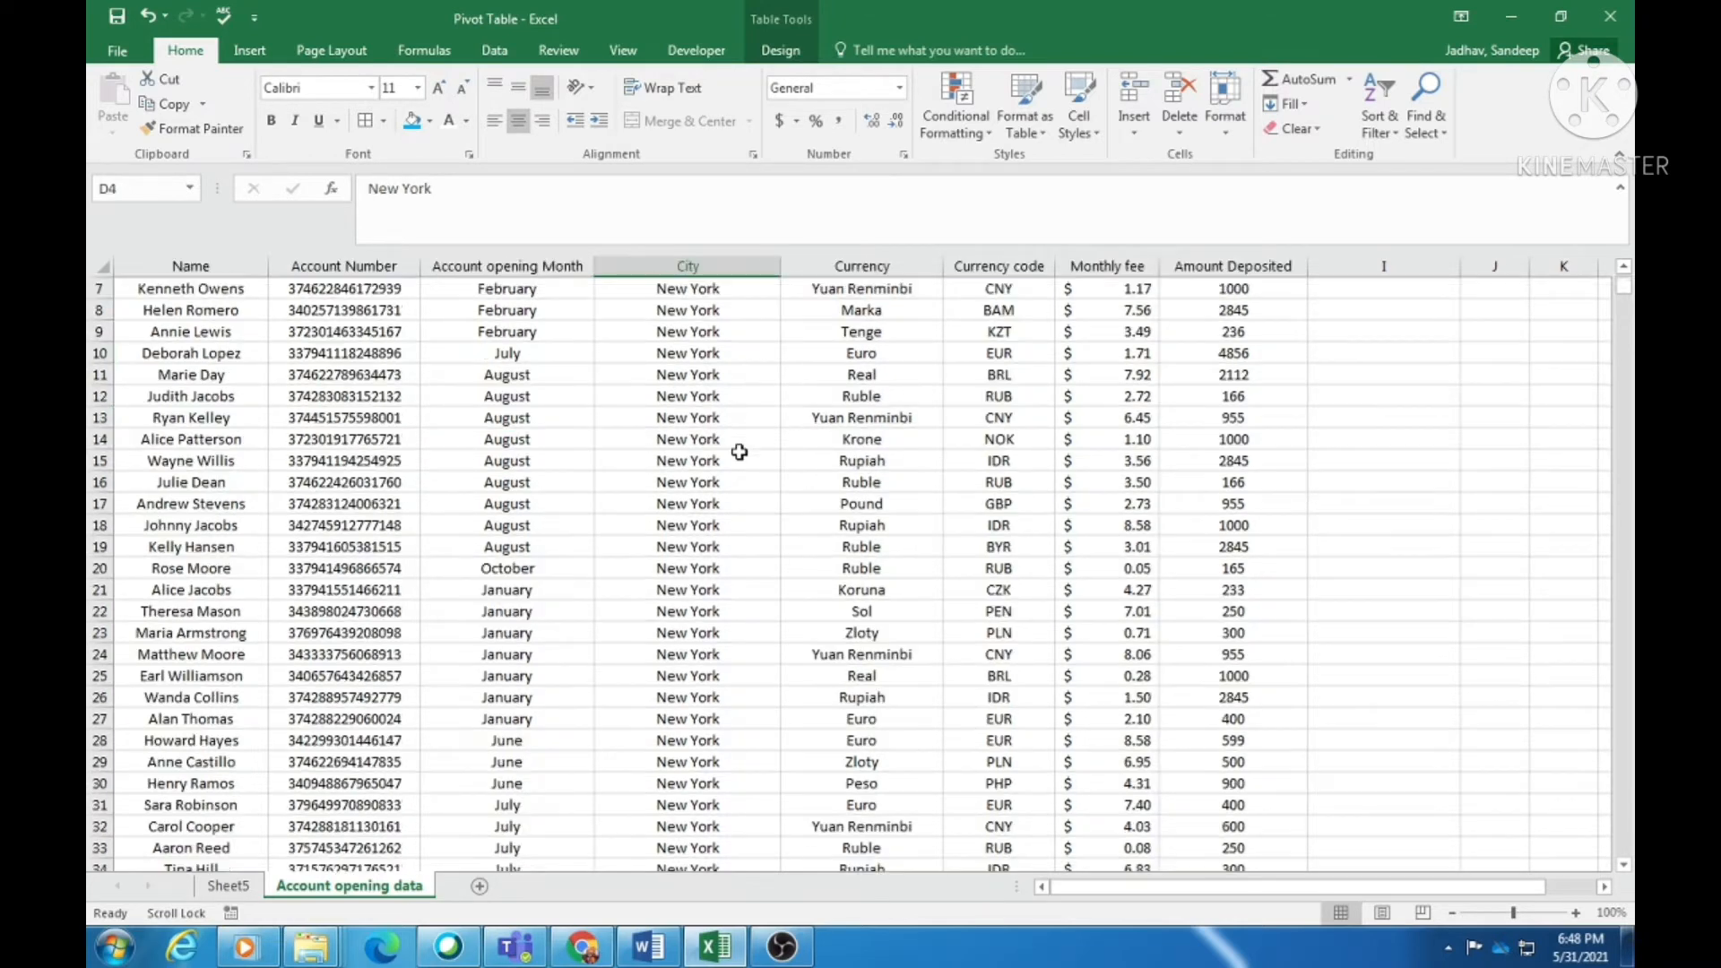
scroll(739, 452, "up", 2)
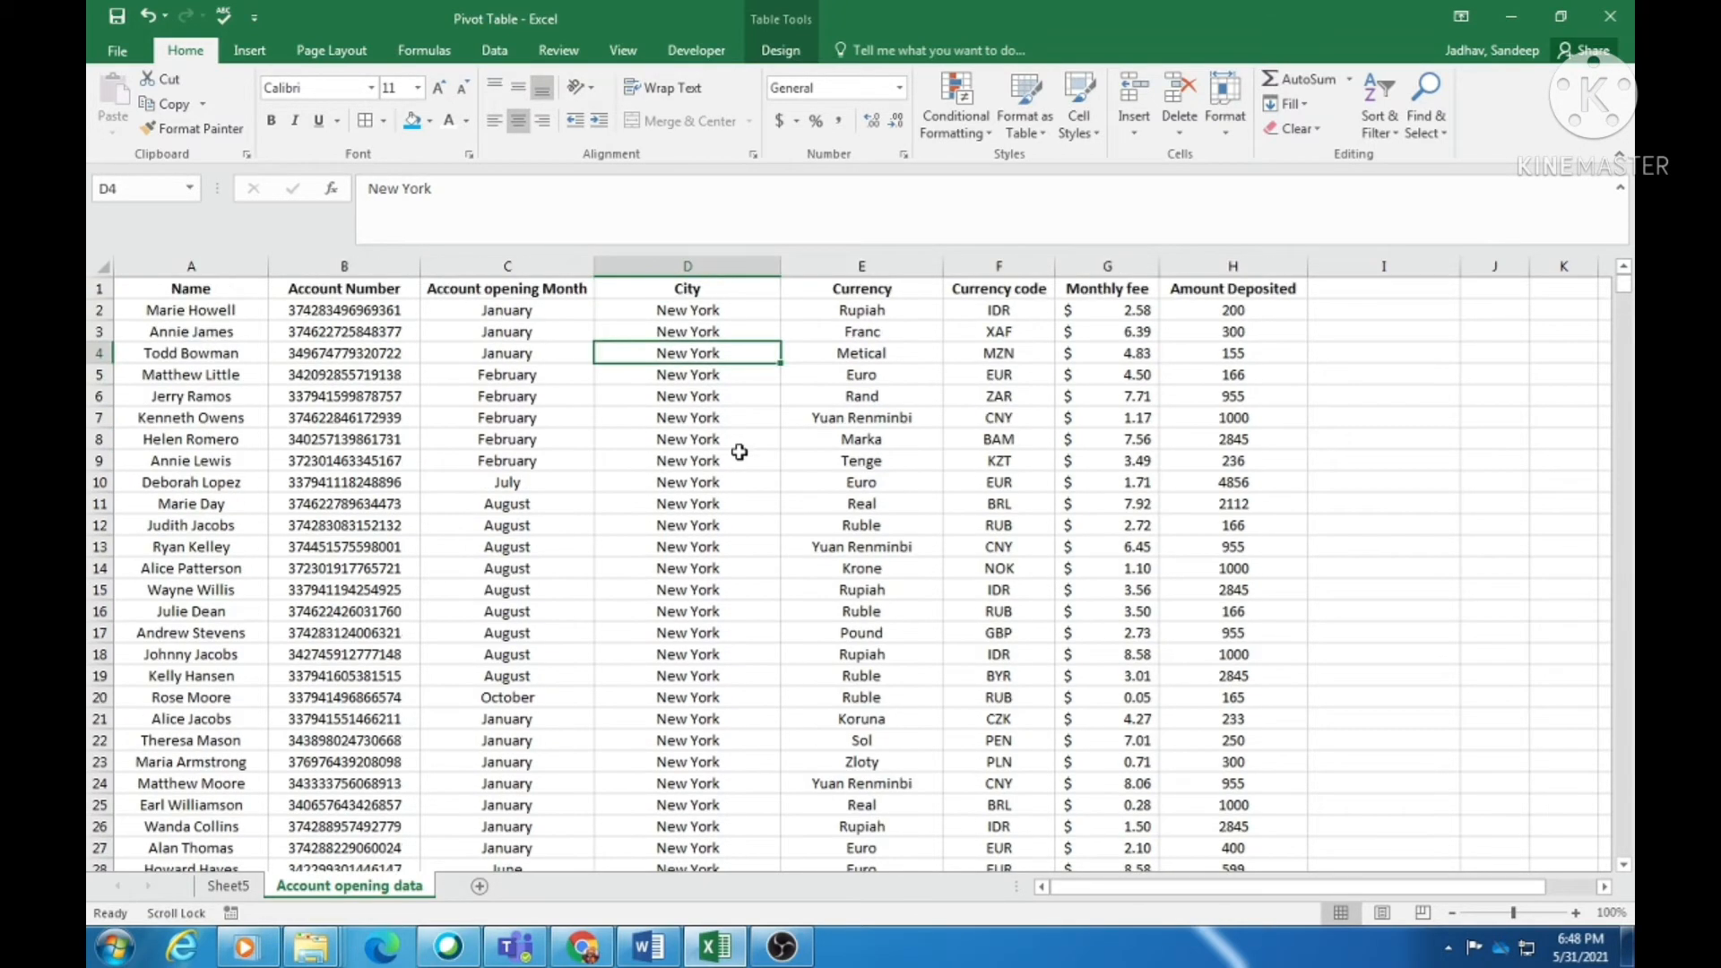
left_click(706, 312)
left_click(1228, 329)
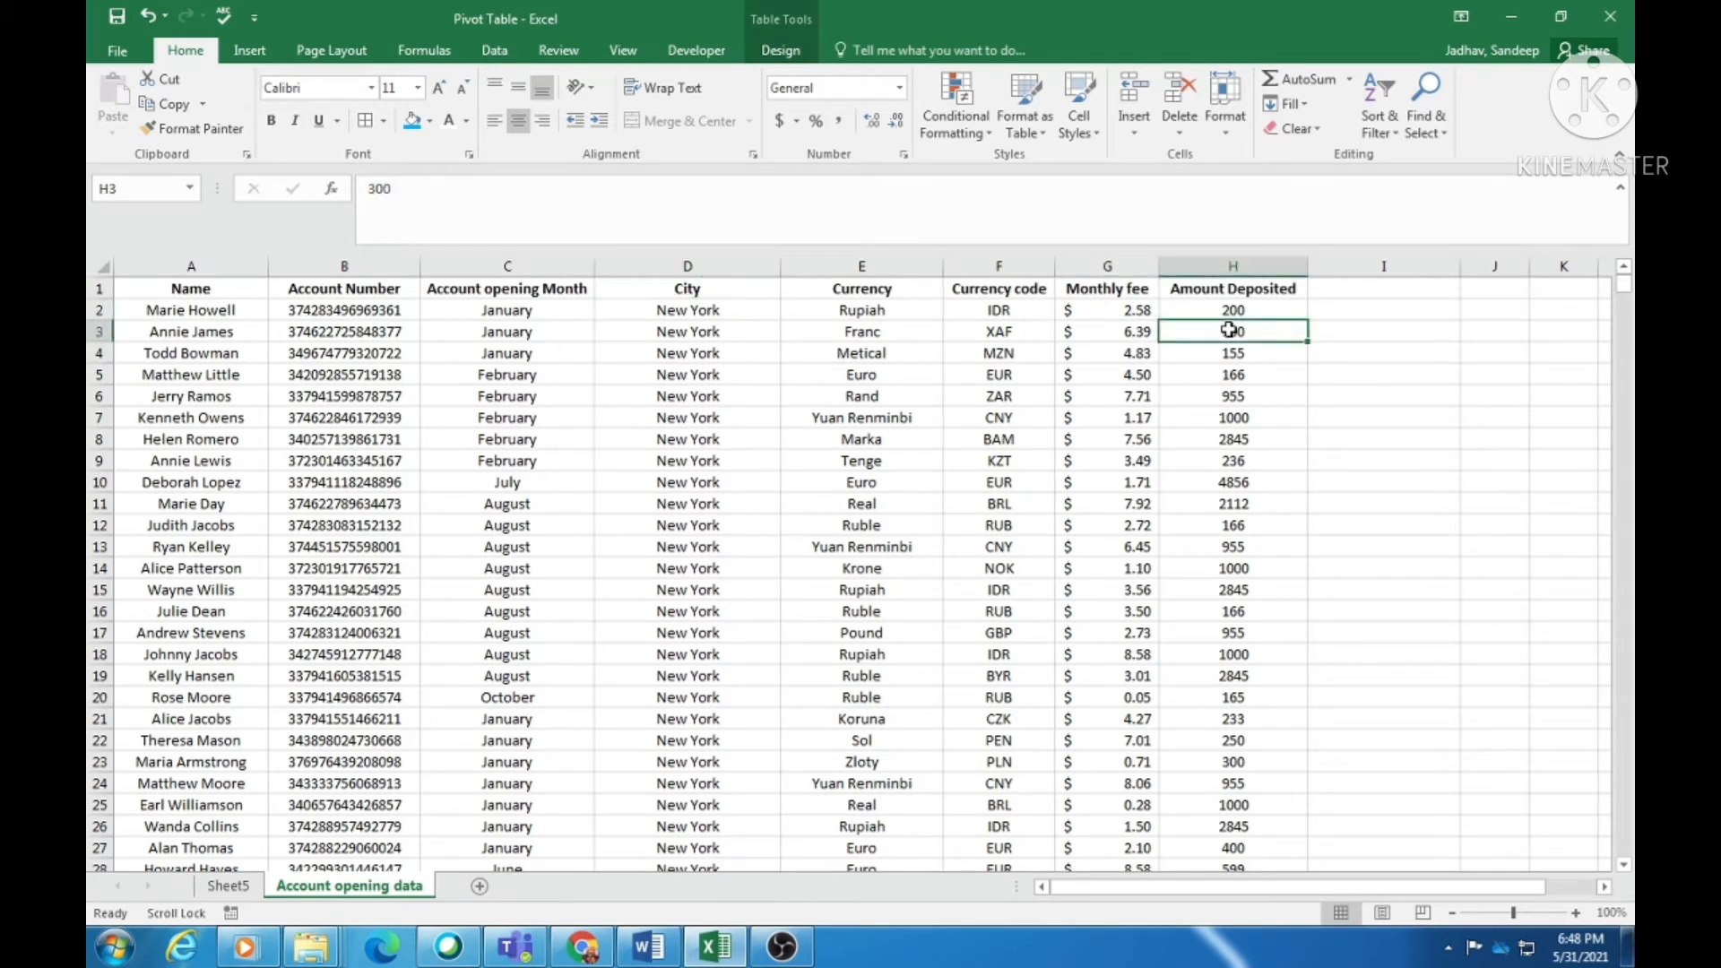
- Add City to the Sheet5 PivotTable rows and return to the source data
left_click(228, 885)
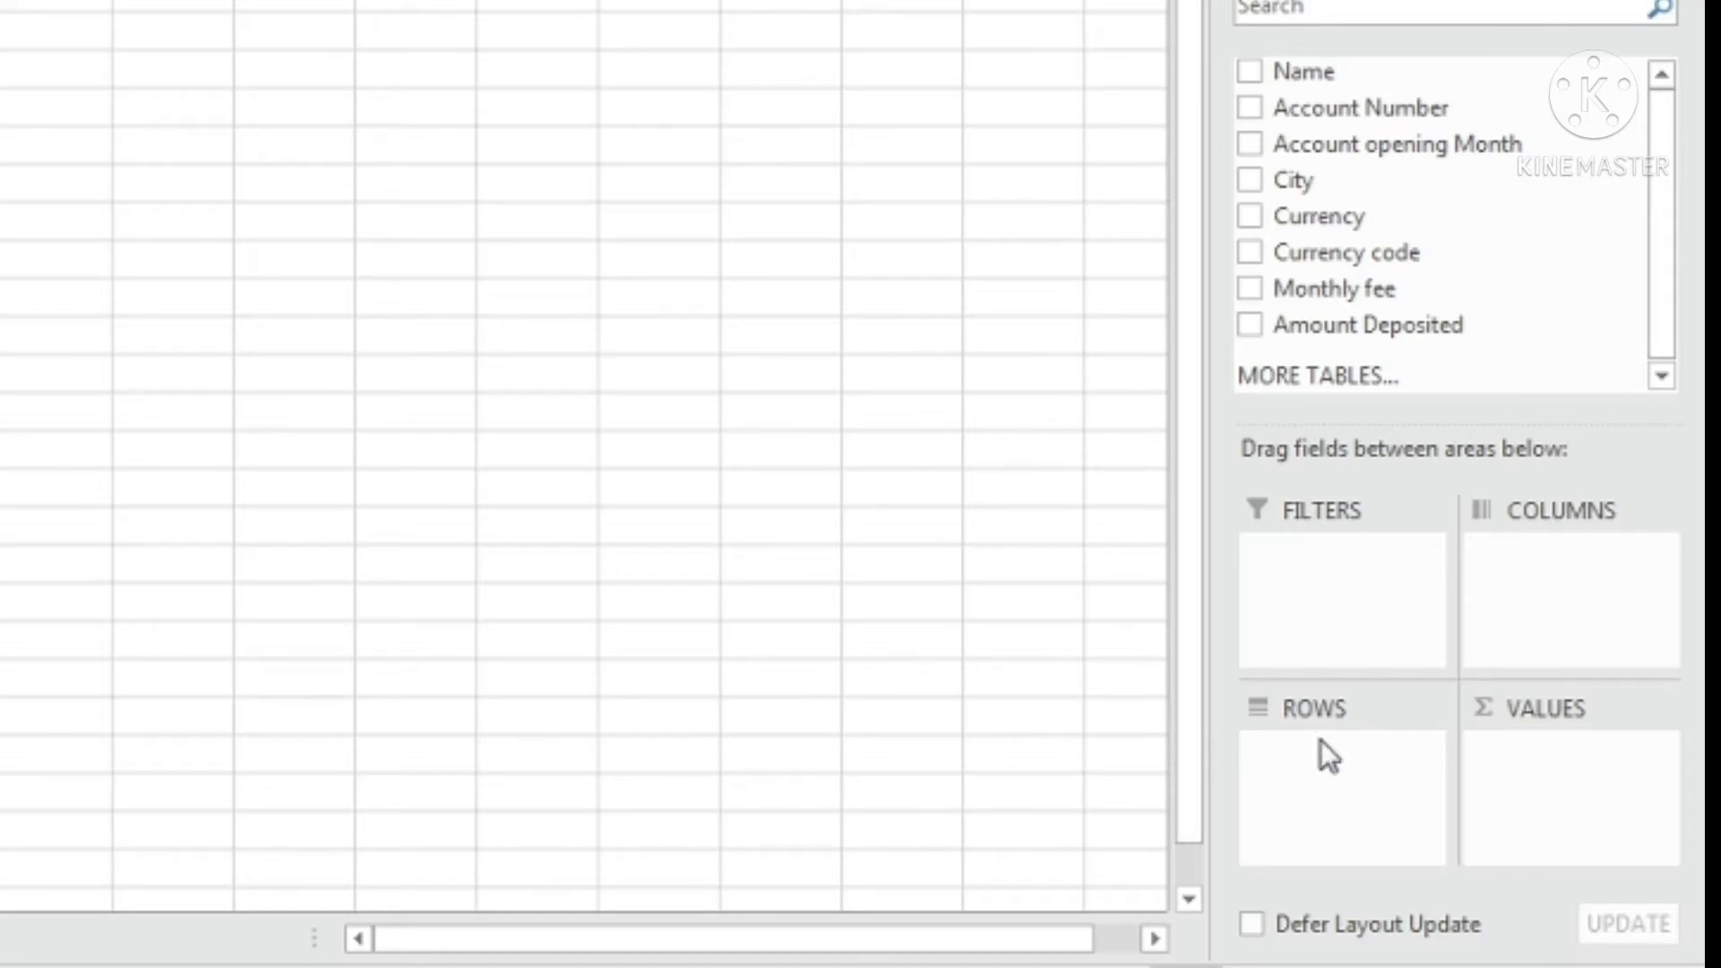
left_click(1251, 183)
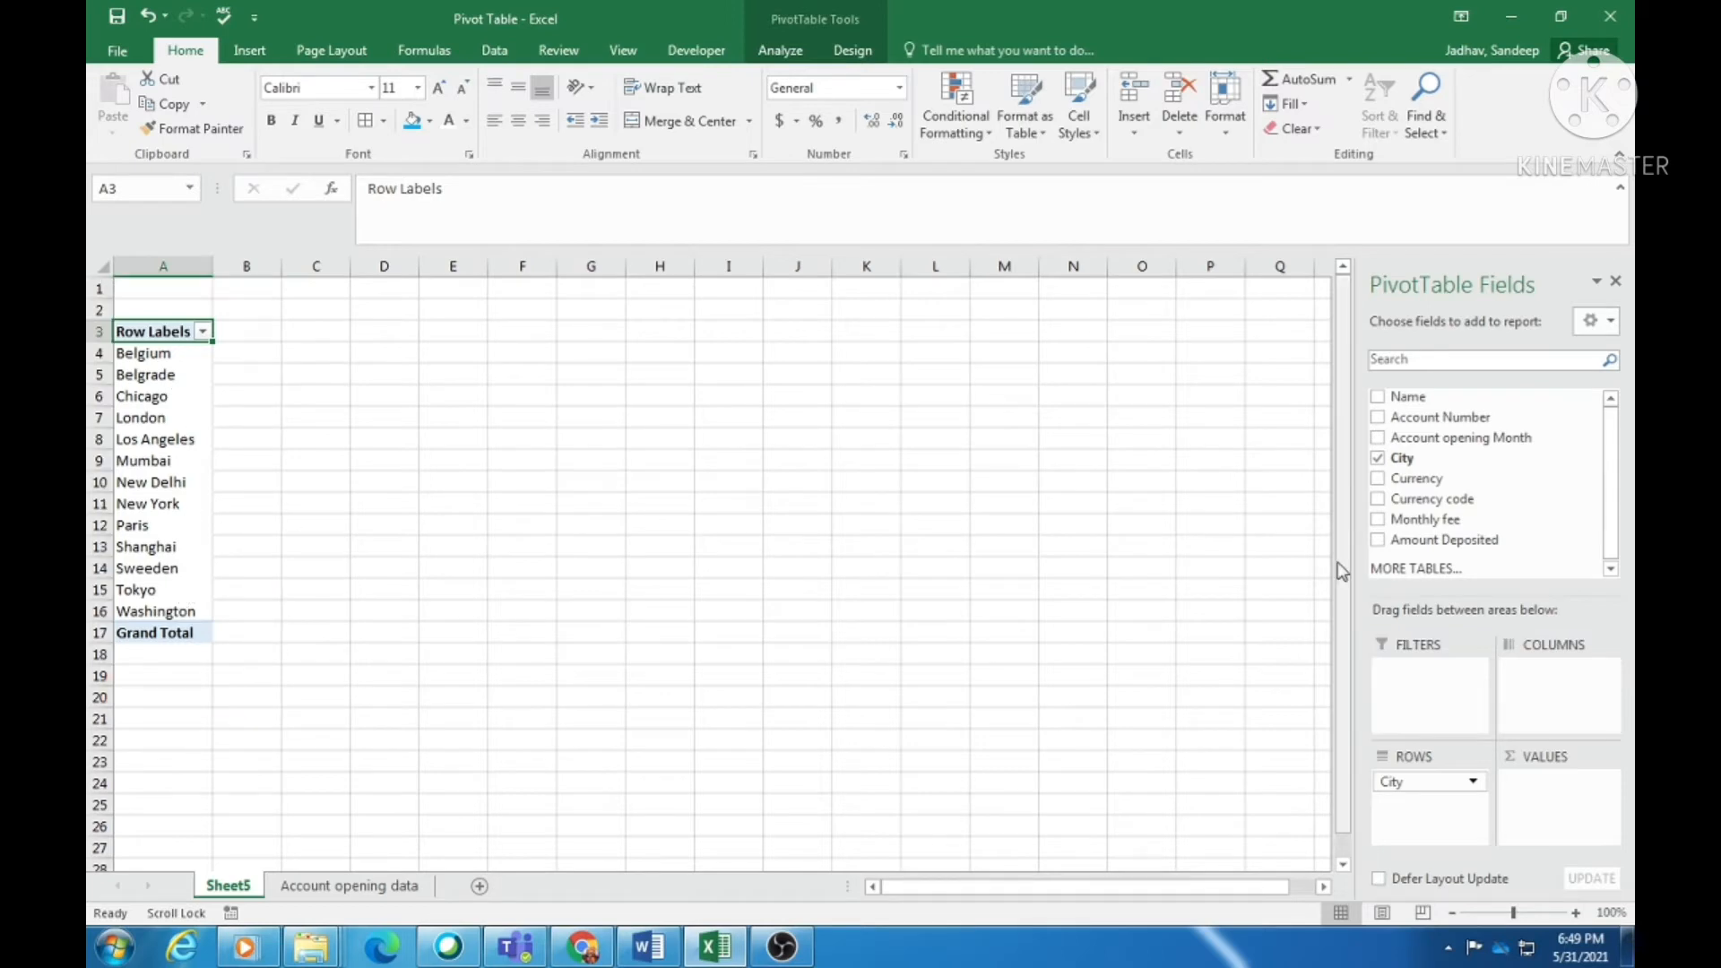
left_click(332, 885)
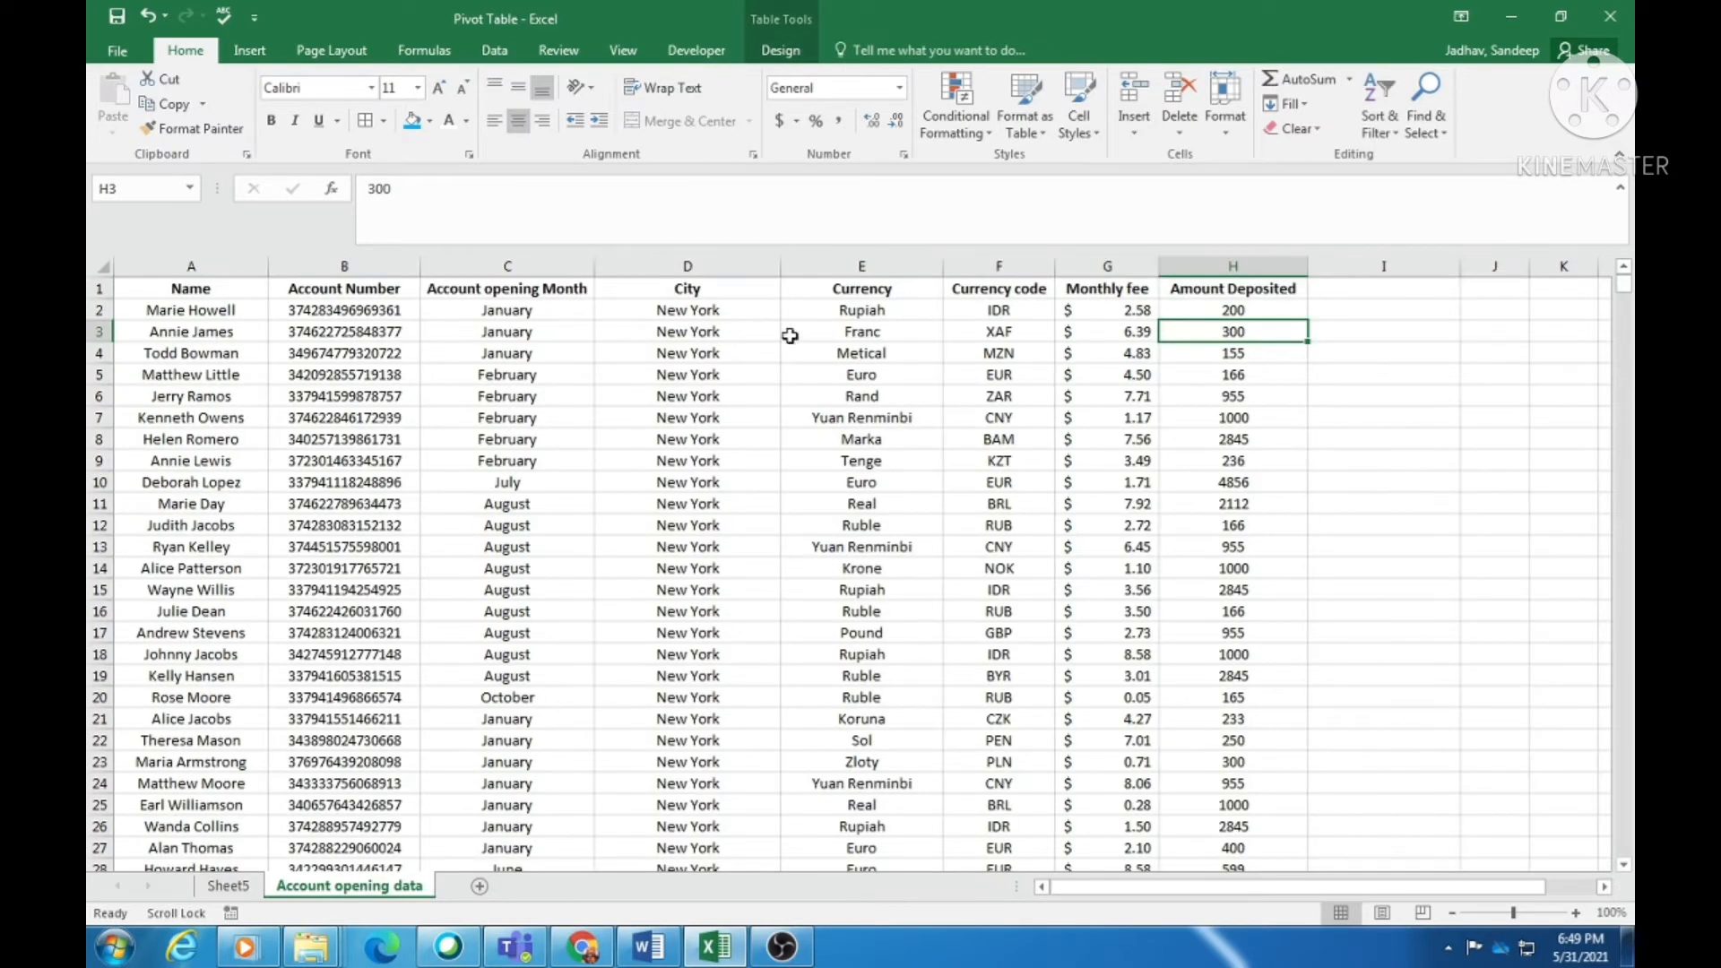
left_click(705, 351)
- Add Sum of Amount Deposited to Sheet5's values, then drag City out to leave a 1035940 total
left_click(708, 565)
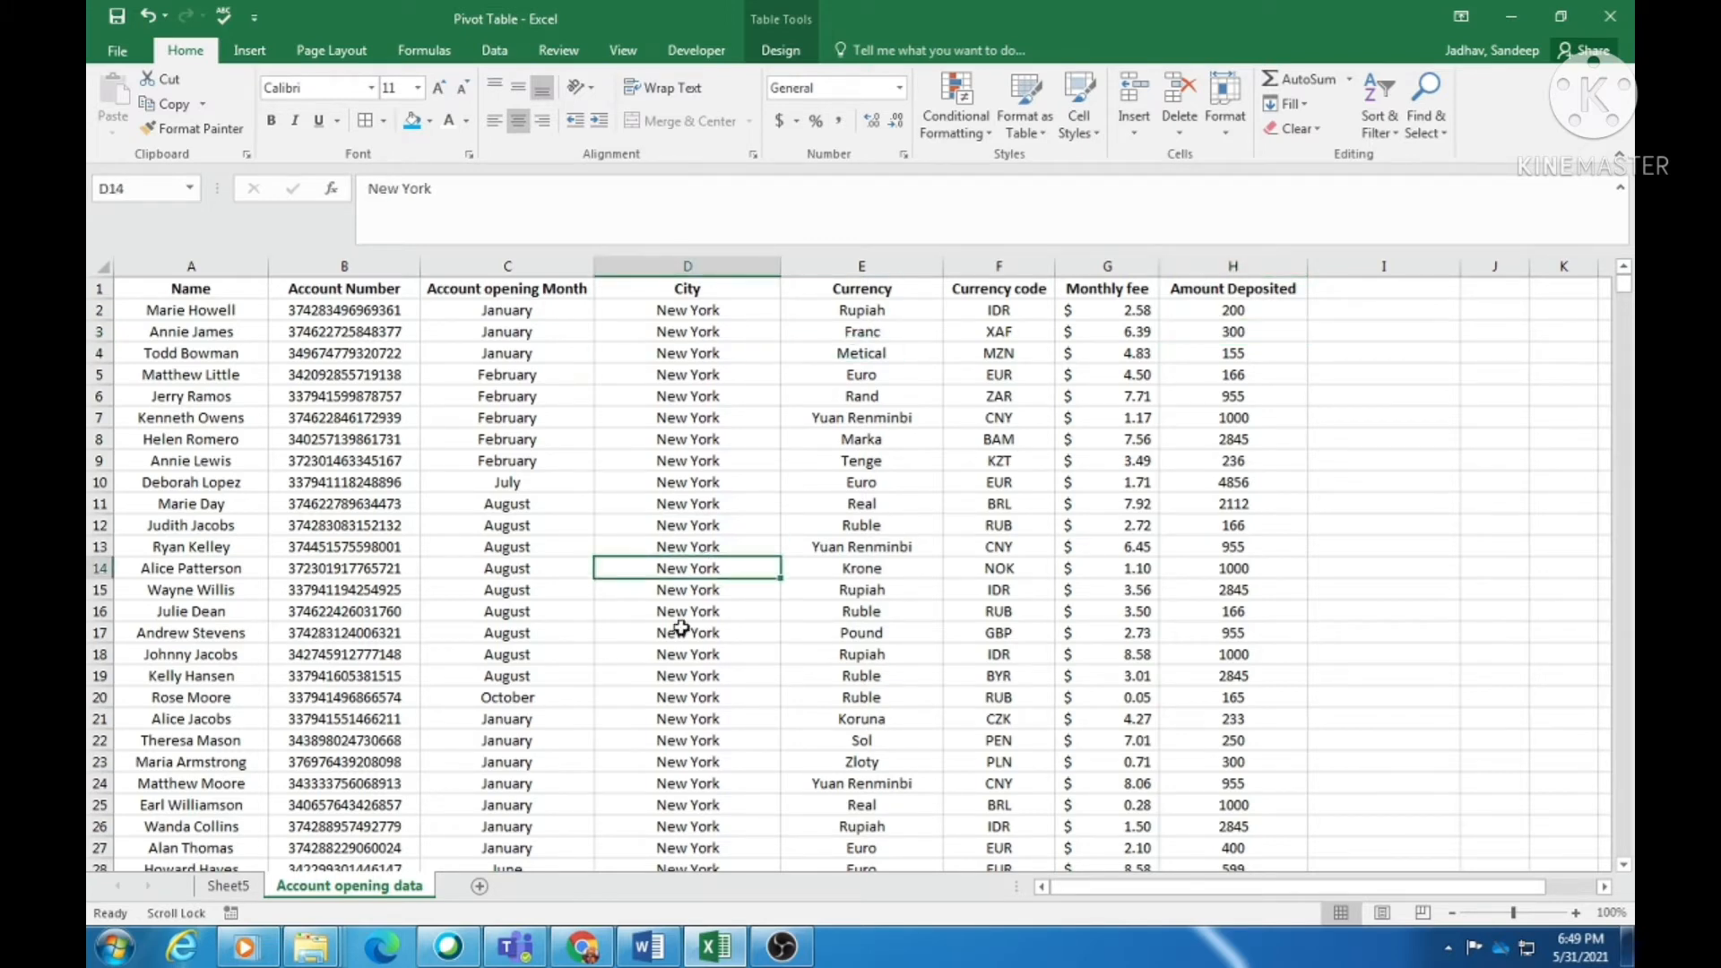
left_click(229, 886)
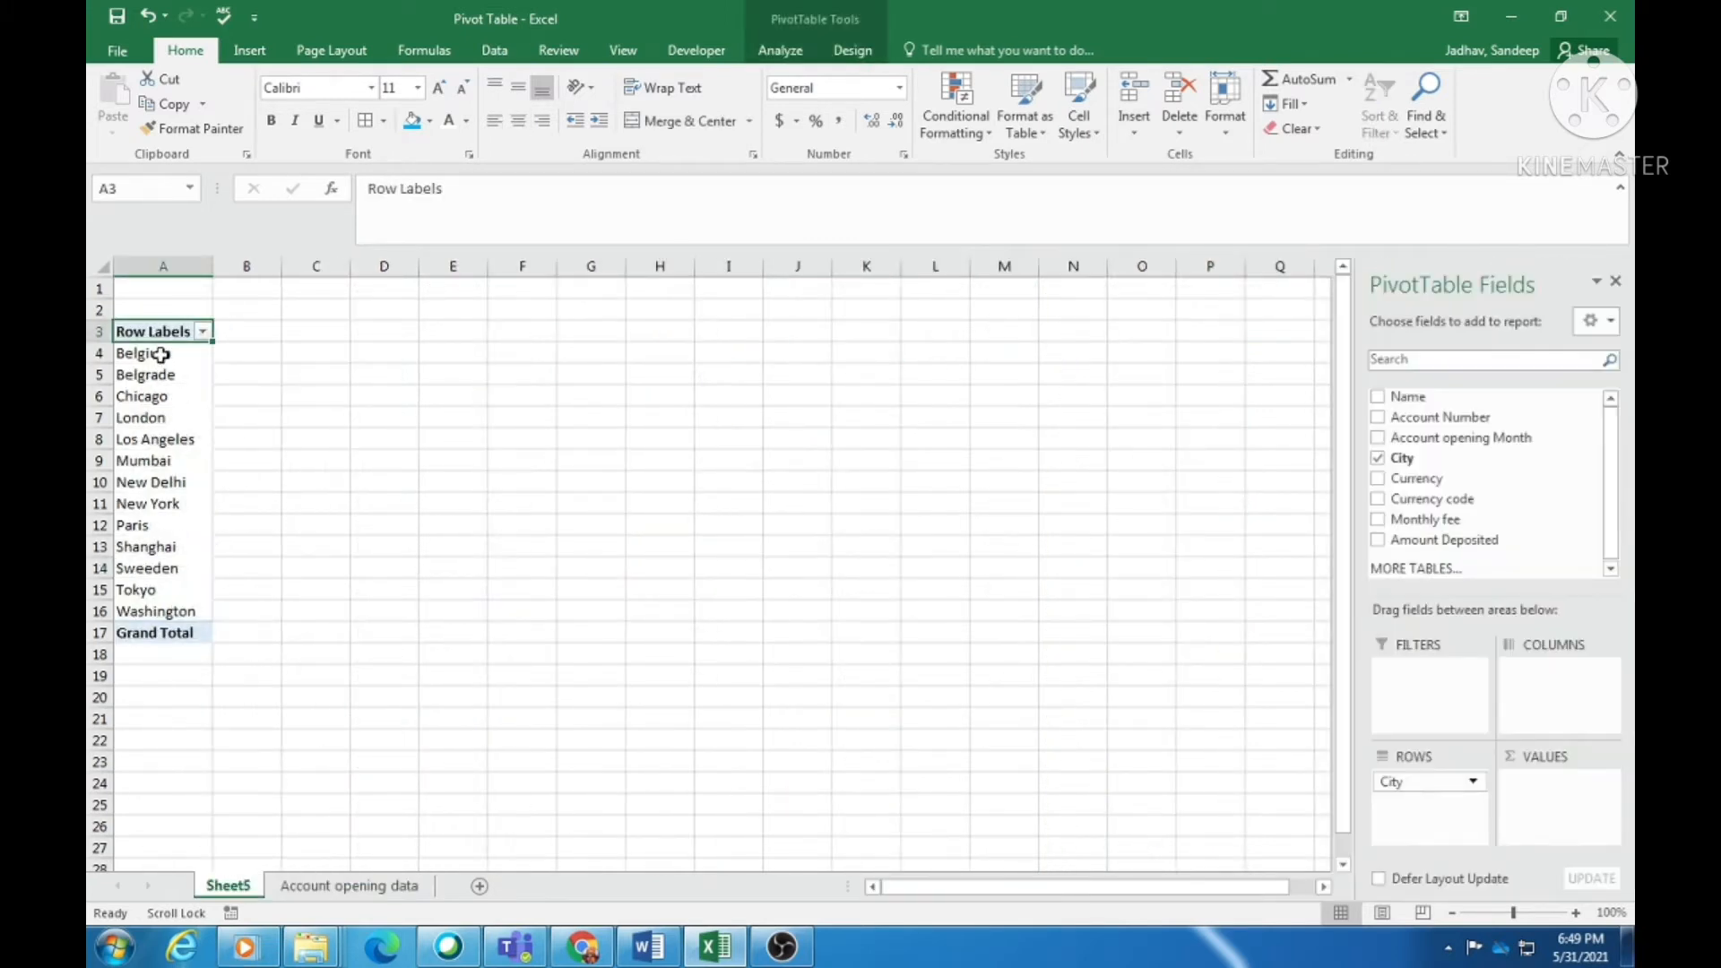
left_click_drag(161, 353, 158, 610)
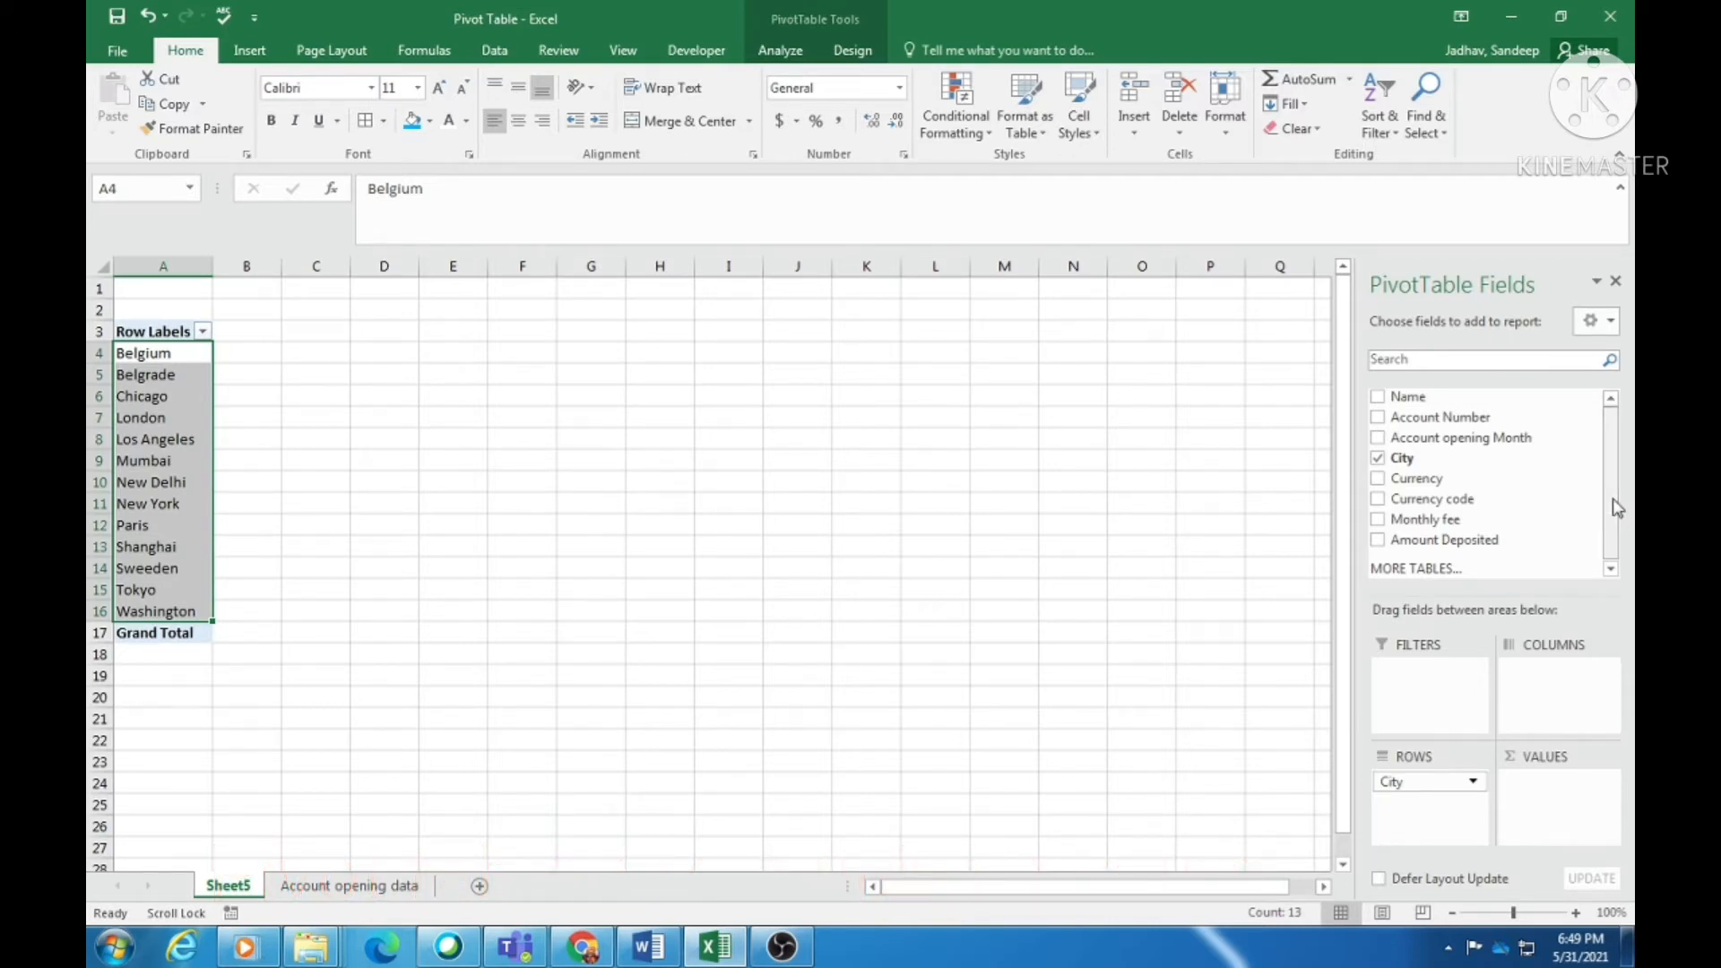
left_click(1379, 541)
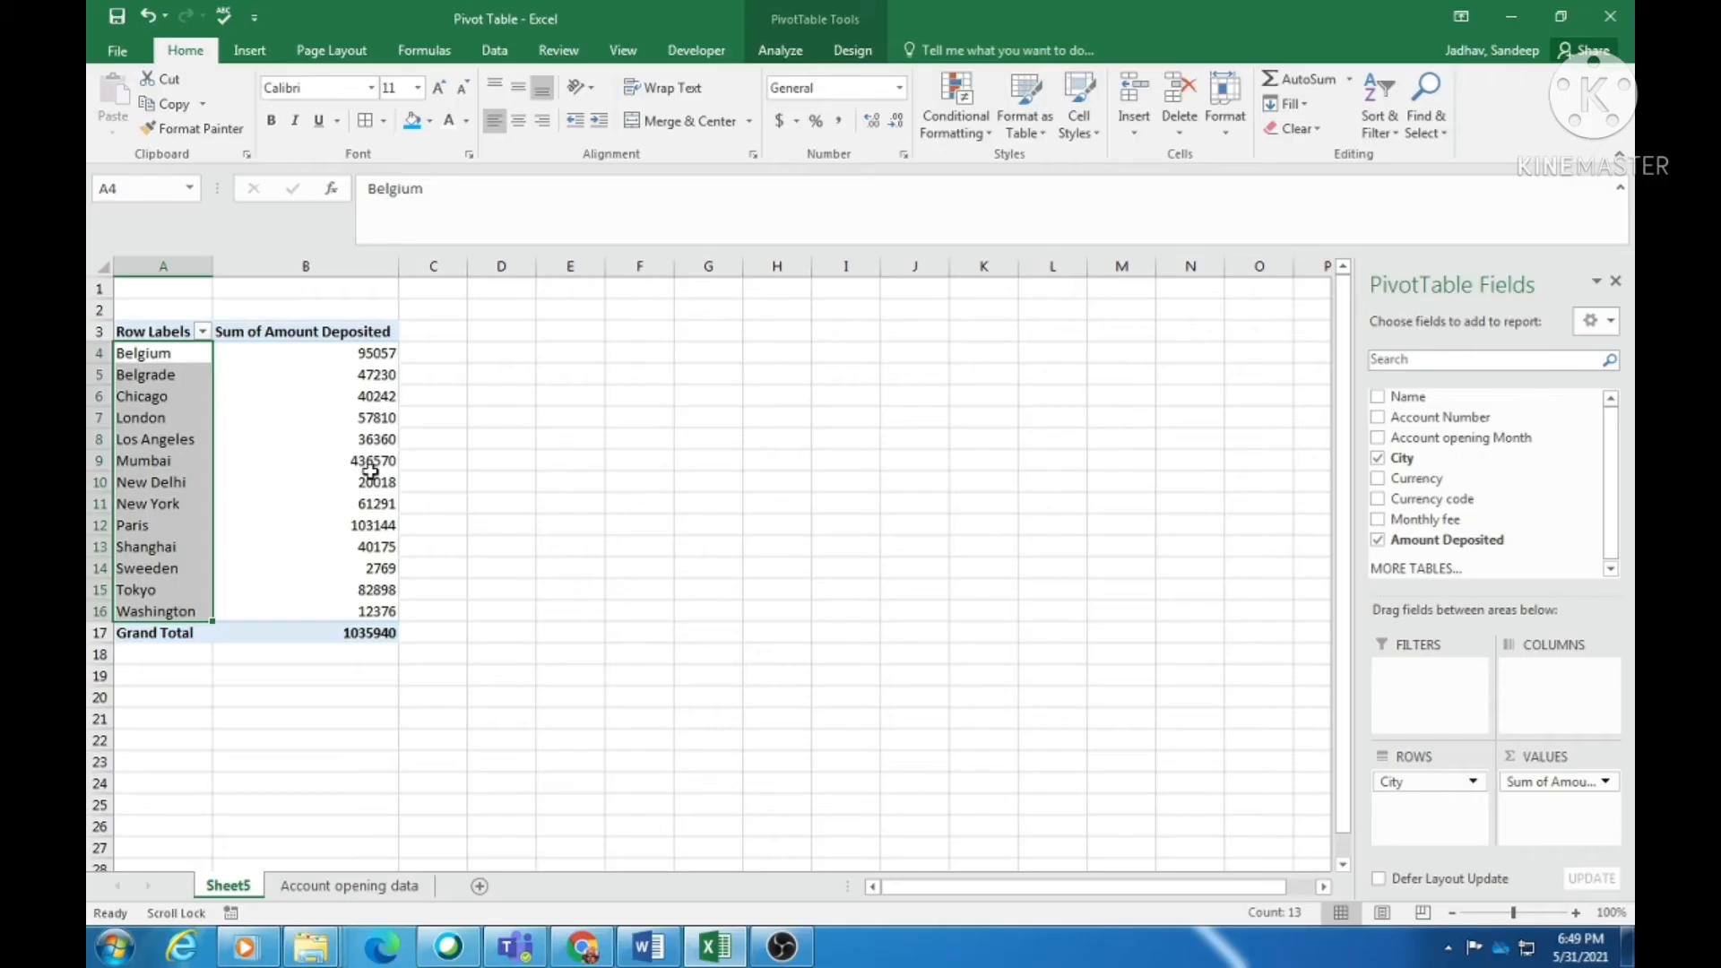
left_click(377, 460)
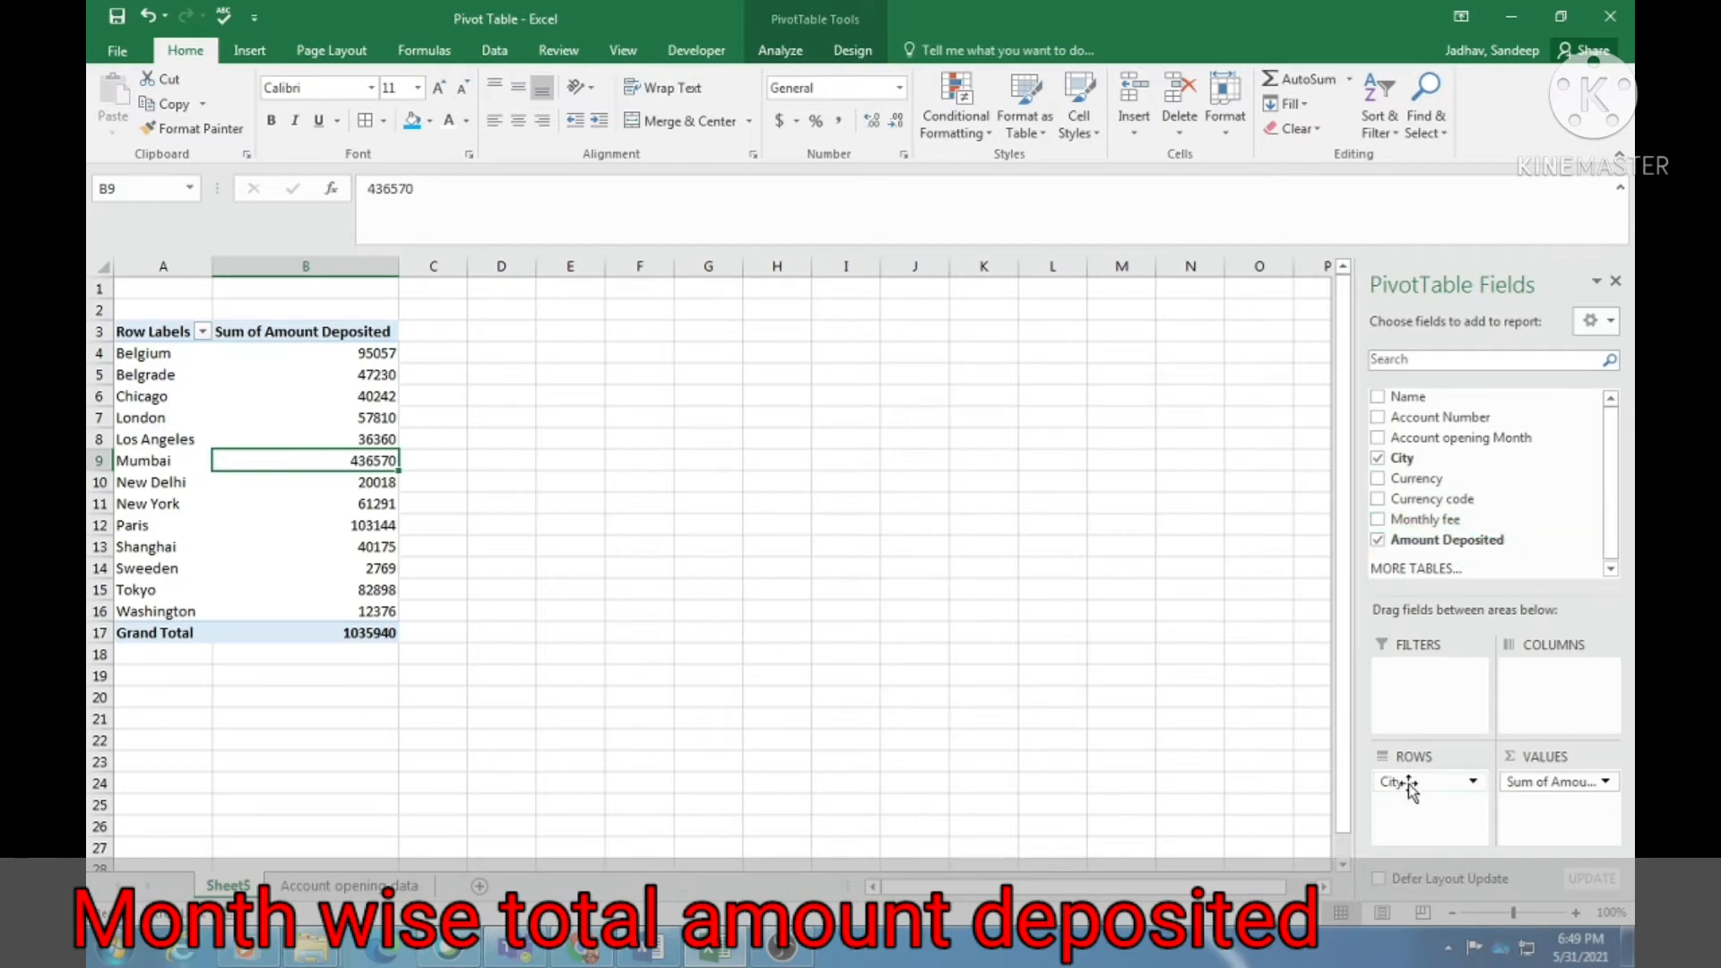
left_click_drag(1409, 787, 1534, 495)
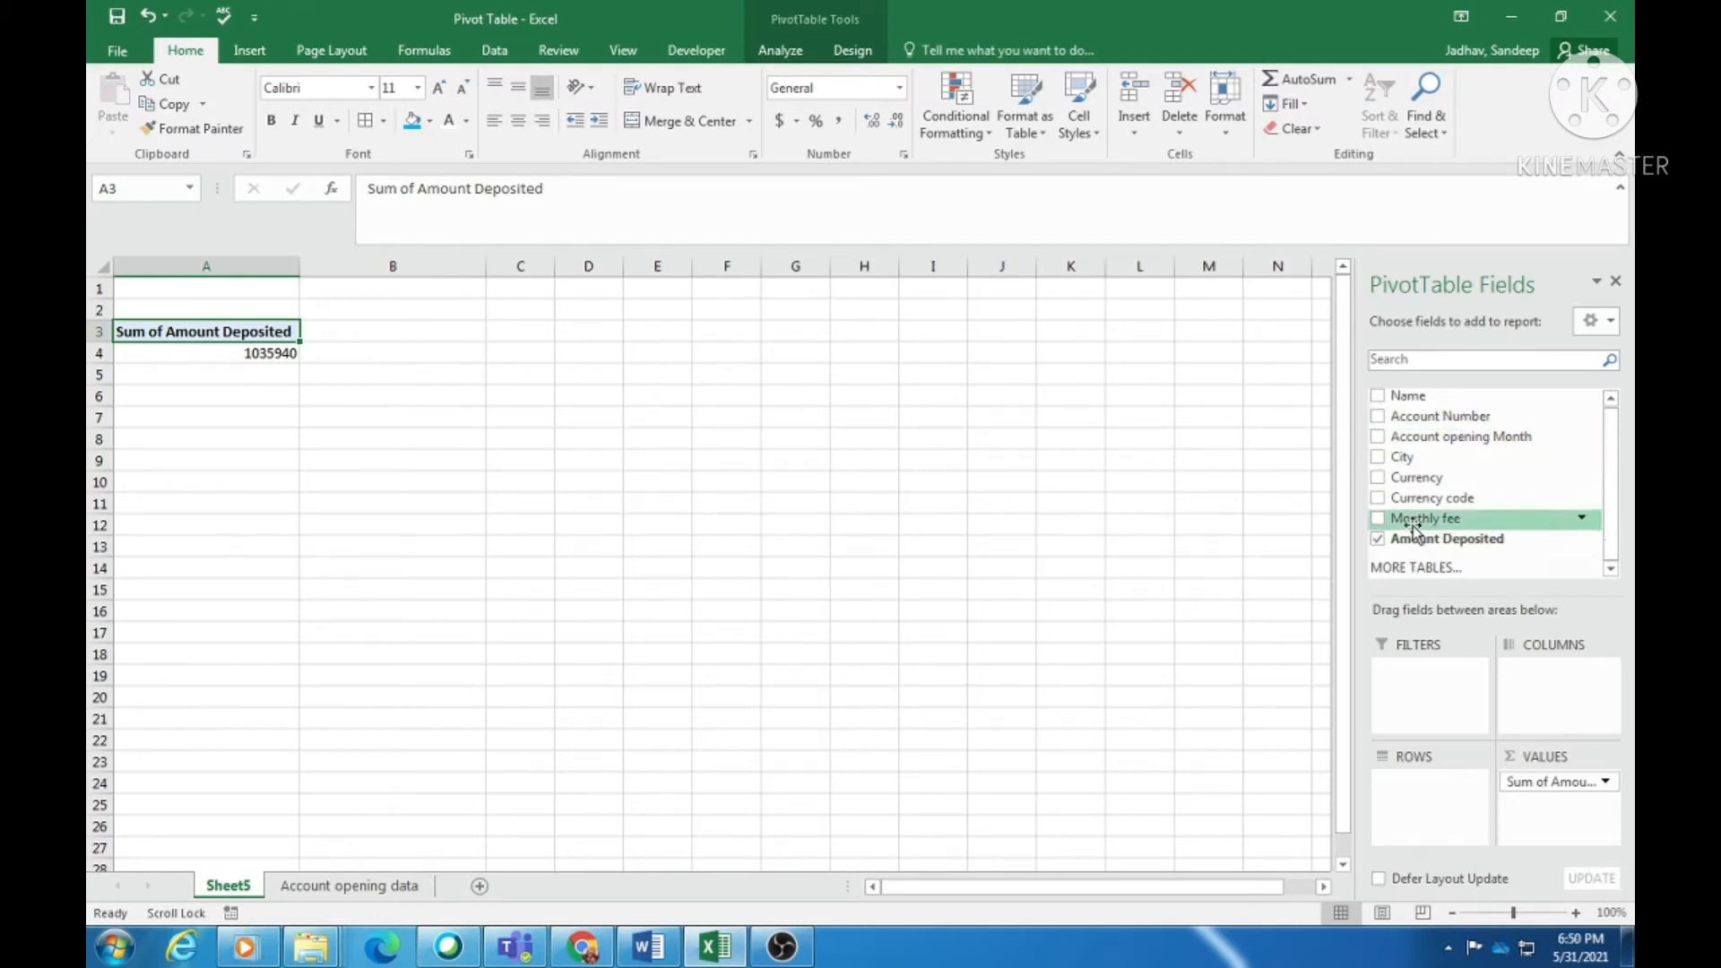
- Add Account opening Month to rows and review totals like January's 129747 and October's 157473
scroll(1441, 484, "down", 1)
scroll(1486, 480, "up", 1)
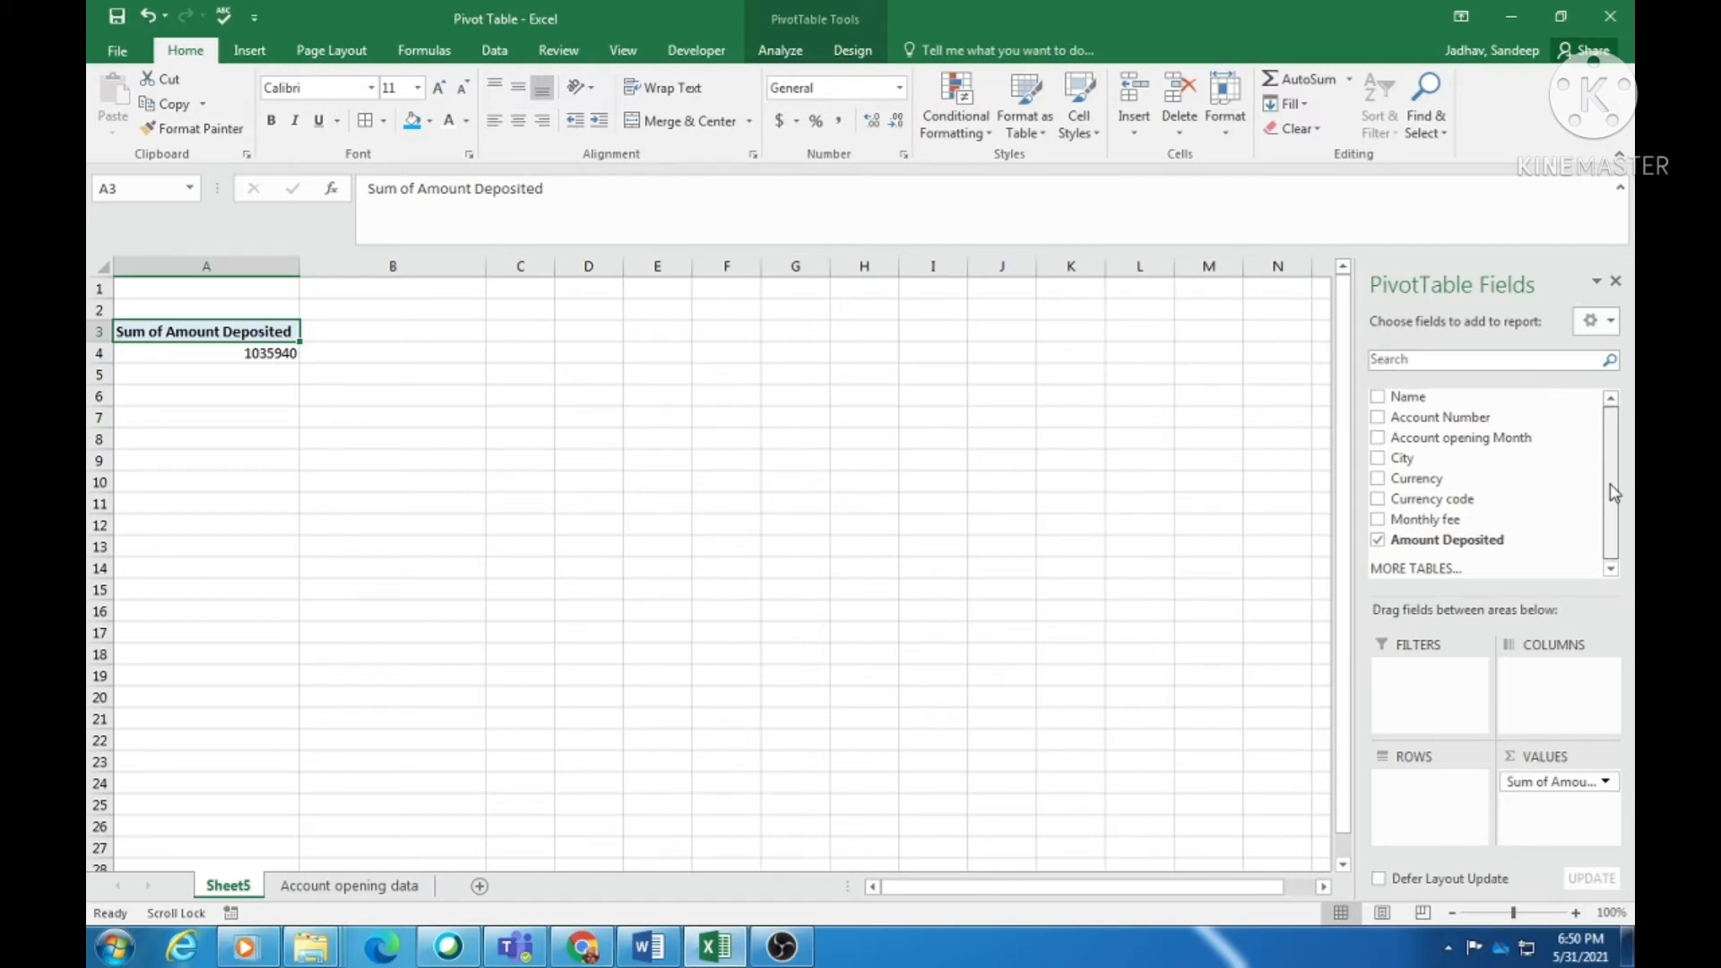
left_click(1377, 439)
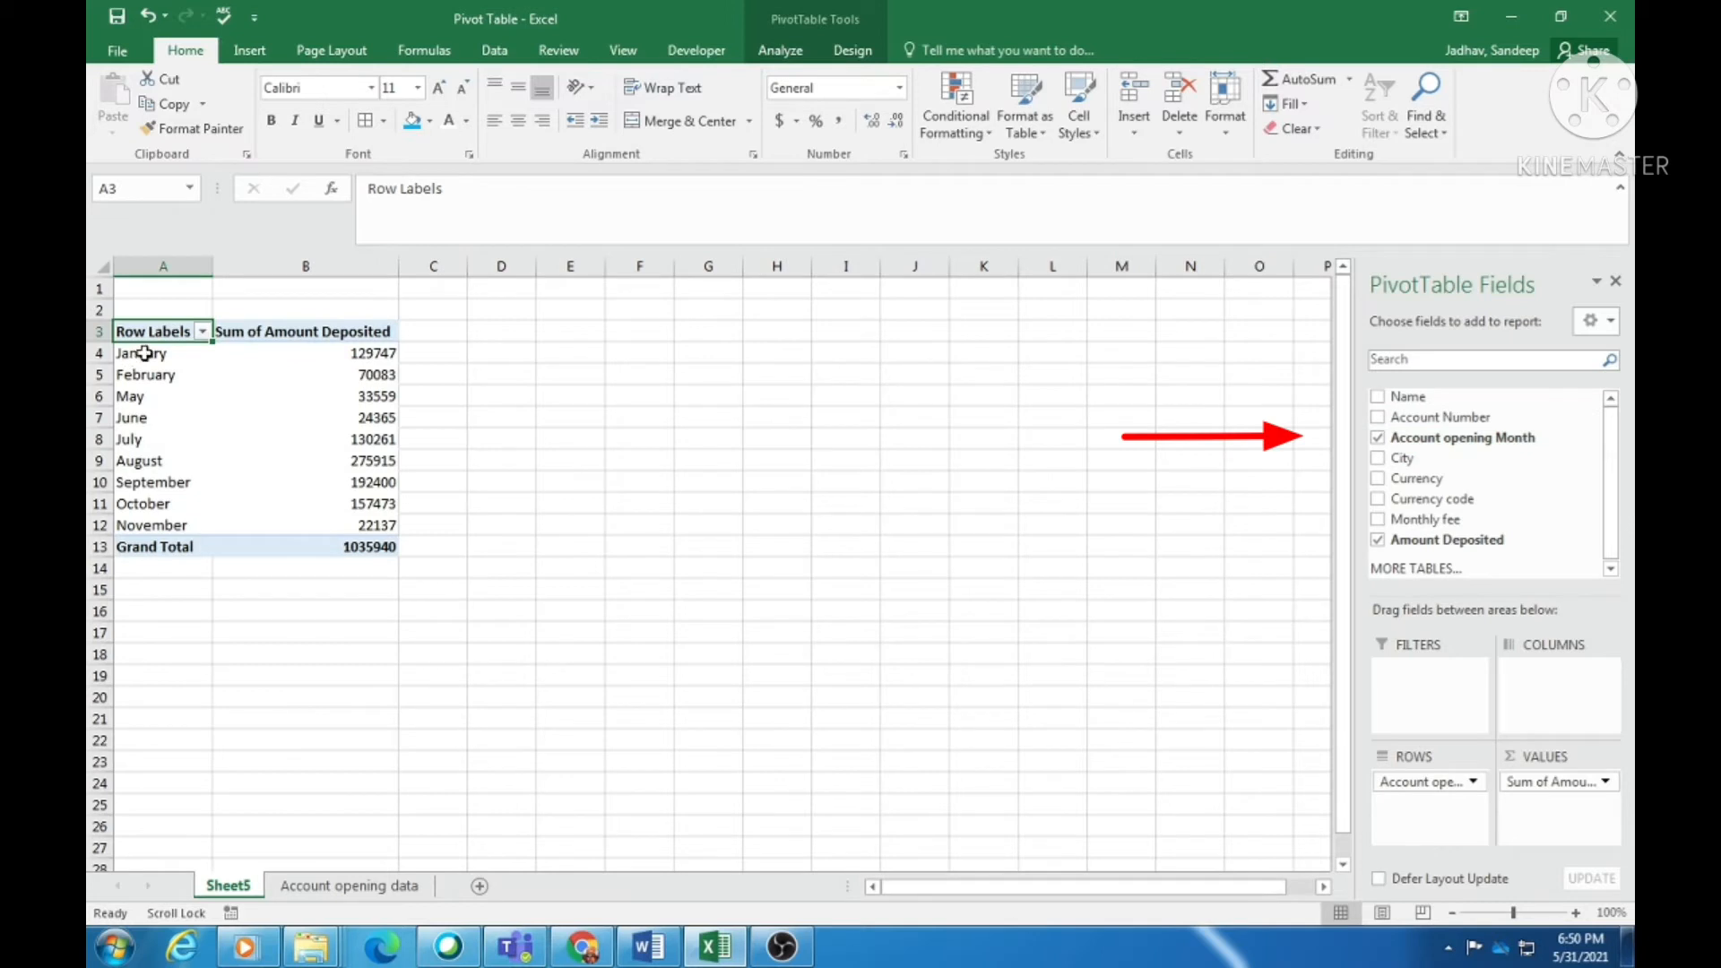
left_click_drag(144, 353, 148, 525)
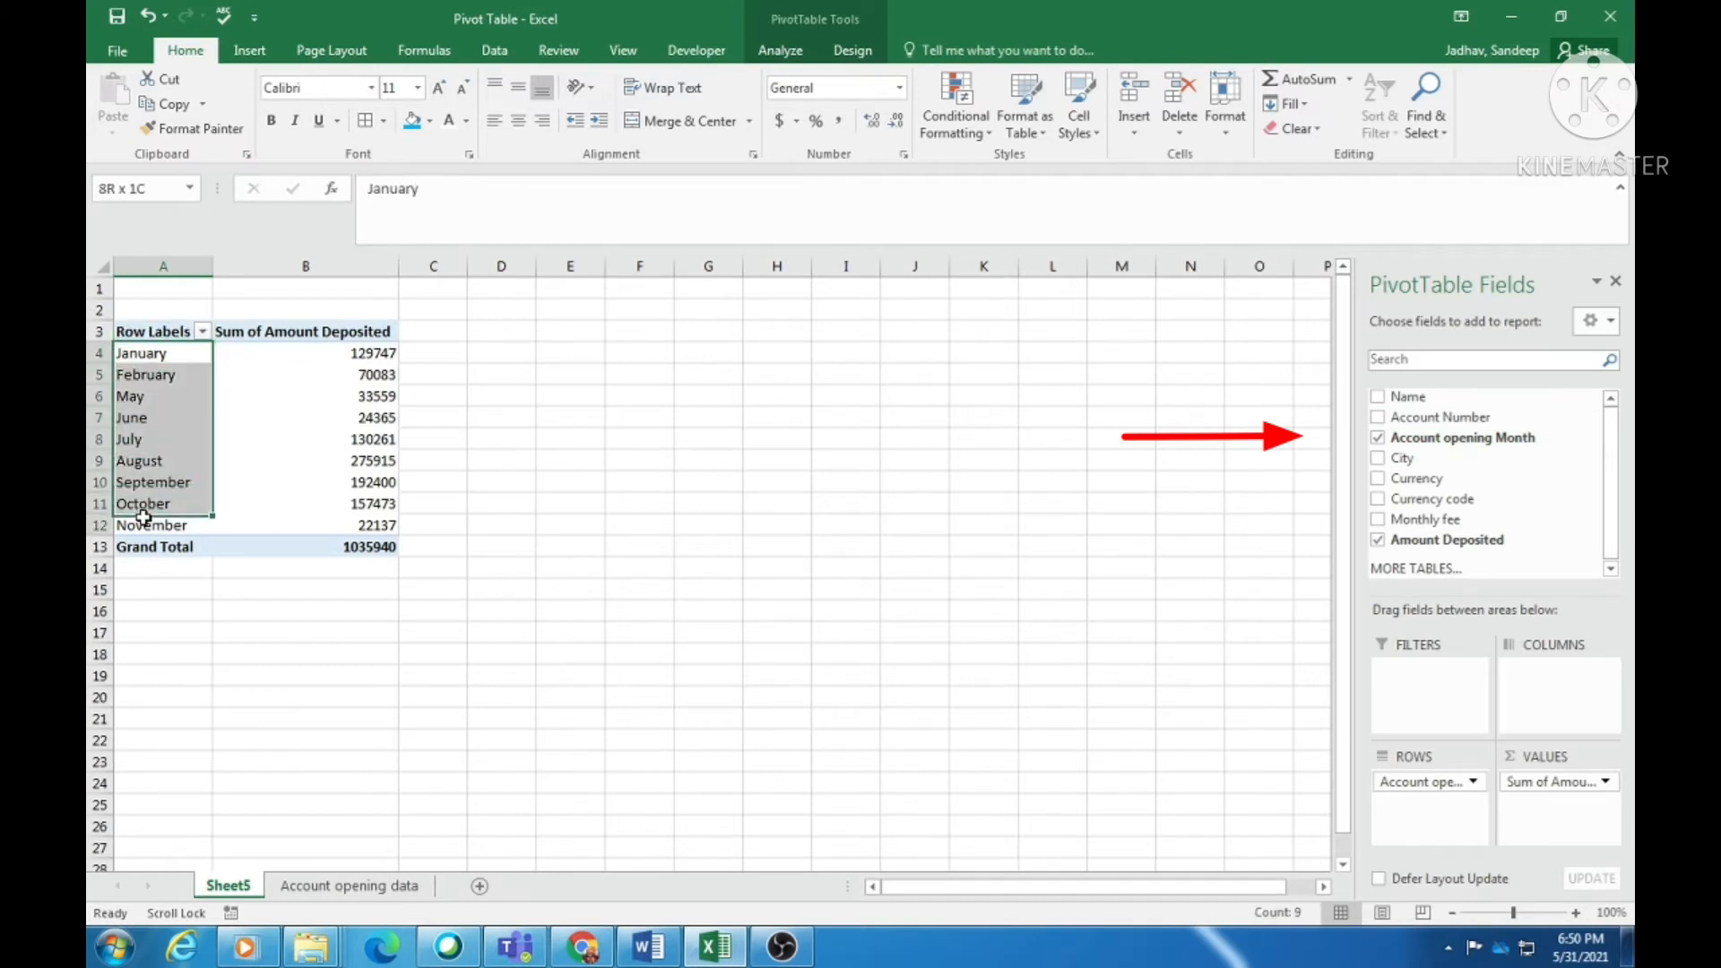
left_click(374, 355)
left_click(349, 437)
left_click(350, 502)
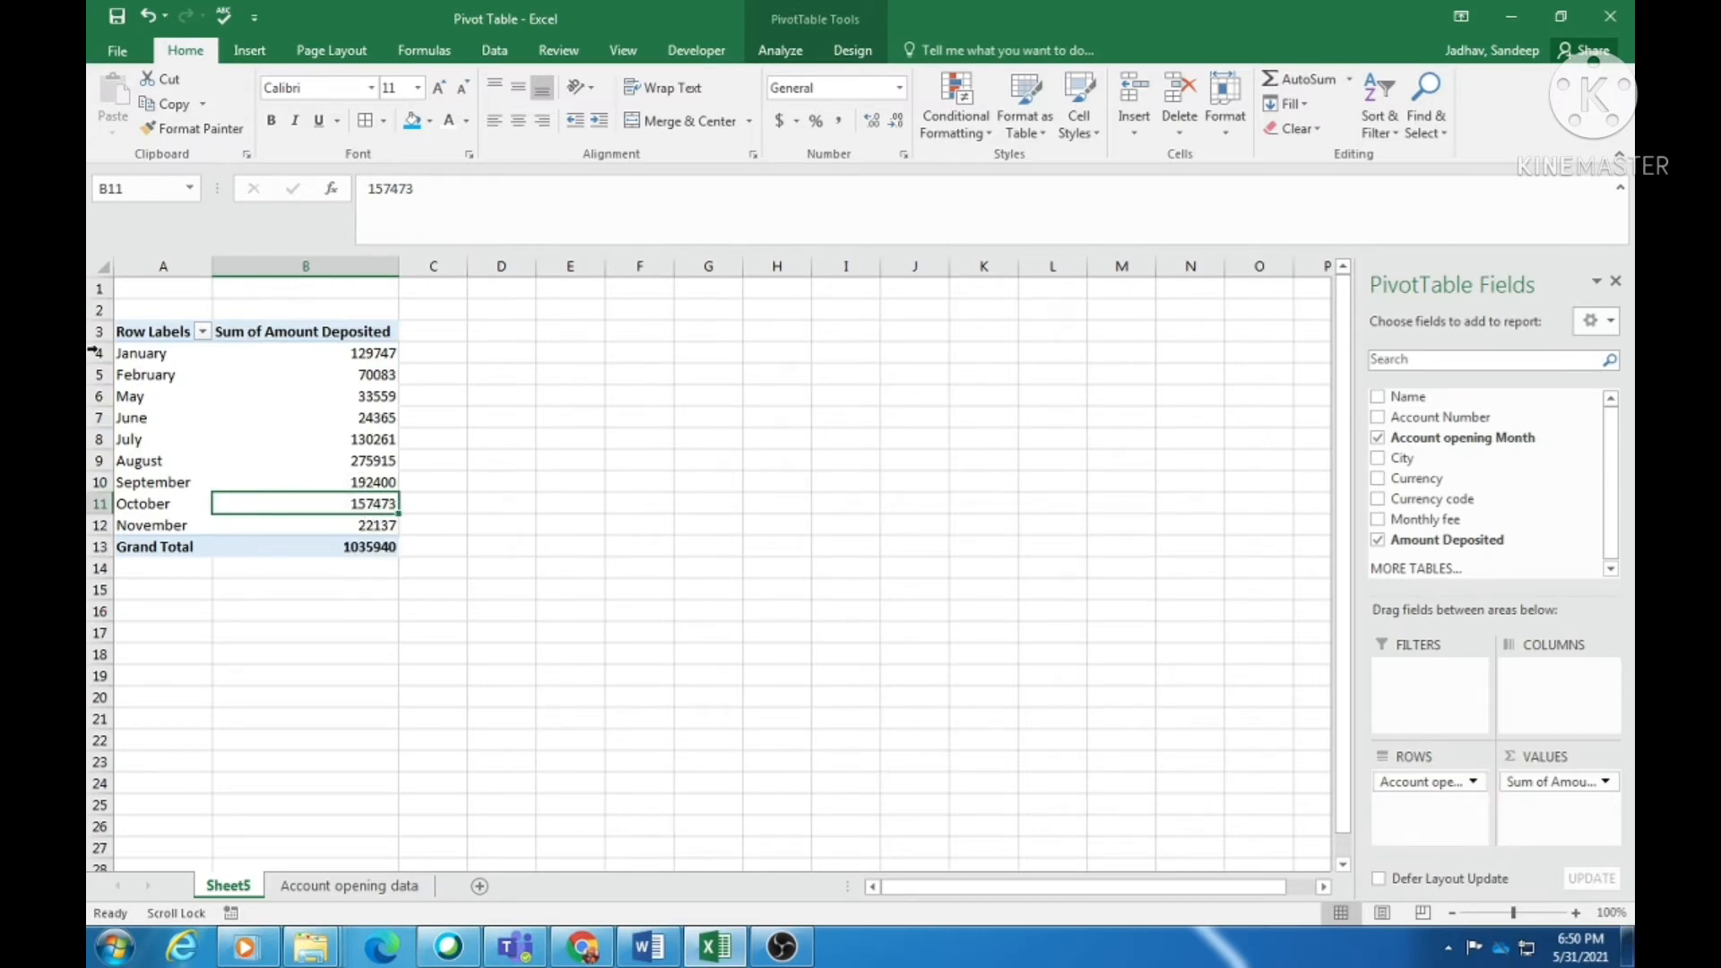
left_click(364, 356)
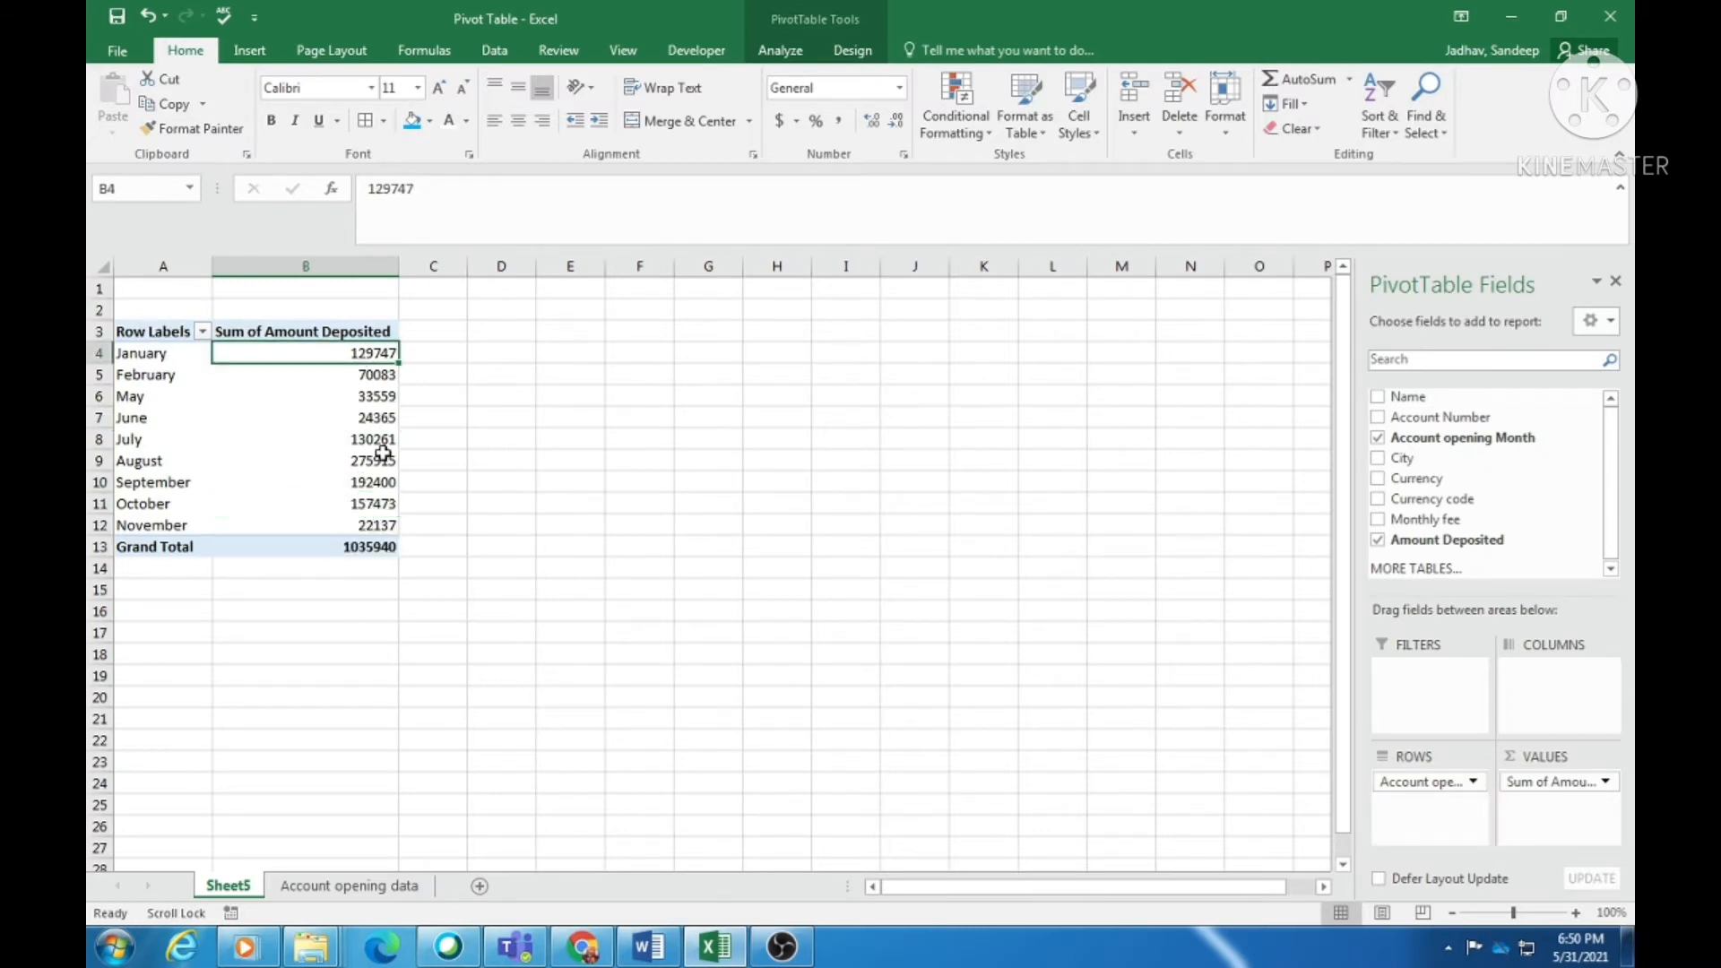
mouse_move(384, 456)
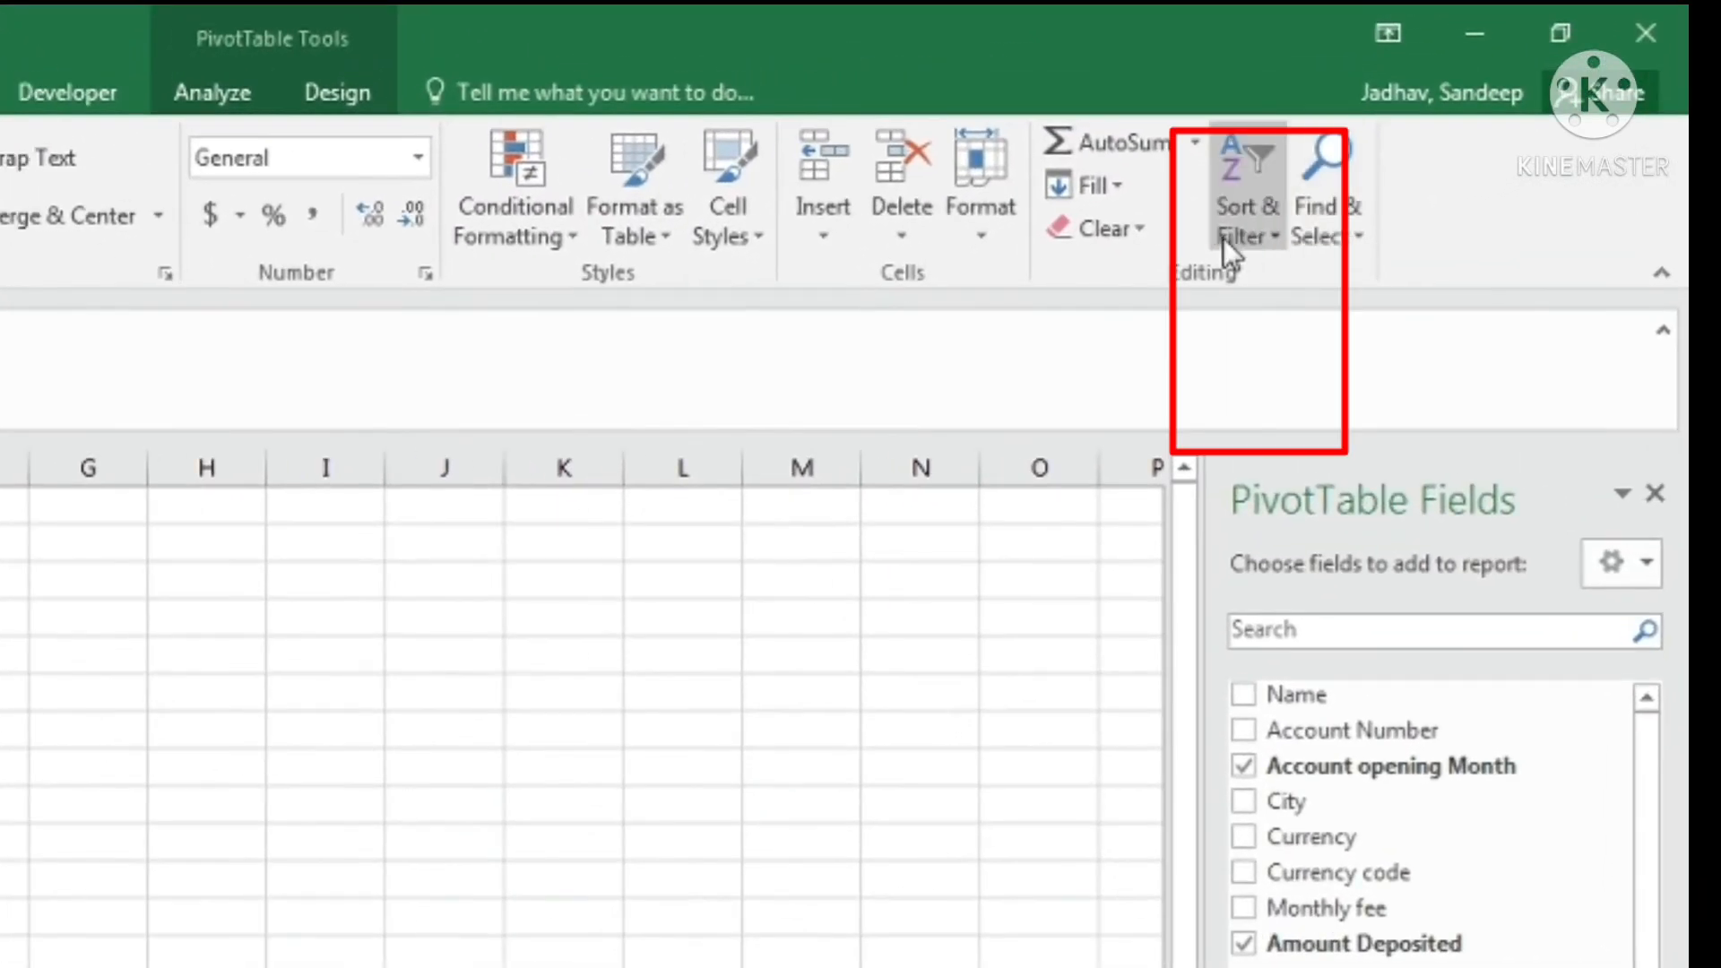
left_click(1229, 234)
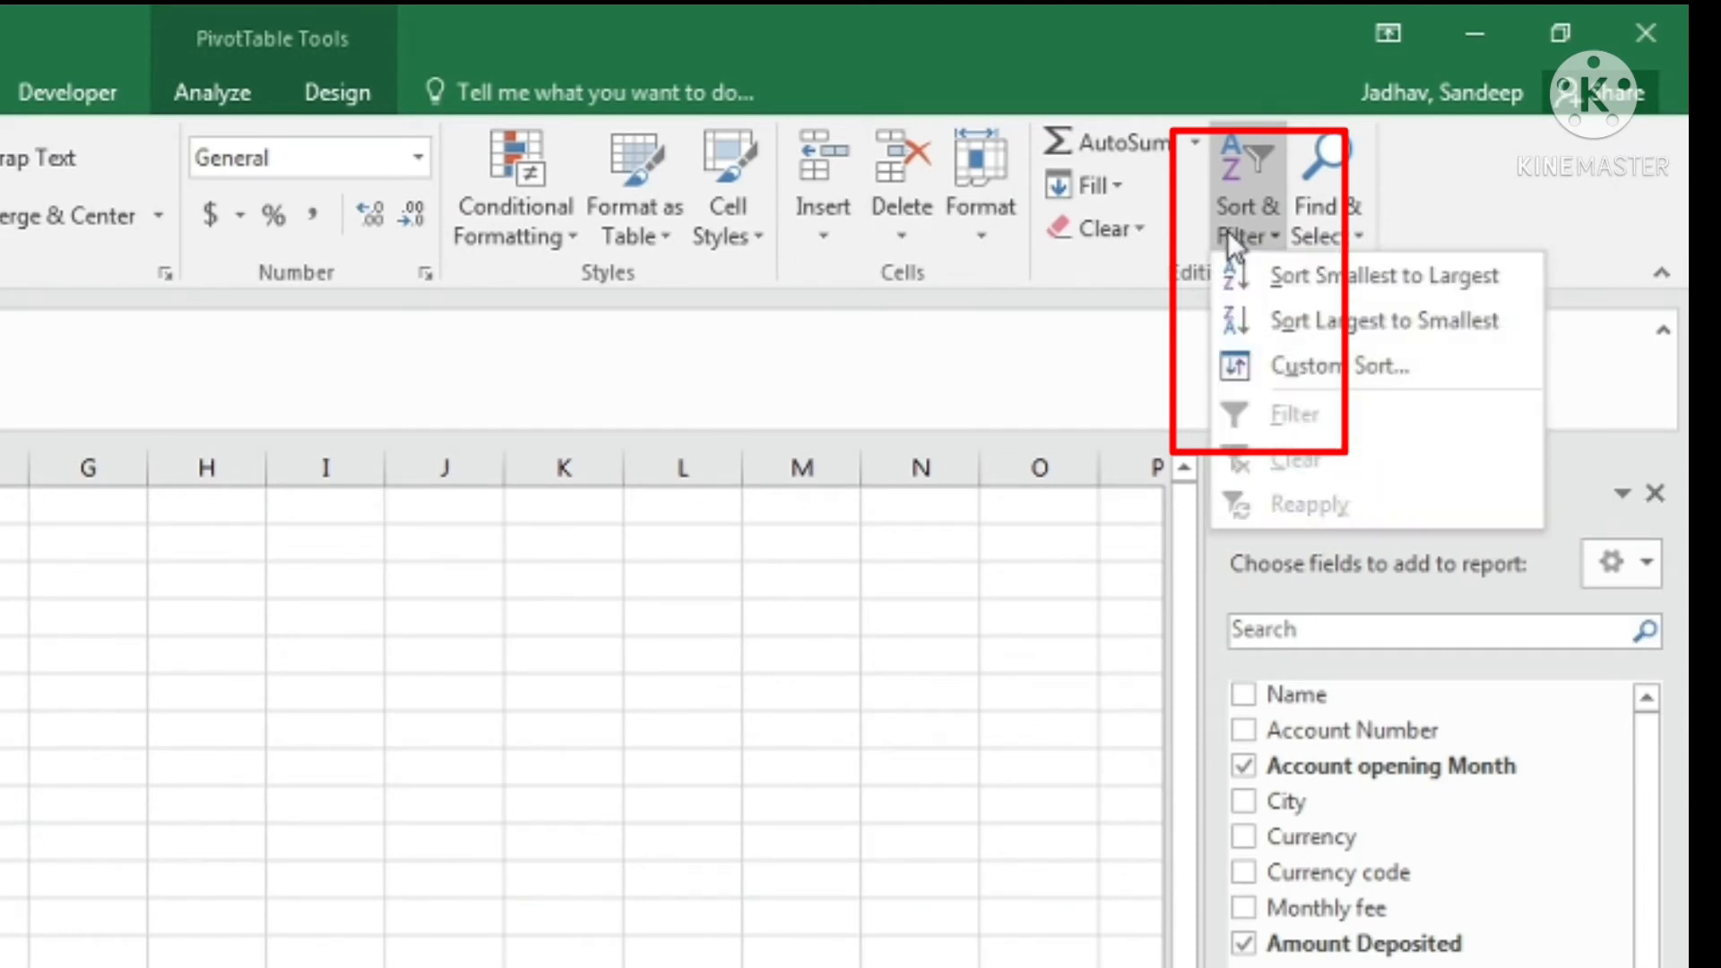
left_click(1328, 320)
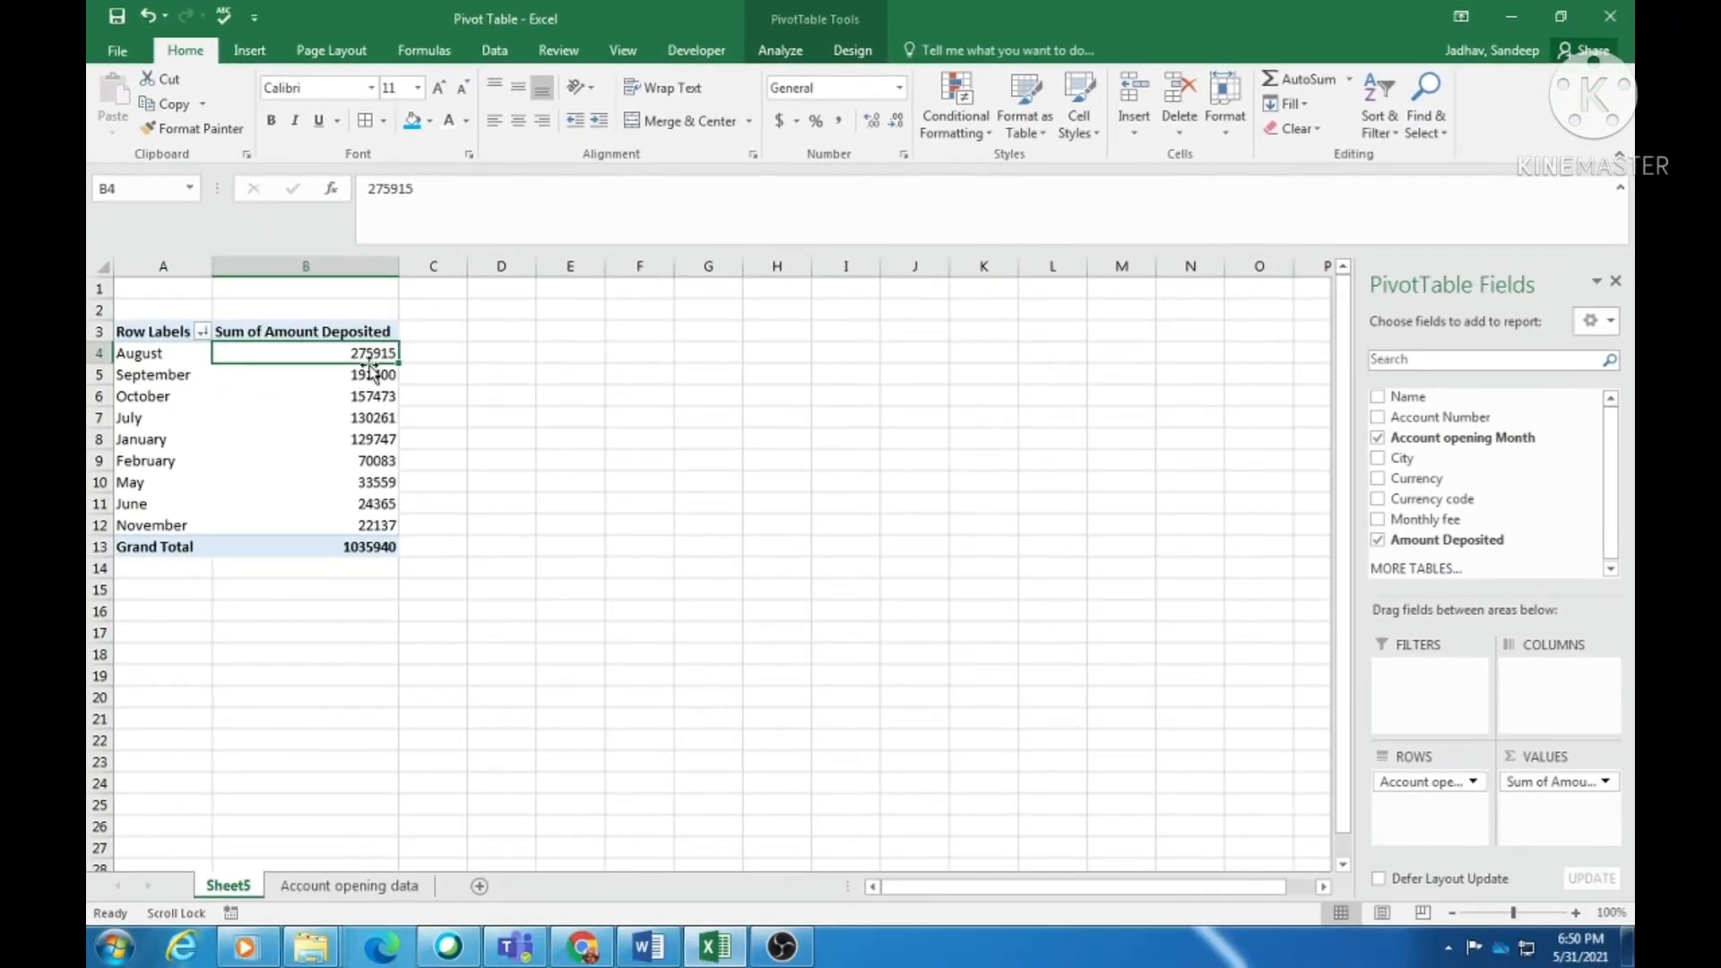
left_click(368, 398)
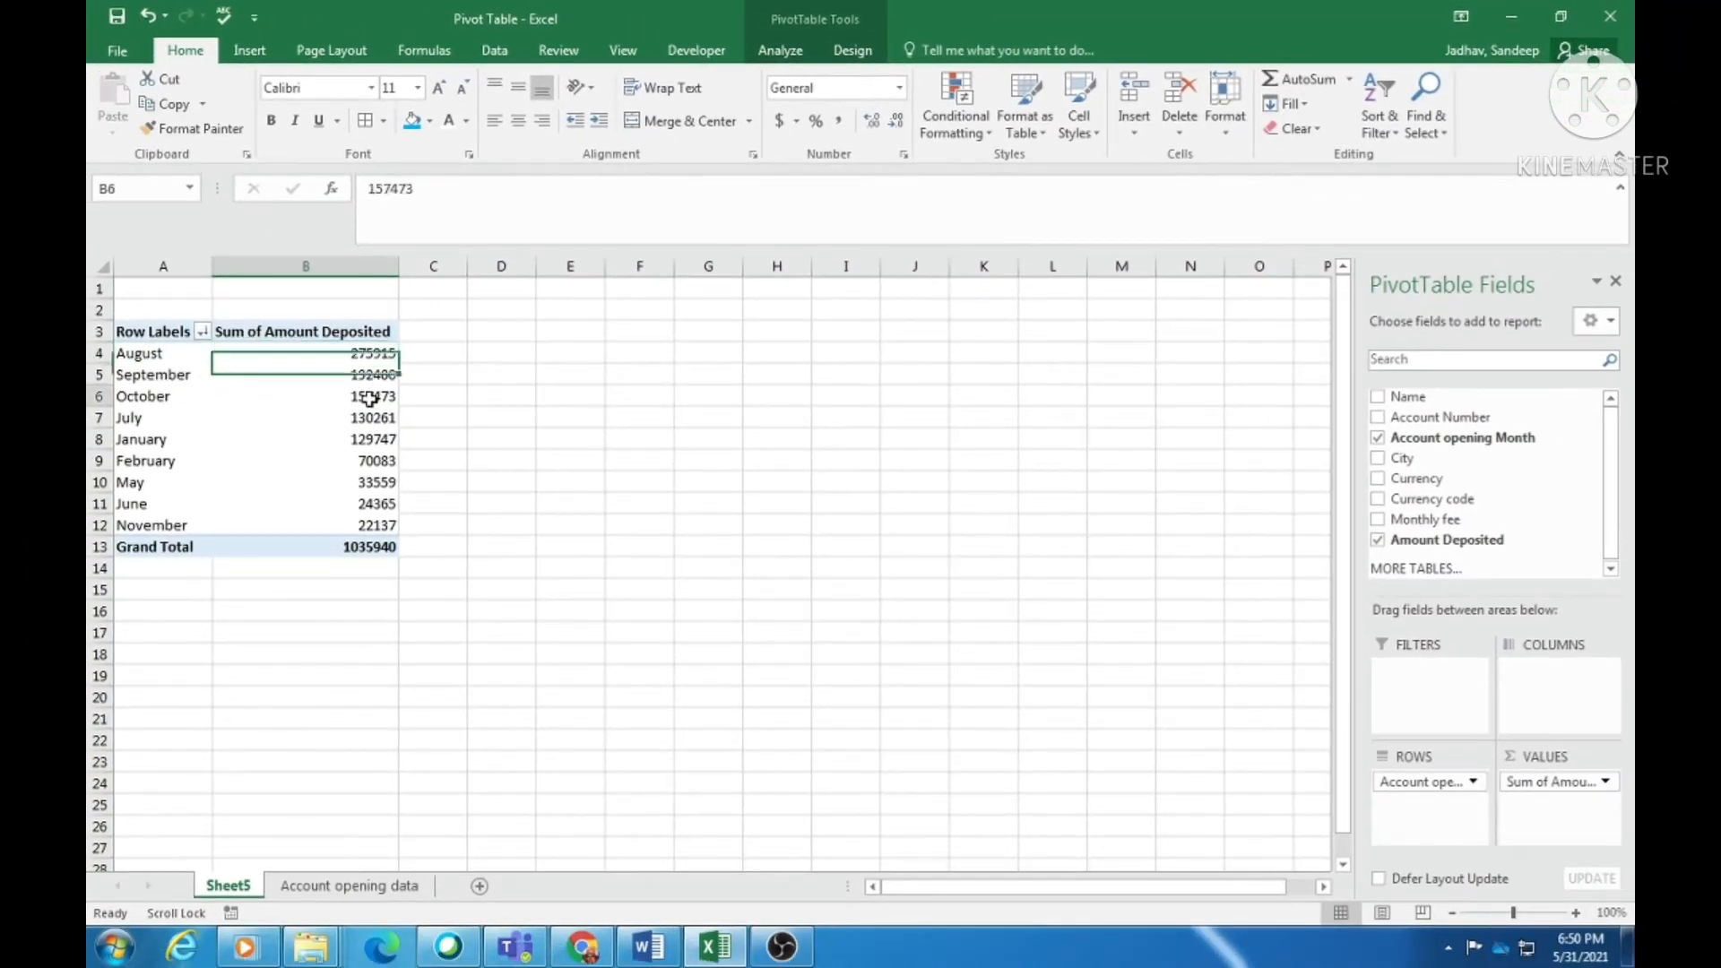
left_click(360, 463)
left_click(355, 353)
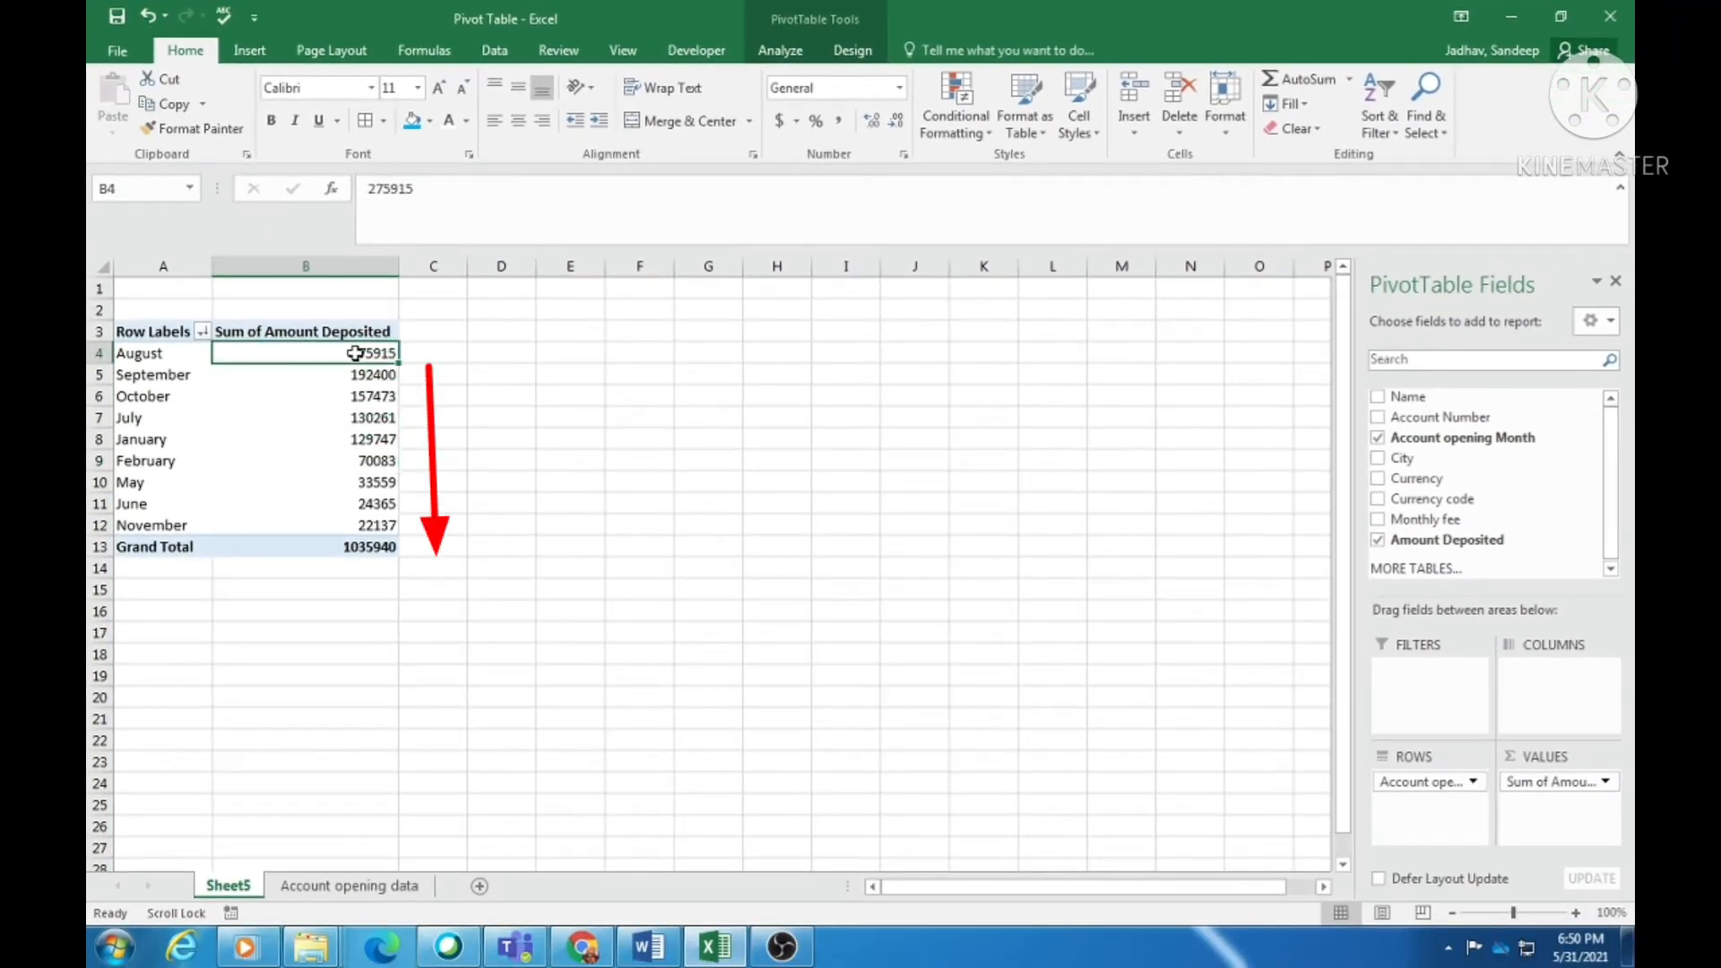
left_click_drag(382, 352, 373, 440)
left_click_drag(126, 355, 359, 355)
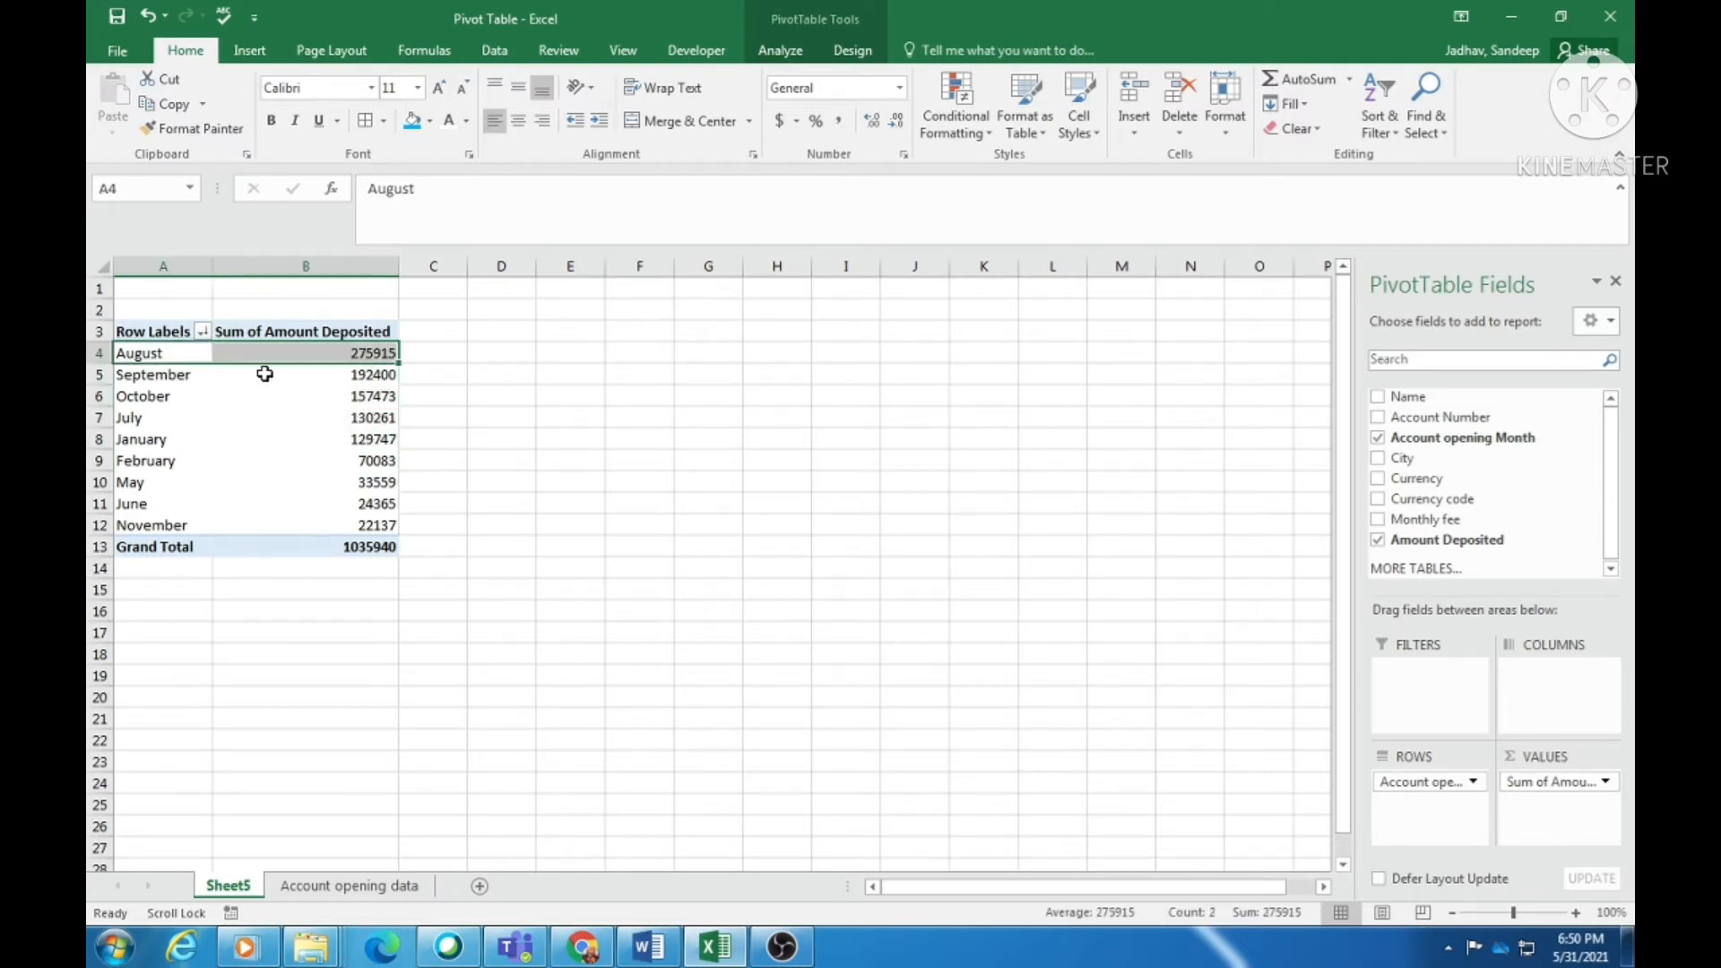
mouse_move(355, 409)
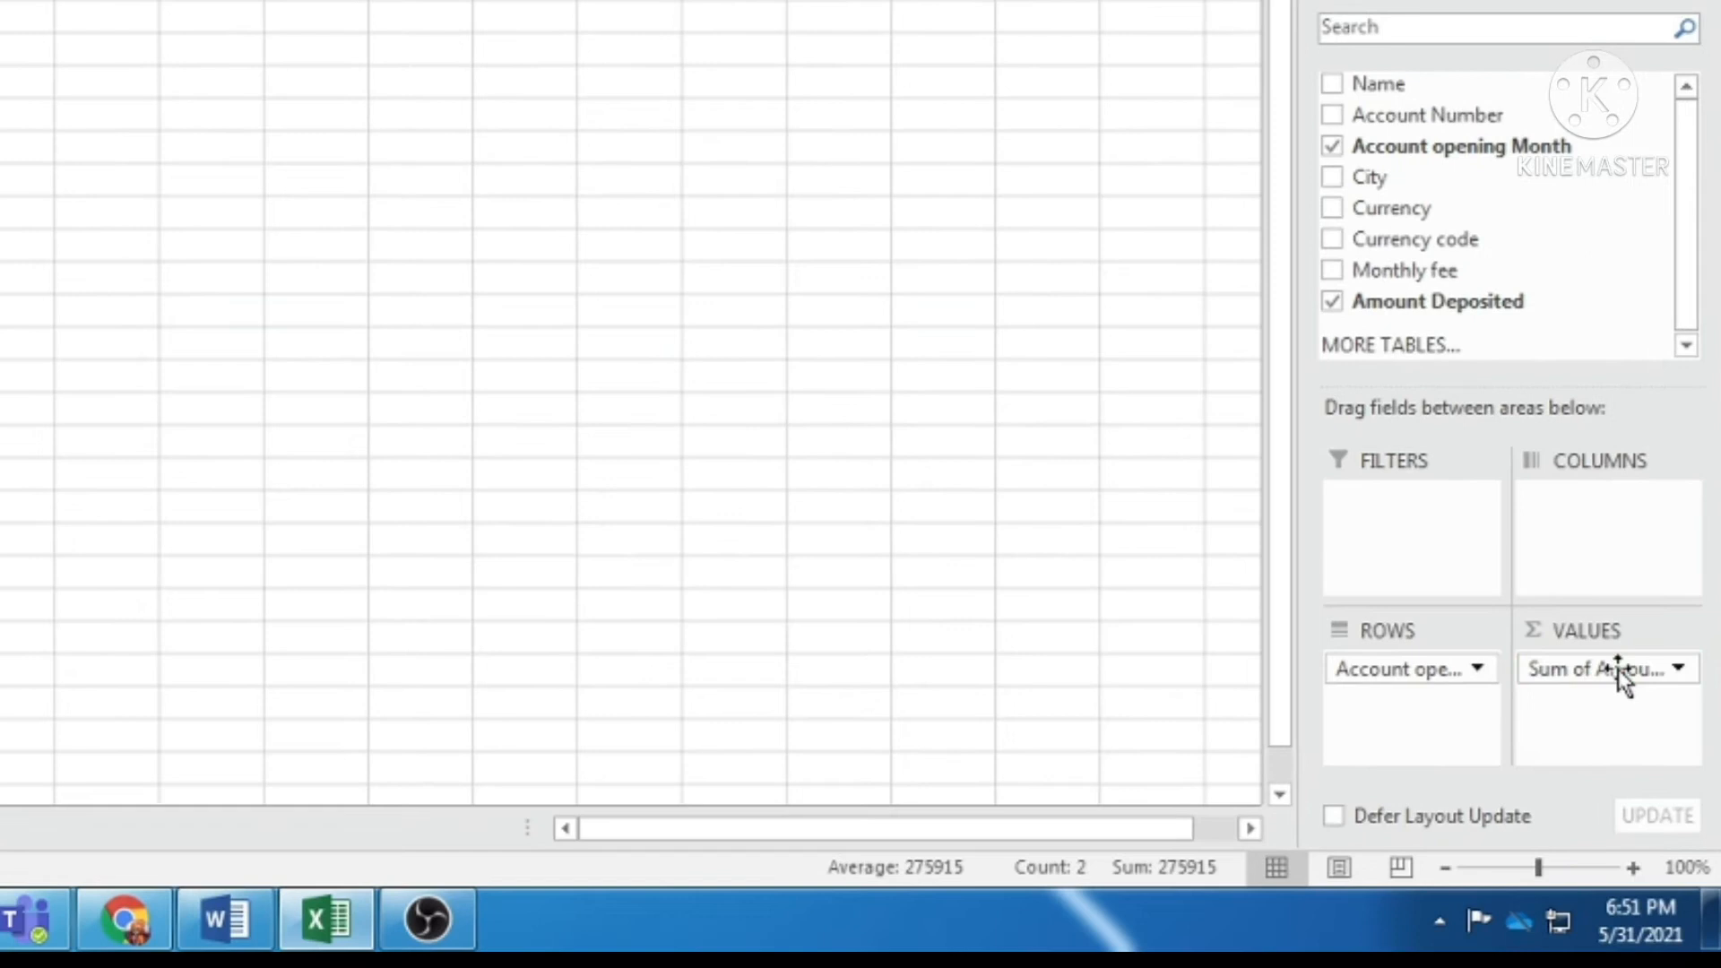
- Replace Sum of Amount Deposited with Account Number in Values, summarized by Count
left_click_drag(1616, 669, 1582, 236)
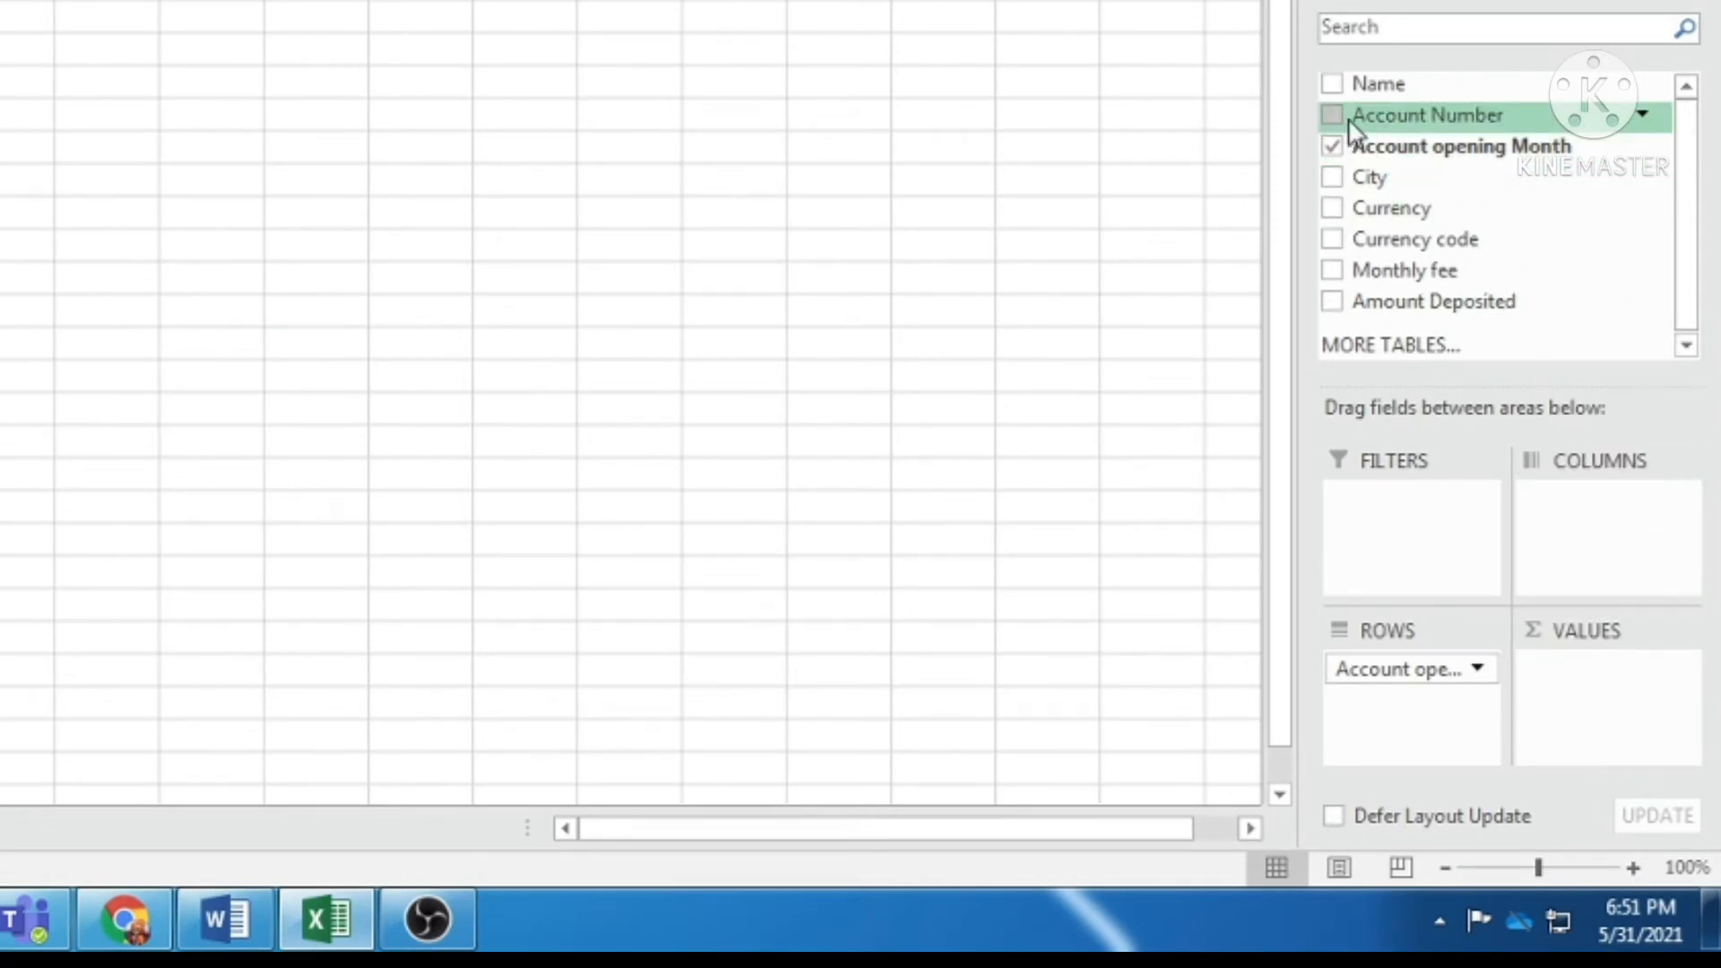
left_click_drag(1351, 130, 1603, 722)
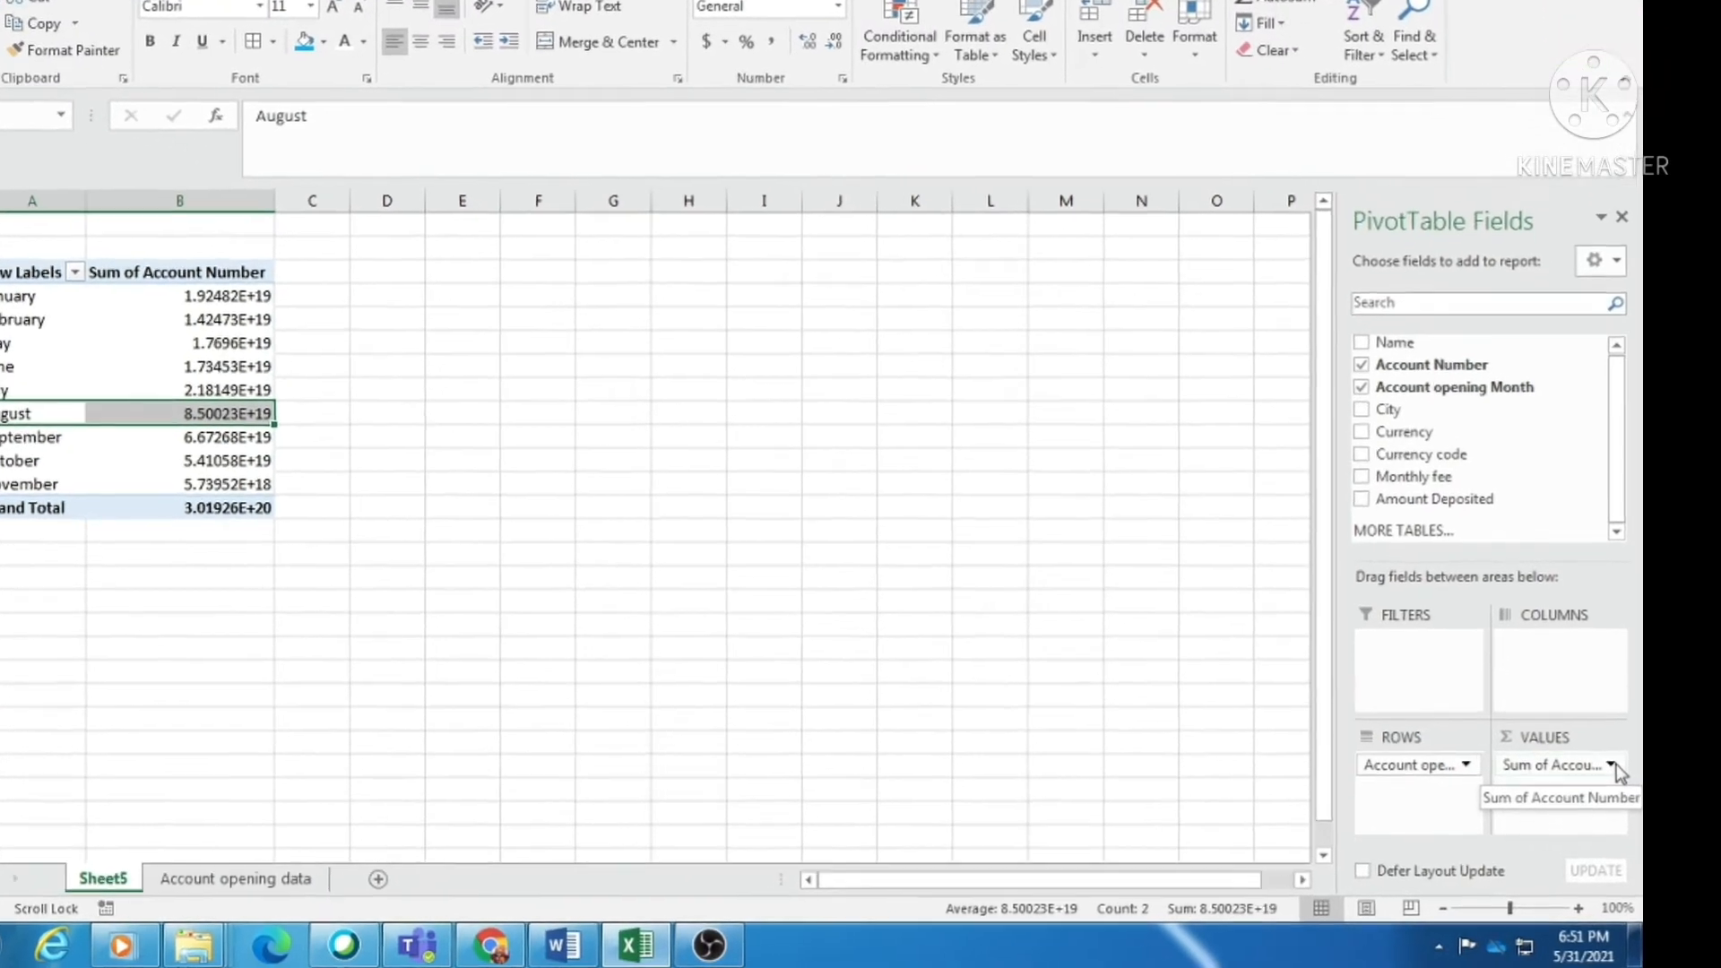
left_click(1609, 783)
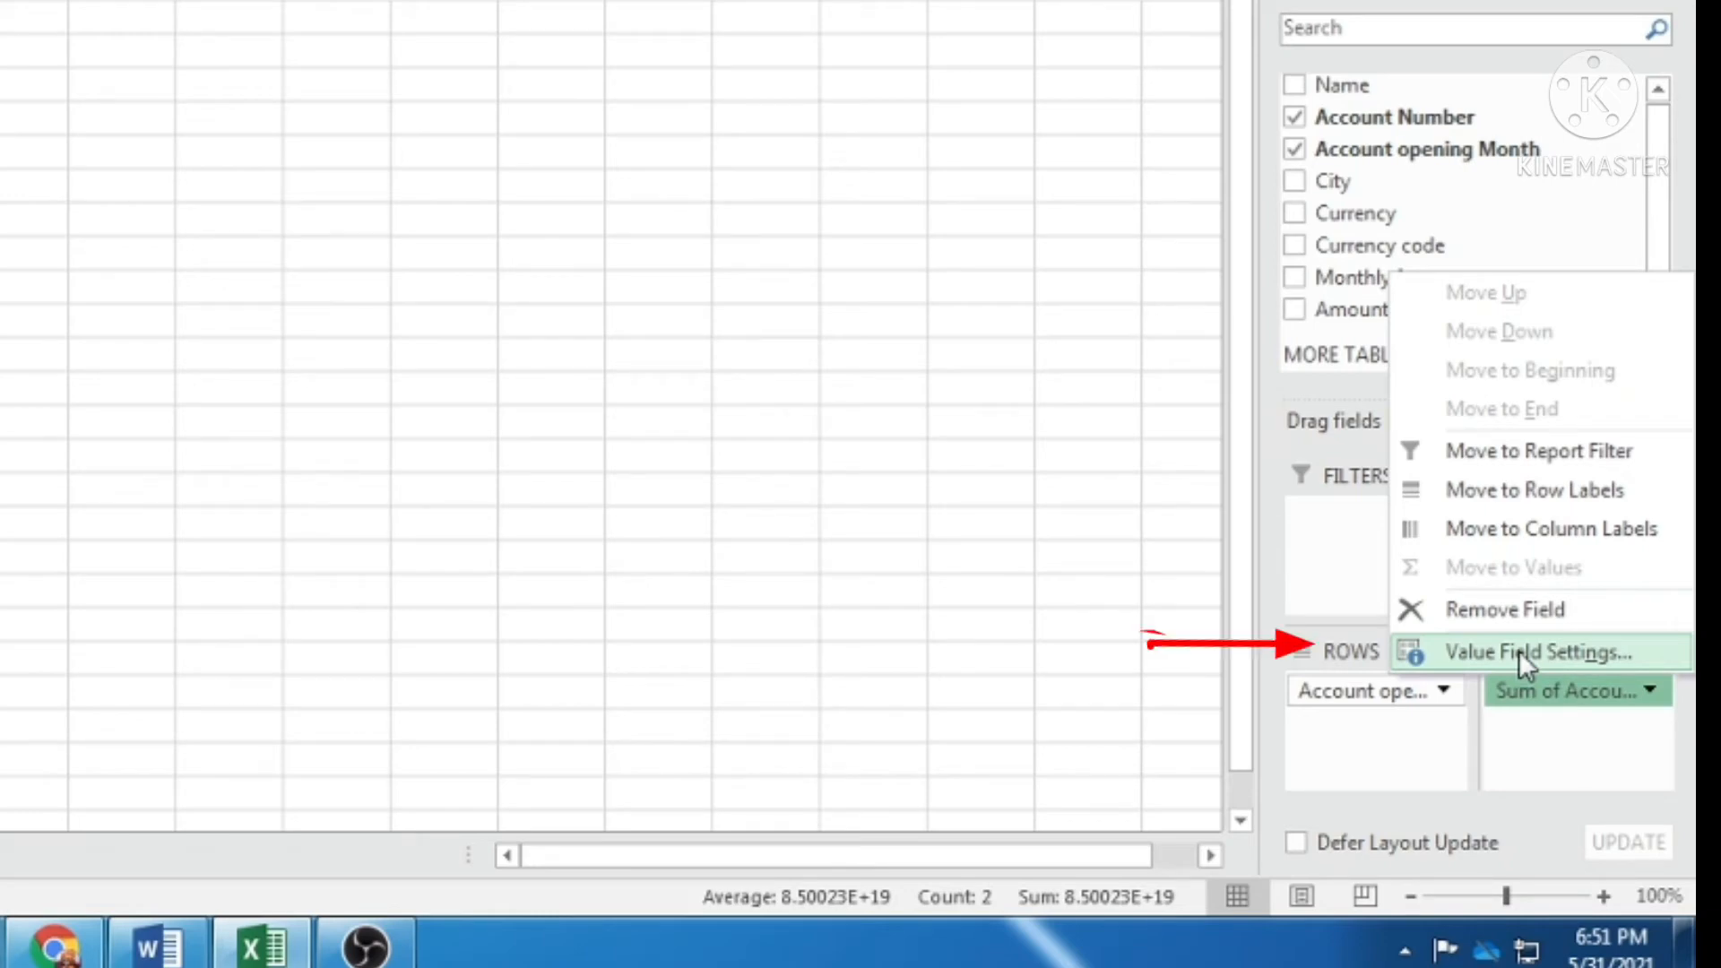
left_click(1518, 651)
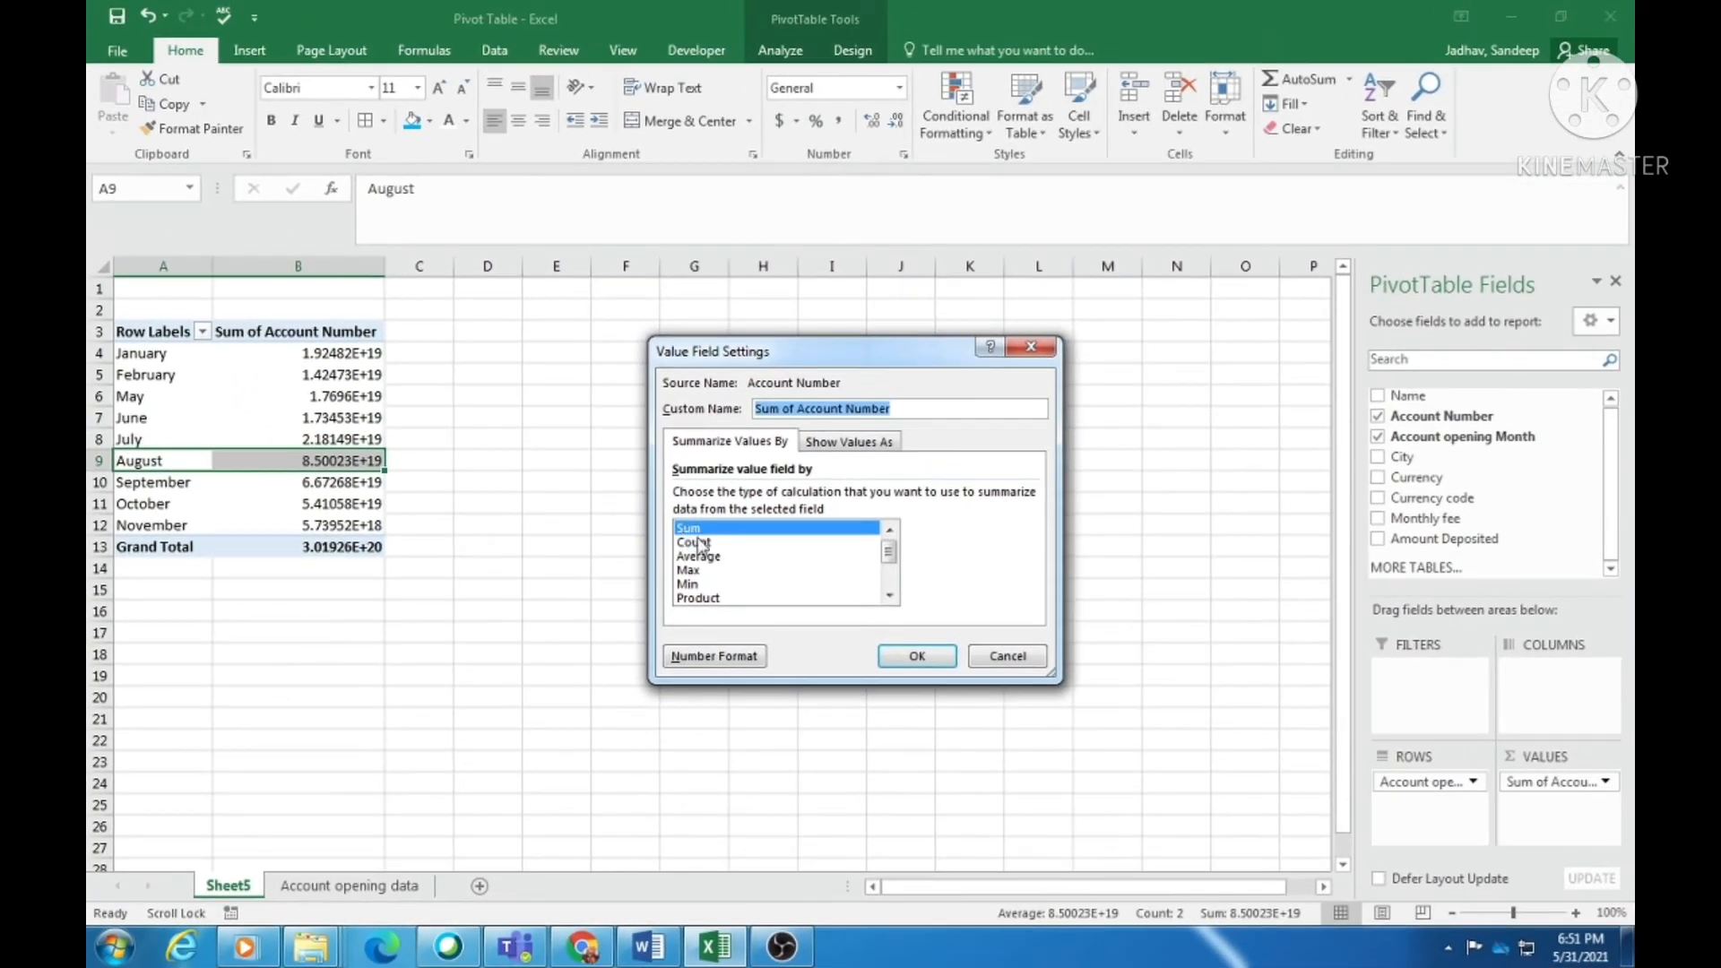
left_click(699, 543)
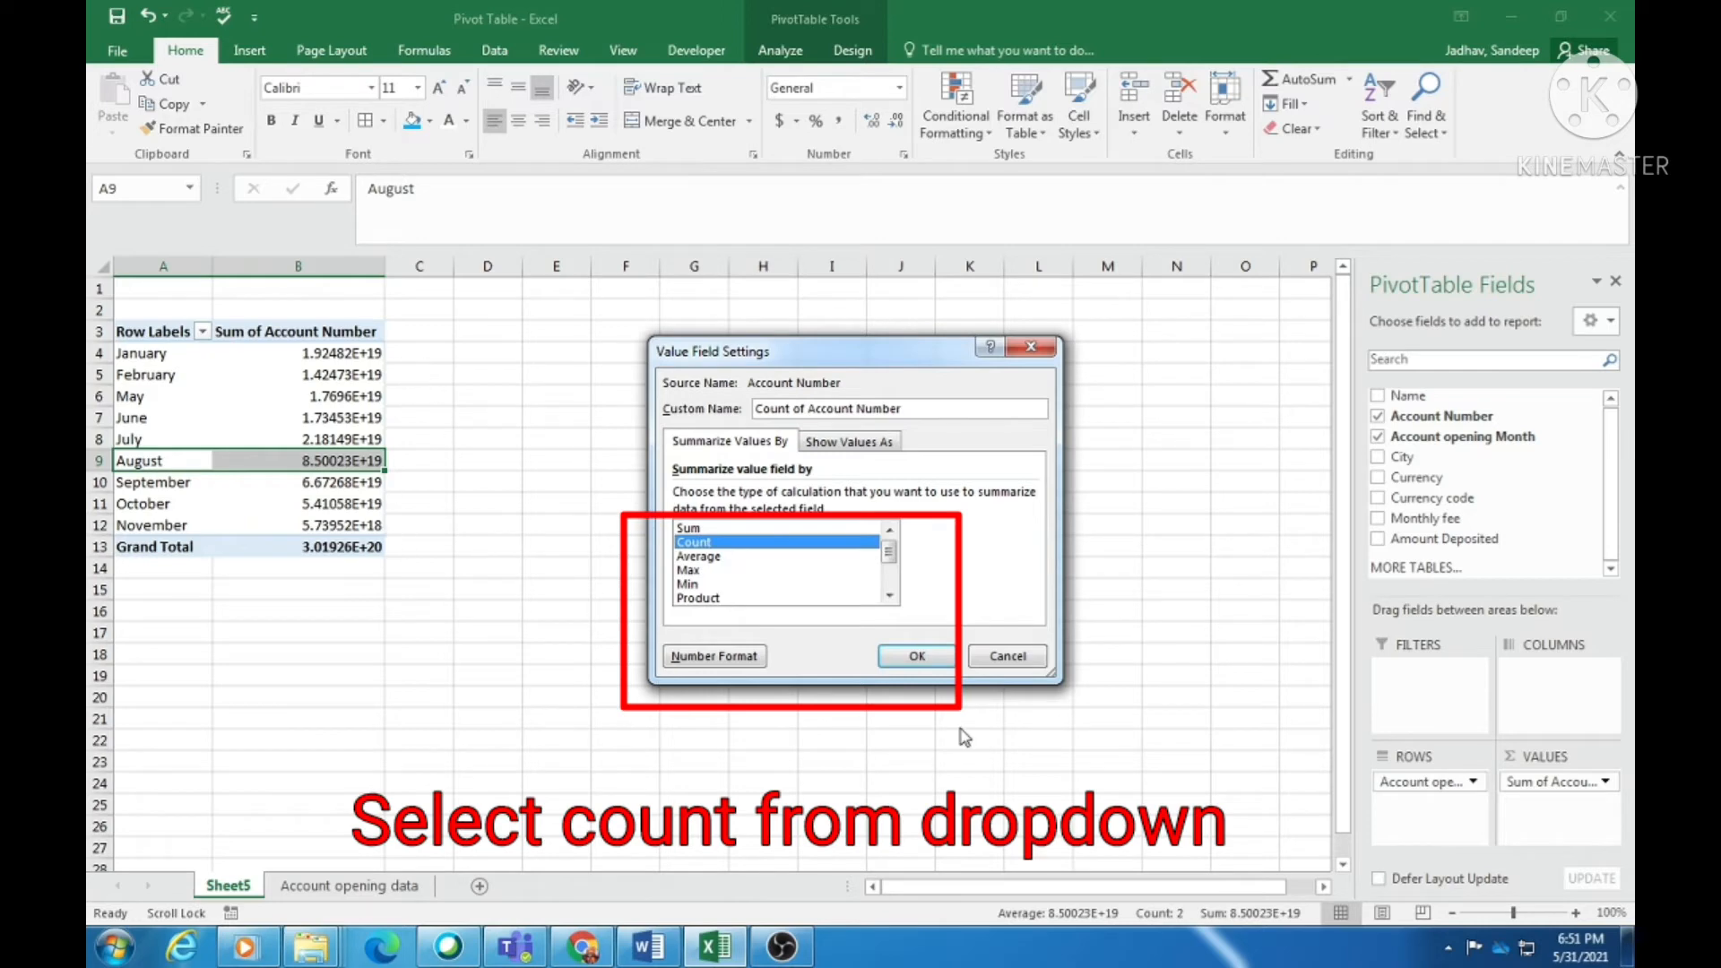
left_click(916, 656)
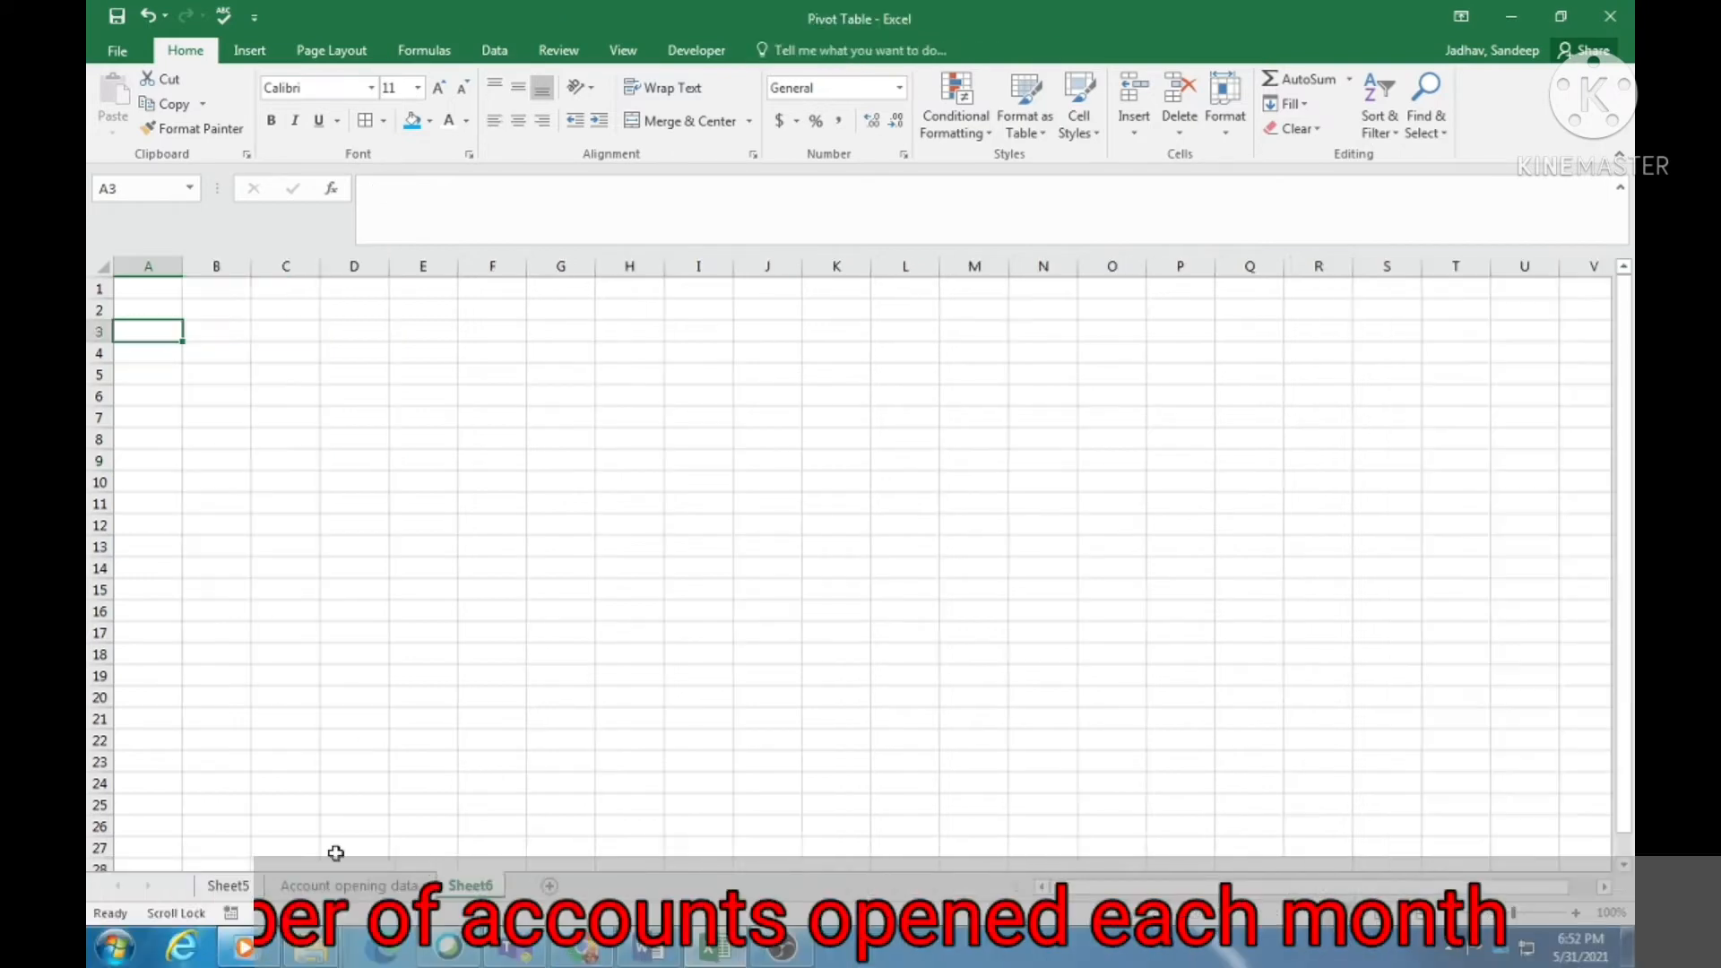
- Copy the Sheet5 pivot to Sheet6 at A3 and widen column B for its header
left_click(348, 885)
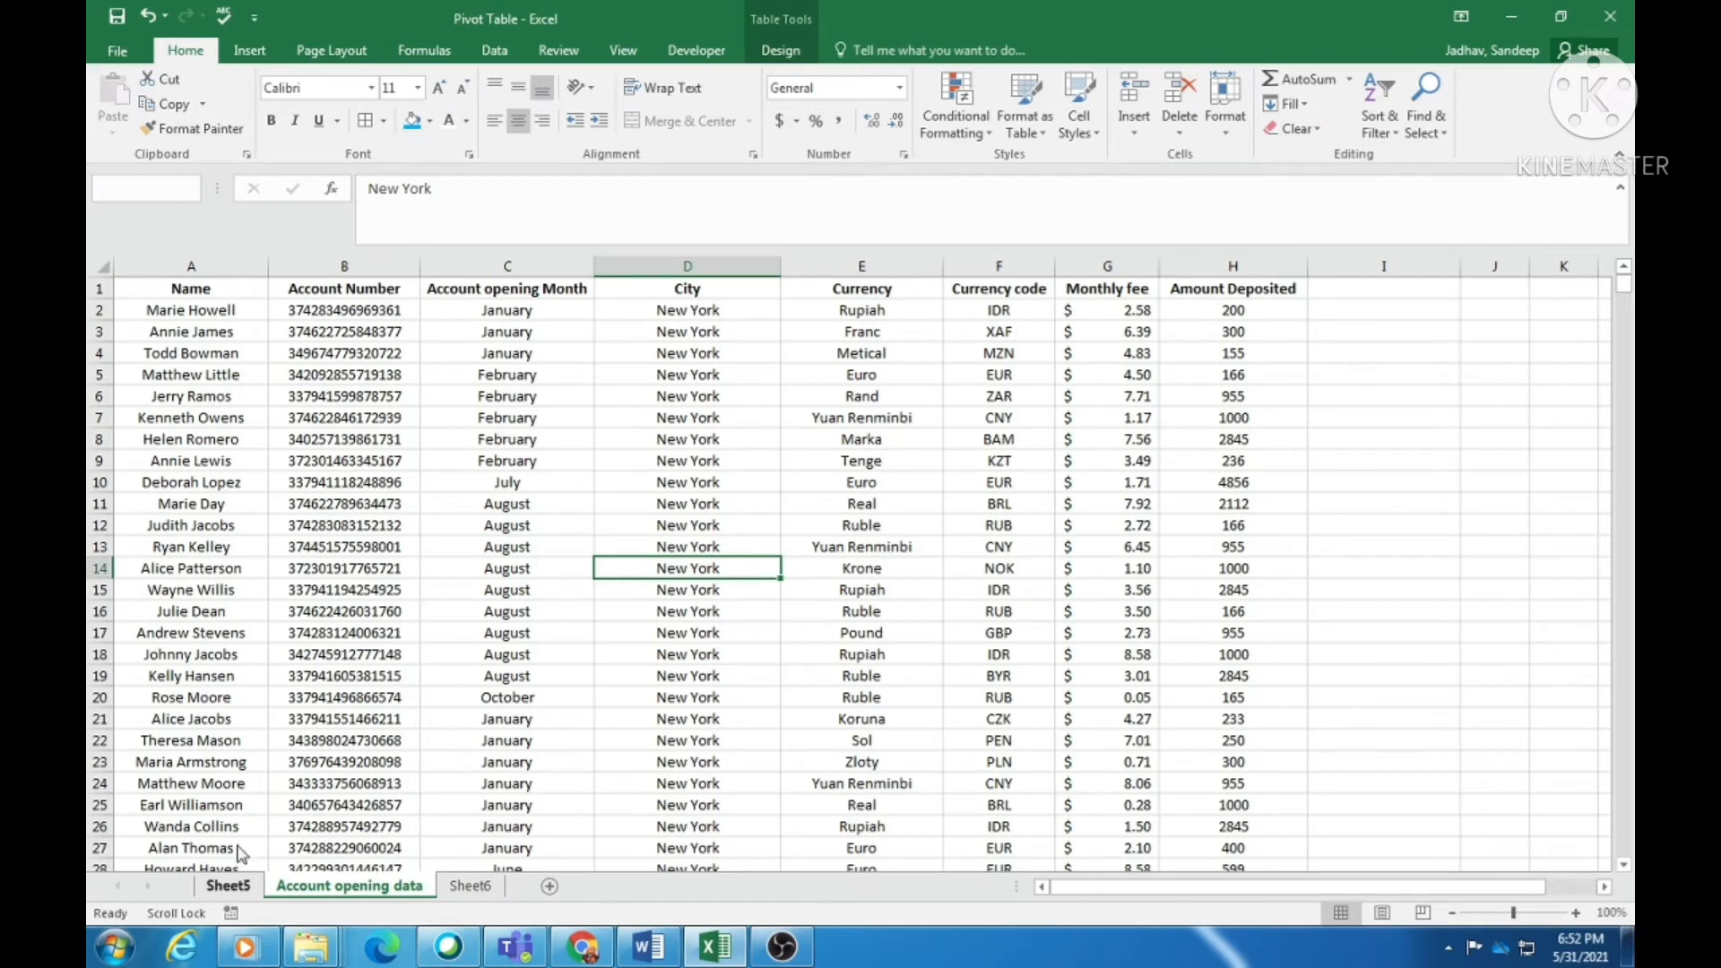
left_click(228, 885)
key("ctrl+c")
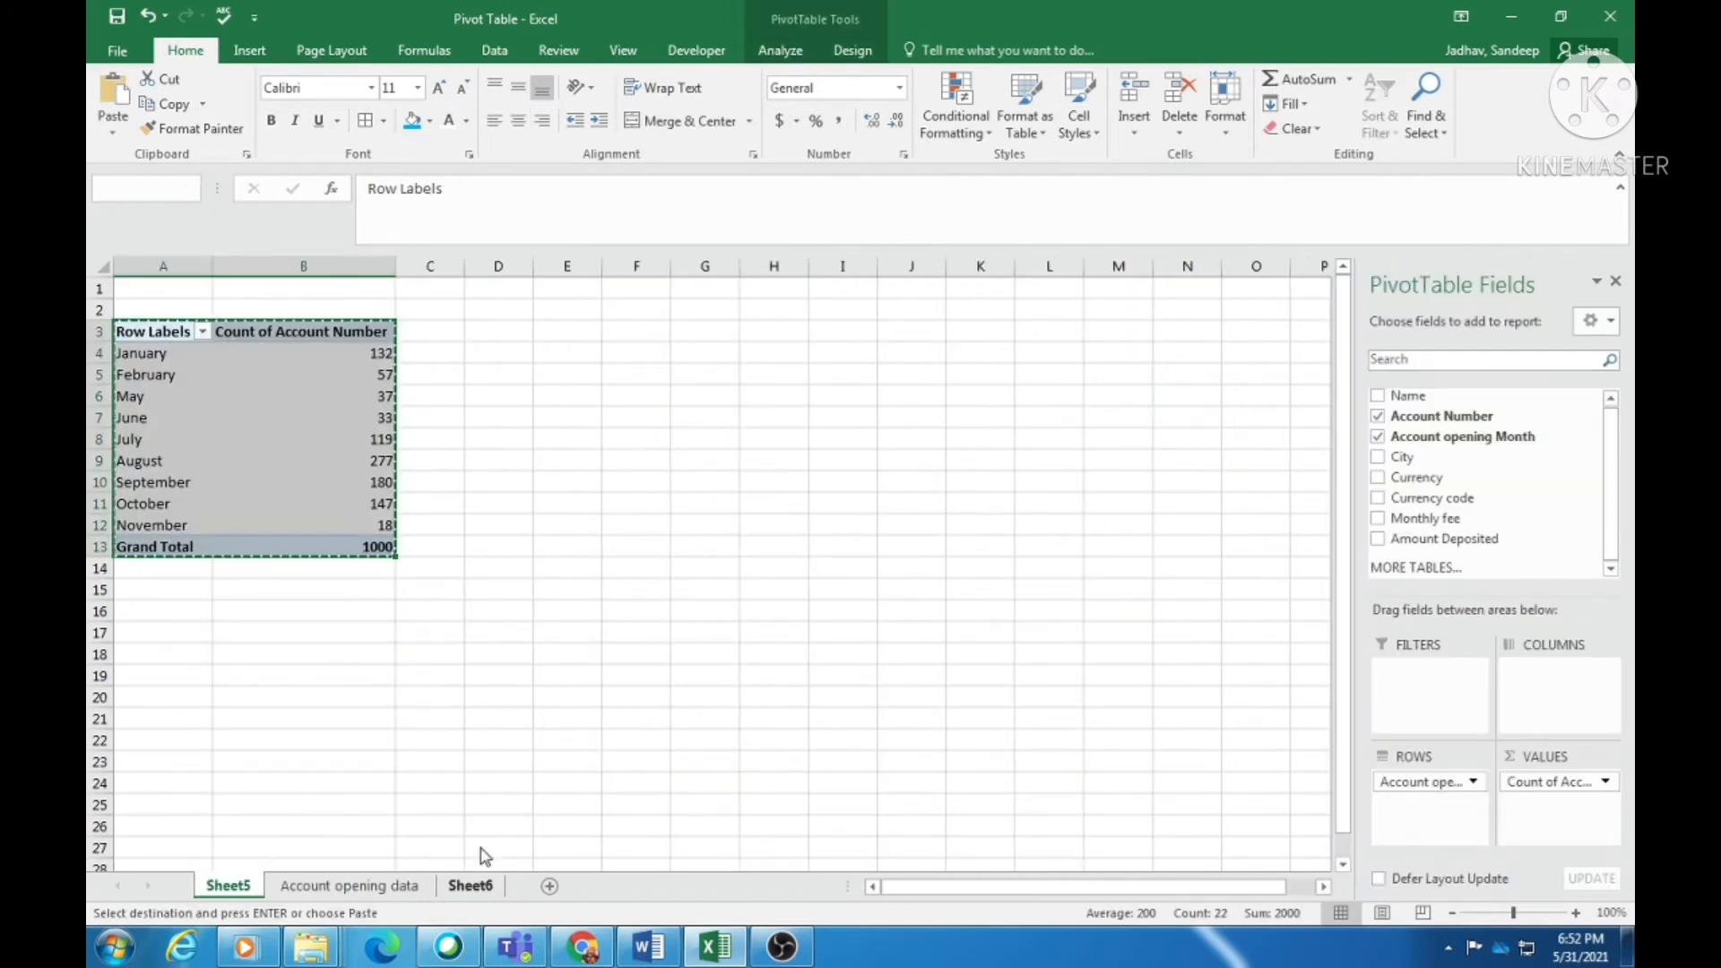
left_click(473, 885)
key("ctrl+v")
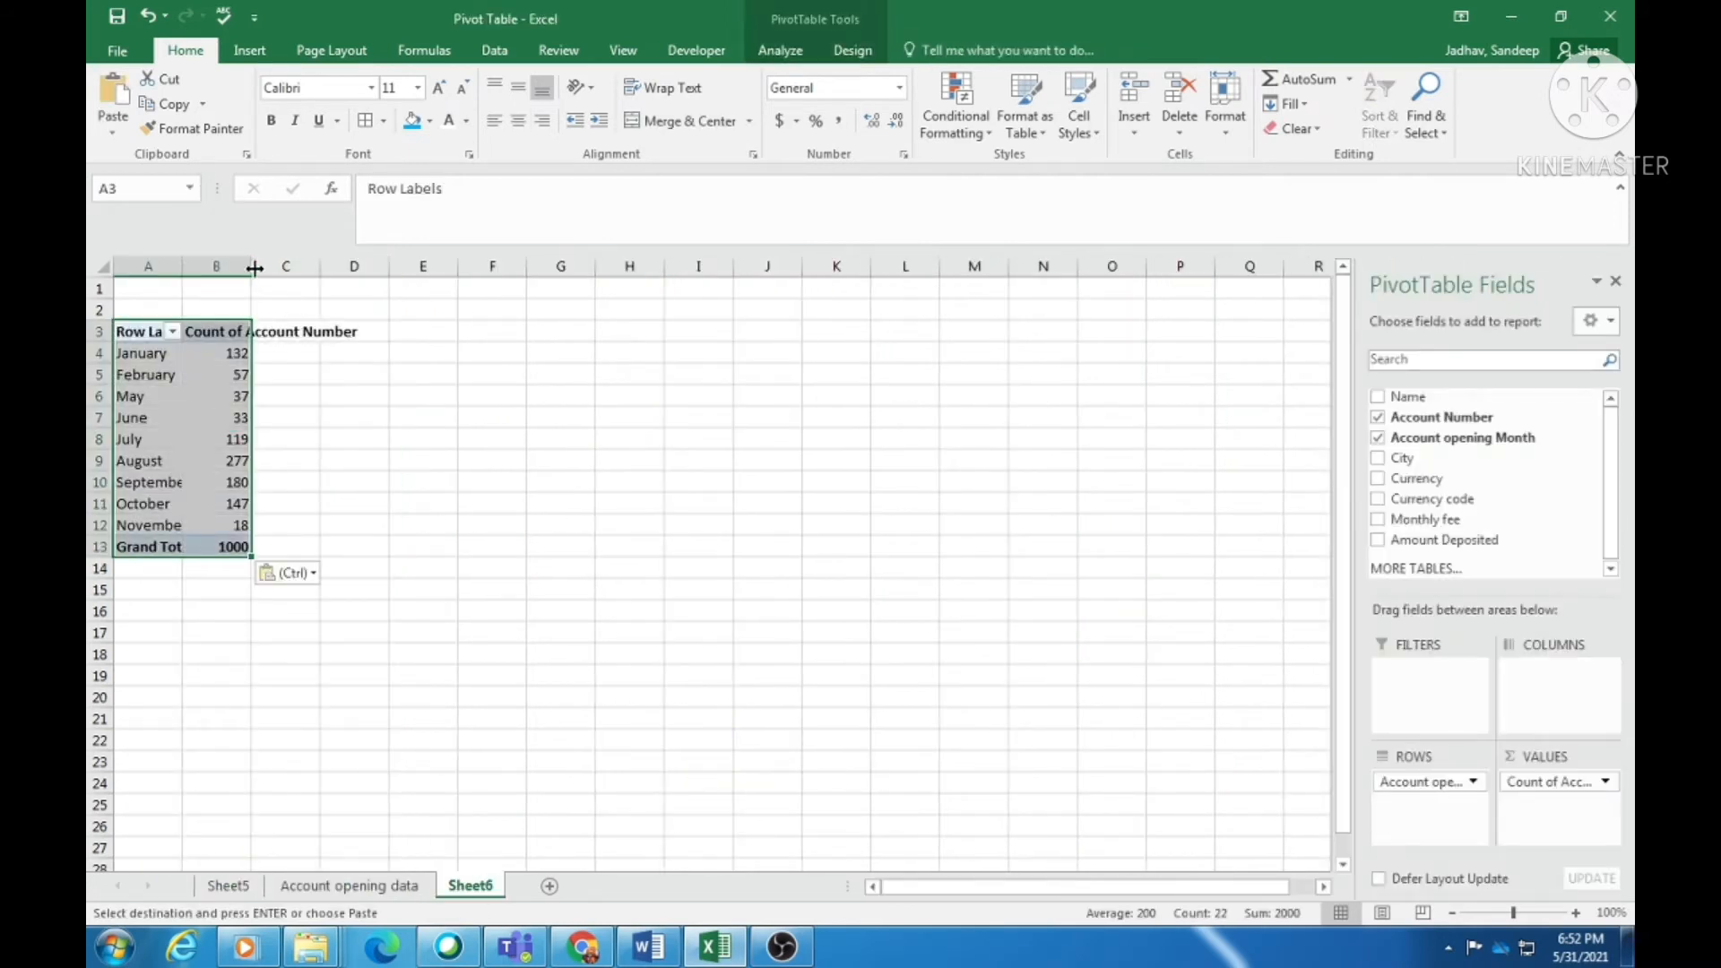
left_click_drag(255, 267, 363, 267)
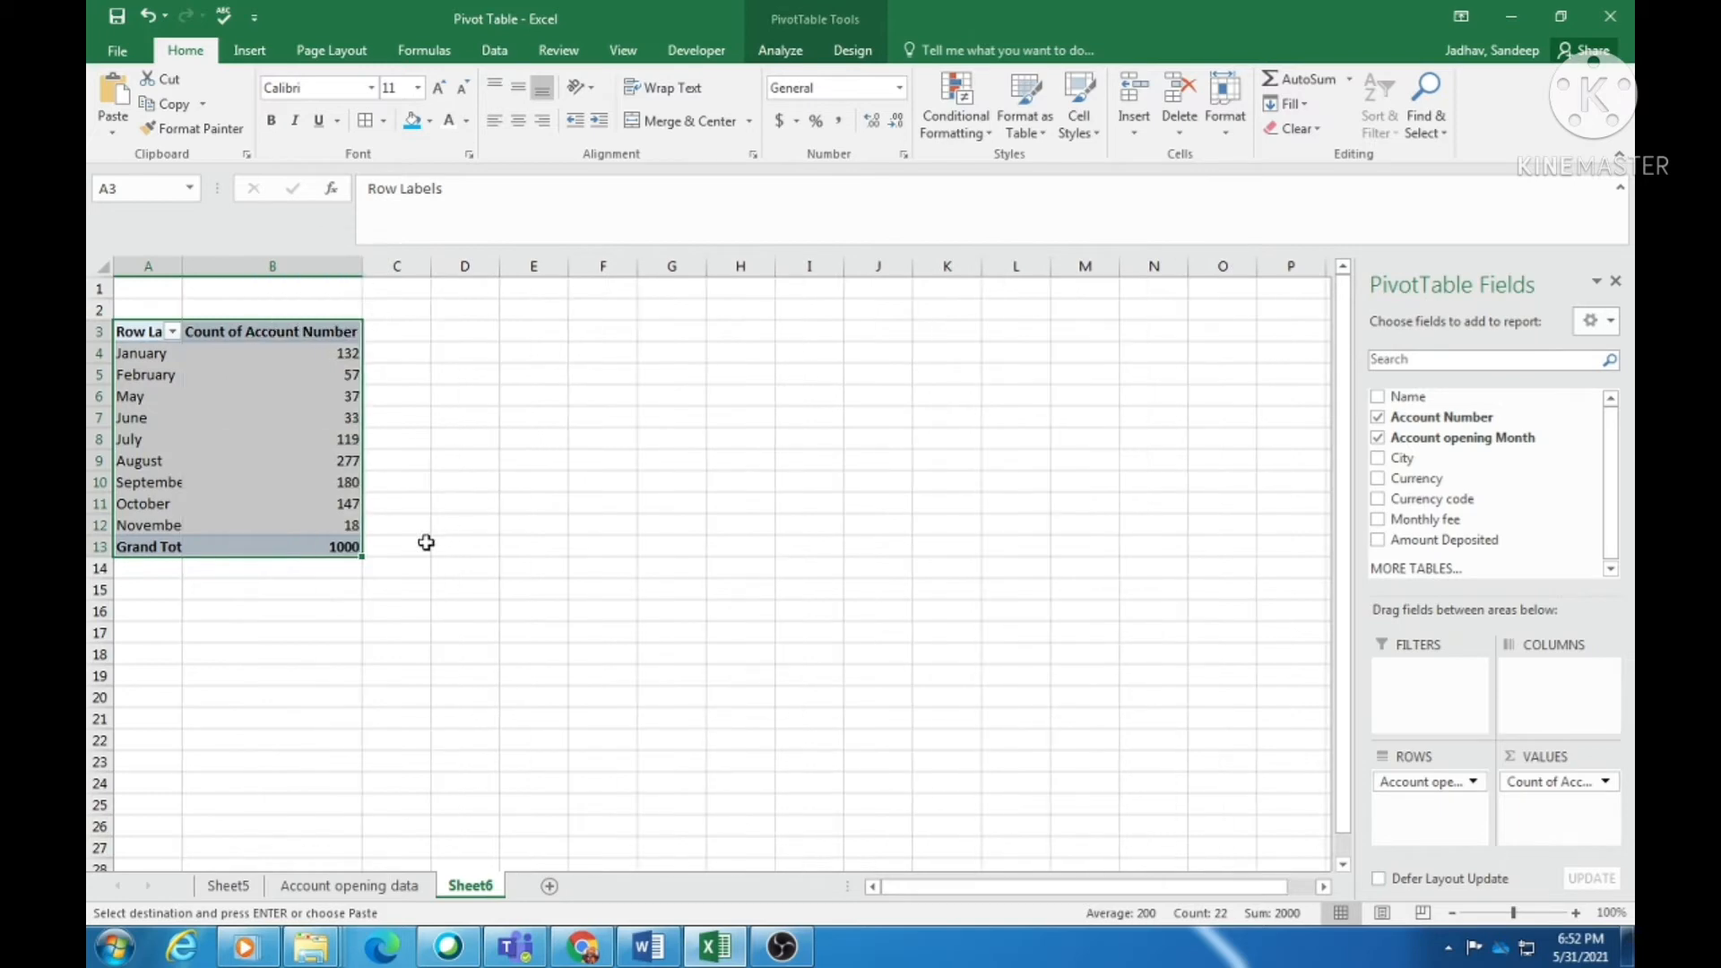
- Back on Sheet5, review the monthly account counts and the Grand Total of 1000
left_click(230, 889)
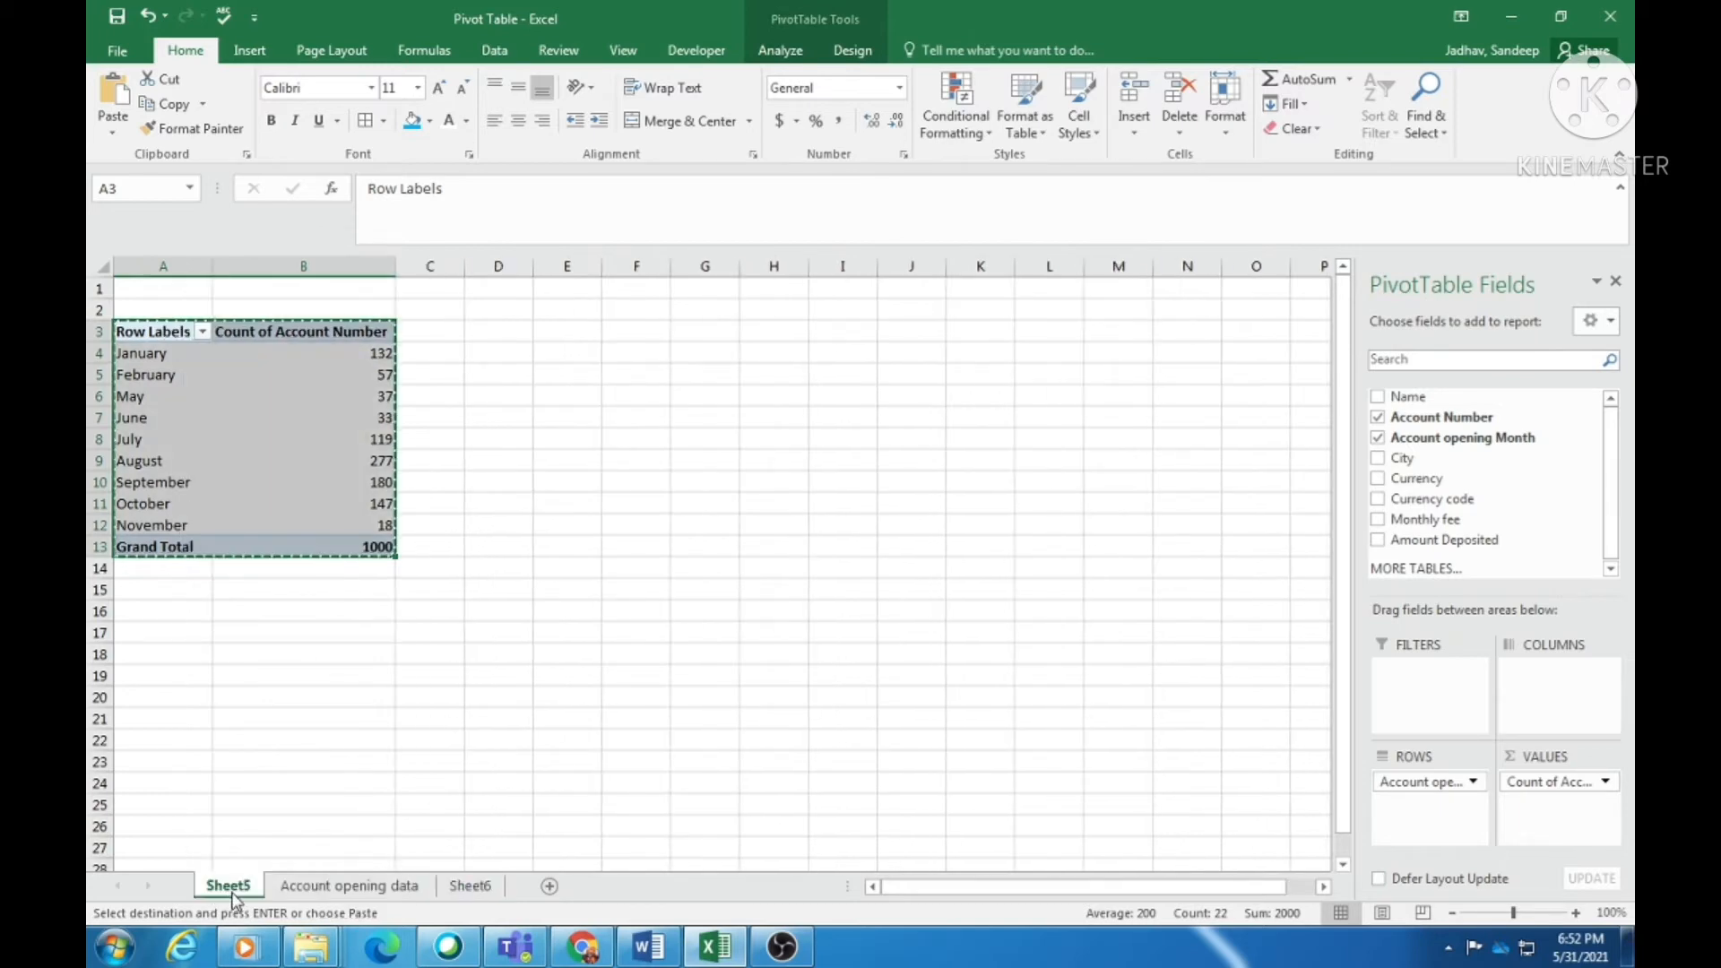
left_click(321, 888)
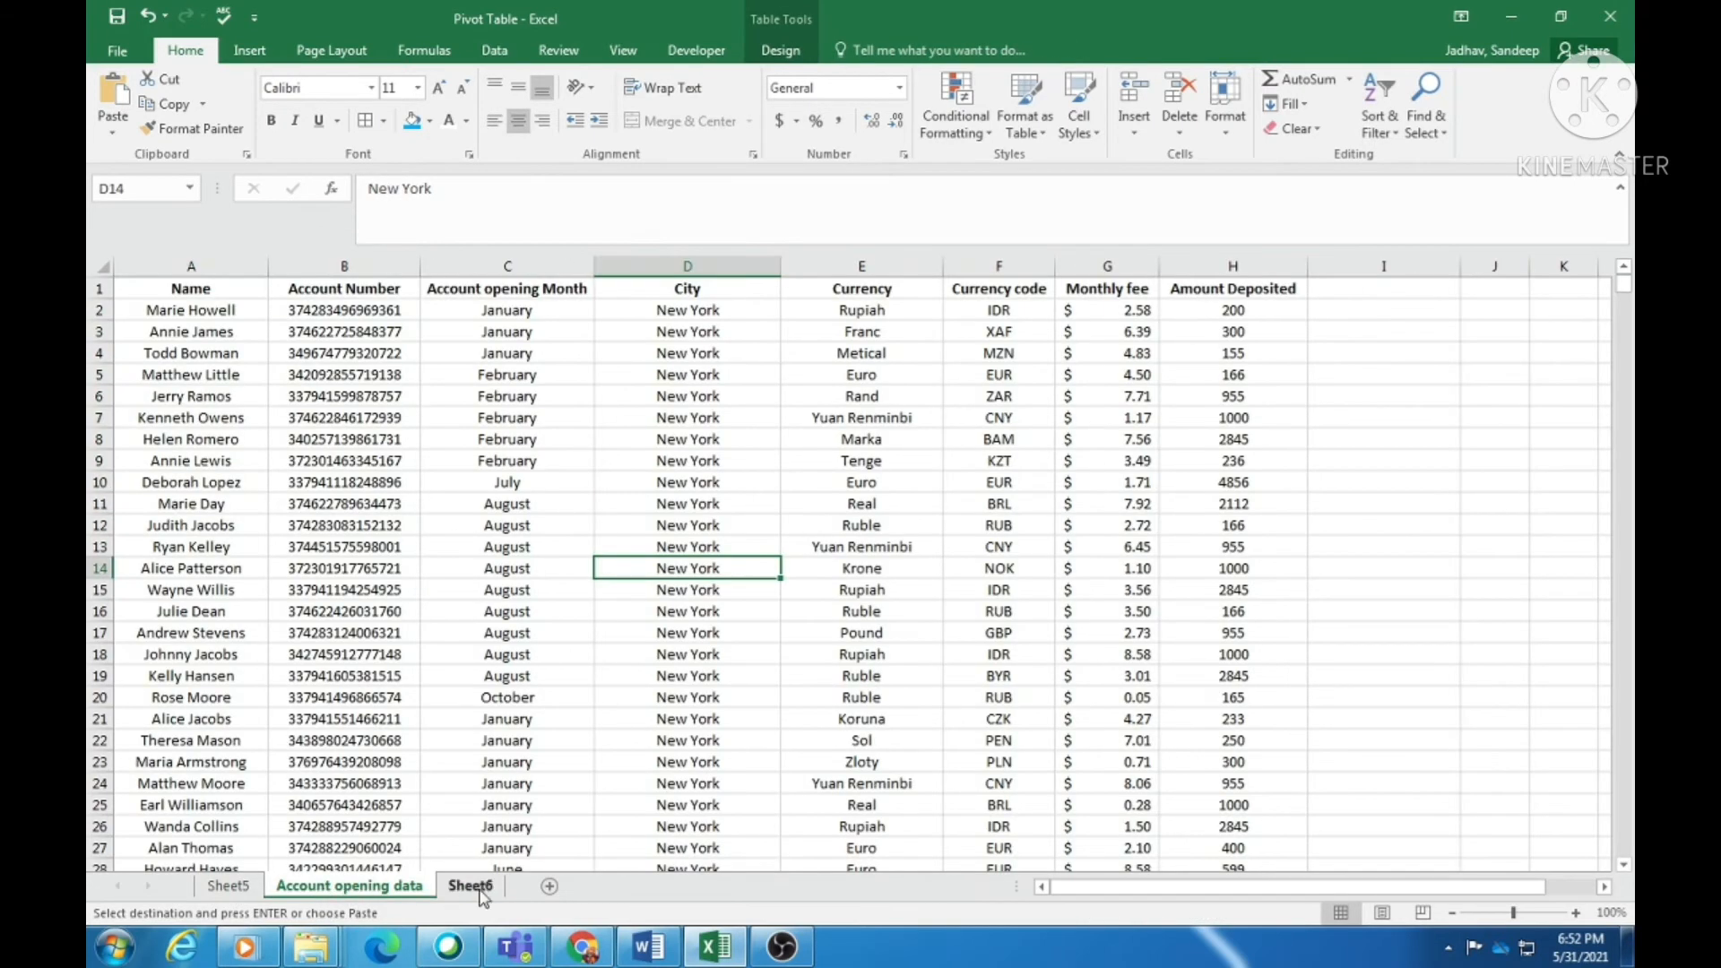
left_click(228, 887)
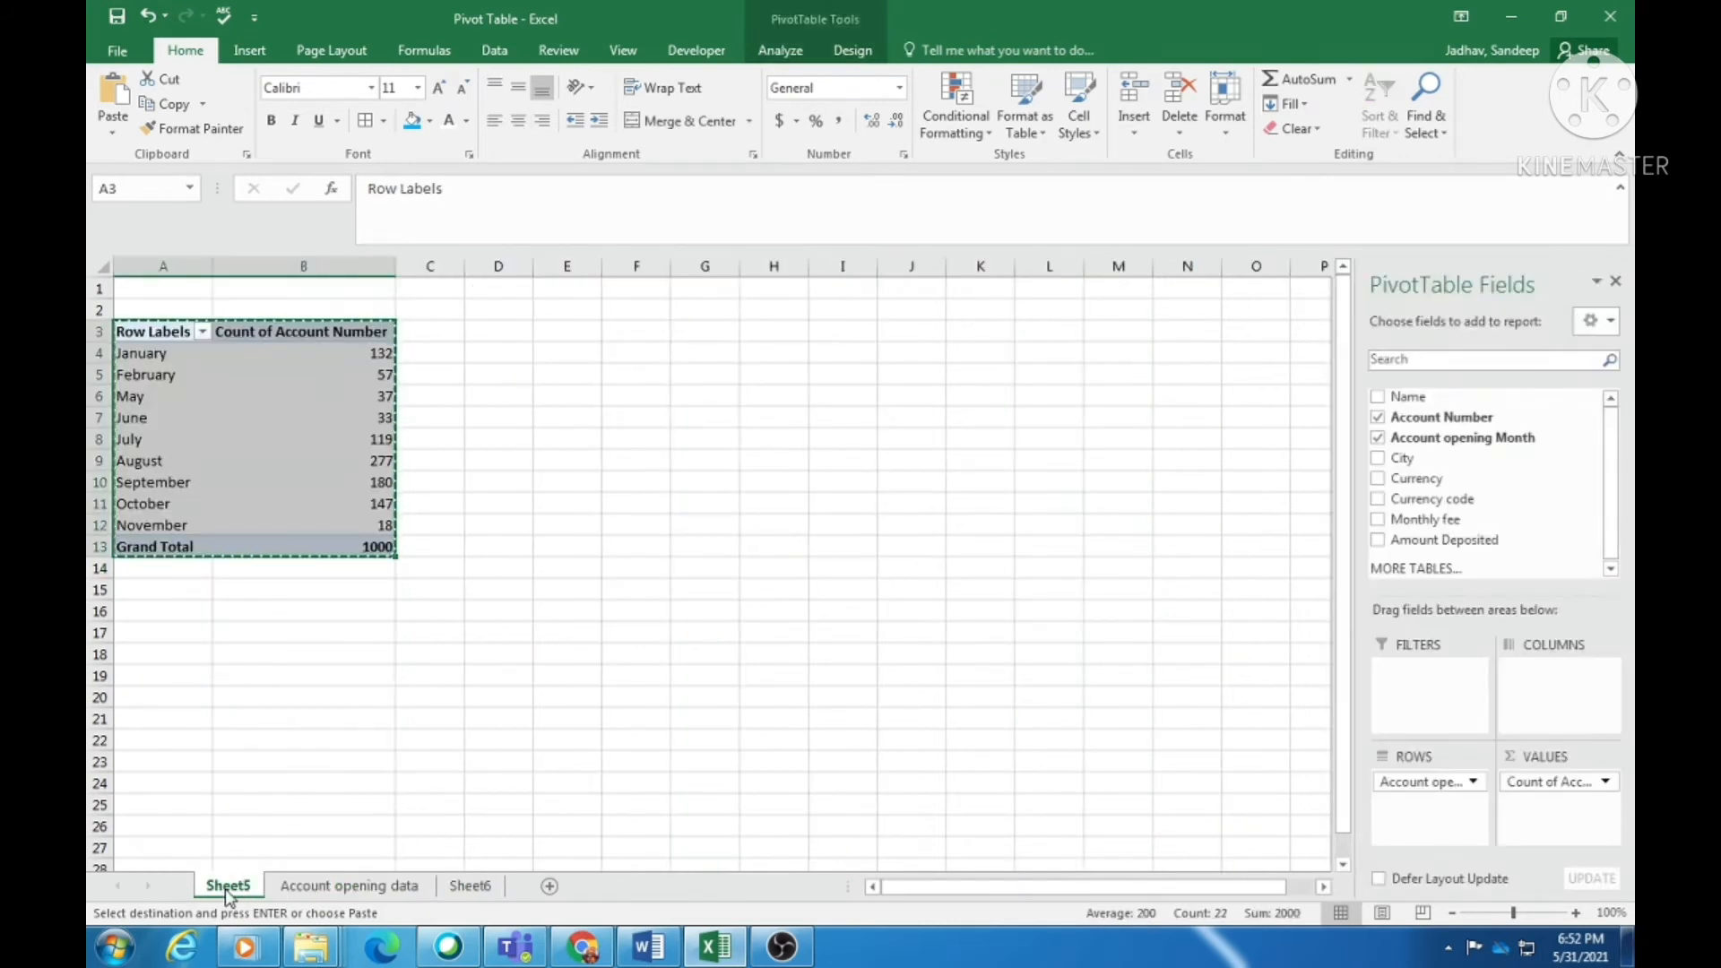
left_click(539, 586)
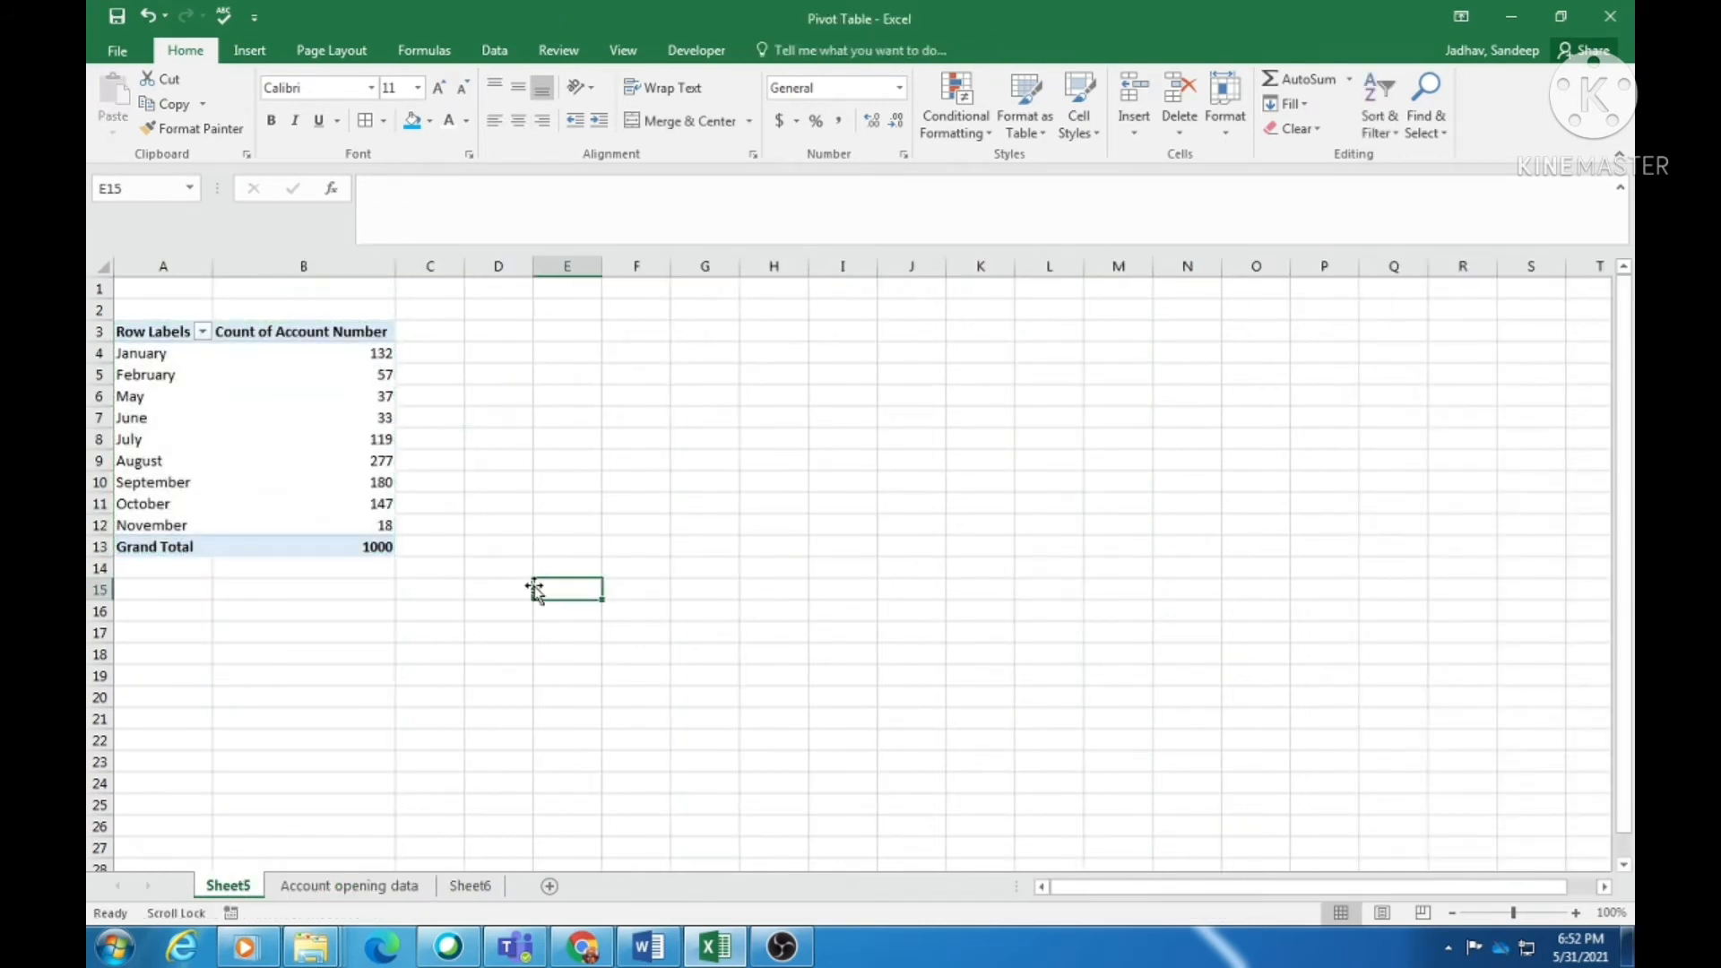
left_click(283, 459)
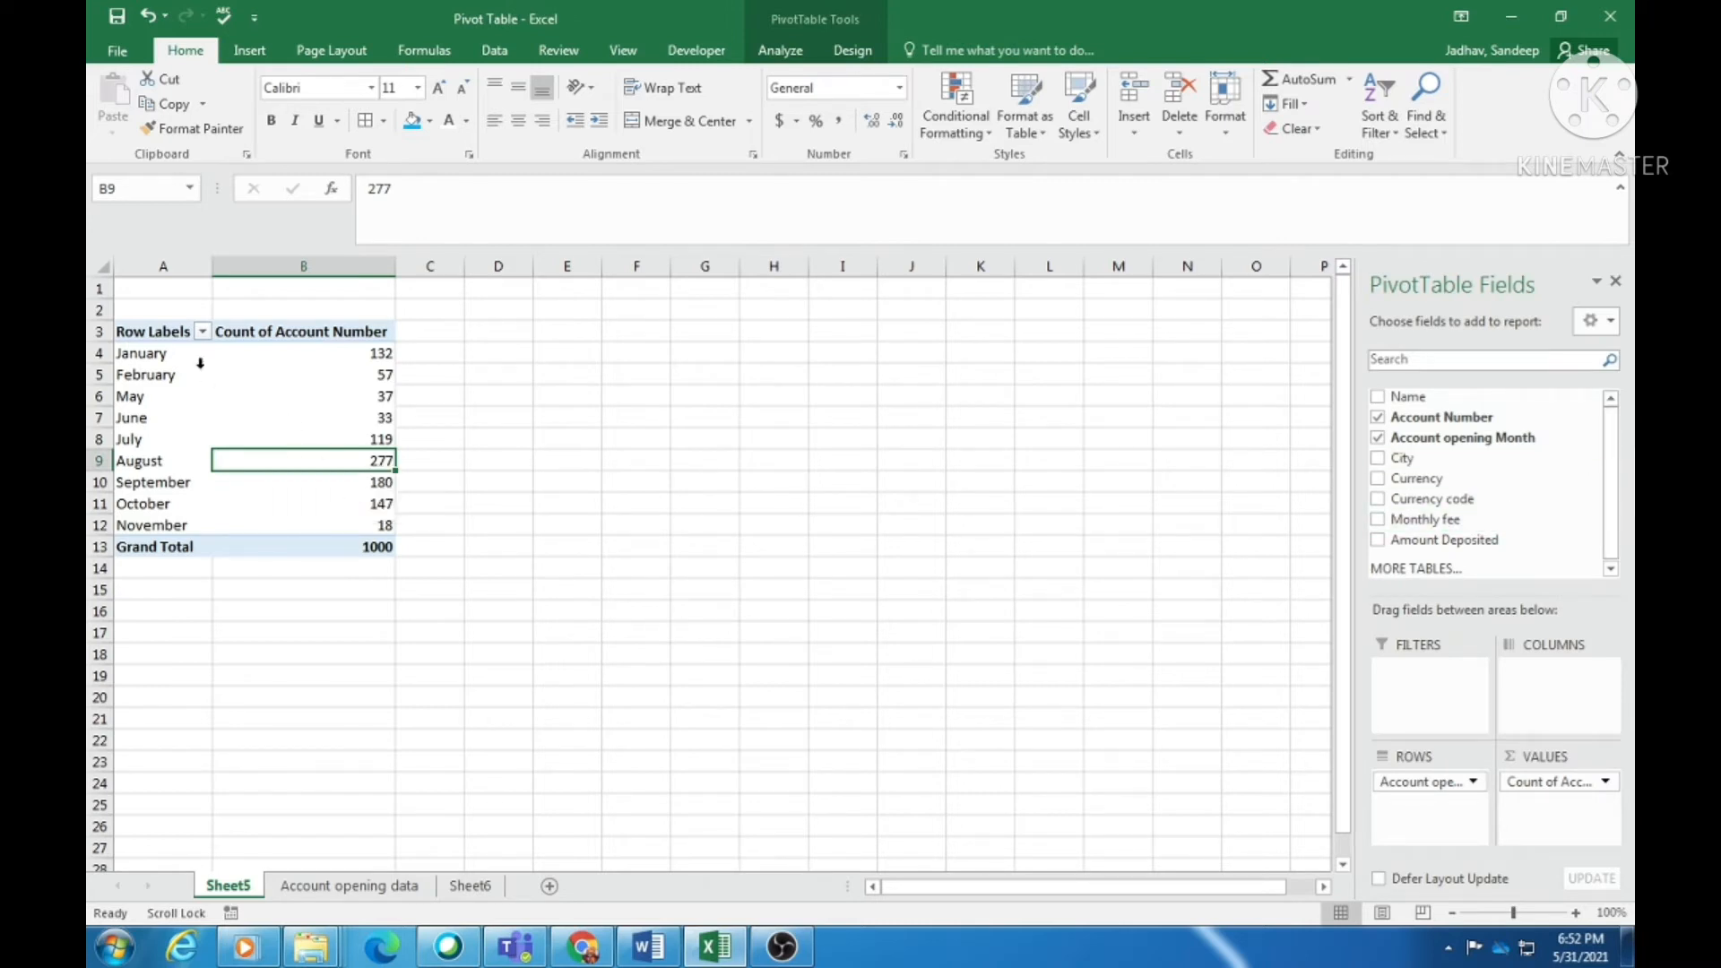
left_click(362, 354)
left_click(363, 397)
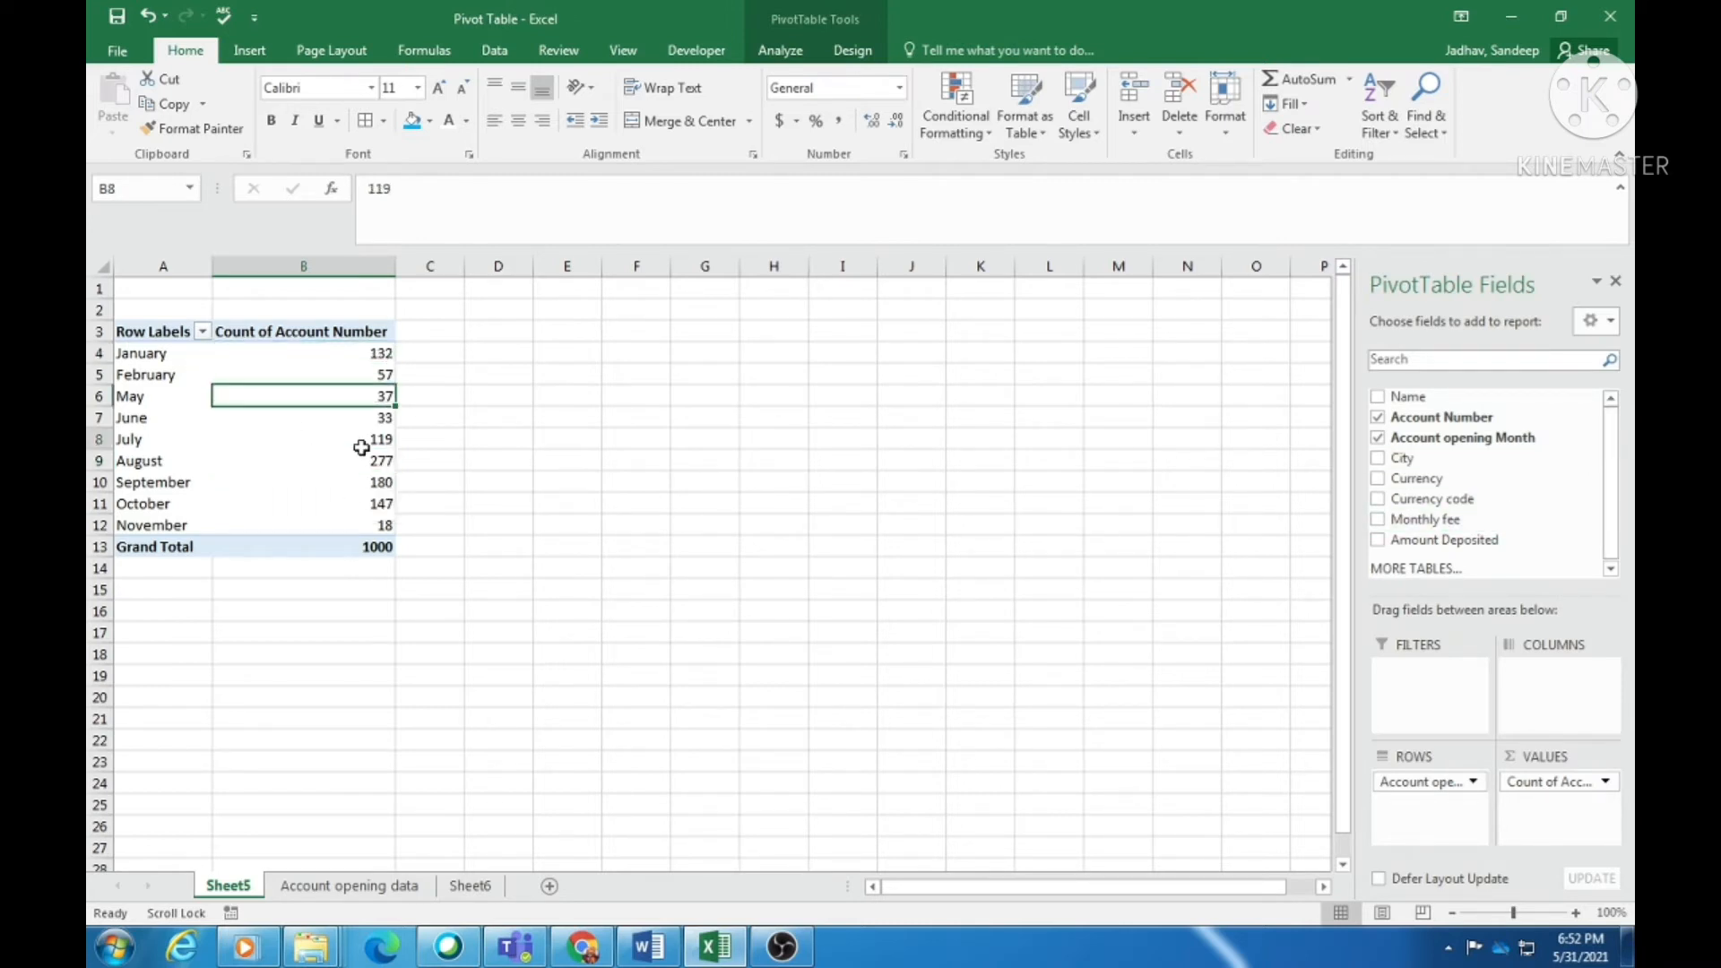
left_click_drag(362, 439, 363, 461)
left_click(365, 543)
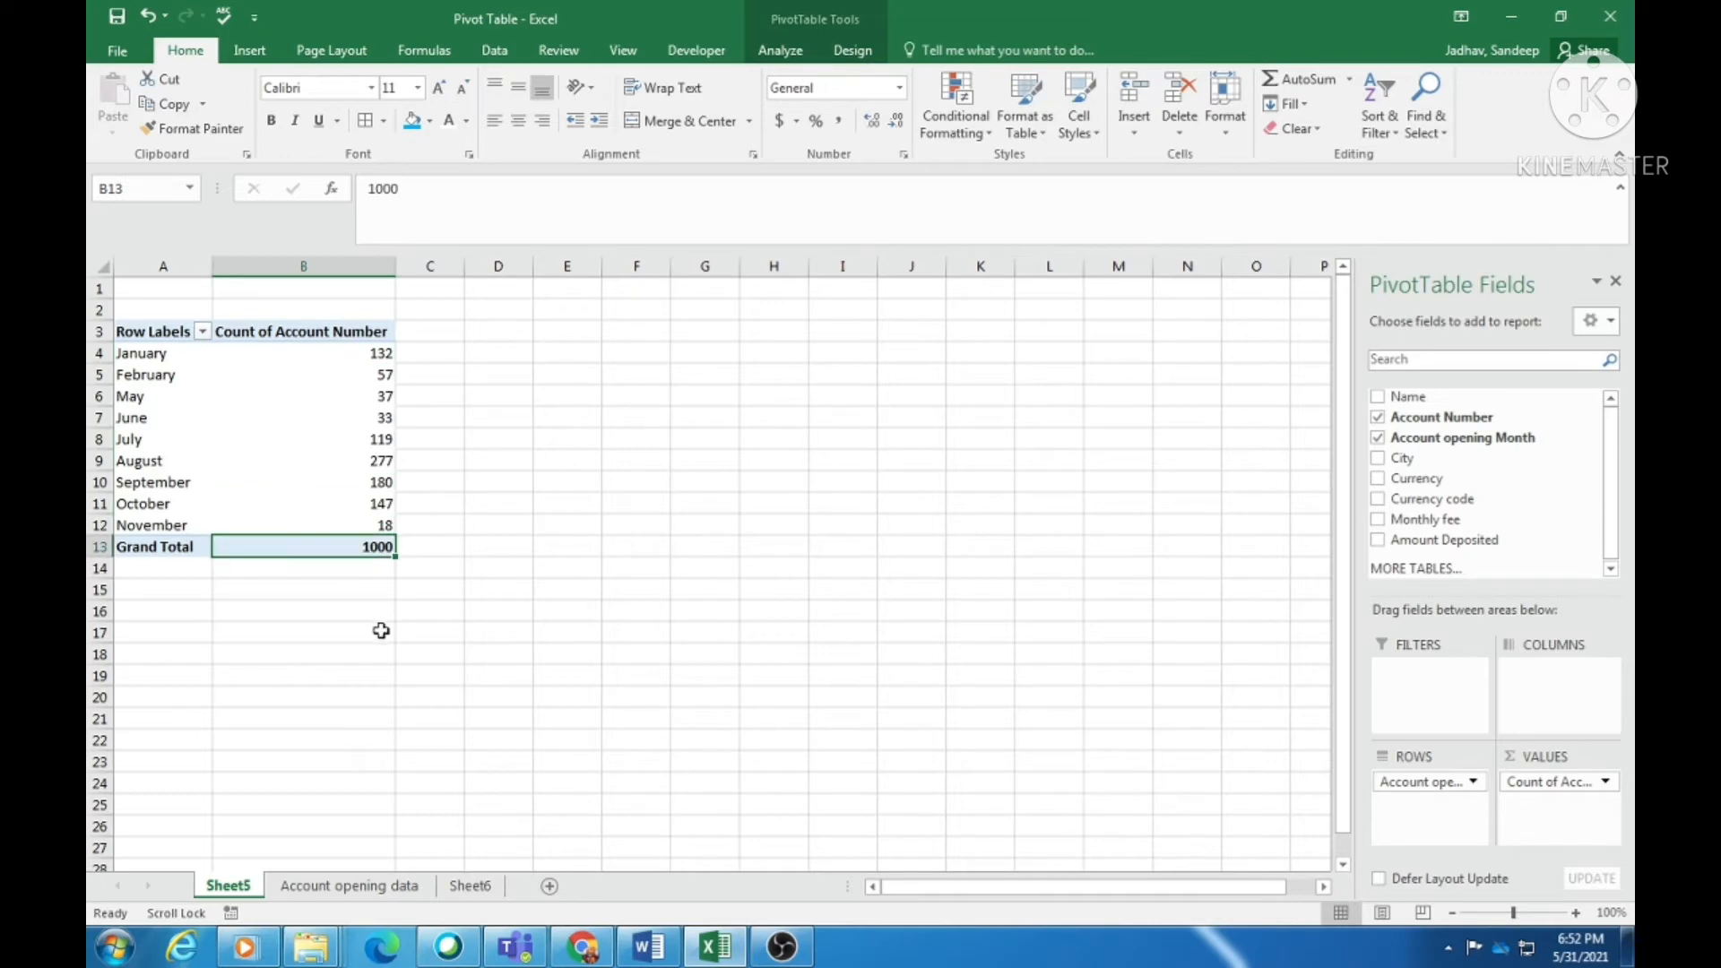
left_click(342, 357)
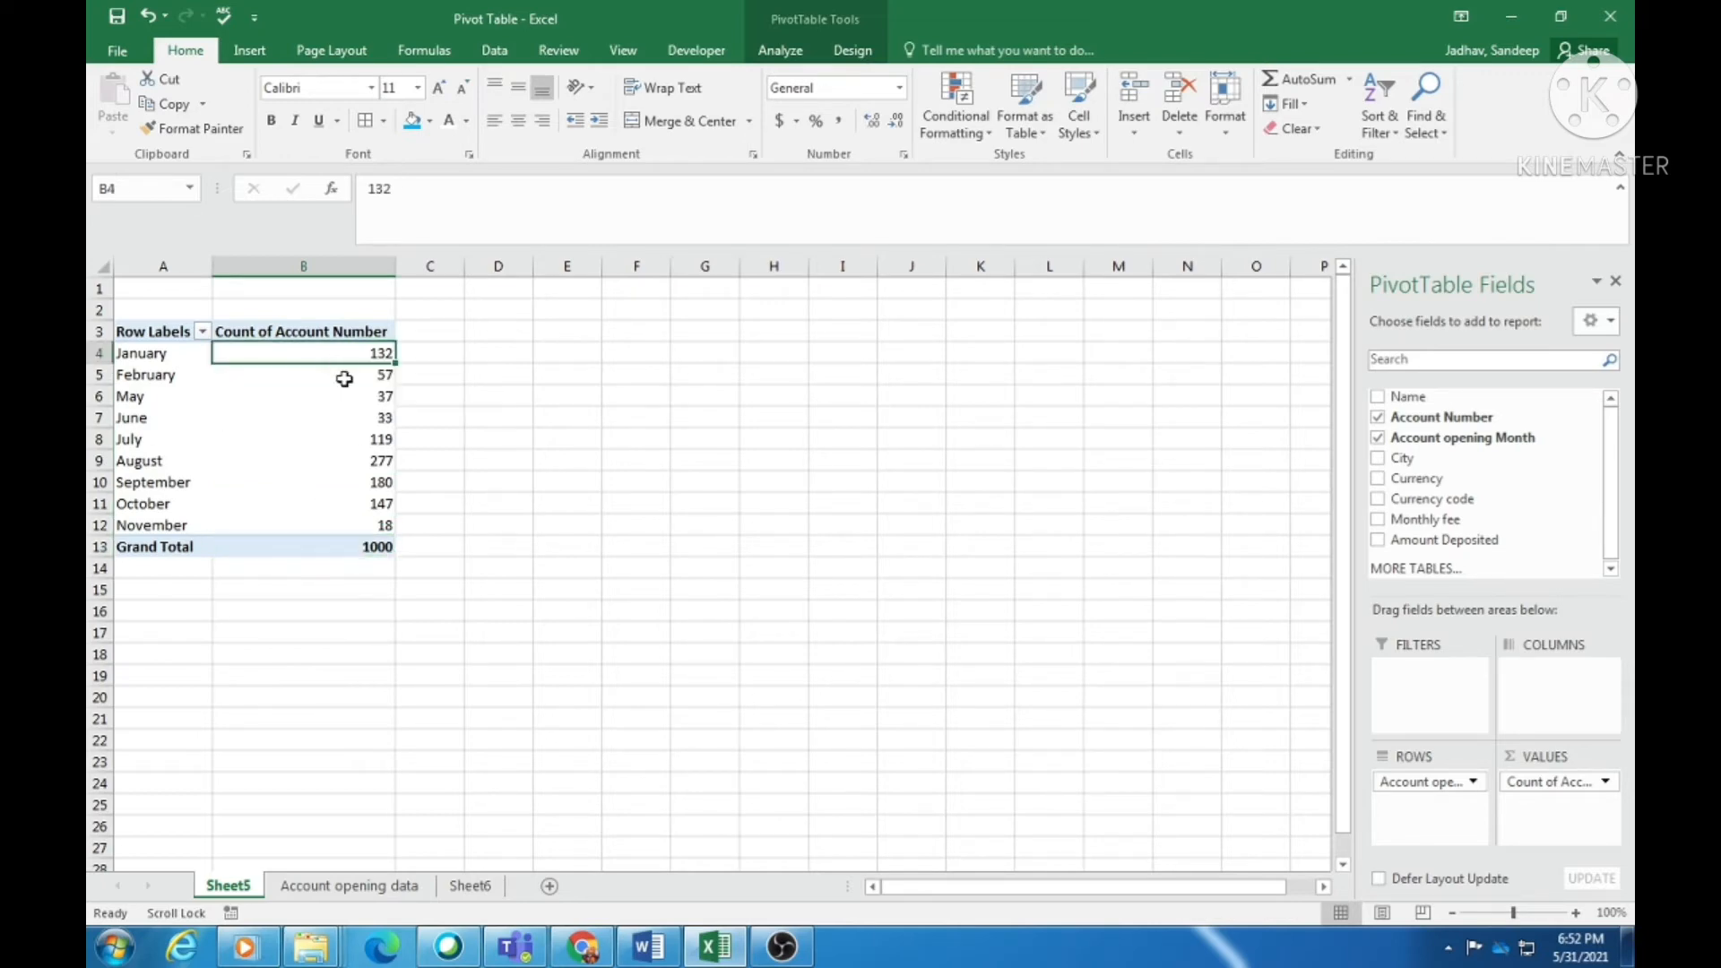
left_click(354, 437)
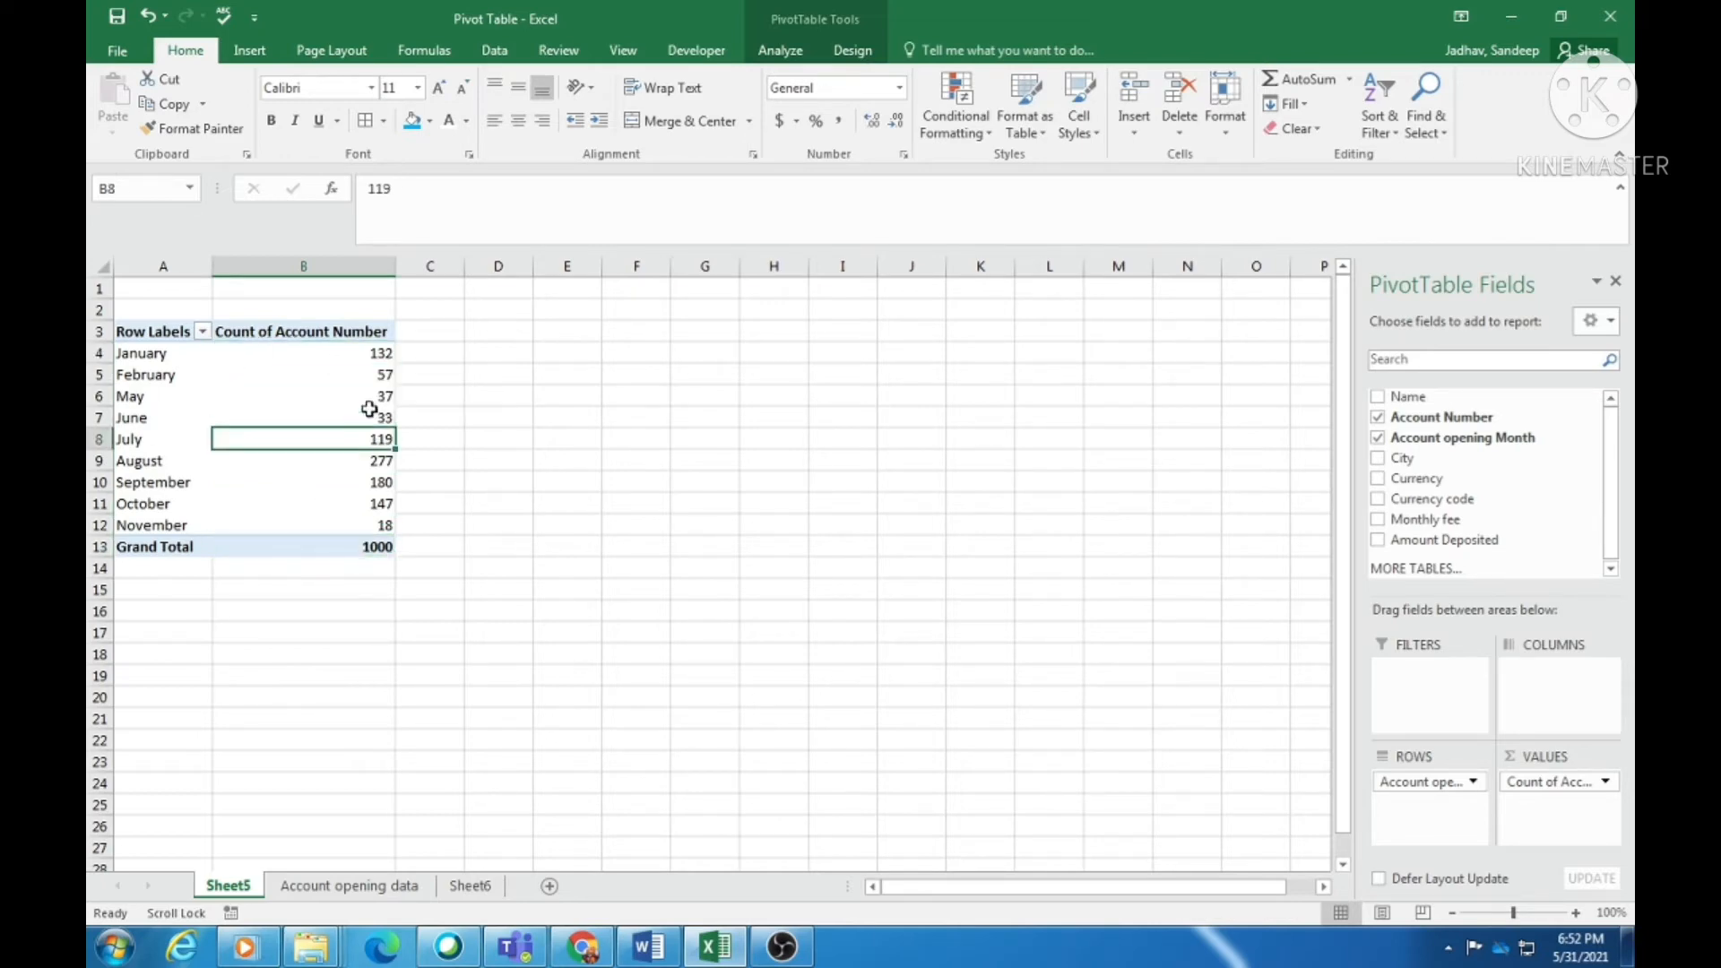
left_click(347, 354)
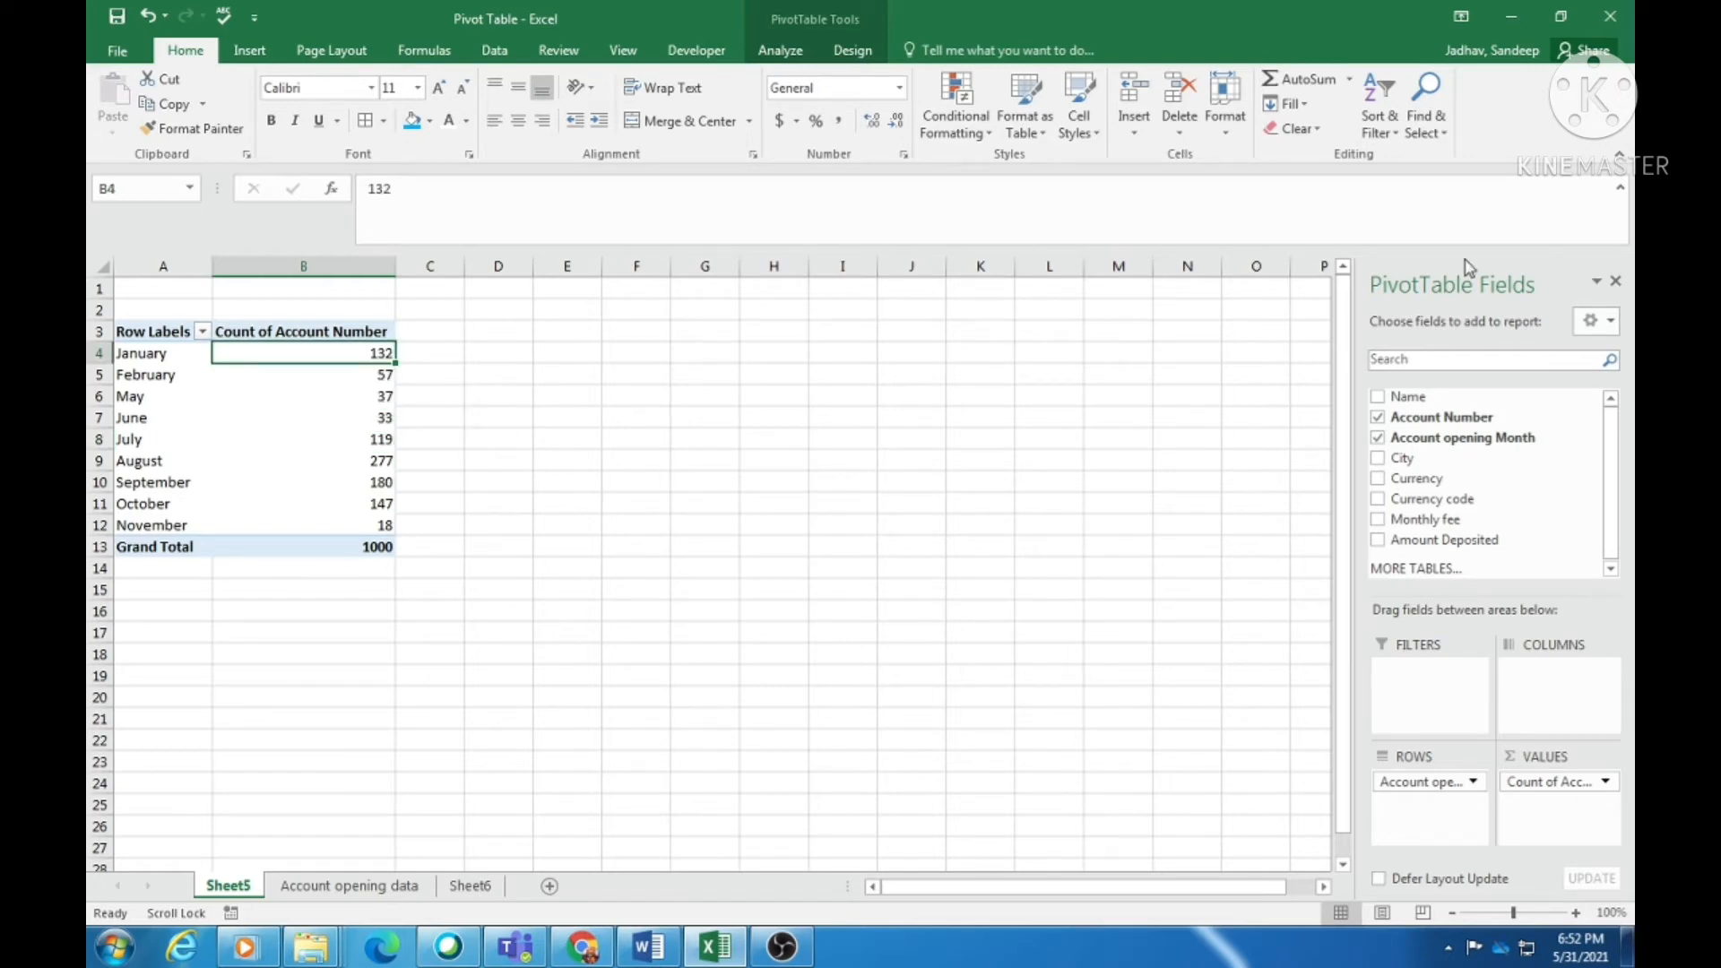
- Sort the monthly counts largest to smallest, putting August's 277 first, and verify the 1000 total
left_click(1378, 134)
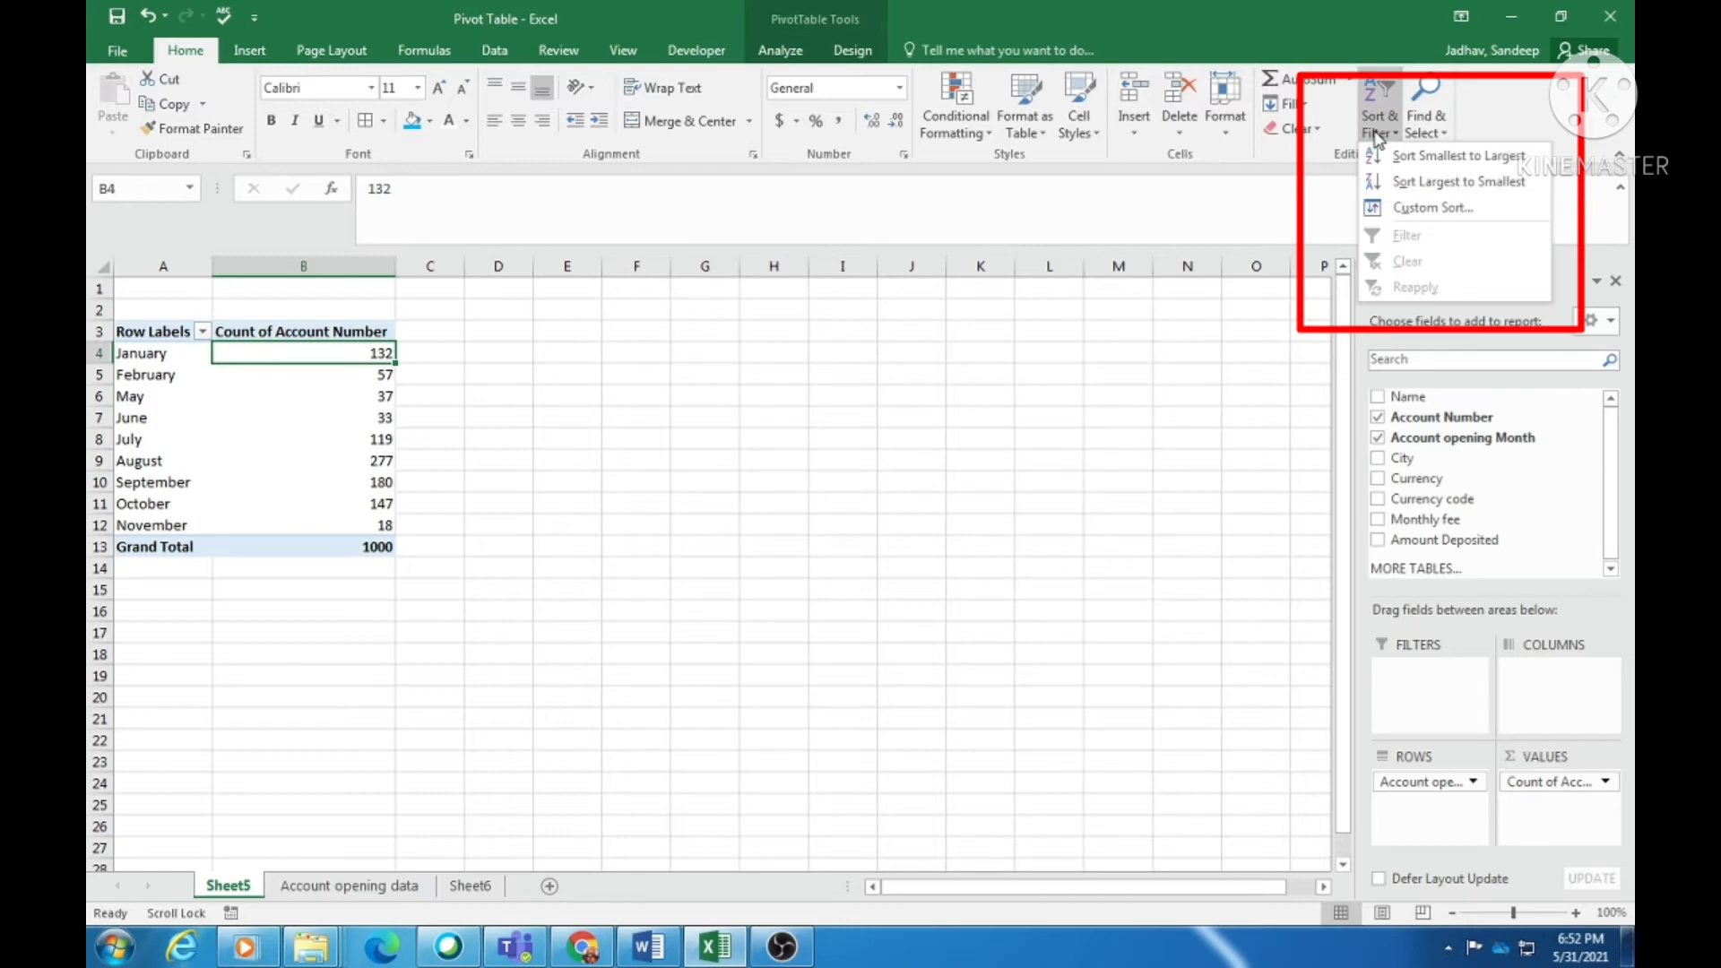
left_click(1417, 183)
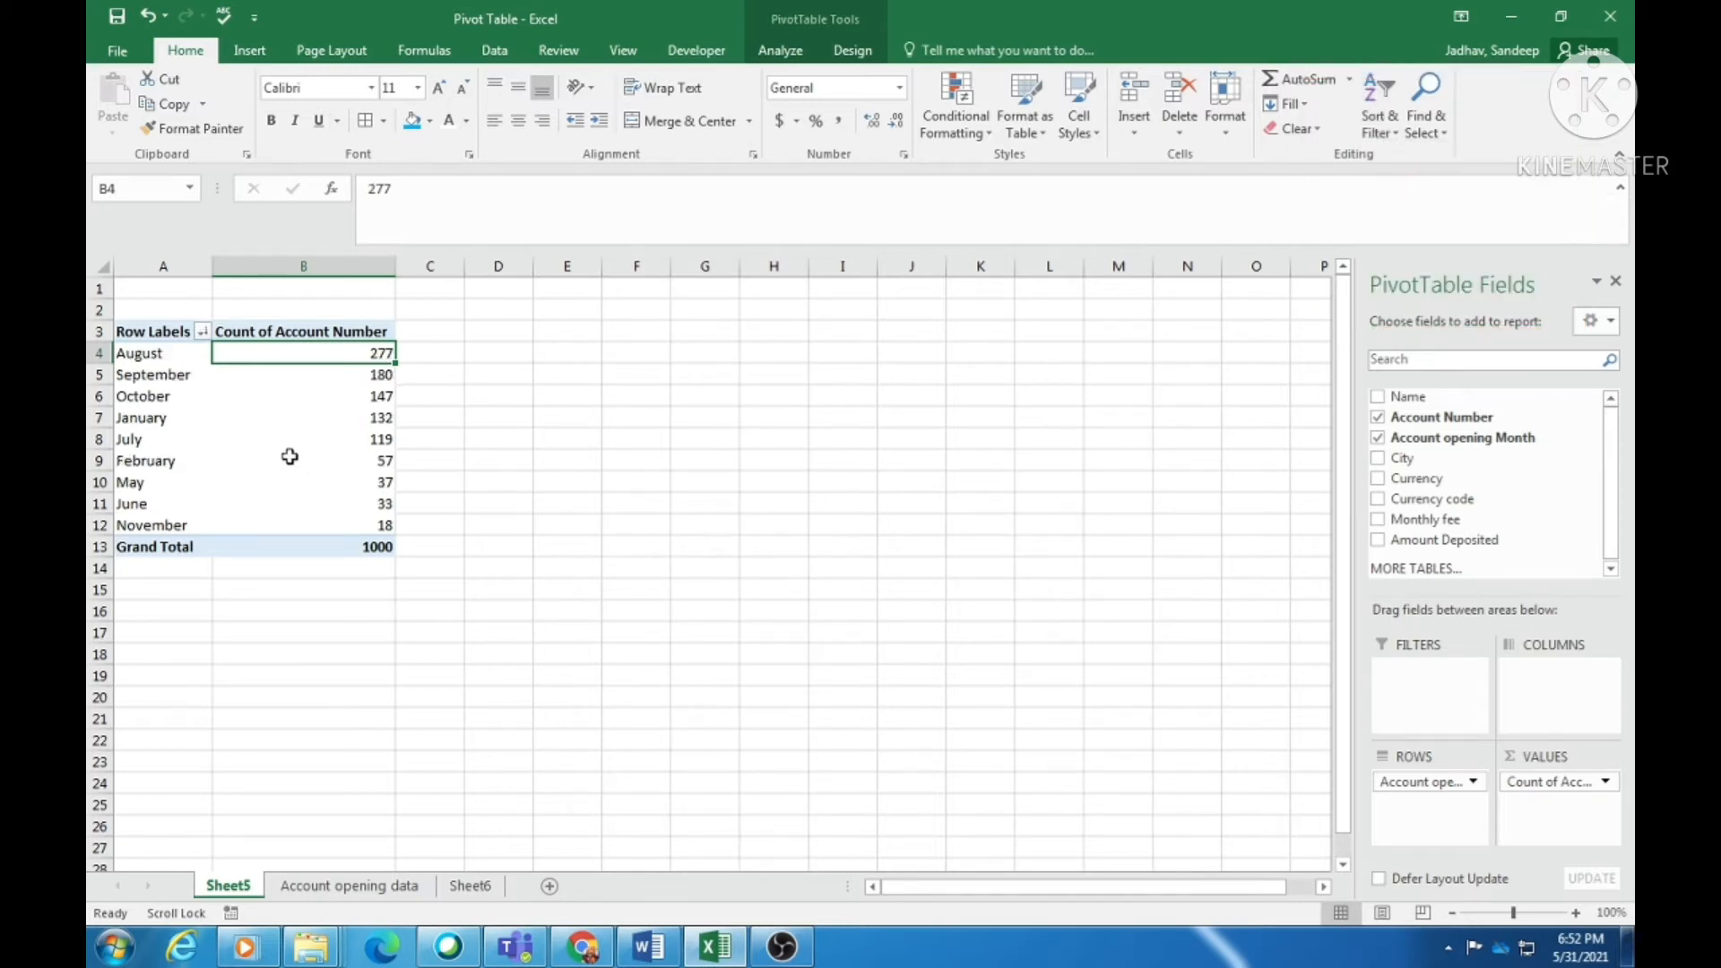
left_click(373, 375)
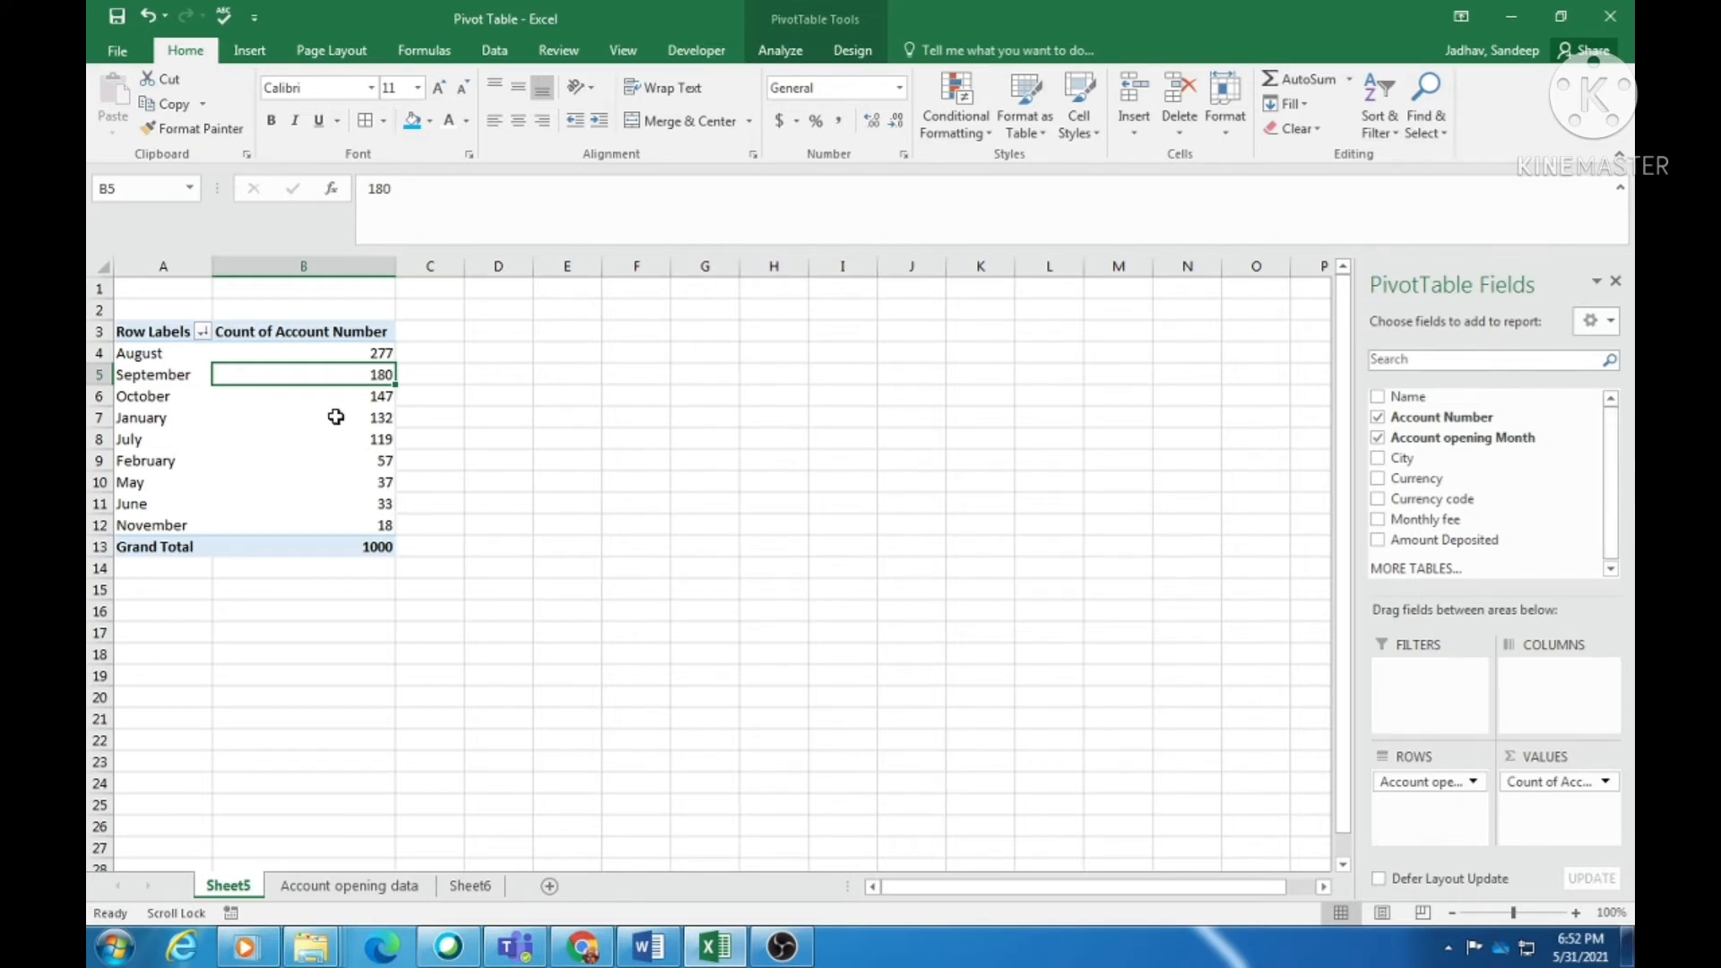
left_click_drag(337, 349, 324, 517)
left_click(377, 548)
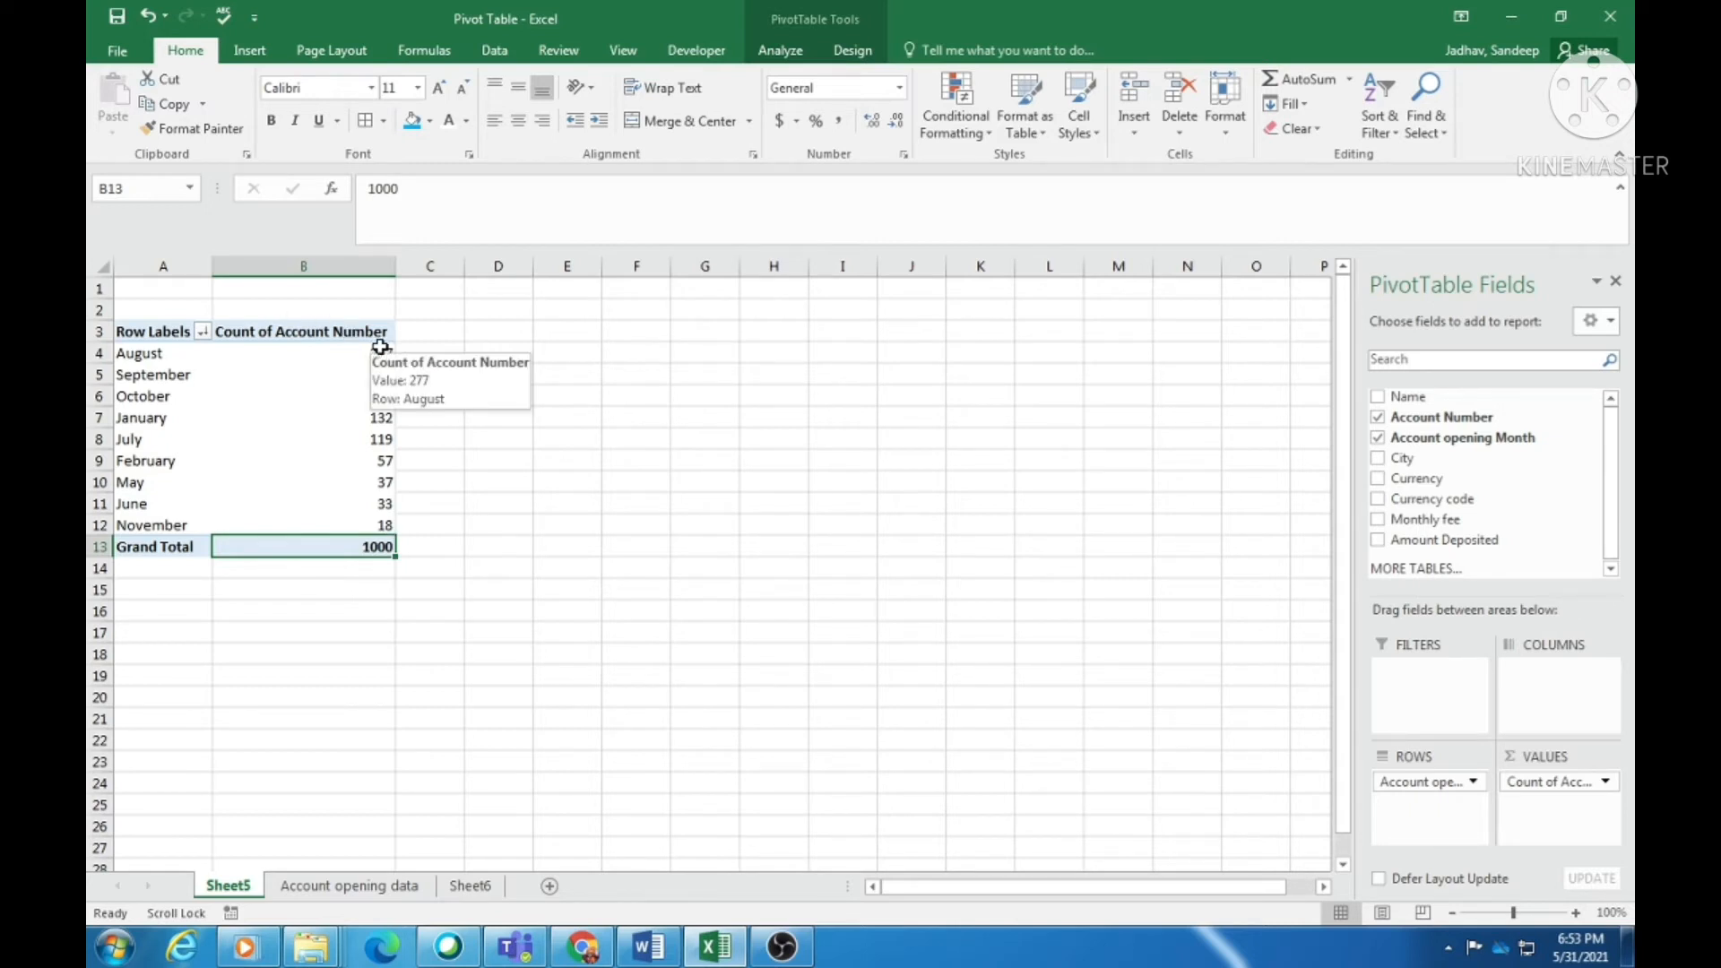
left_click(446, 338)
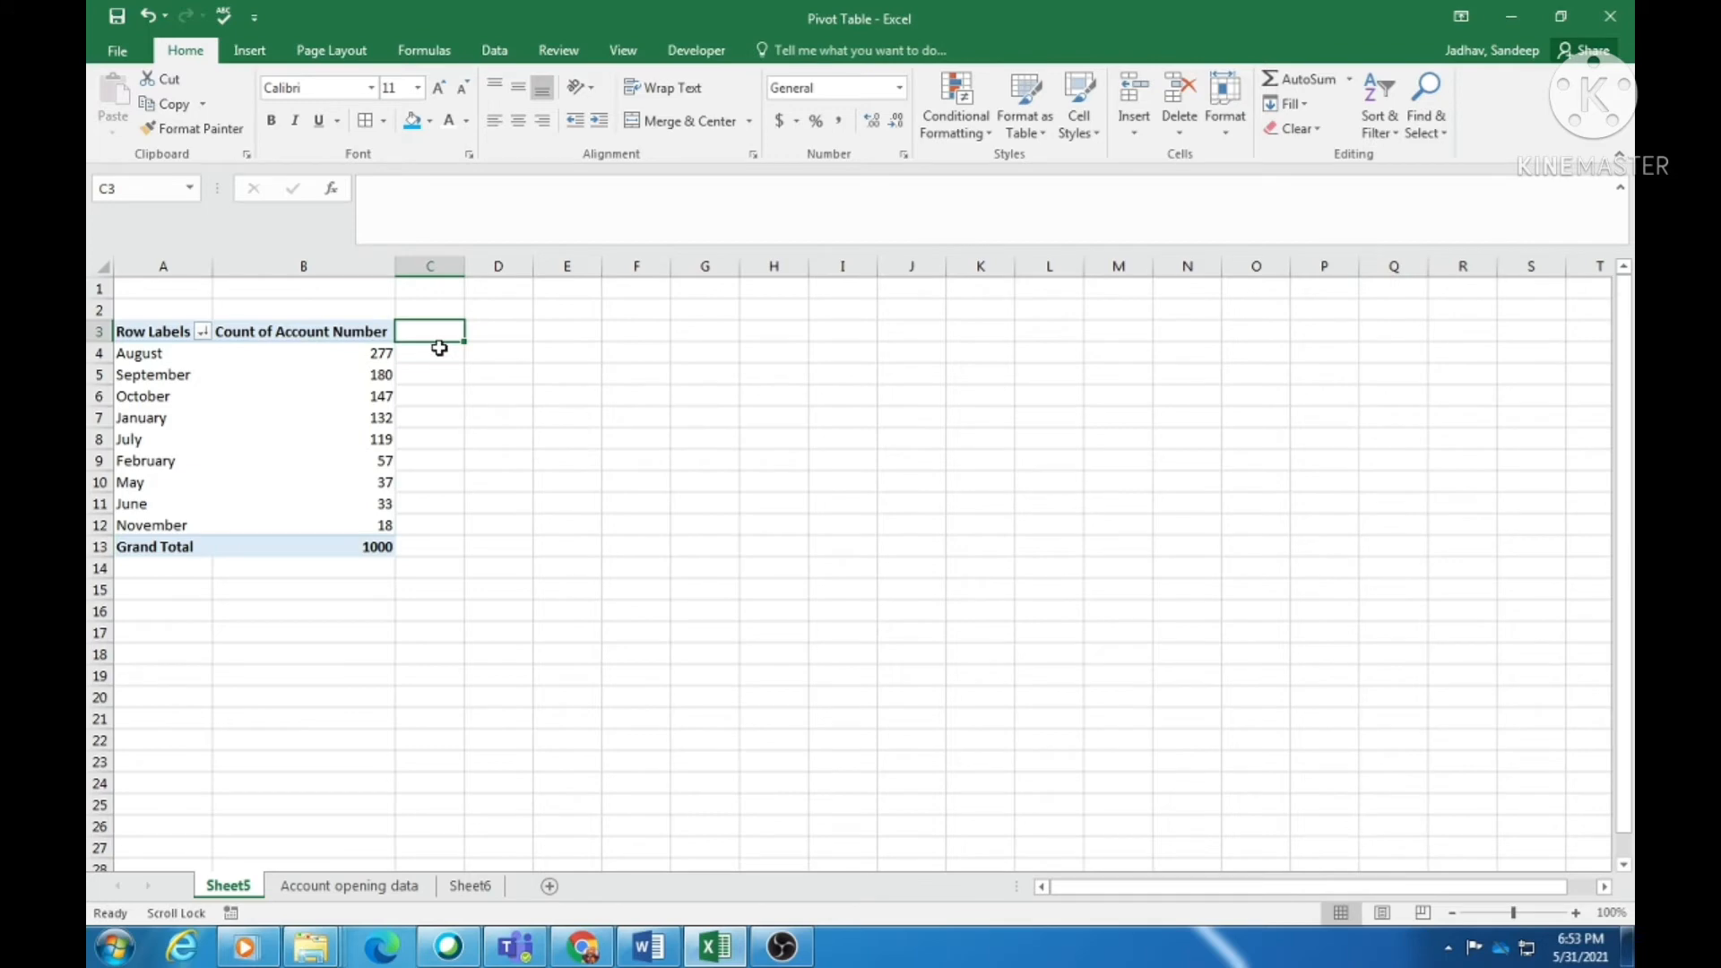
left_click_drag(430, 345, 424, 549)
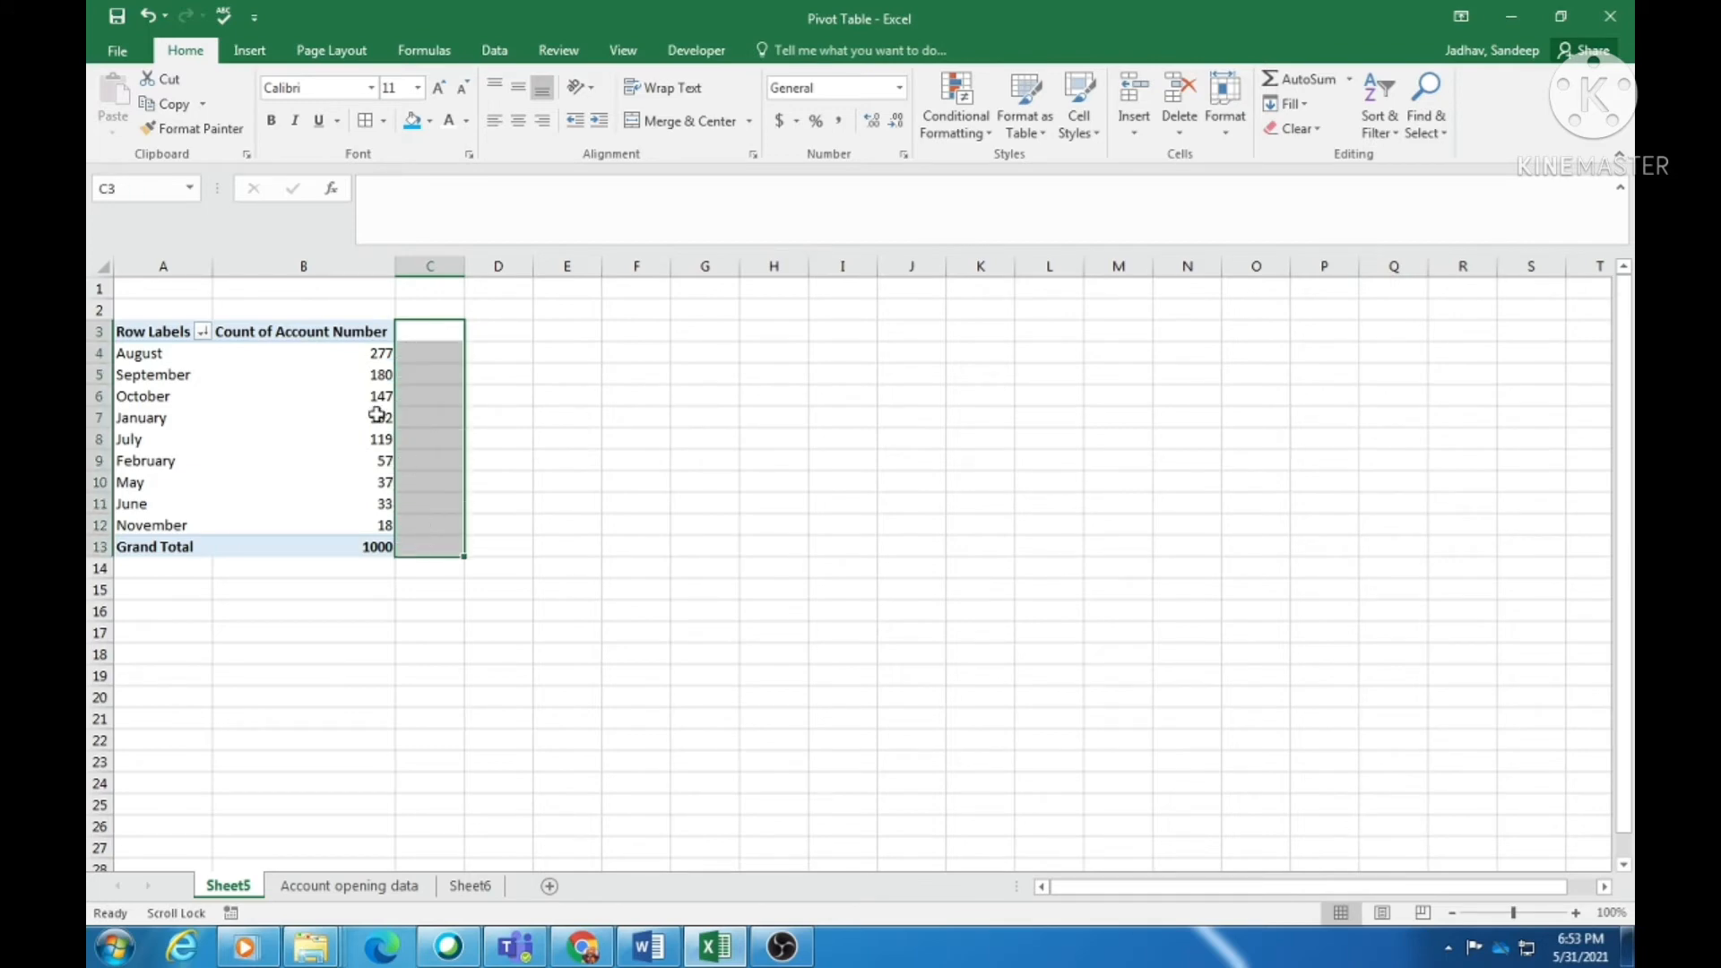
left_click(344, 367)
left_click(510, 393)
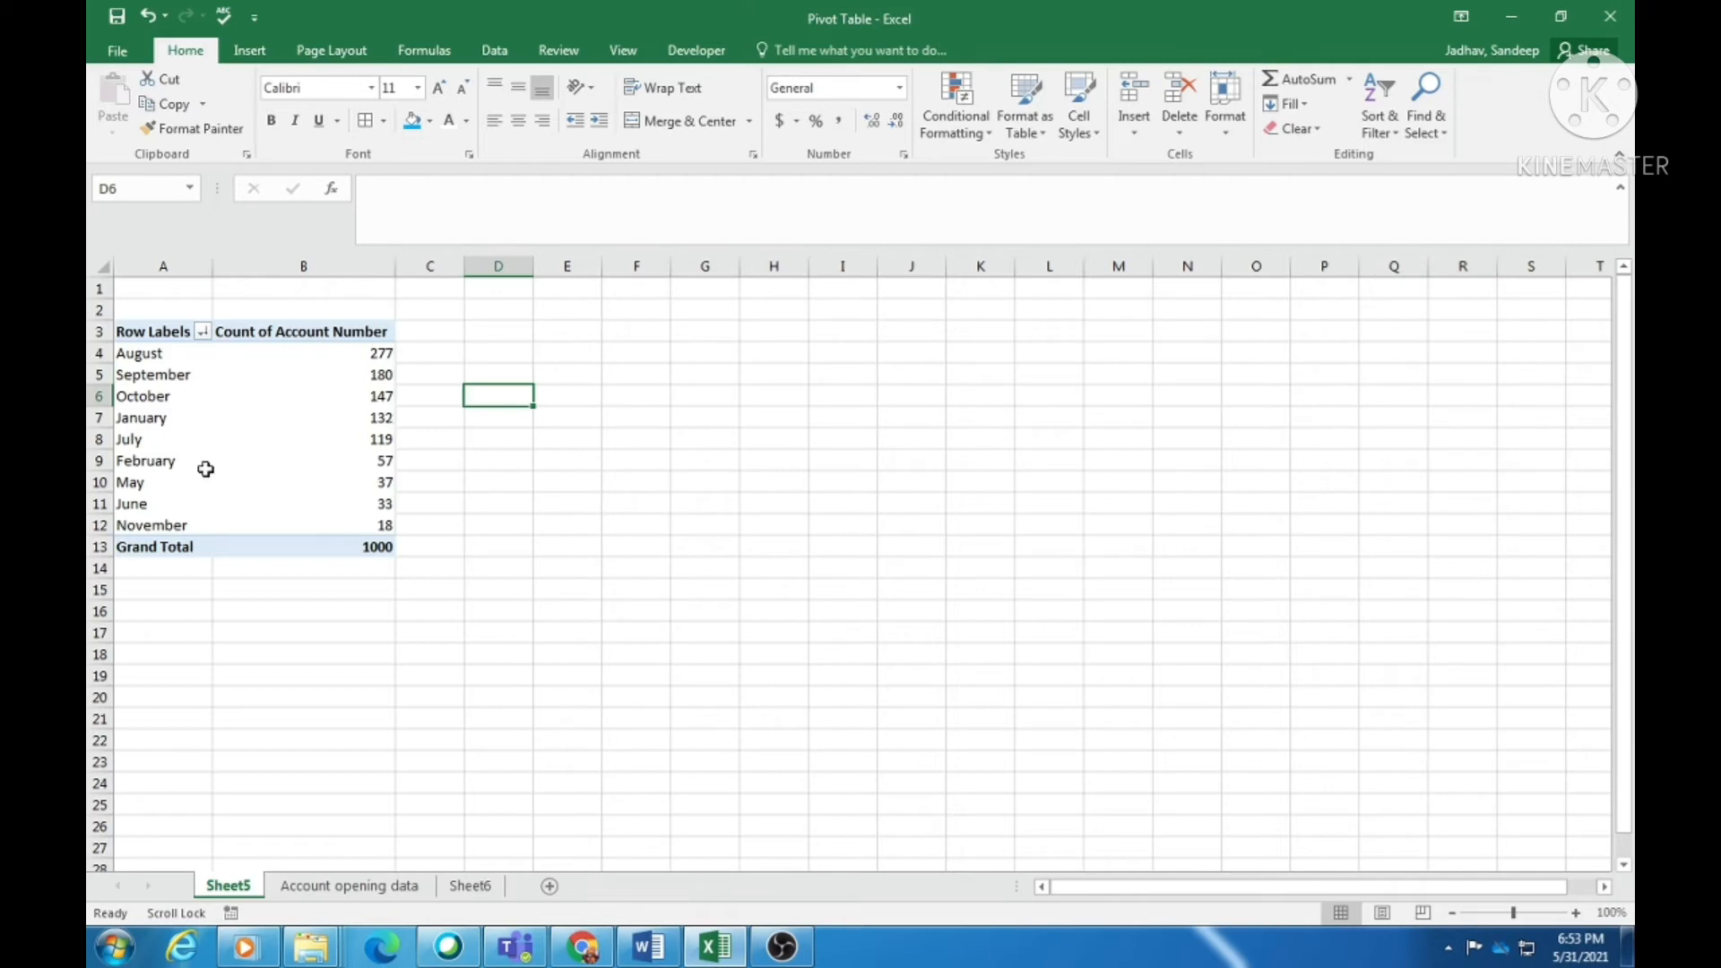
left_click(337, 414)
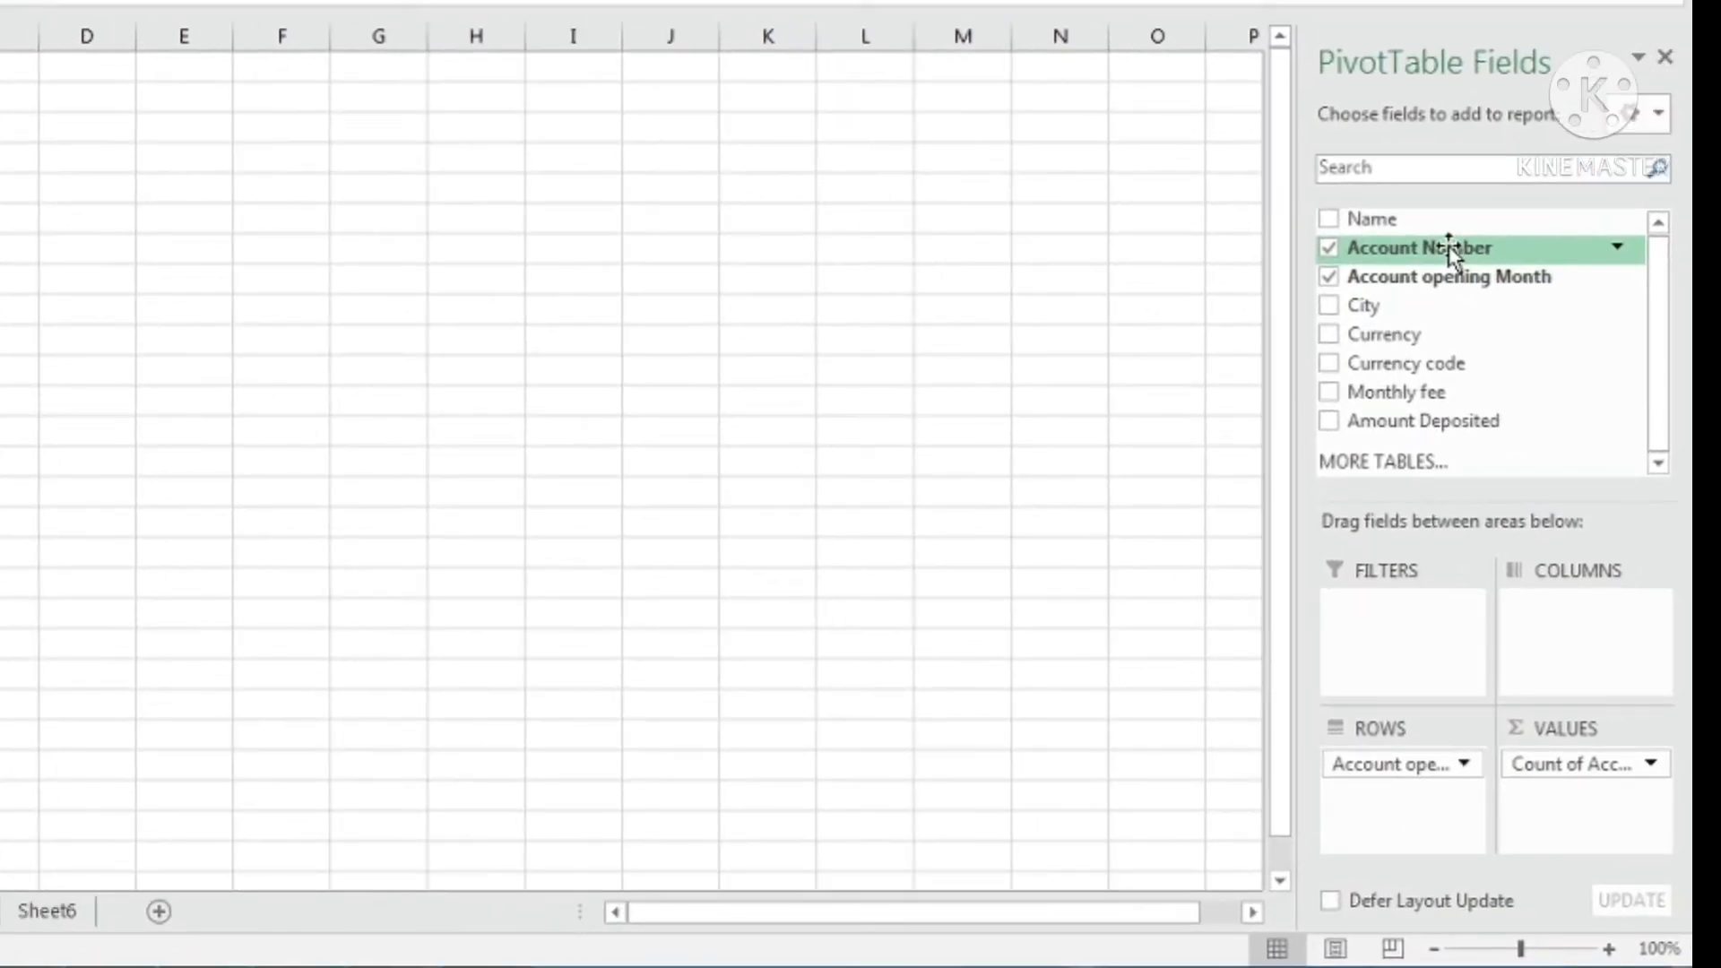
left_click_drag(1451, 253, 1582, 840)
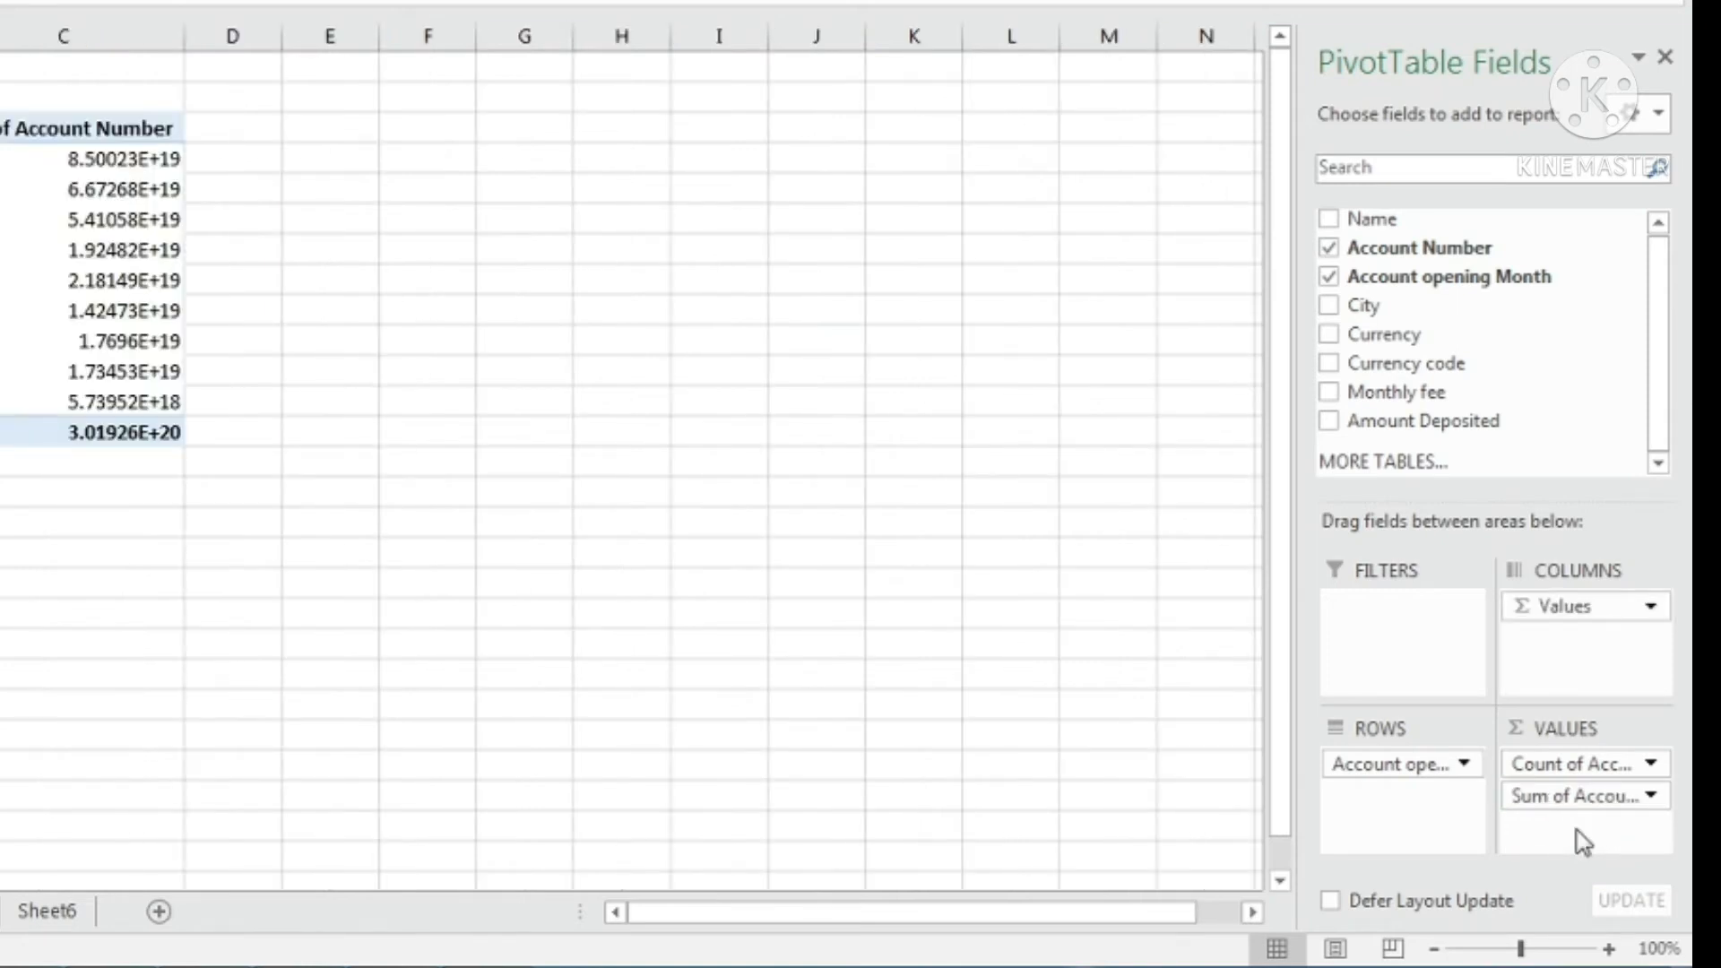
- Set the second Account Number field to Count, shown as % of Grand Total
left_click(1651, 798)
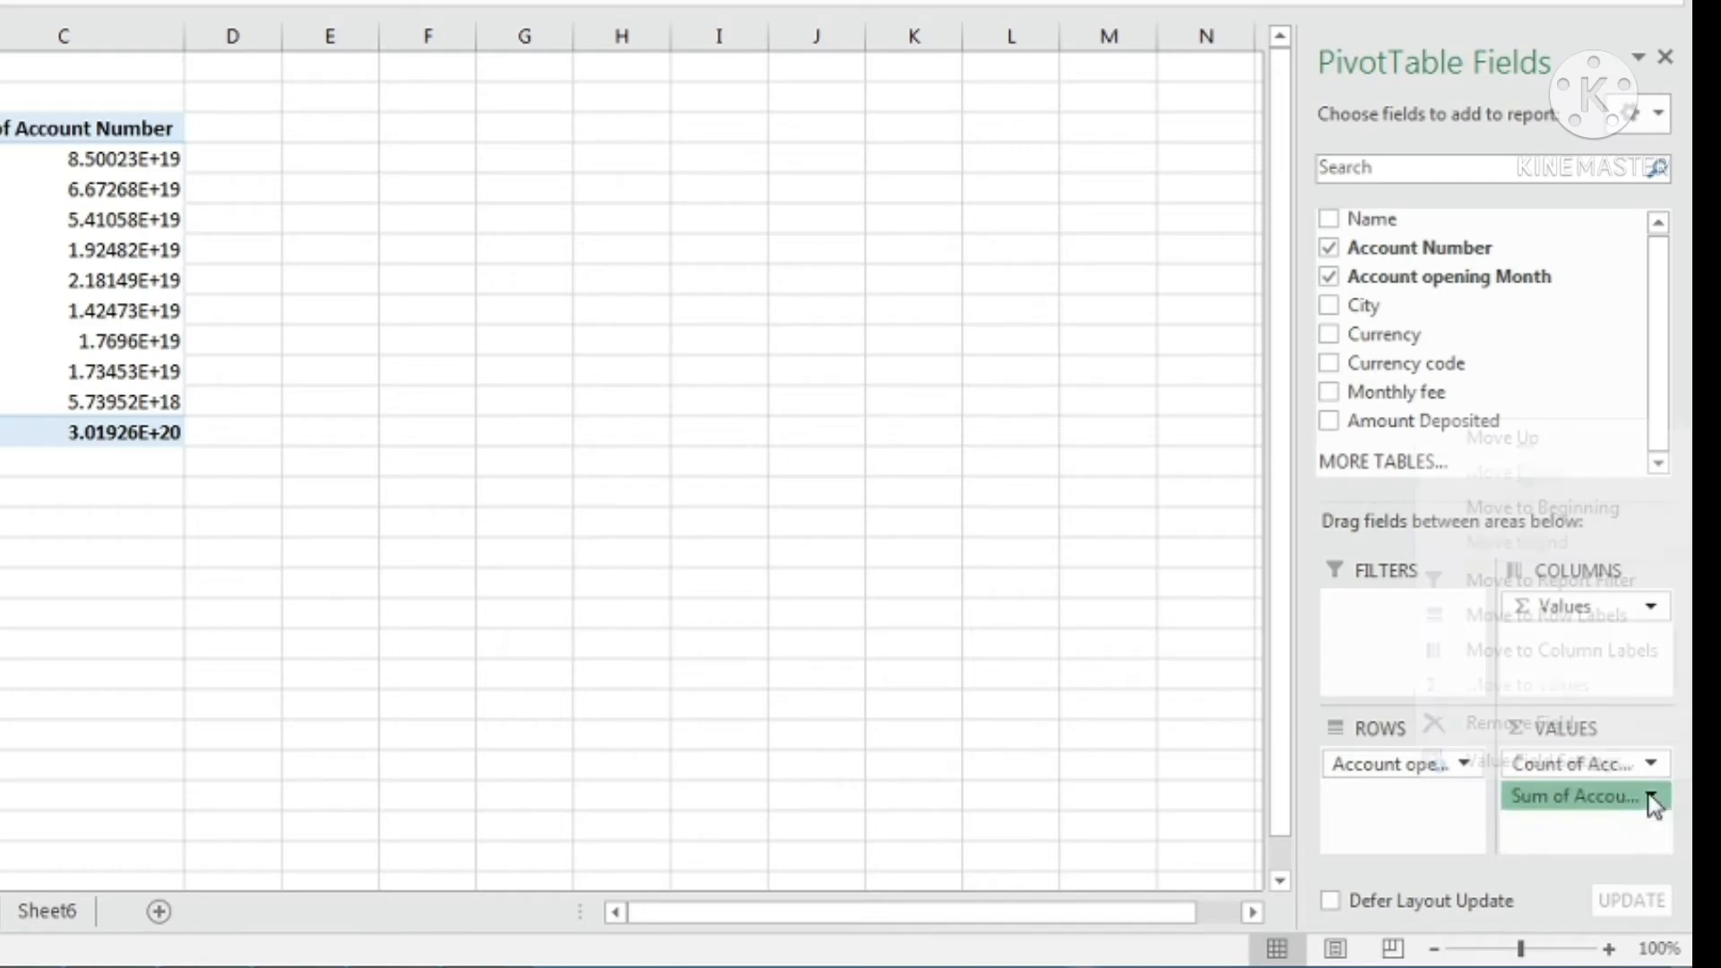
left_click(1520, 762)
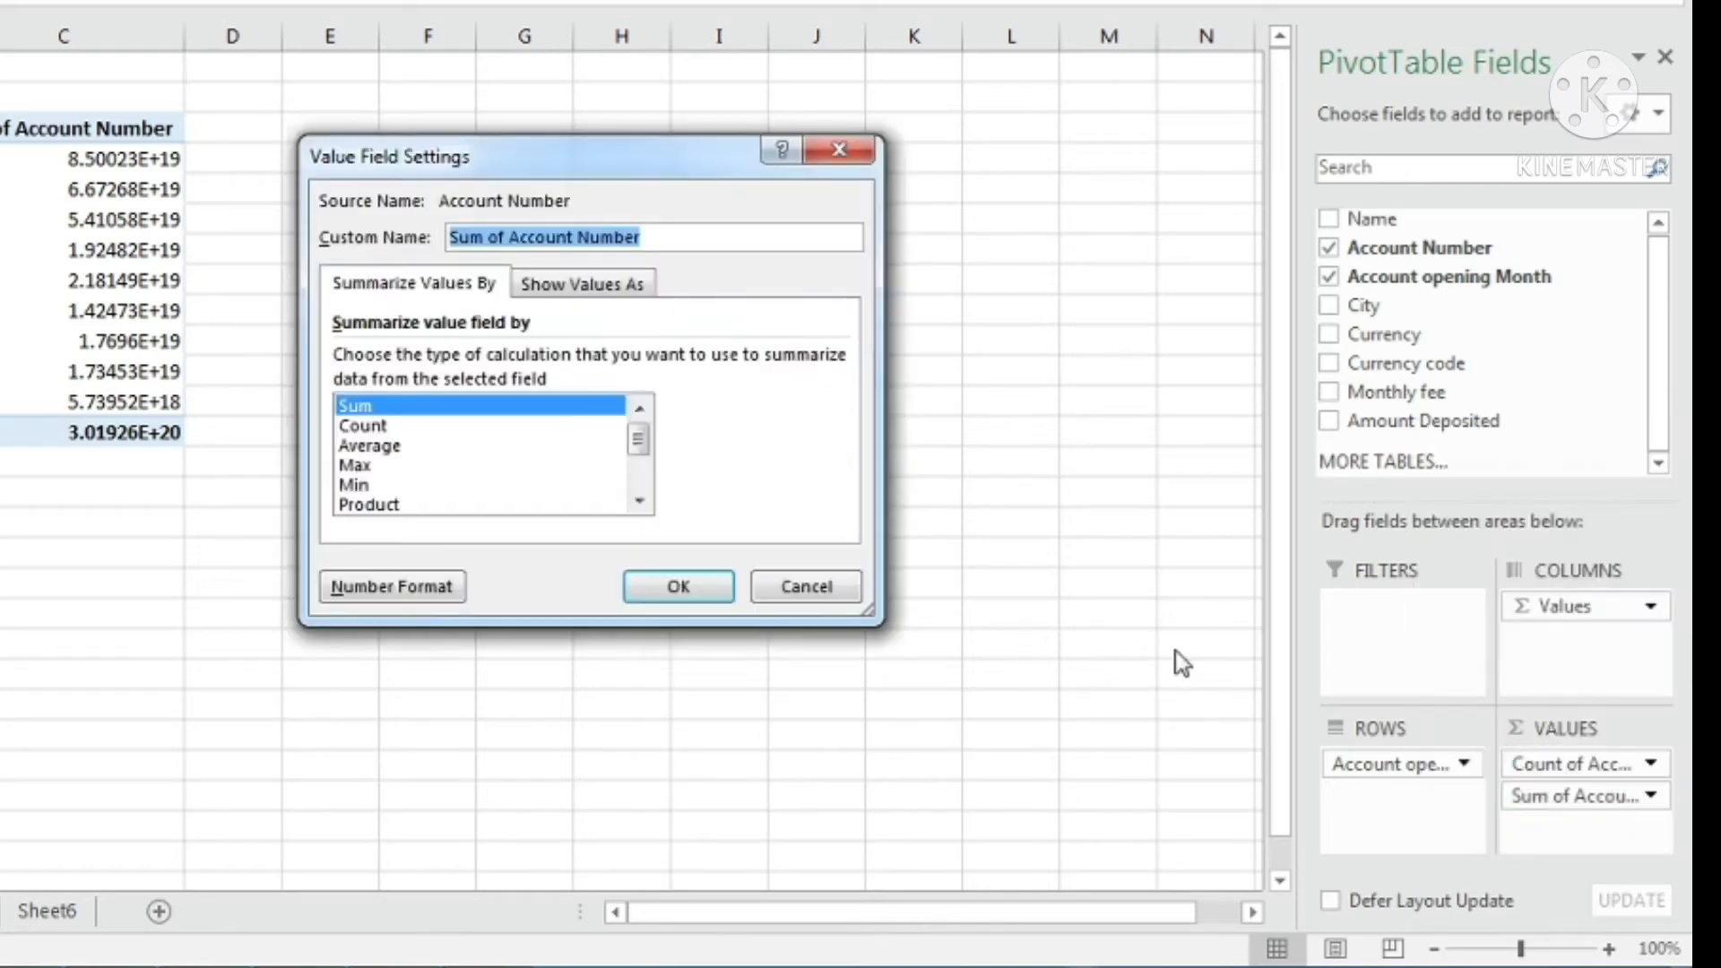
left_click(357, 428)
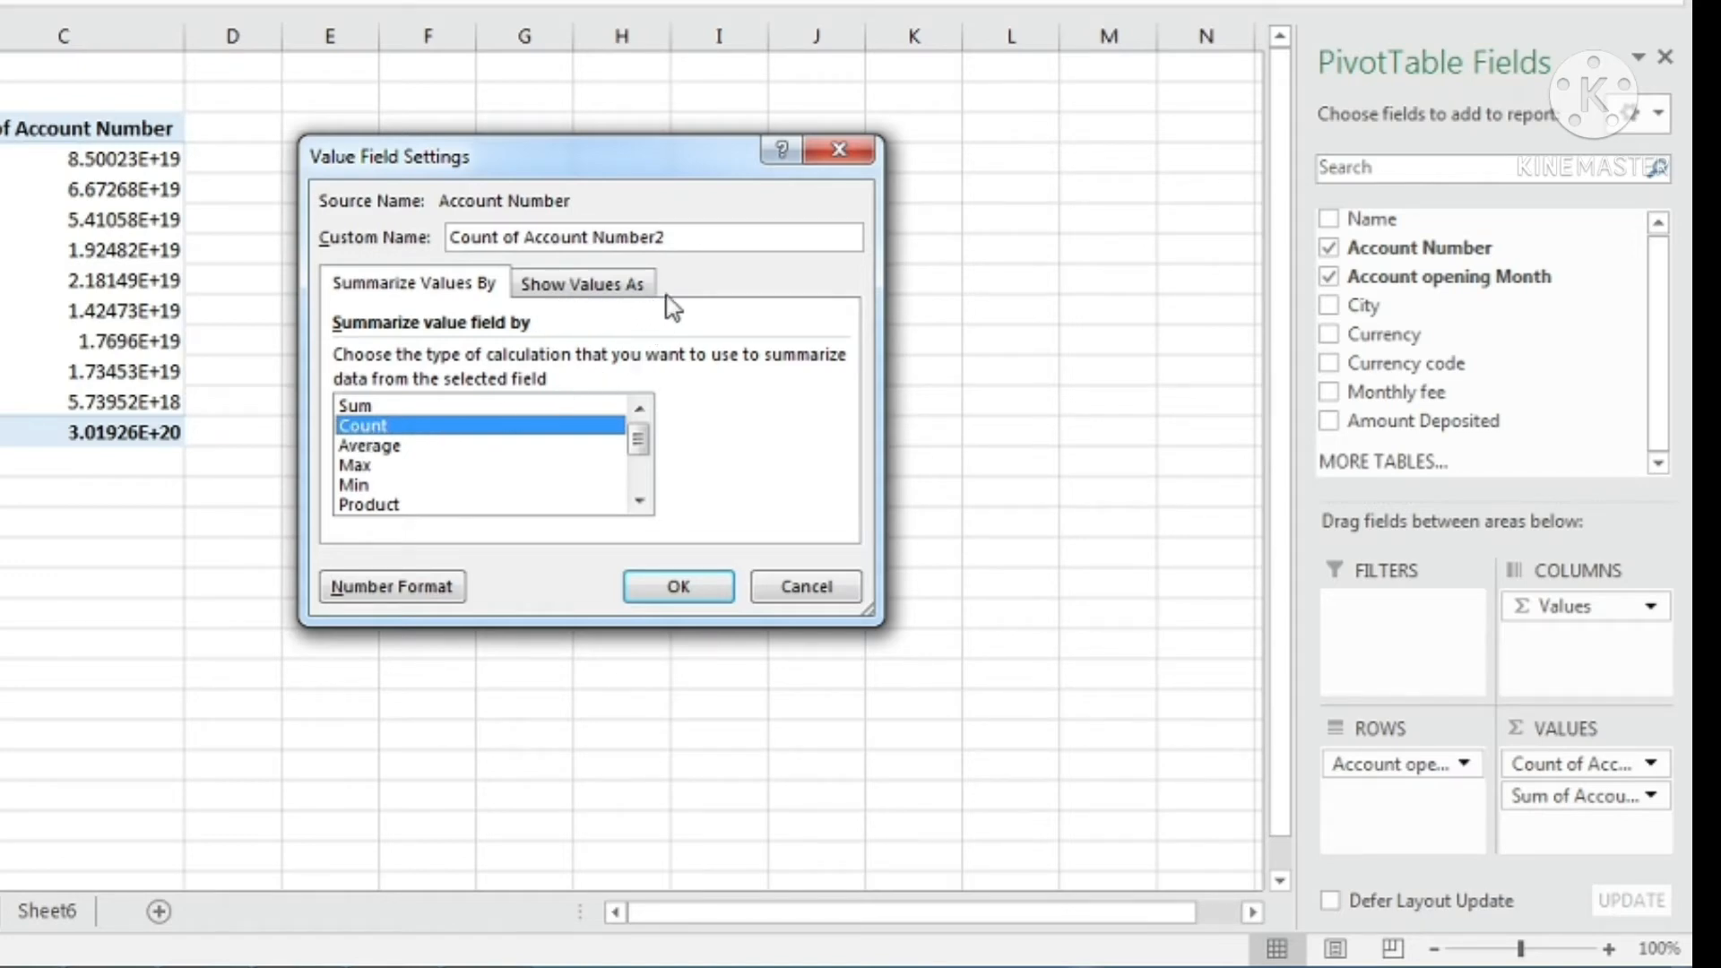
left_click(587, 285)
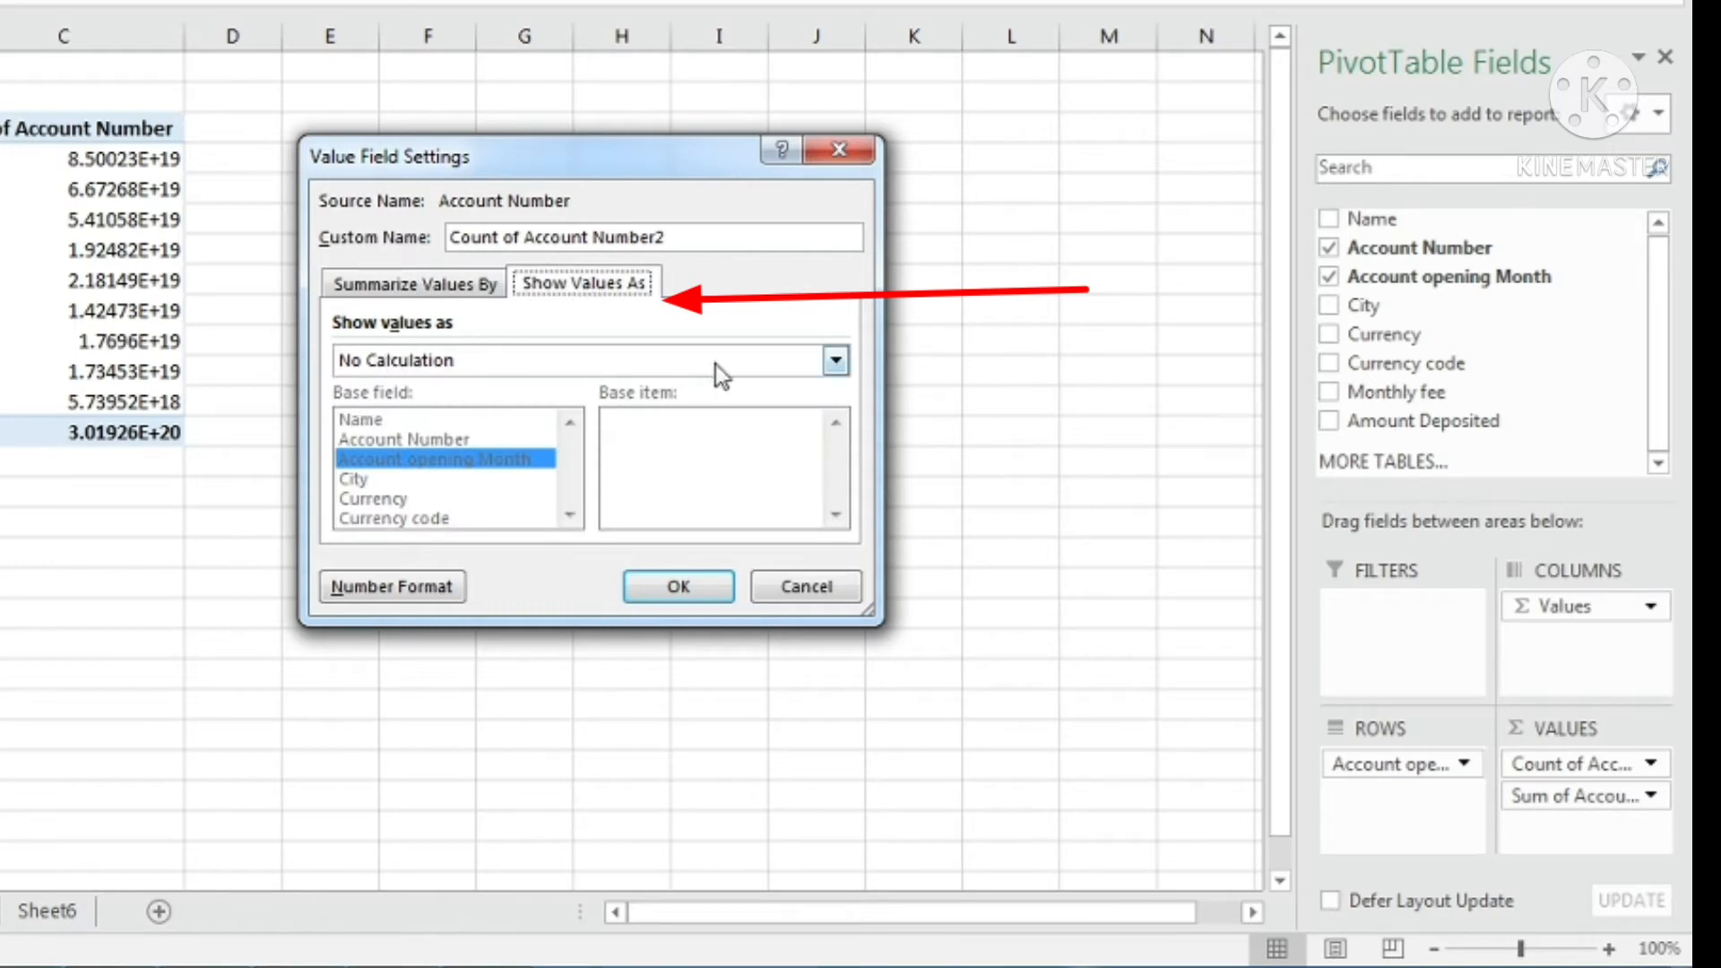
left_click(835, 361)
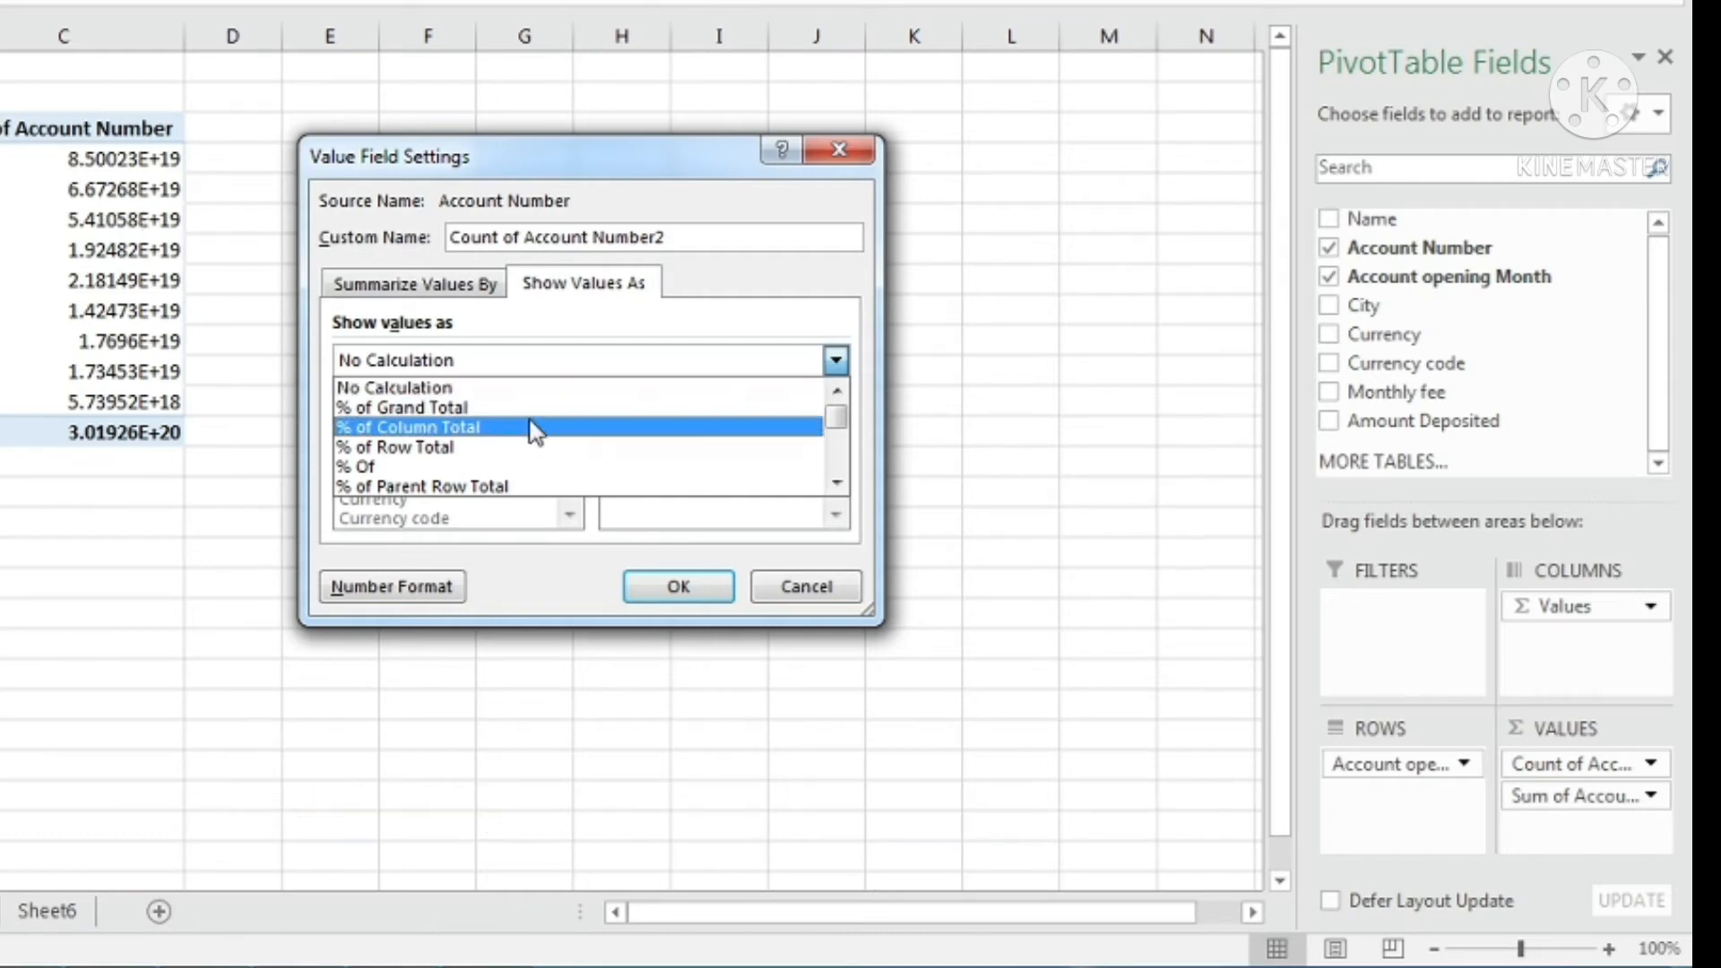
left_click(491, 410)
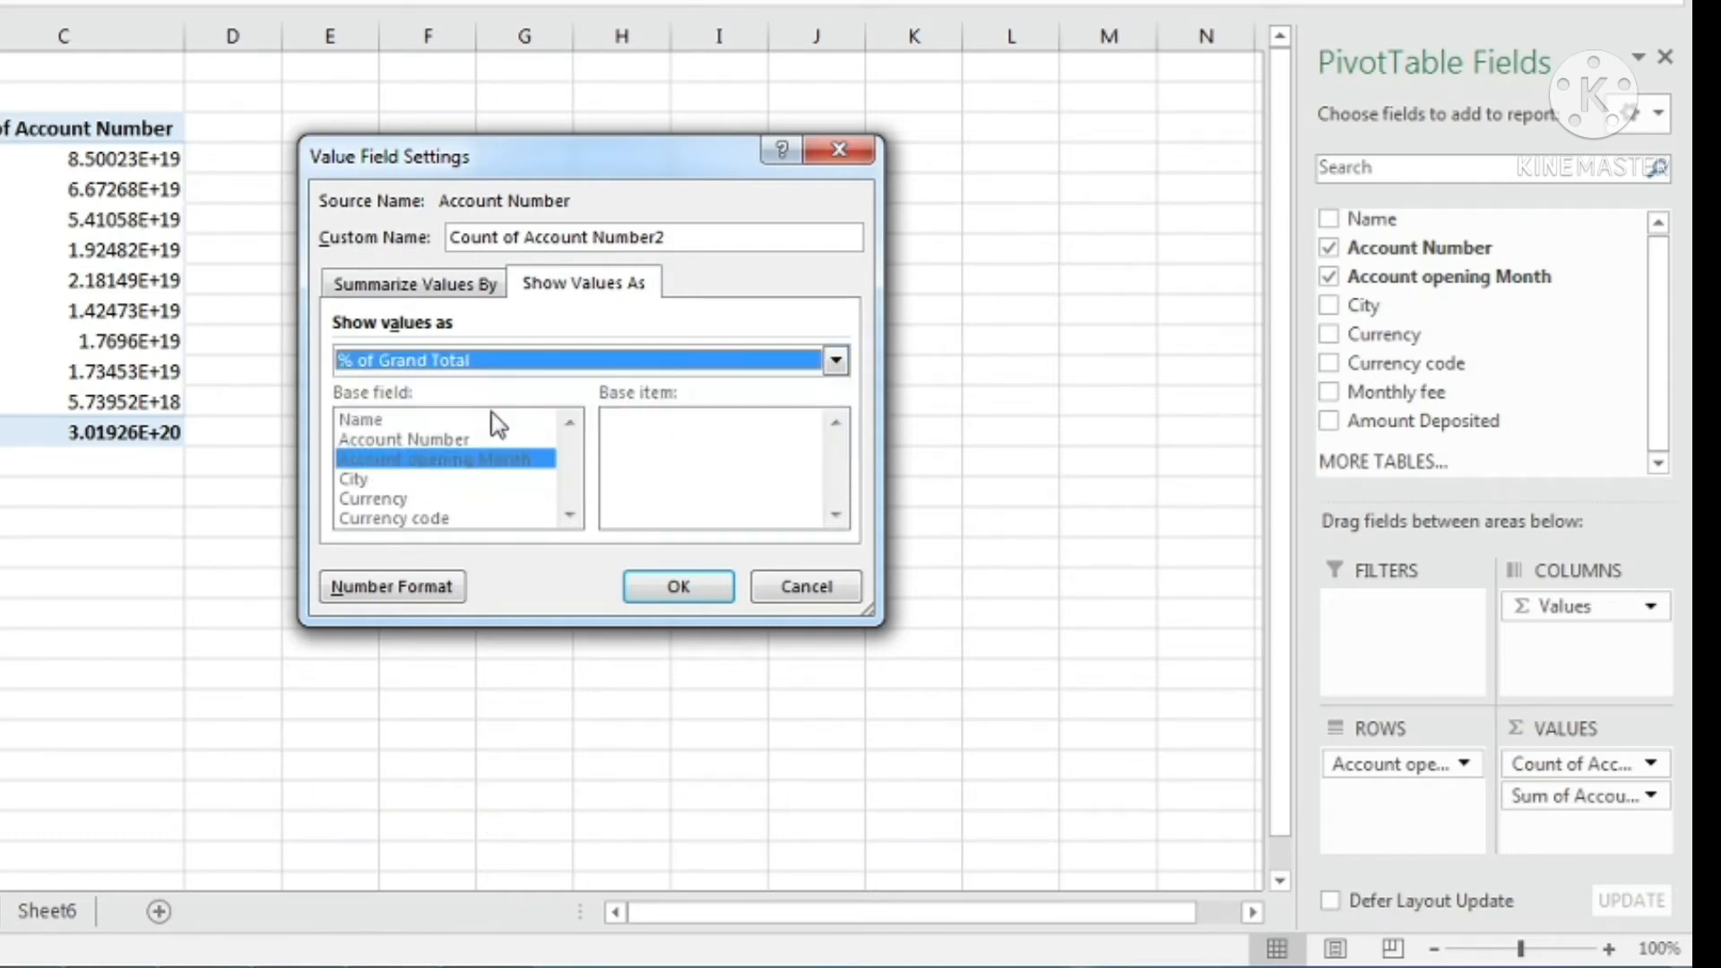
left_click(702, 590)
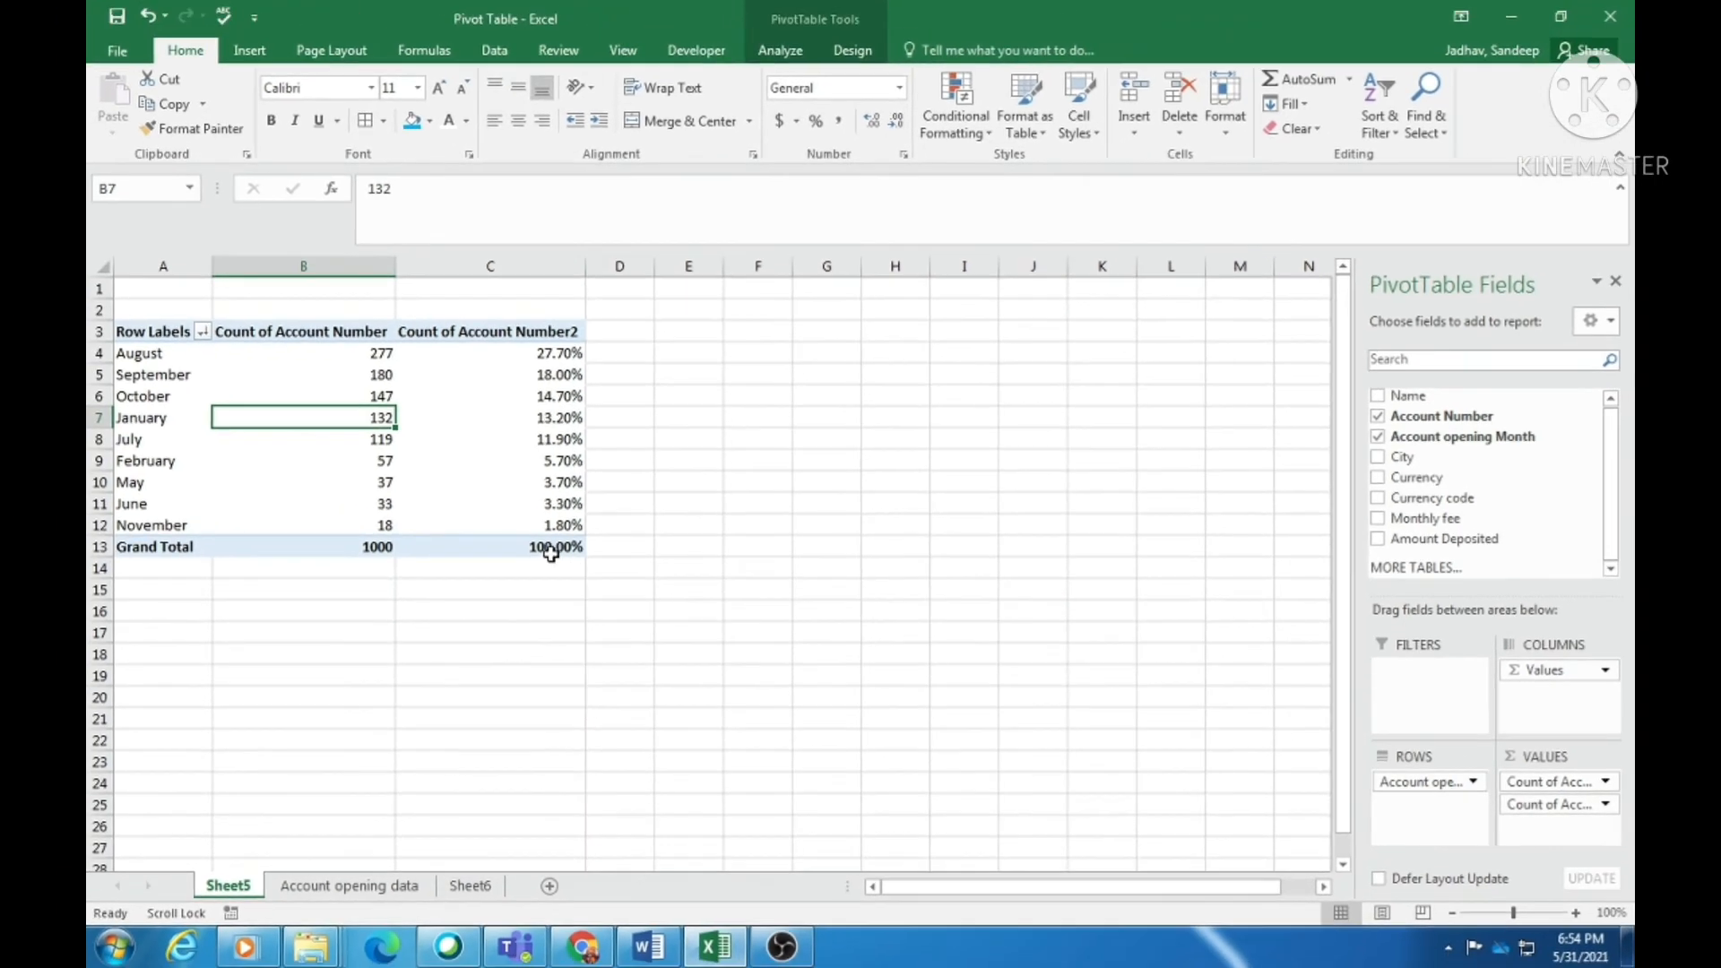
- Review the monthly percentages, then remove the second Count of Account Number field from Values
left_click(559, 359)
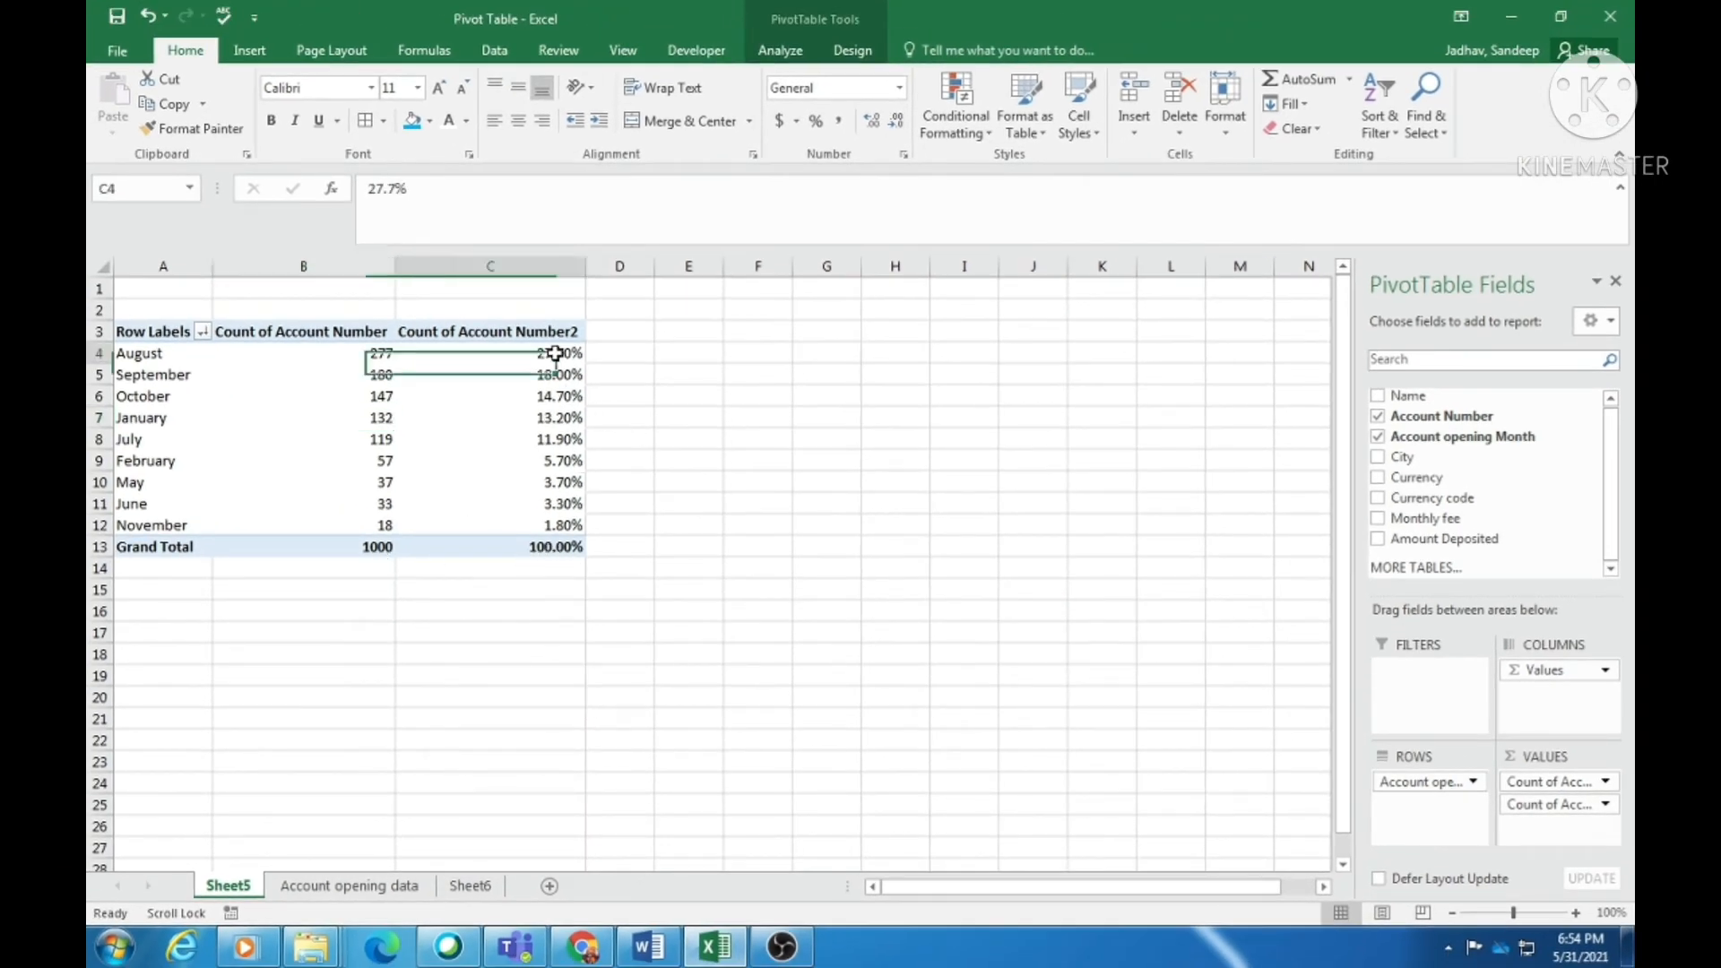
left_click(156, 363)
left_click(546, 351)
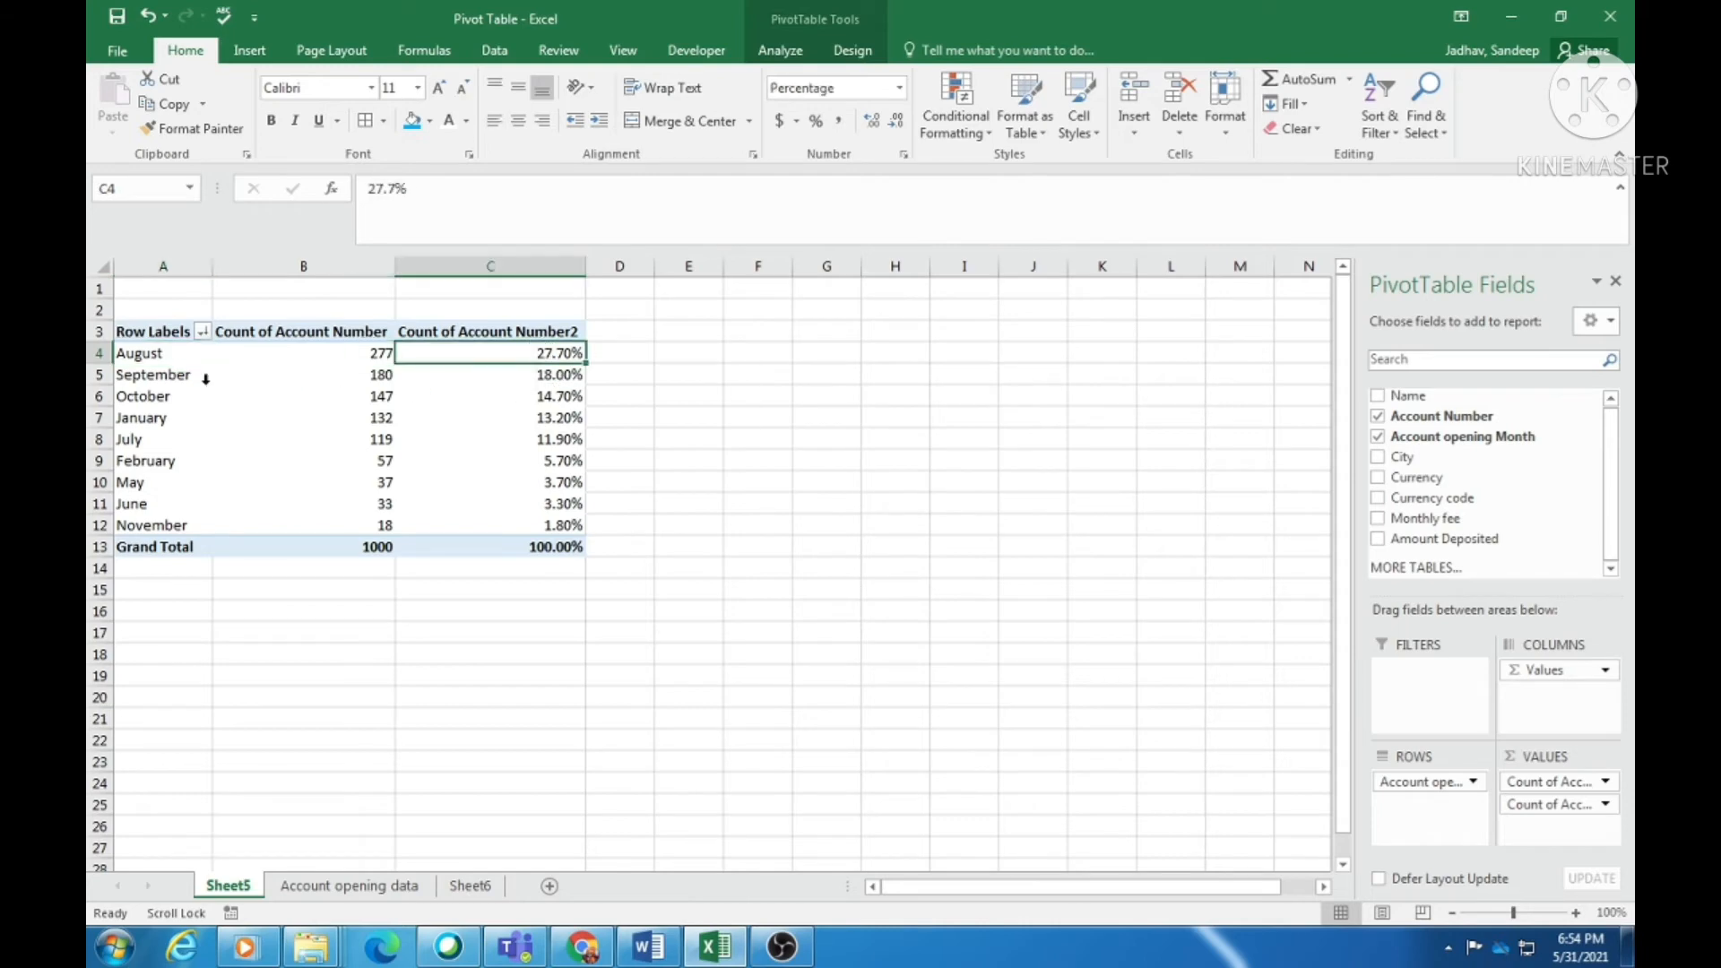
left_click(553, 376)
left_click(566, 396)
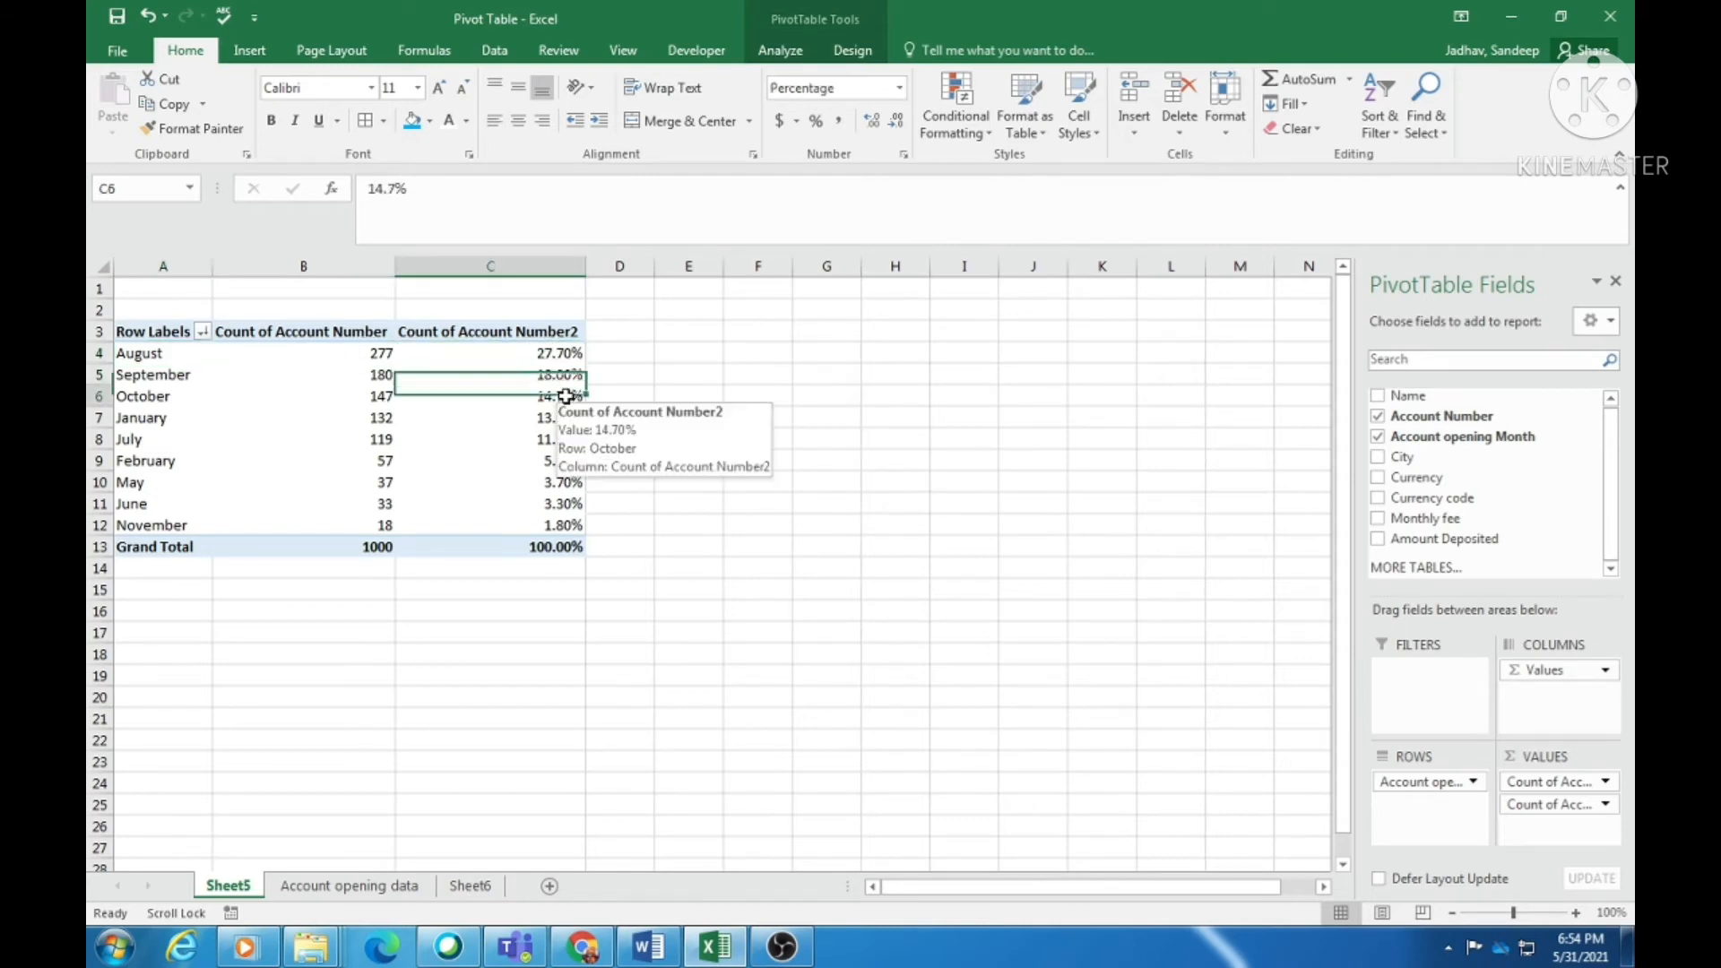
left_click_drag(557, 352, 549, 520)
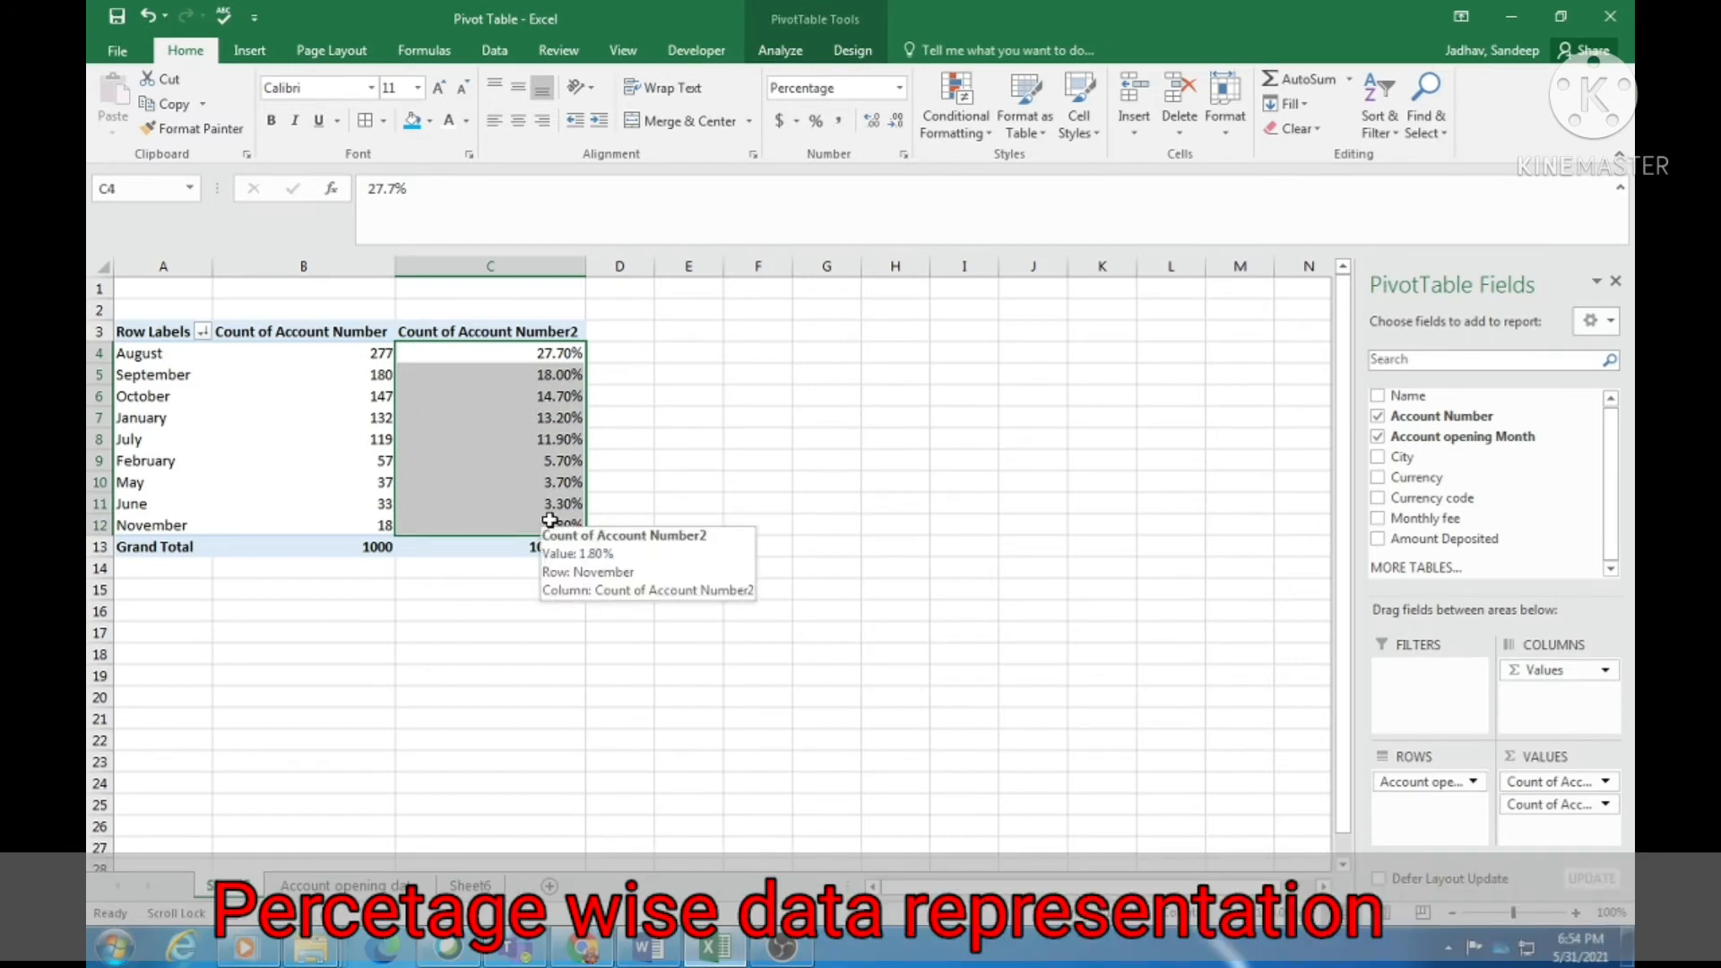
left_click(280, 435)
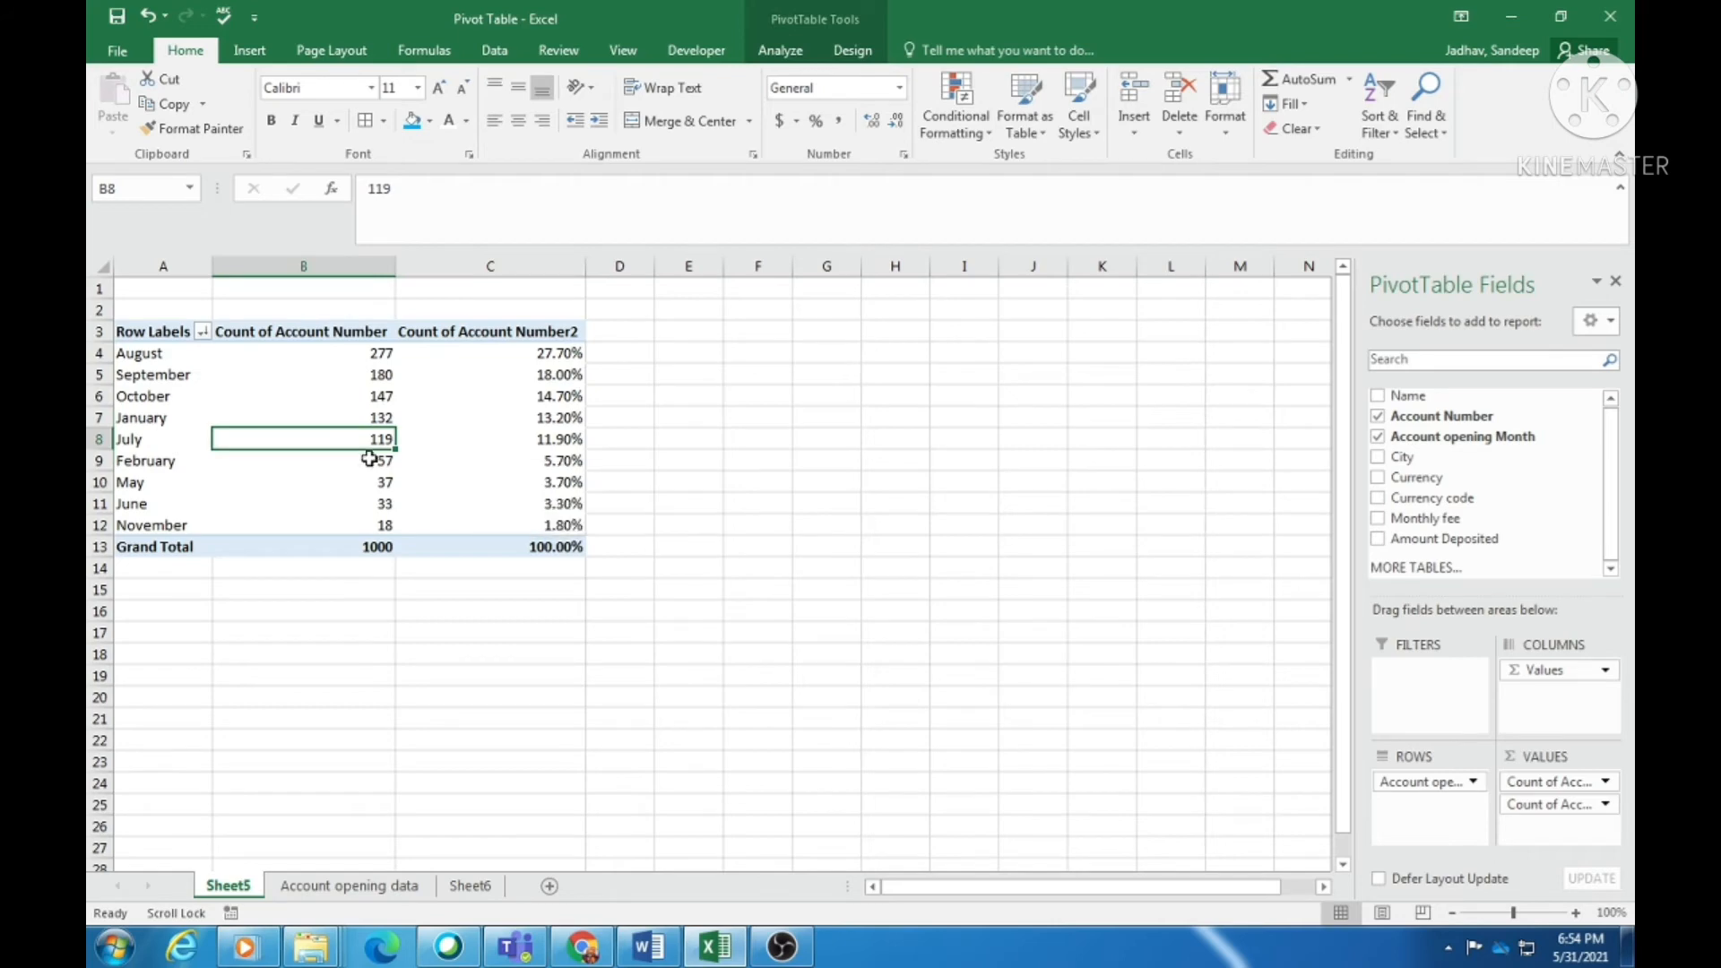
left_click(158, 405)
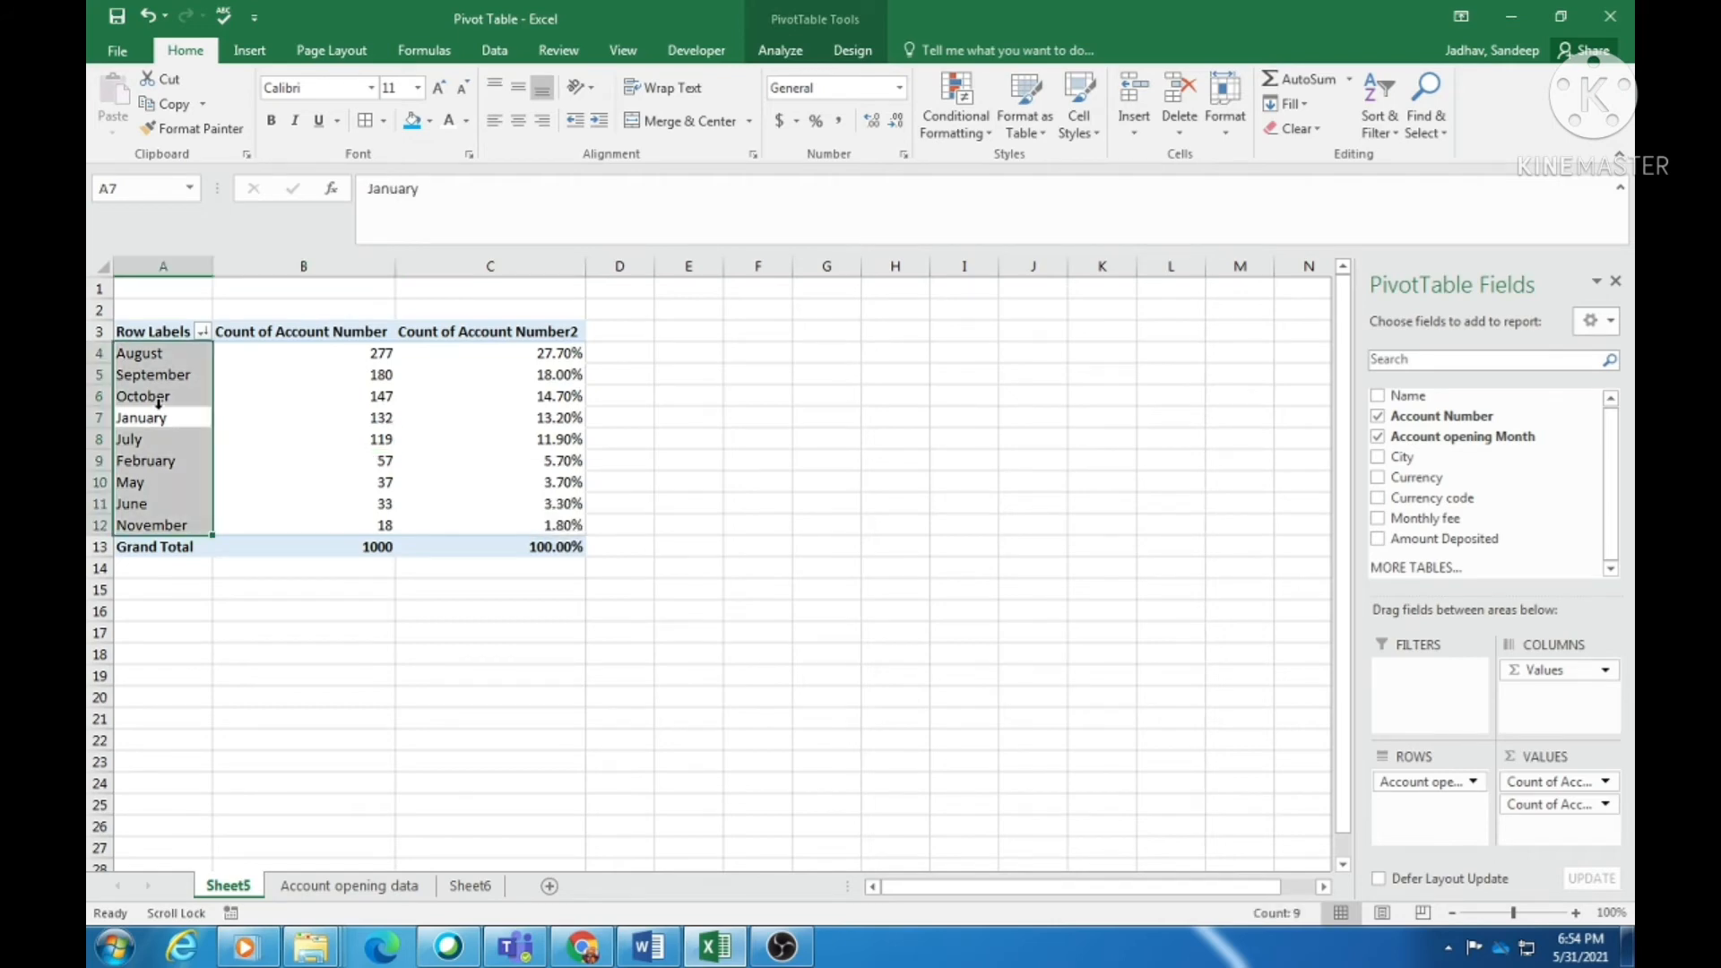
left_click(369, 408)
left_click(580, 417)
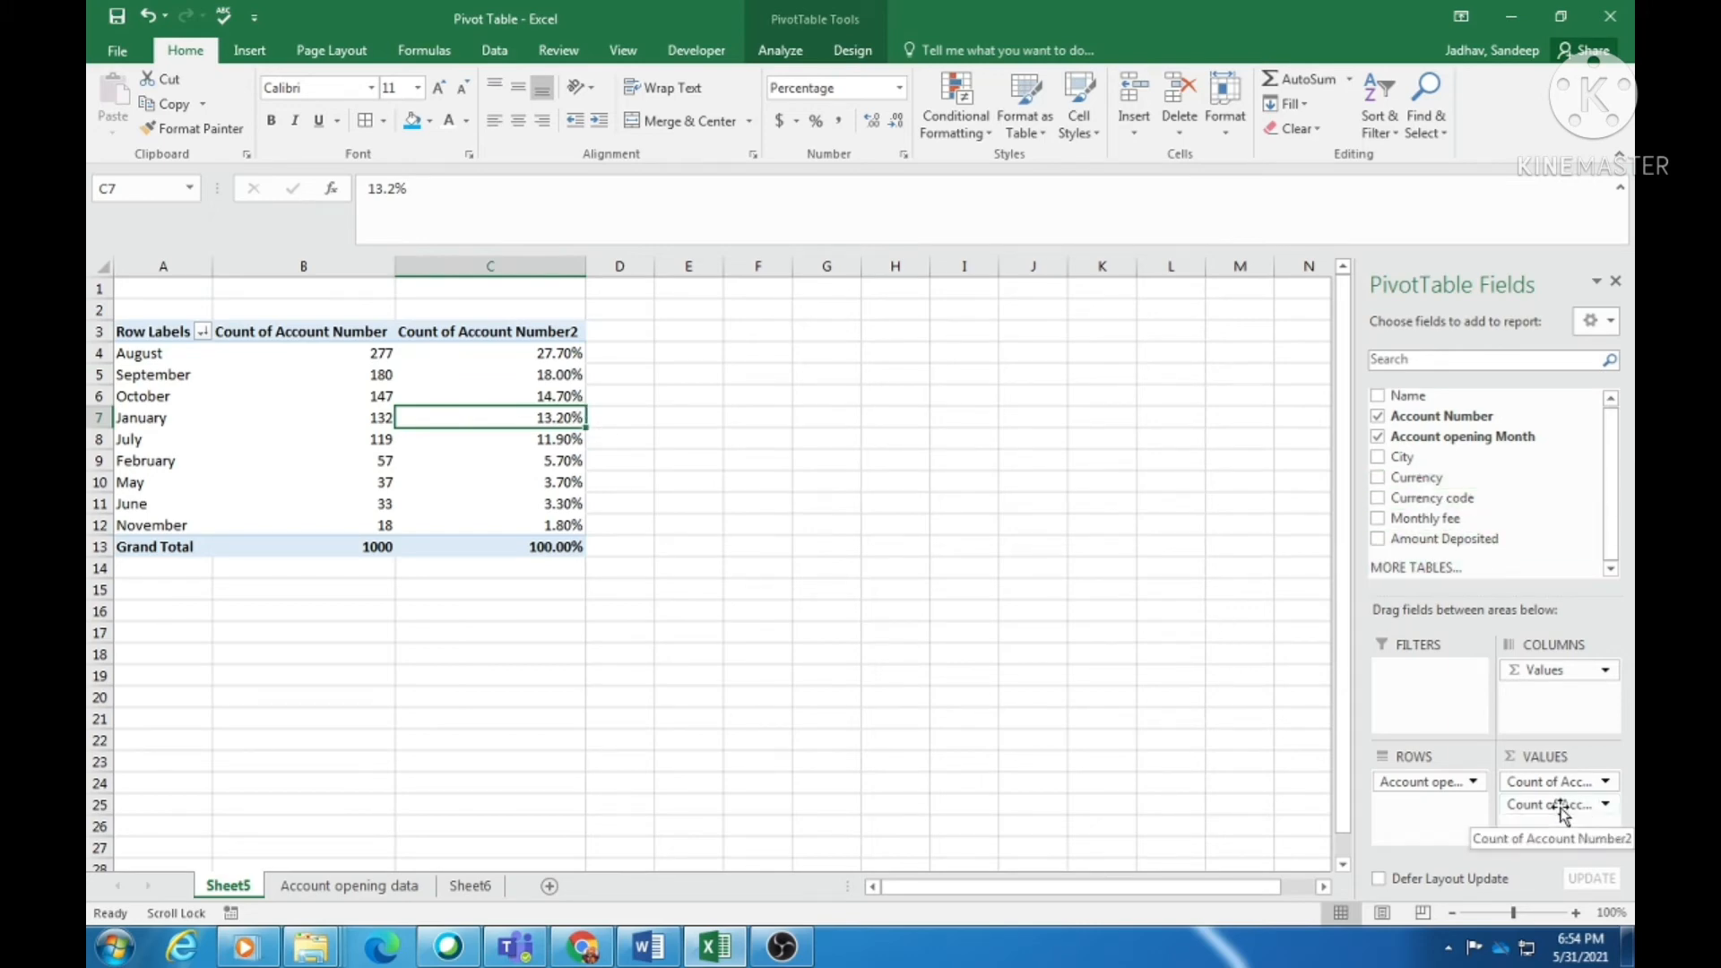
left_click_drag(1557, 802, 1522, 516)
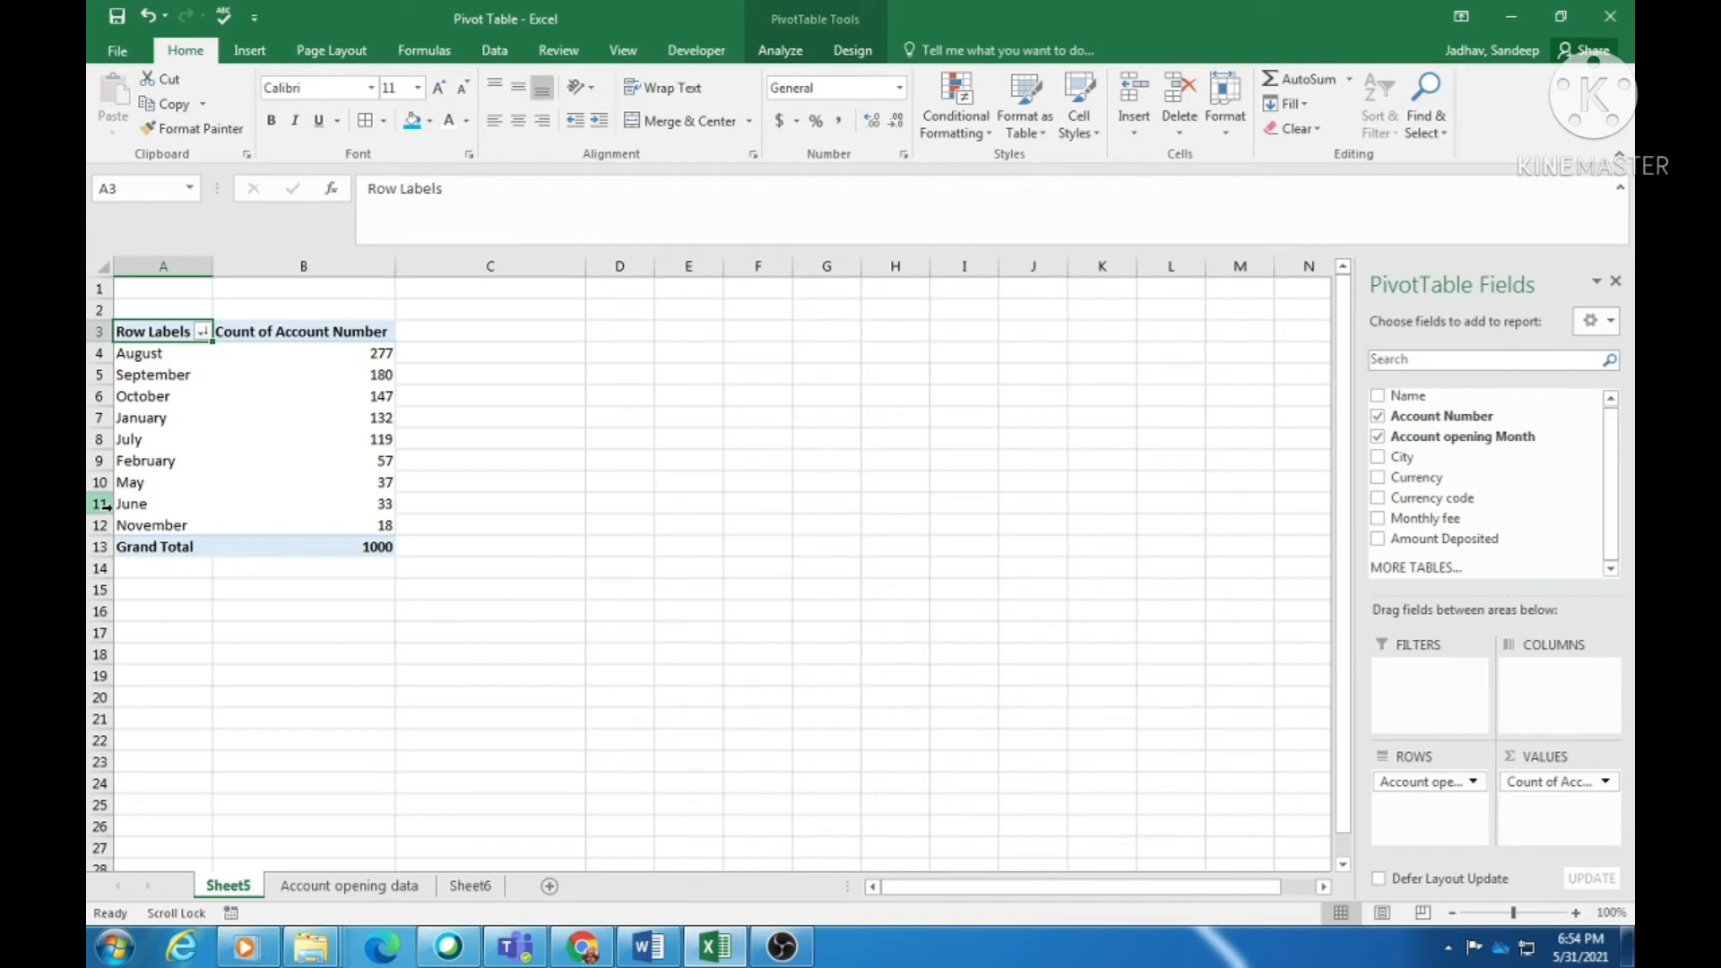
- Sort the month row labels A to Z and check that January through November appear in order
left_click(164, 354)
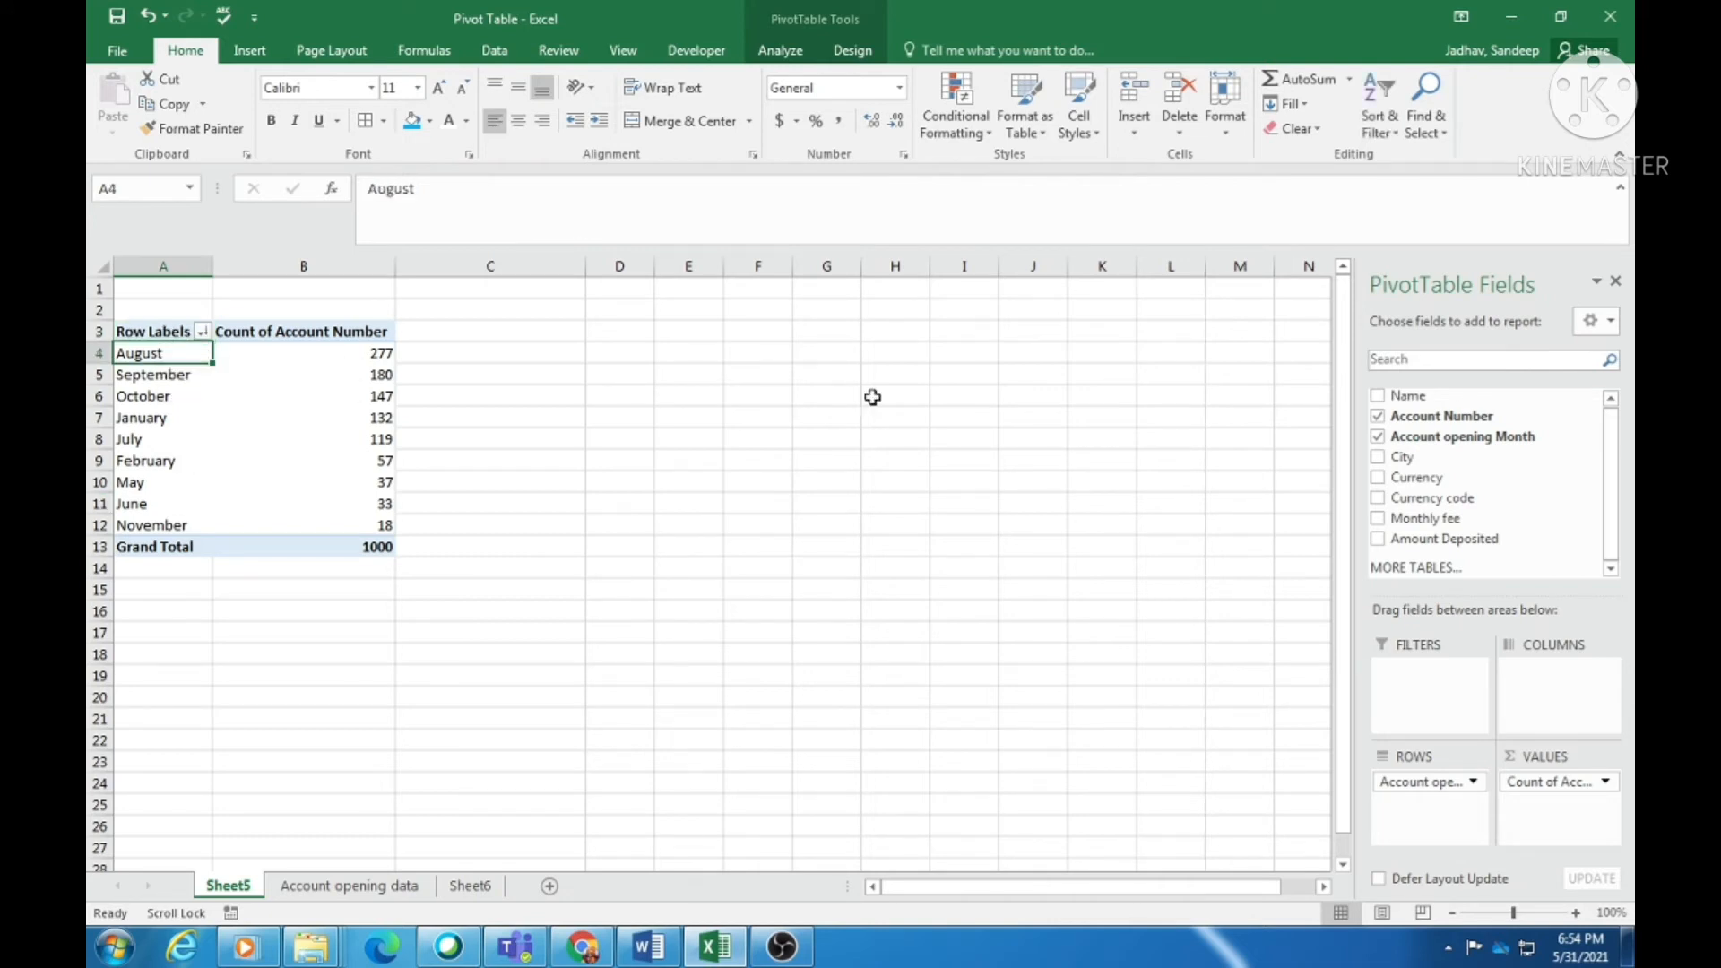
left_click(1371, 137)
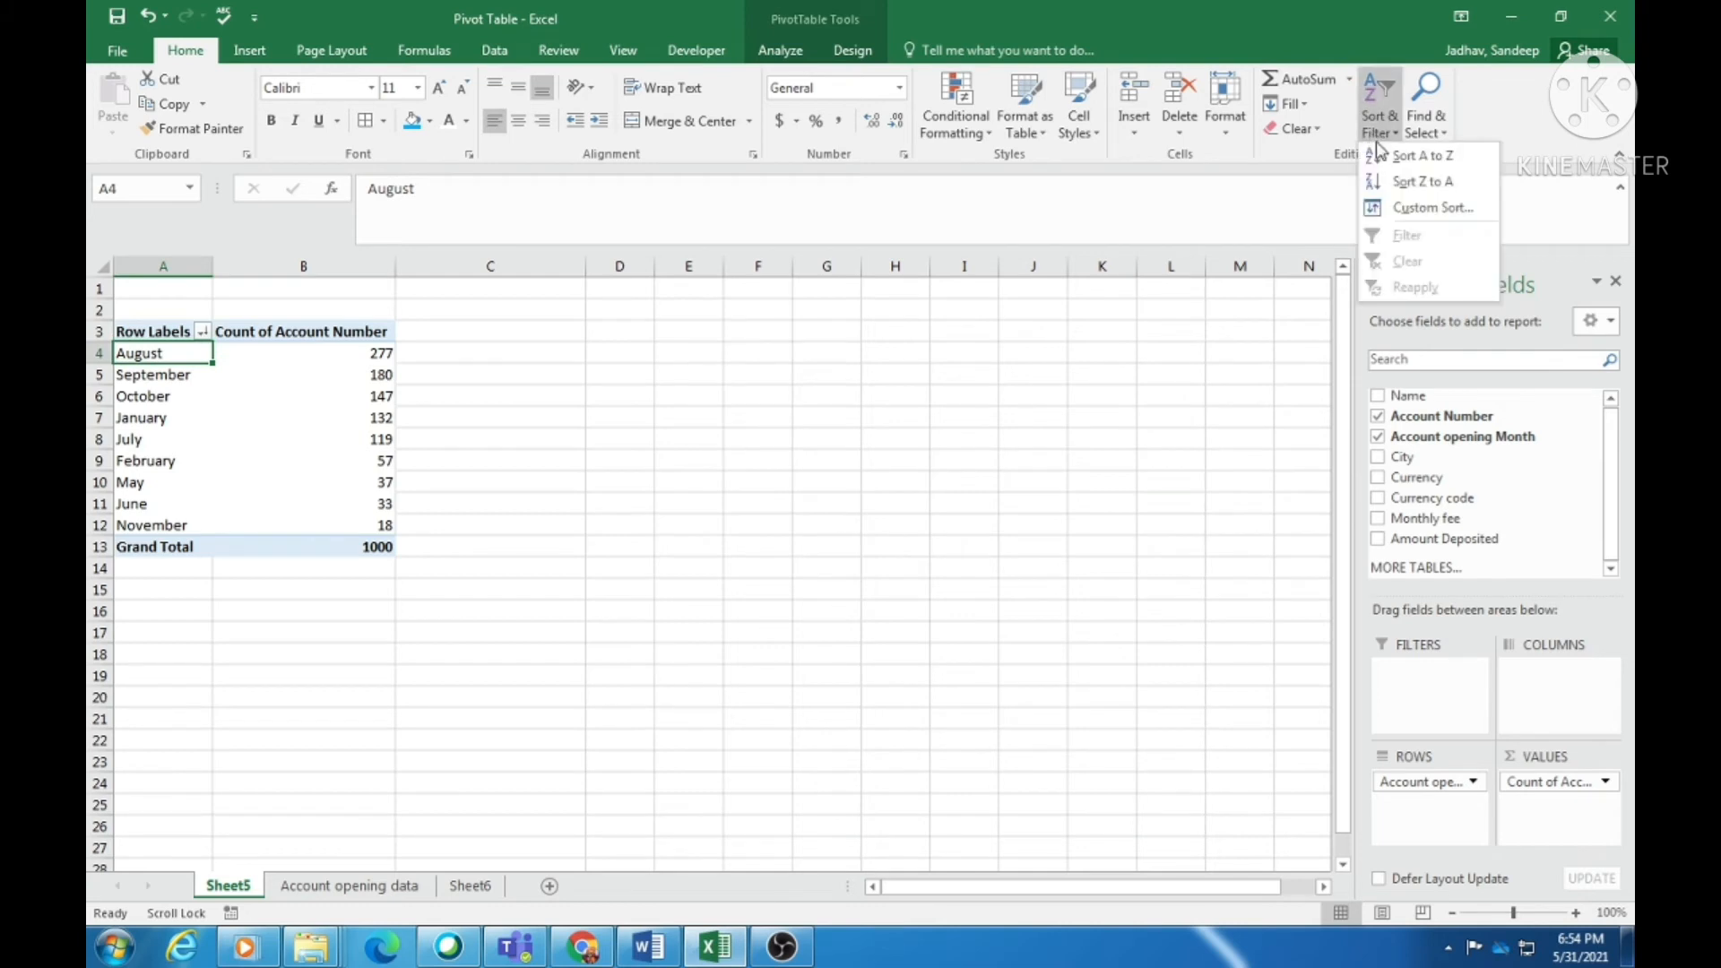
left_click(1406, 158)
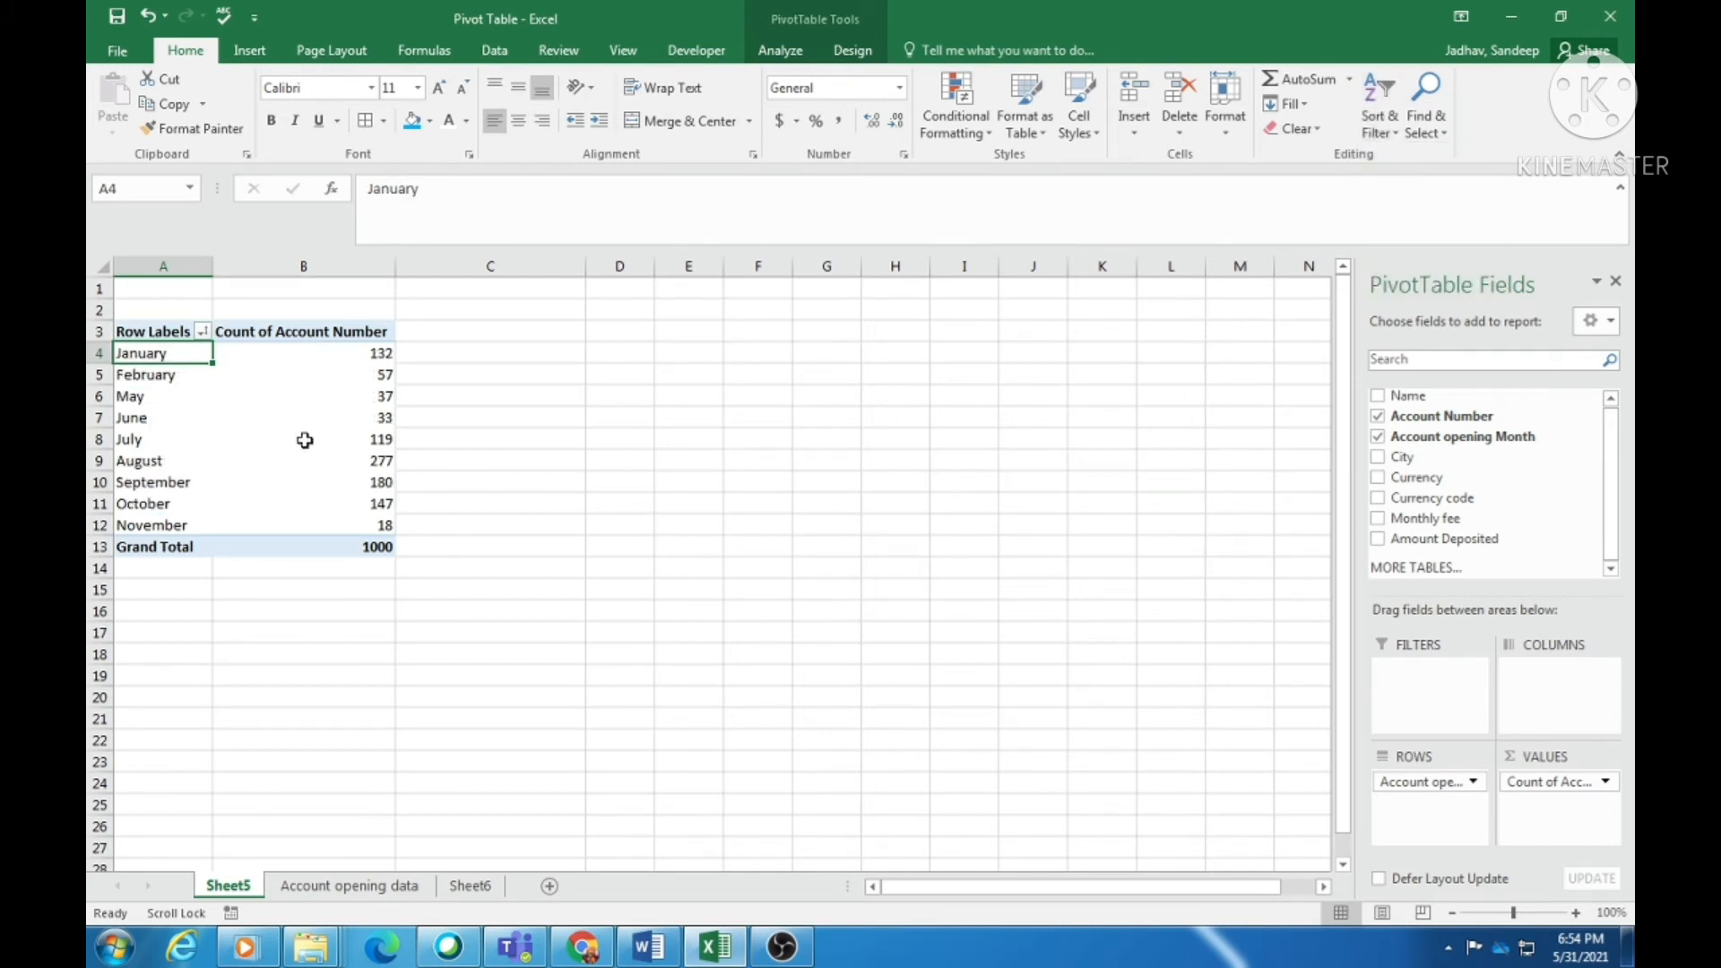
left_click(131, 389)
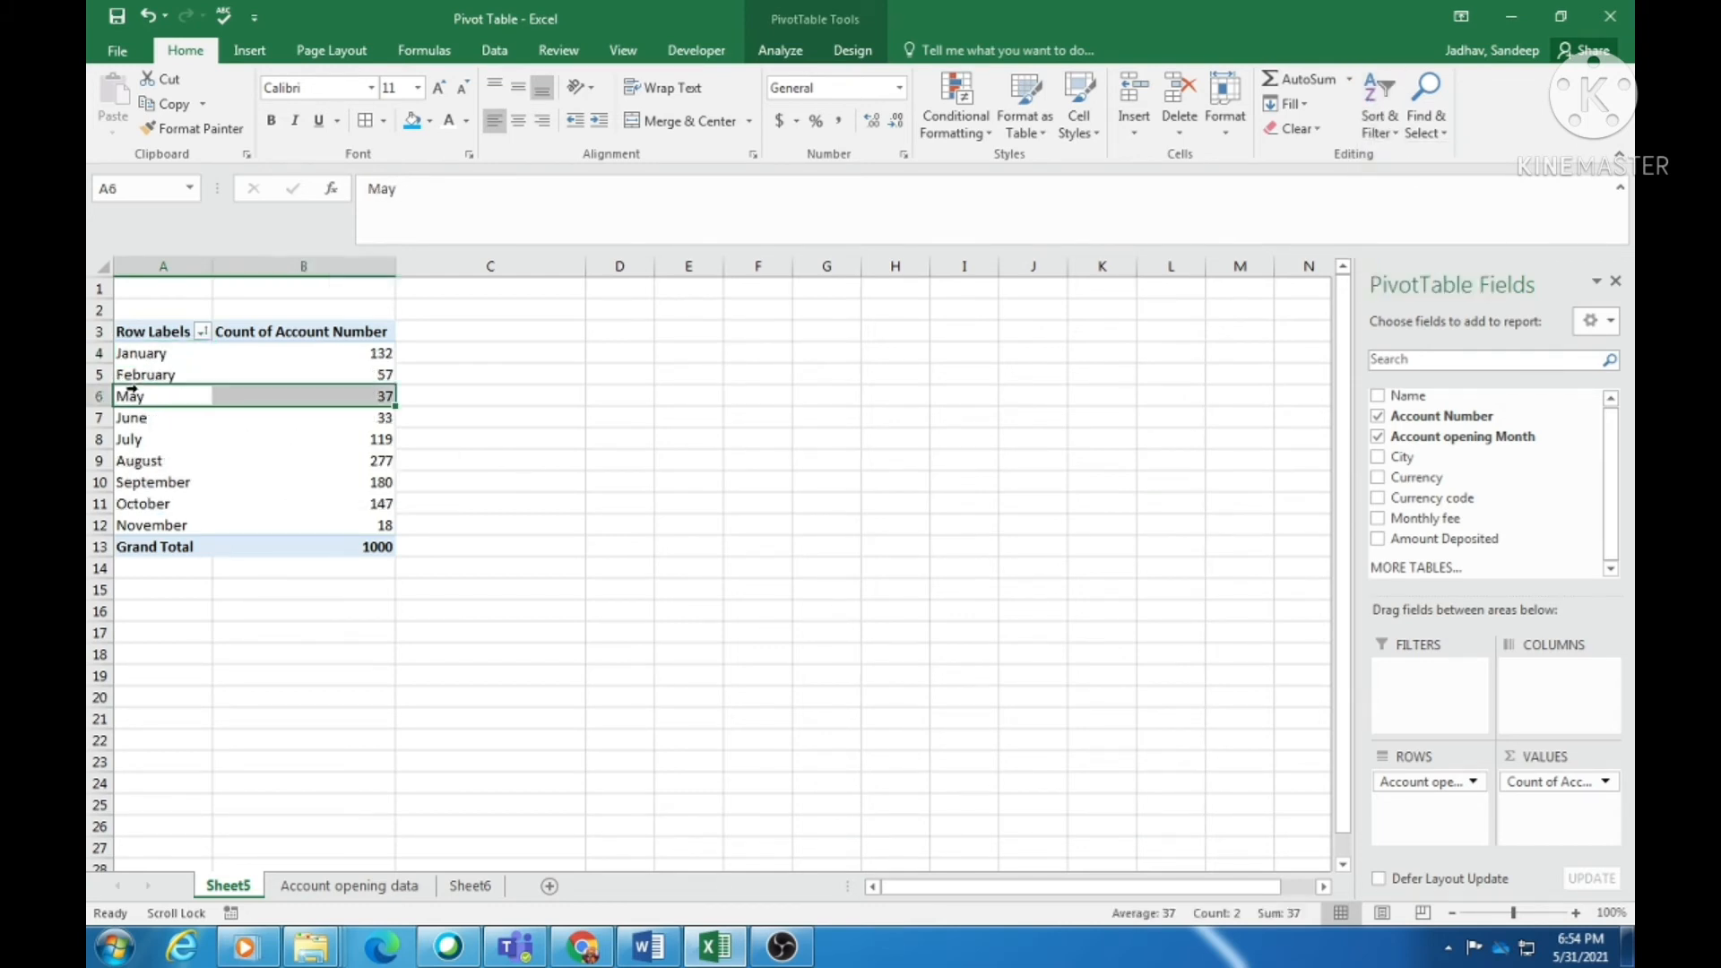
left_click(158, 459)
left_click(154, 354)
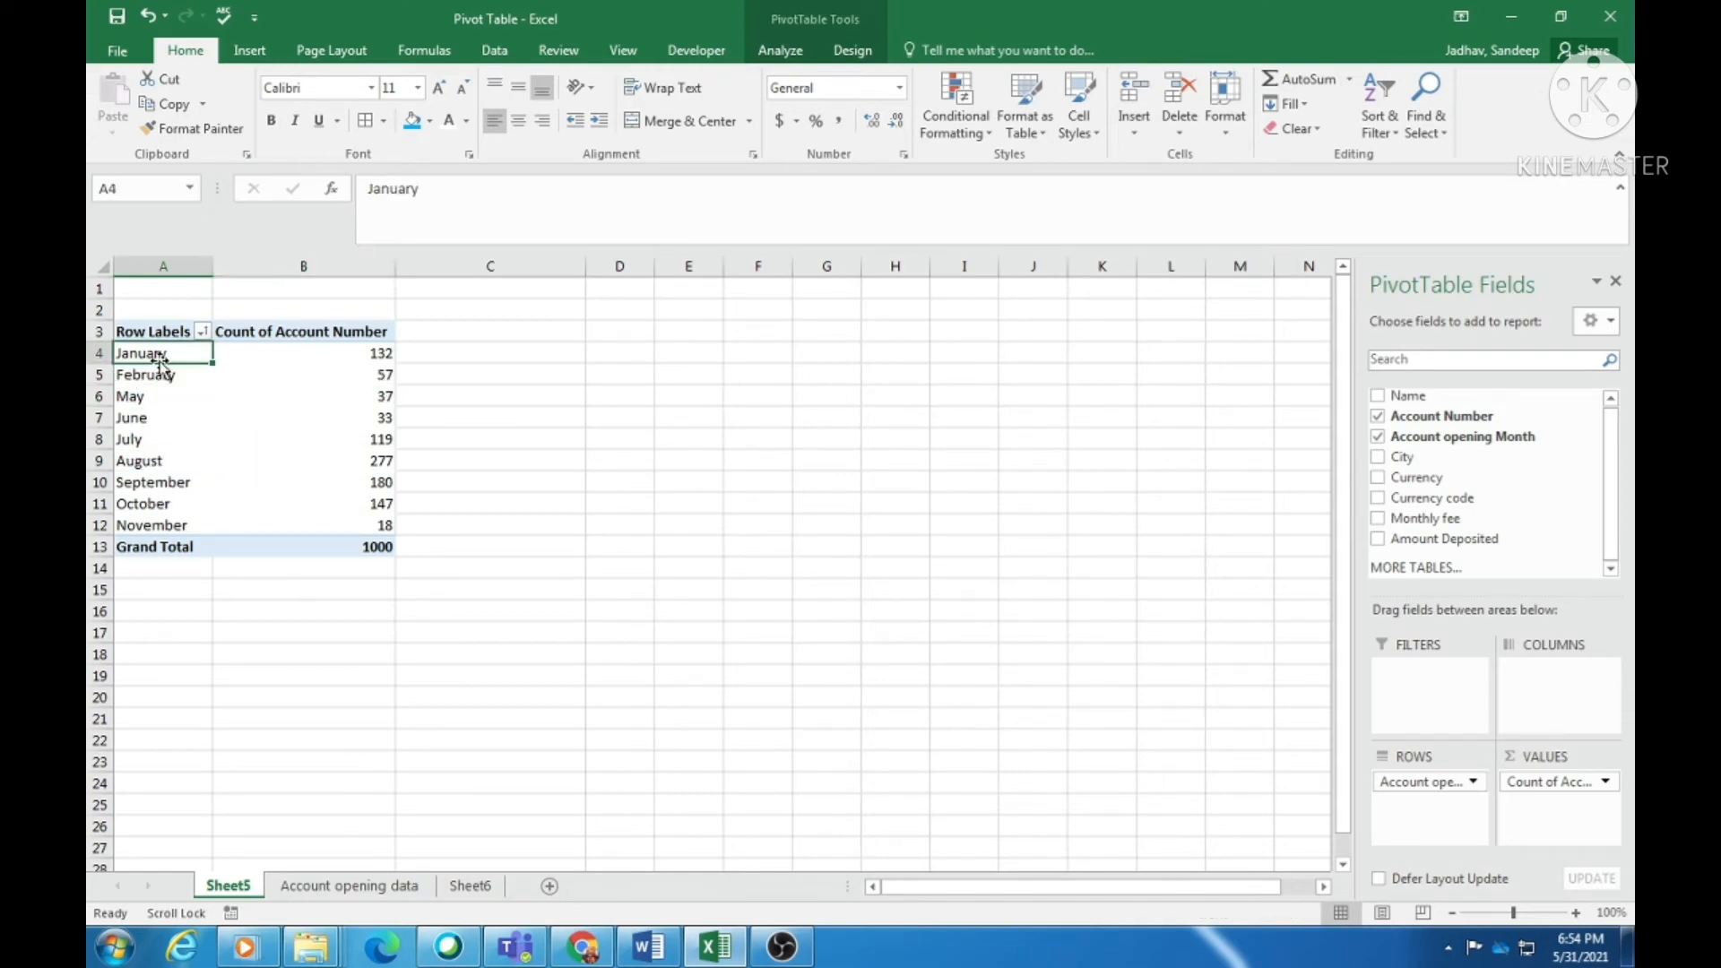
left_click(158, 441)
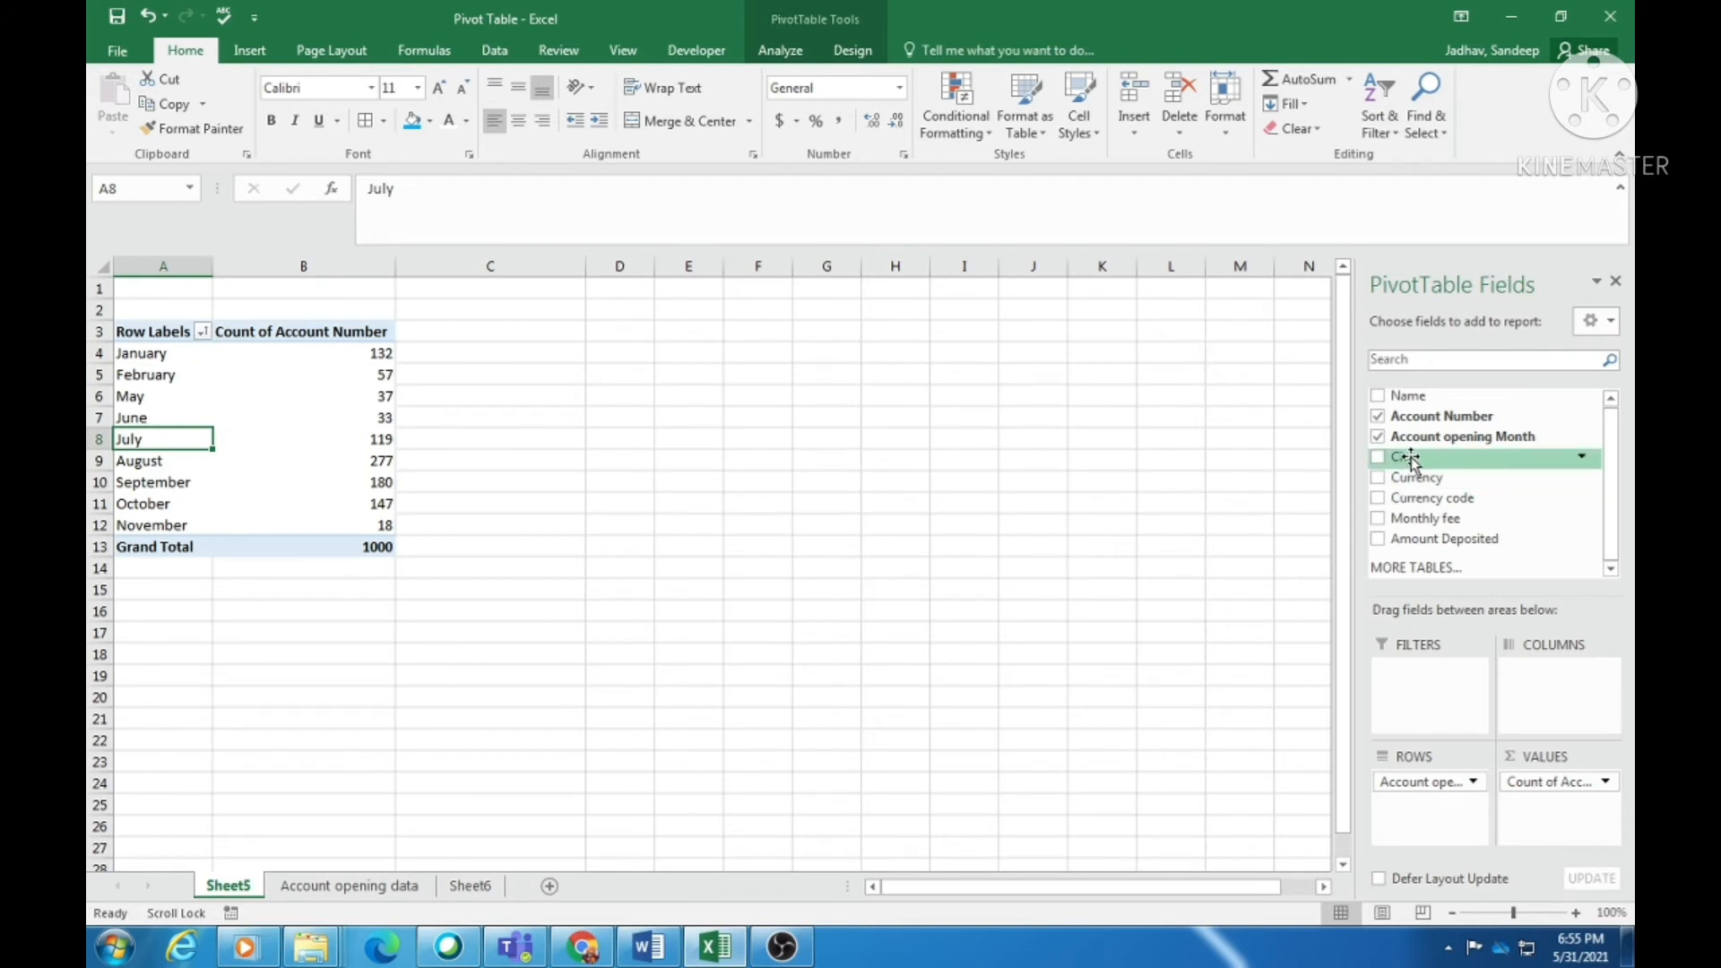
- Add City as pivot column headings and review the per-city monthly counts and totals
left_click_drag(1410, 459, 1526, 711)
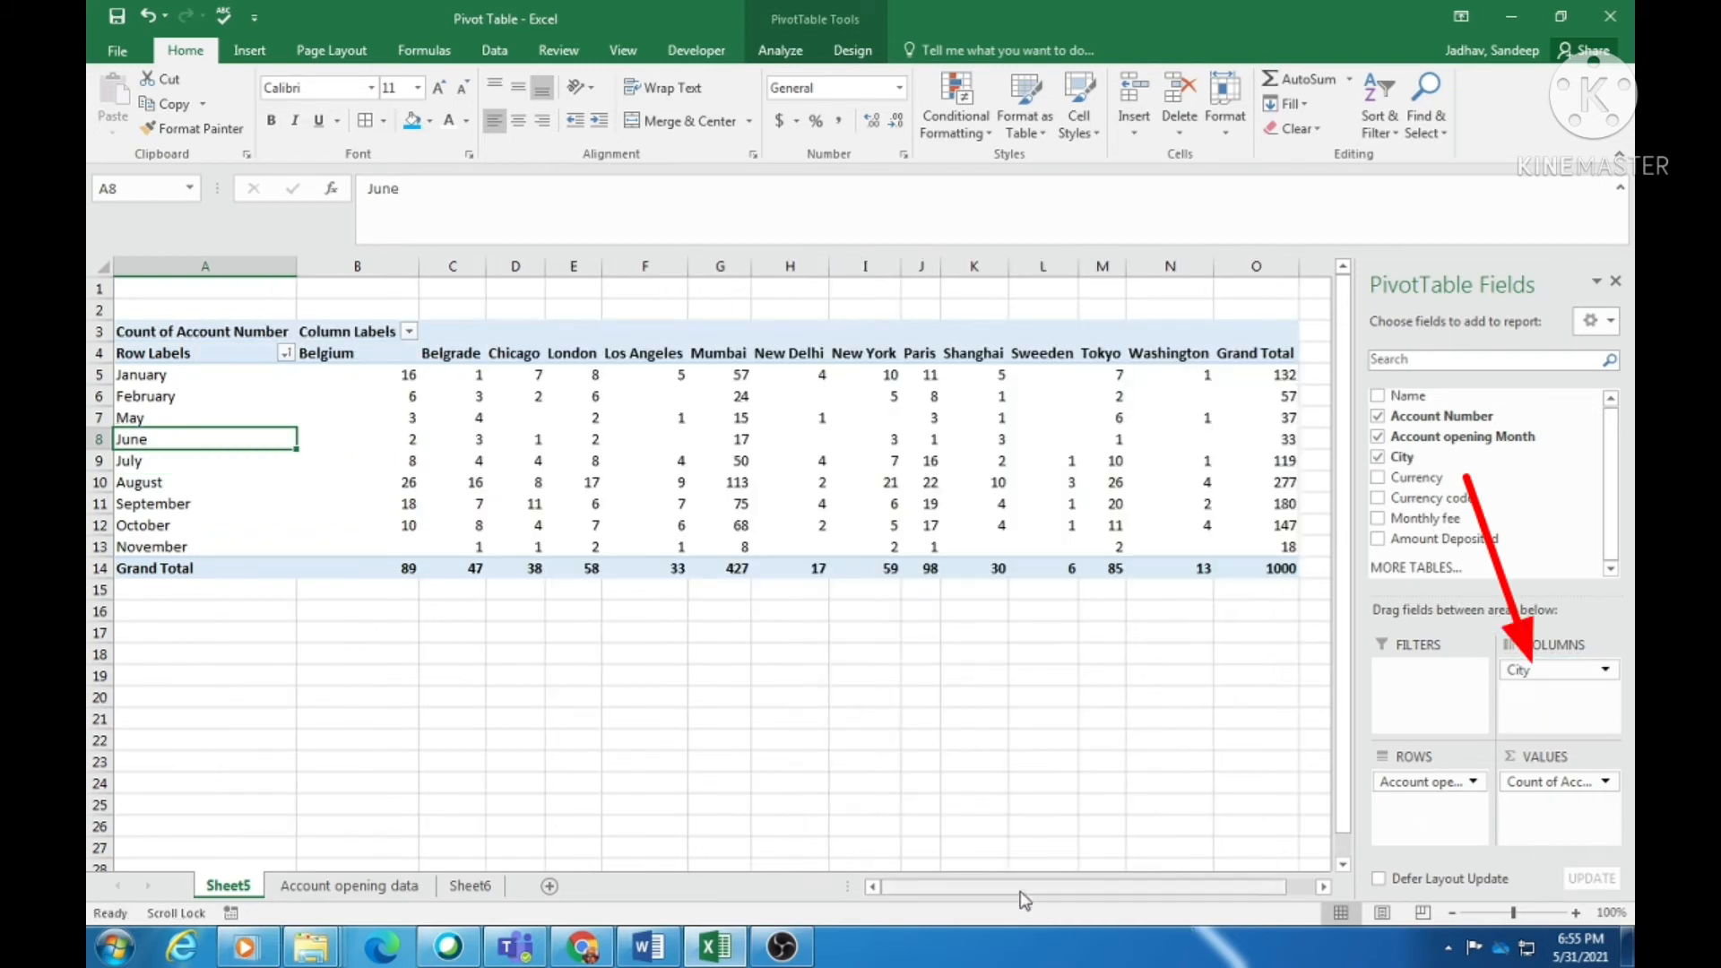
left_click(172, 378)
left_click(456, 358)
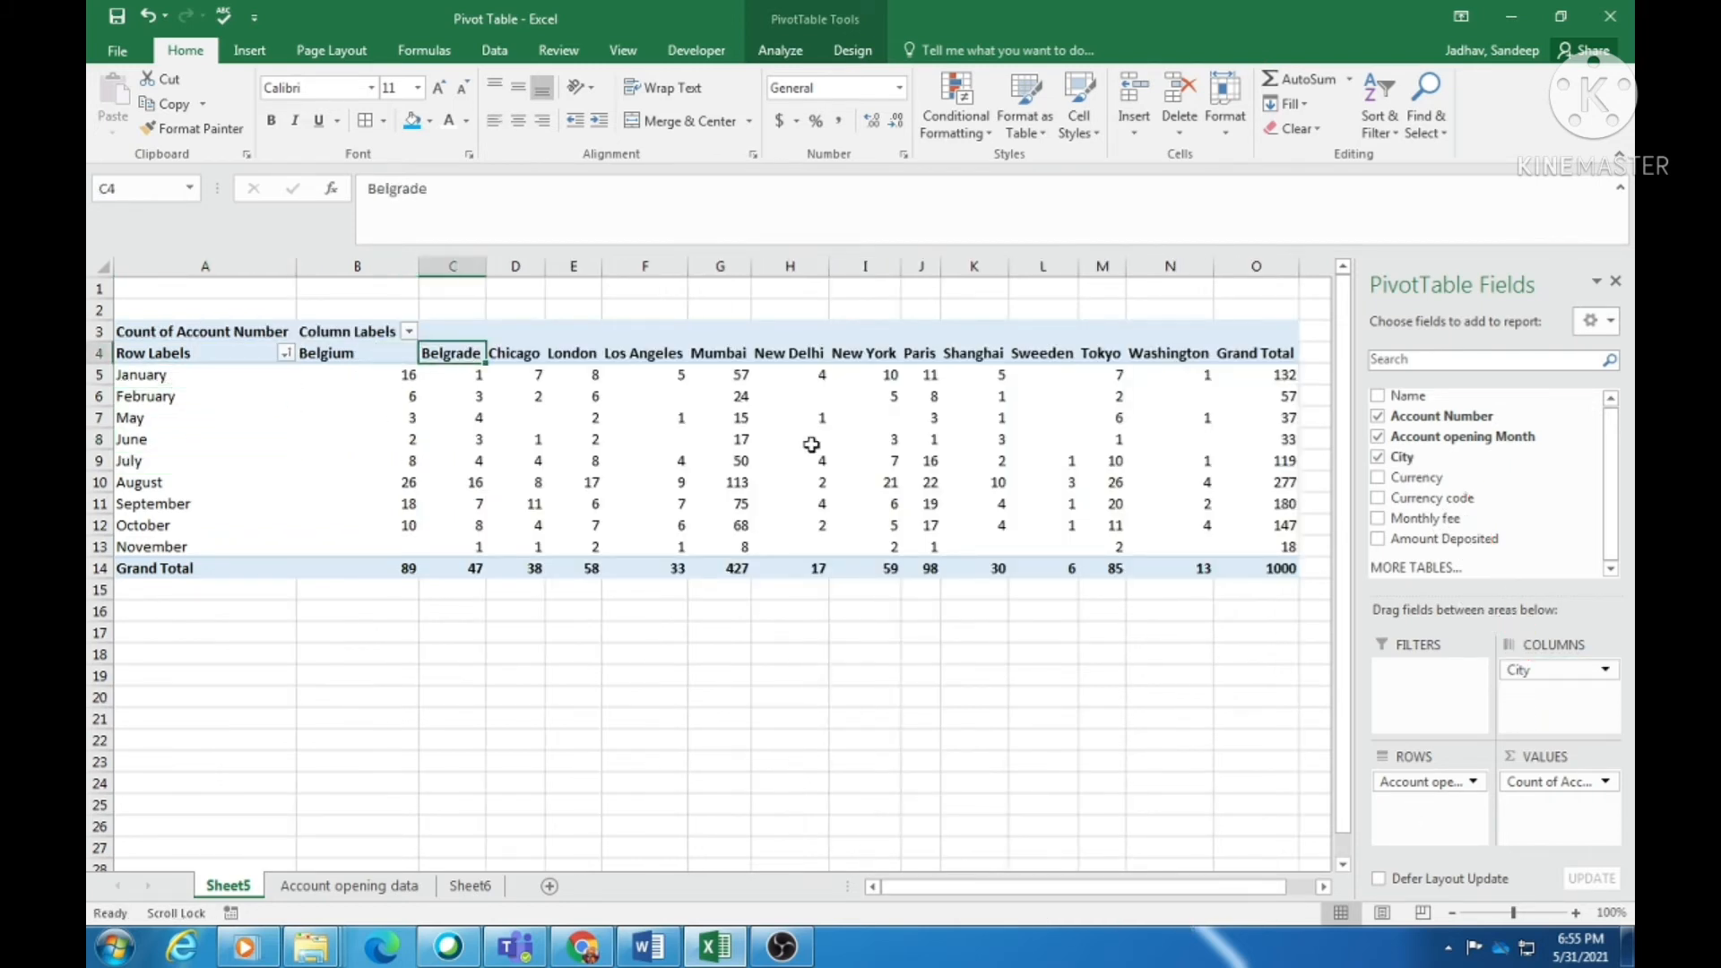
left_click(866, 457)
left_click(1271, 380)
left_click(1264, 448)
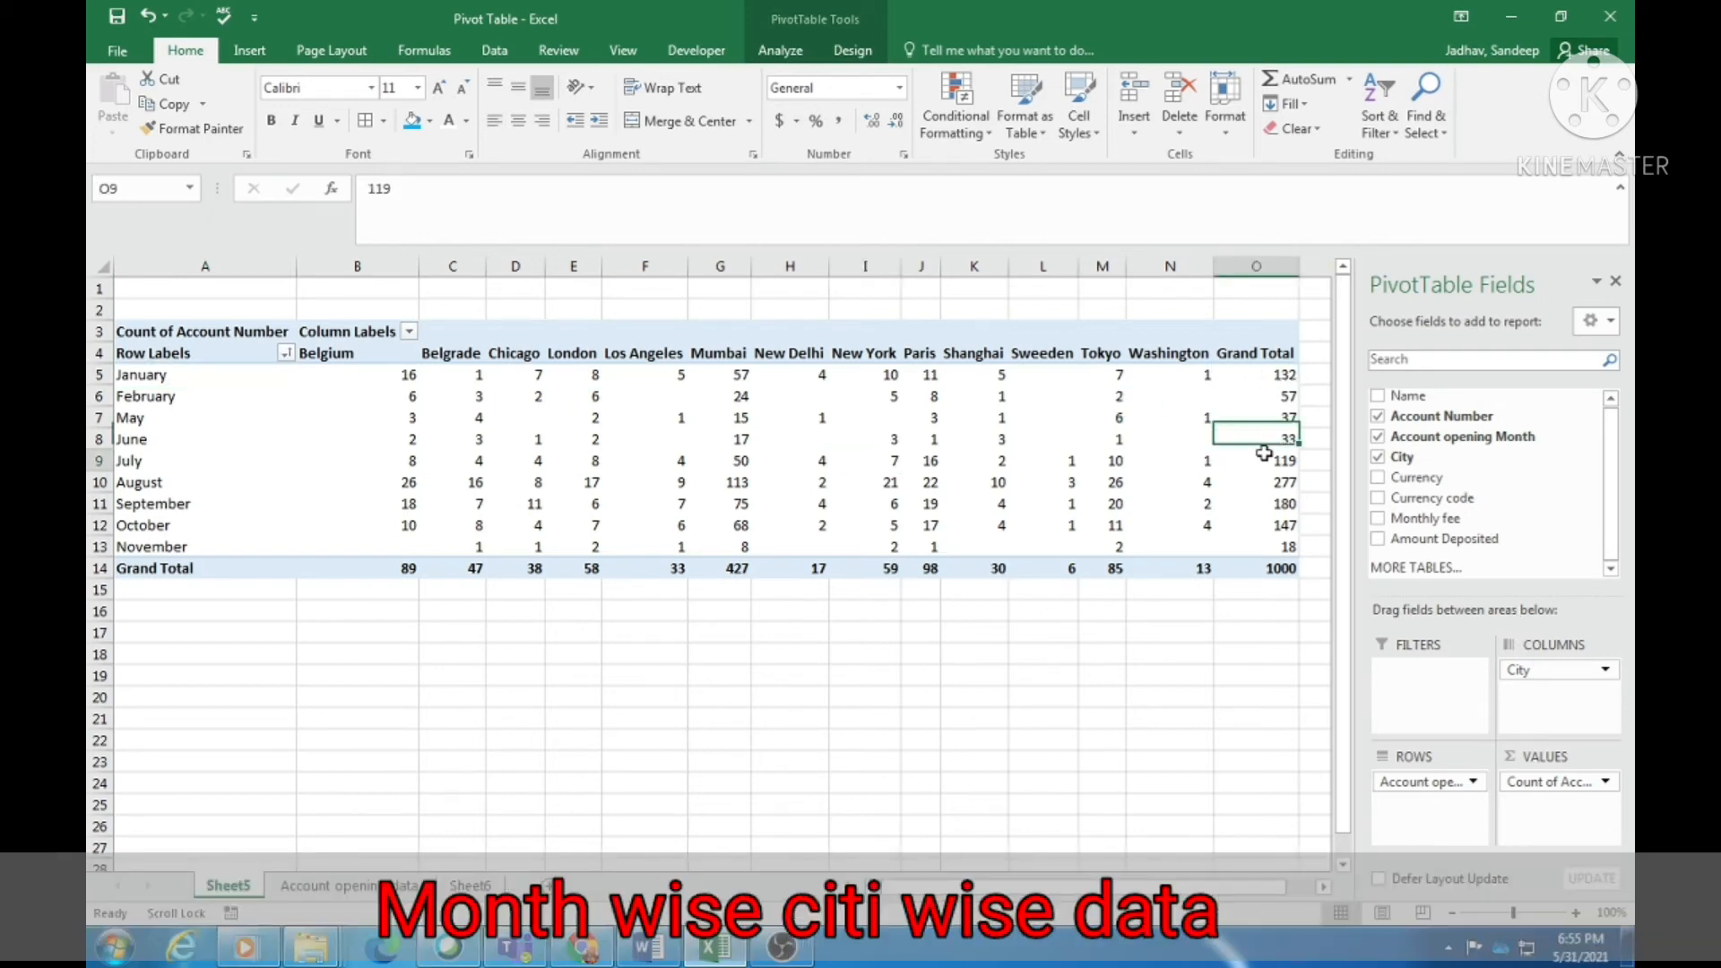
left_click(1264, 525)
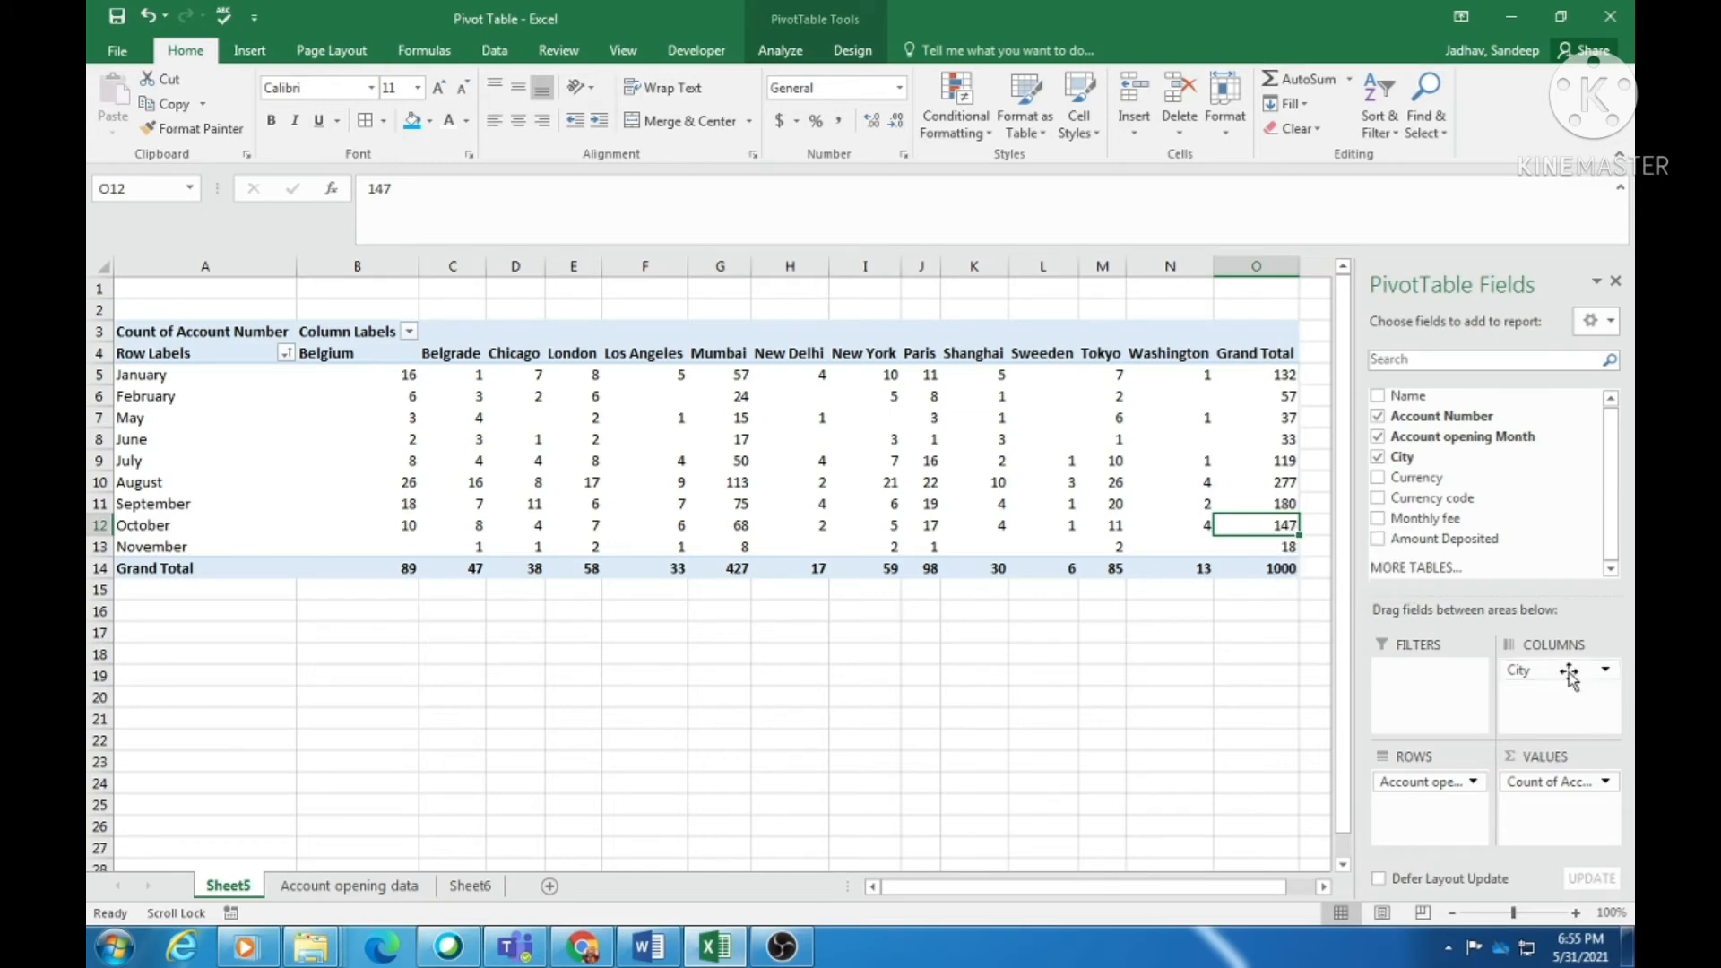
- Move City to rows and Account opening Month to columns, then remove the Count of Account Number field
left_click_drag(1564, 673, 1432, 842)
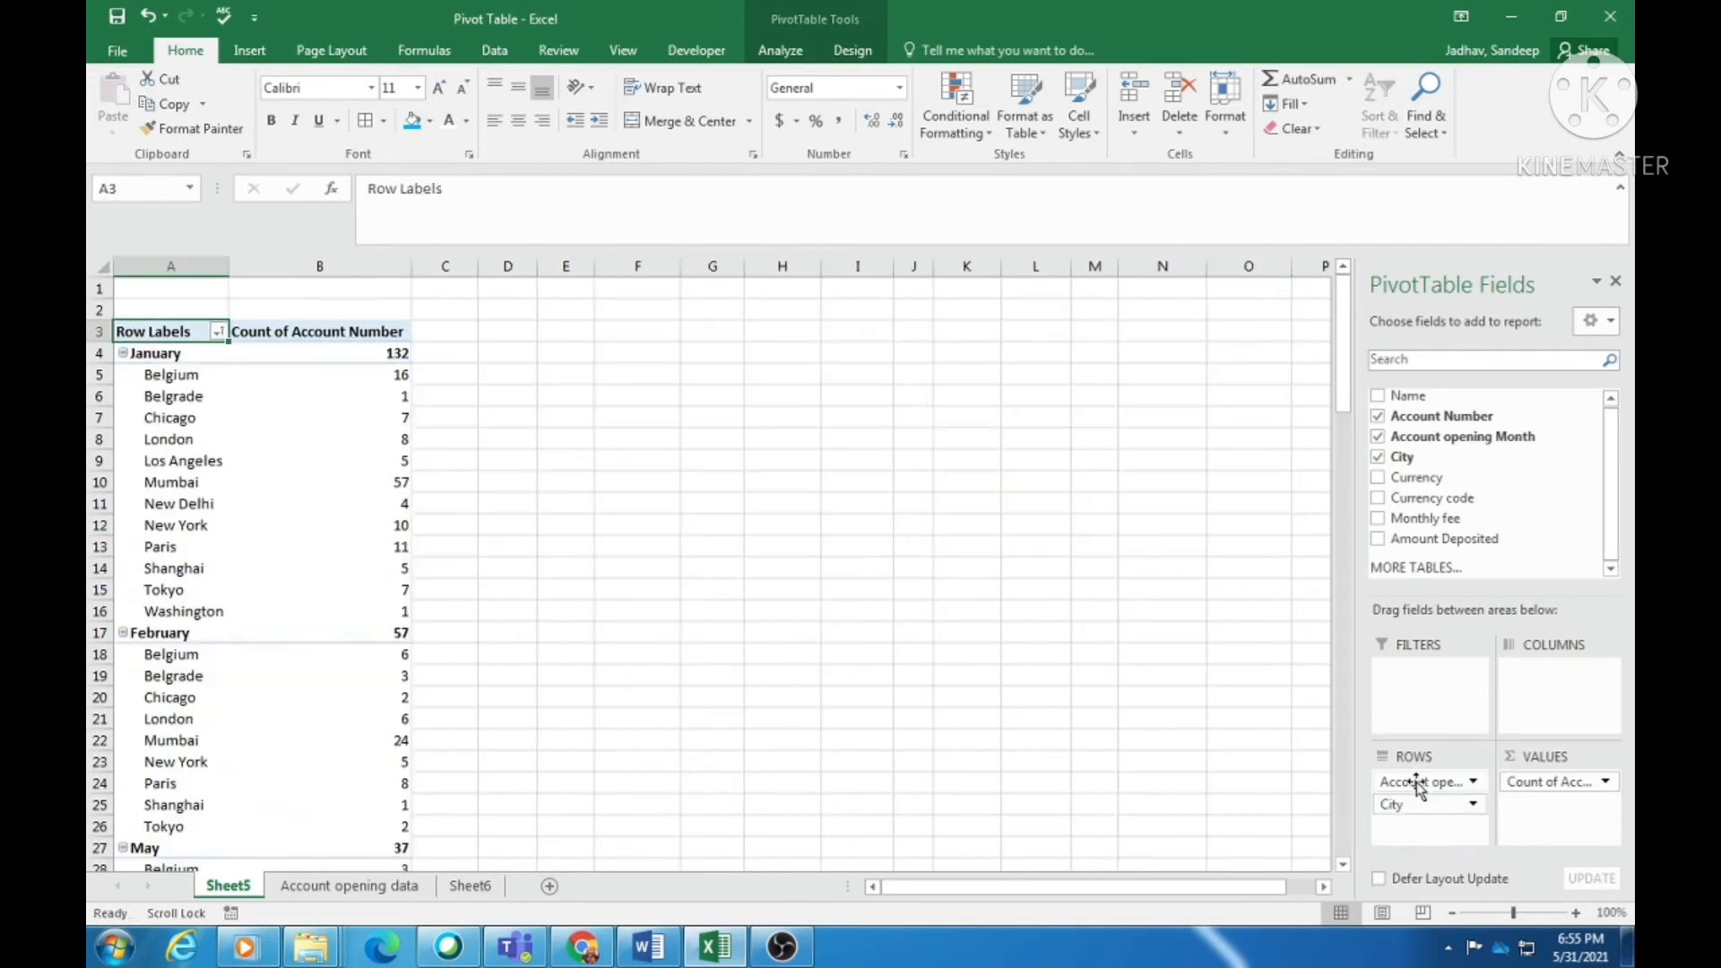
left_click_drag(1425, 781, 1539, 714)
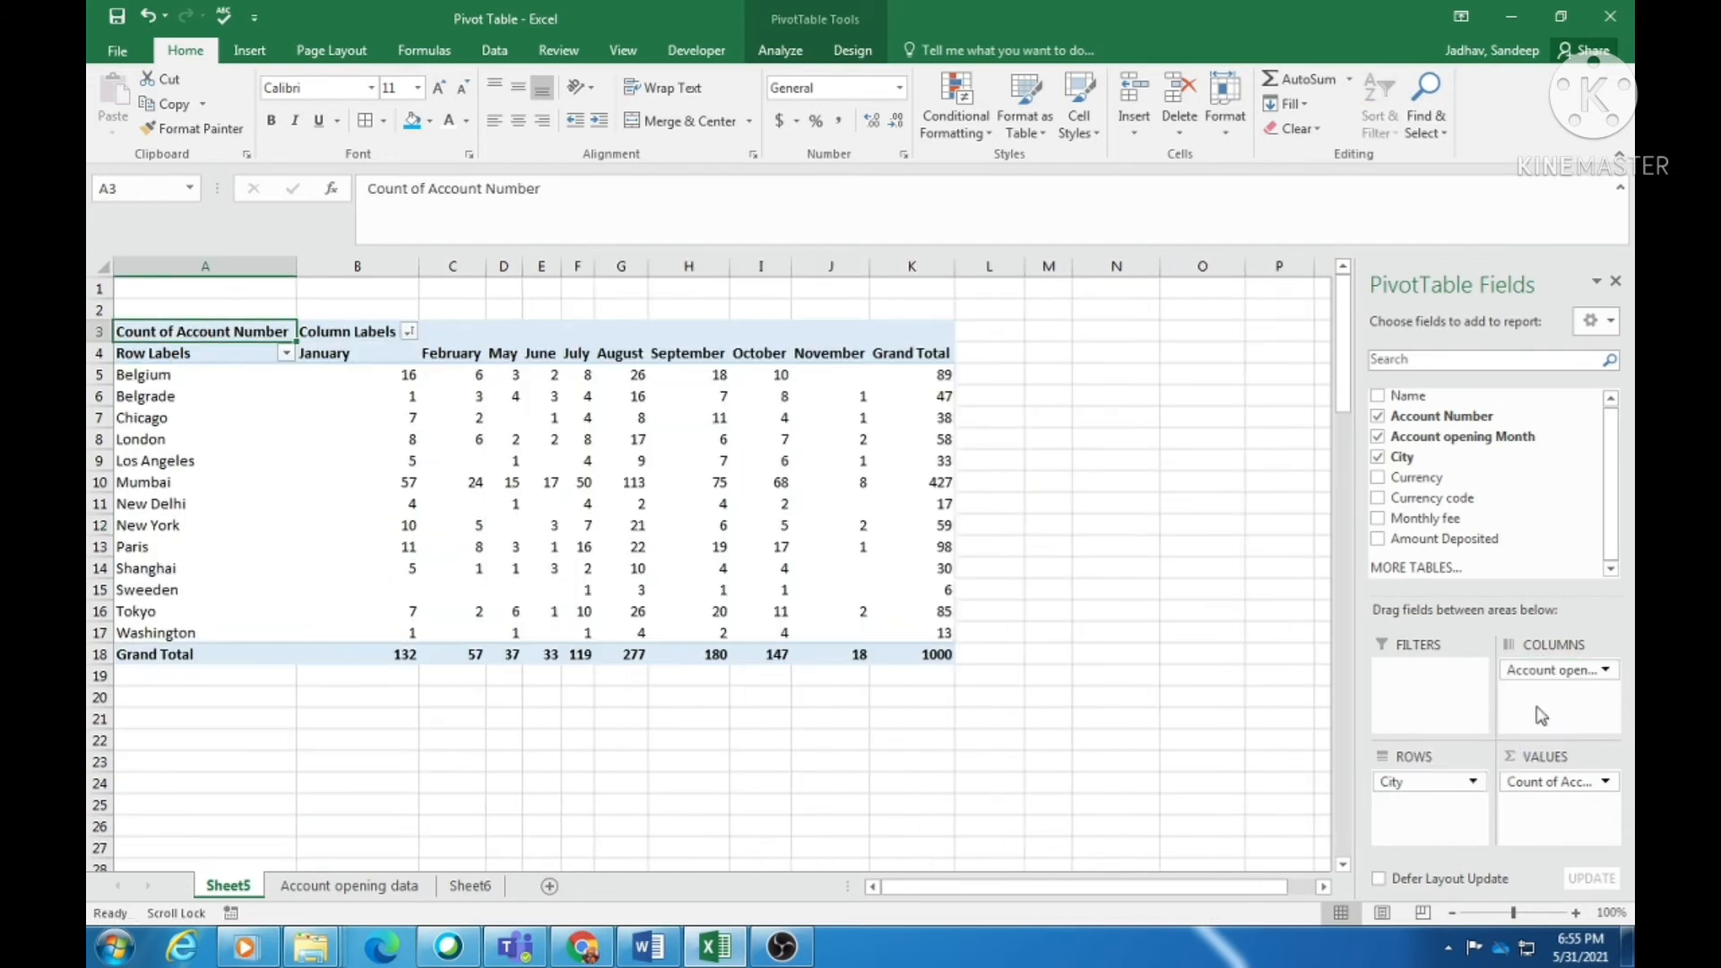
left_click(194, 399)
left_click(173, 520)
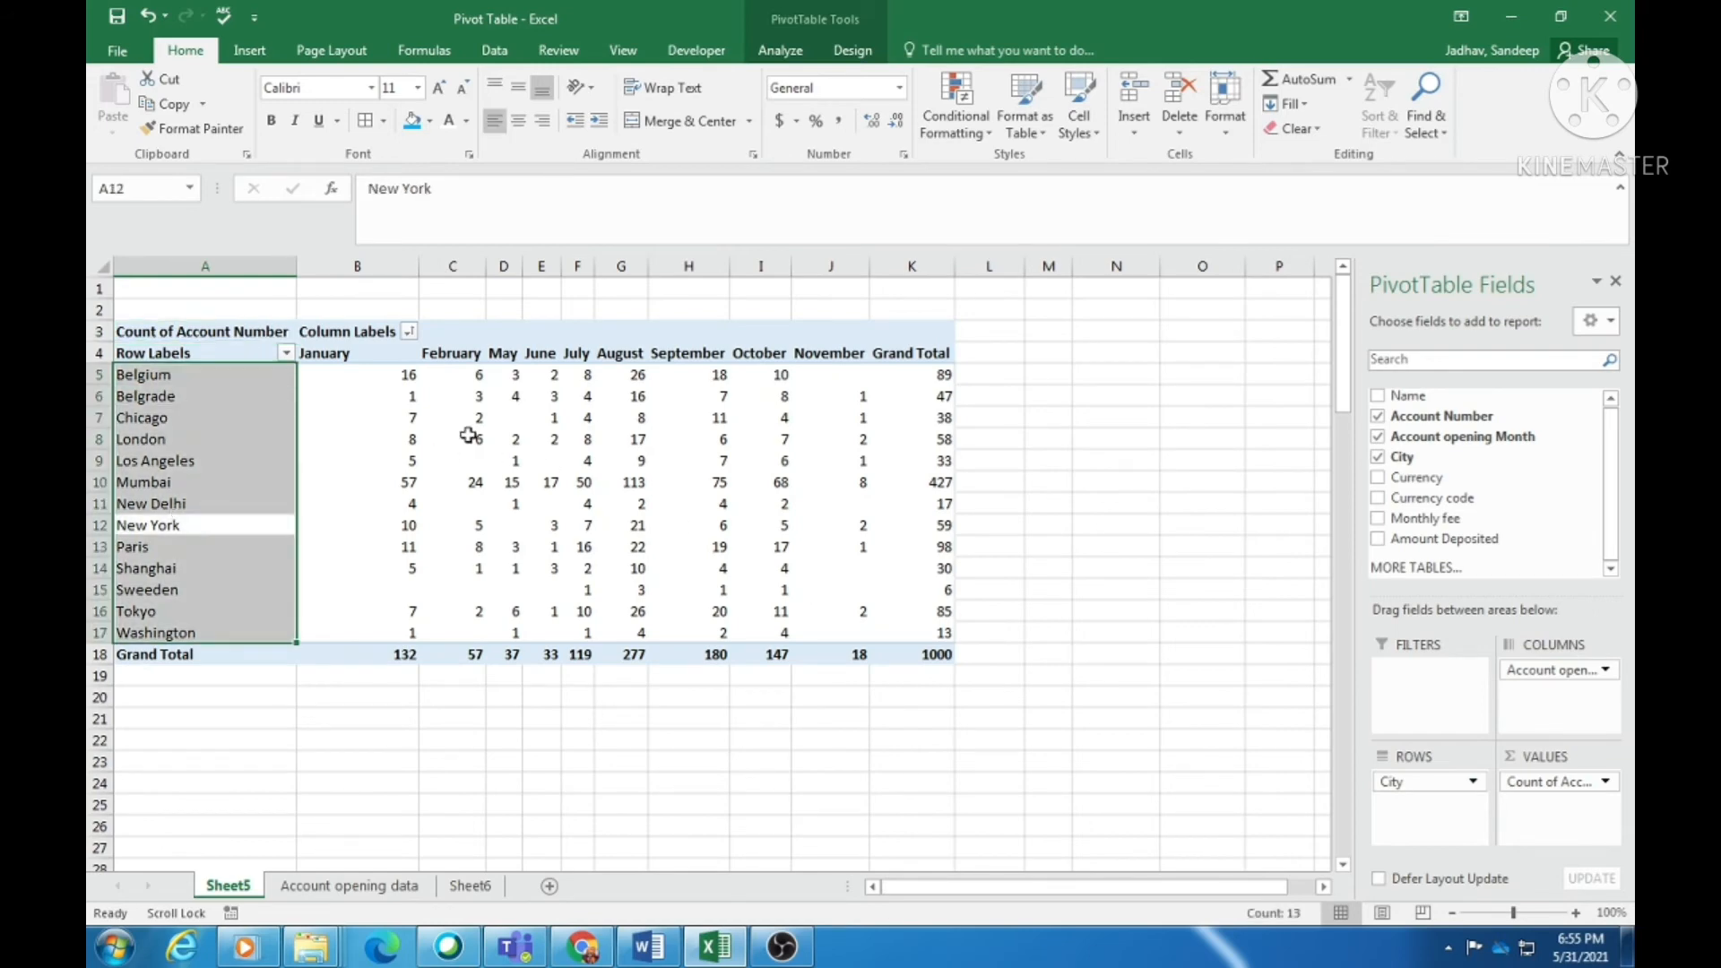
left_click(504, 357)
left_click(776, 370)
left_click(940, 396)
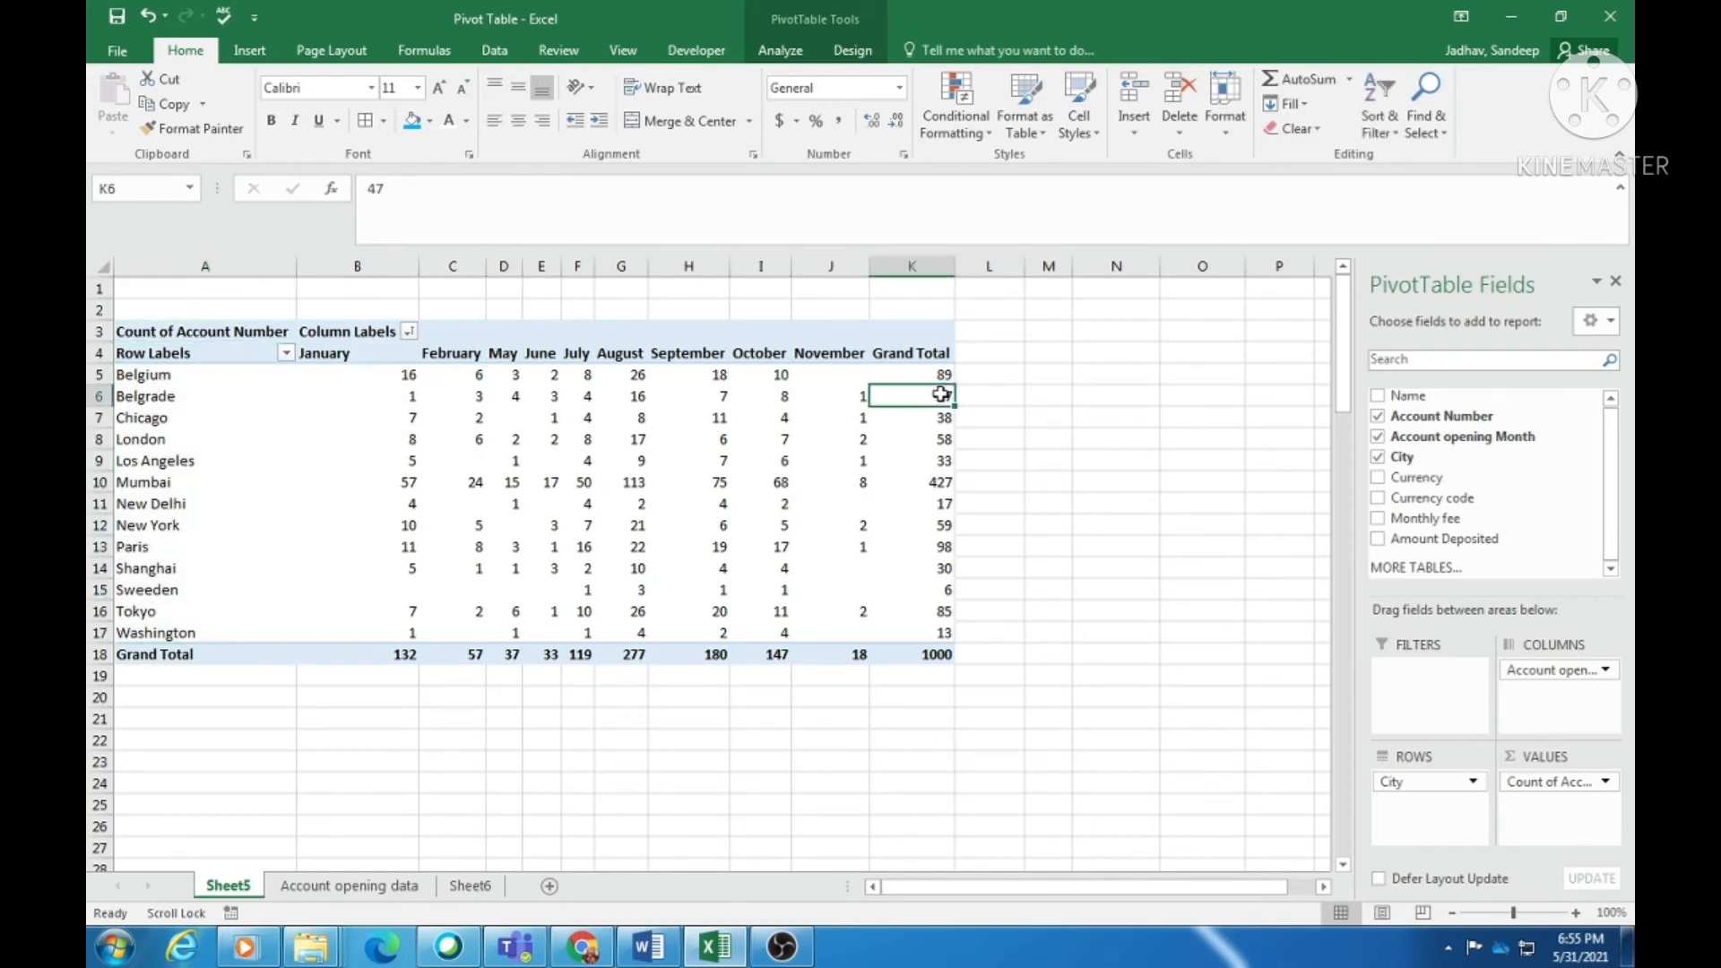
left_click(917, 500)
left_click(914, 586)
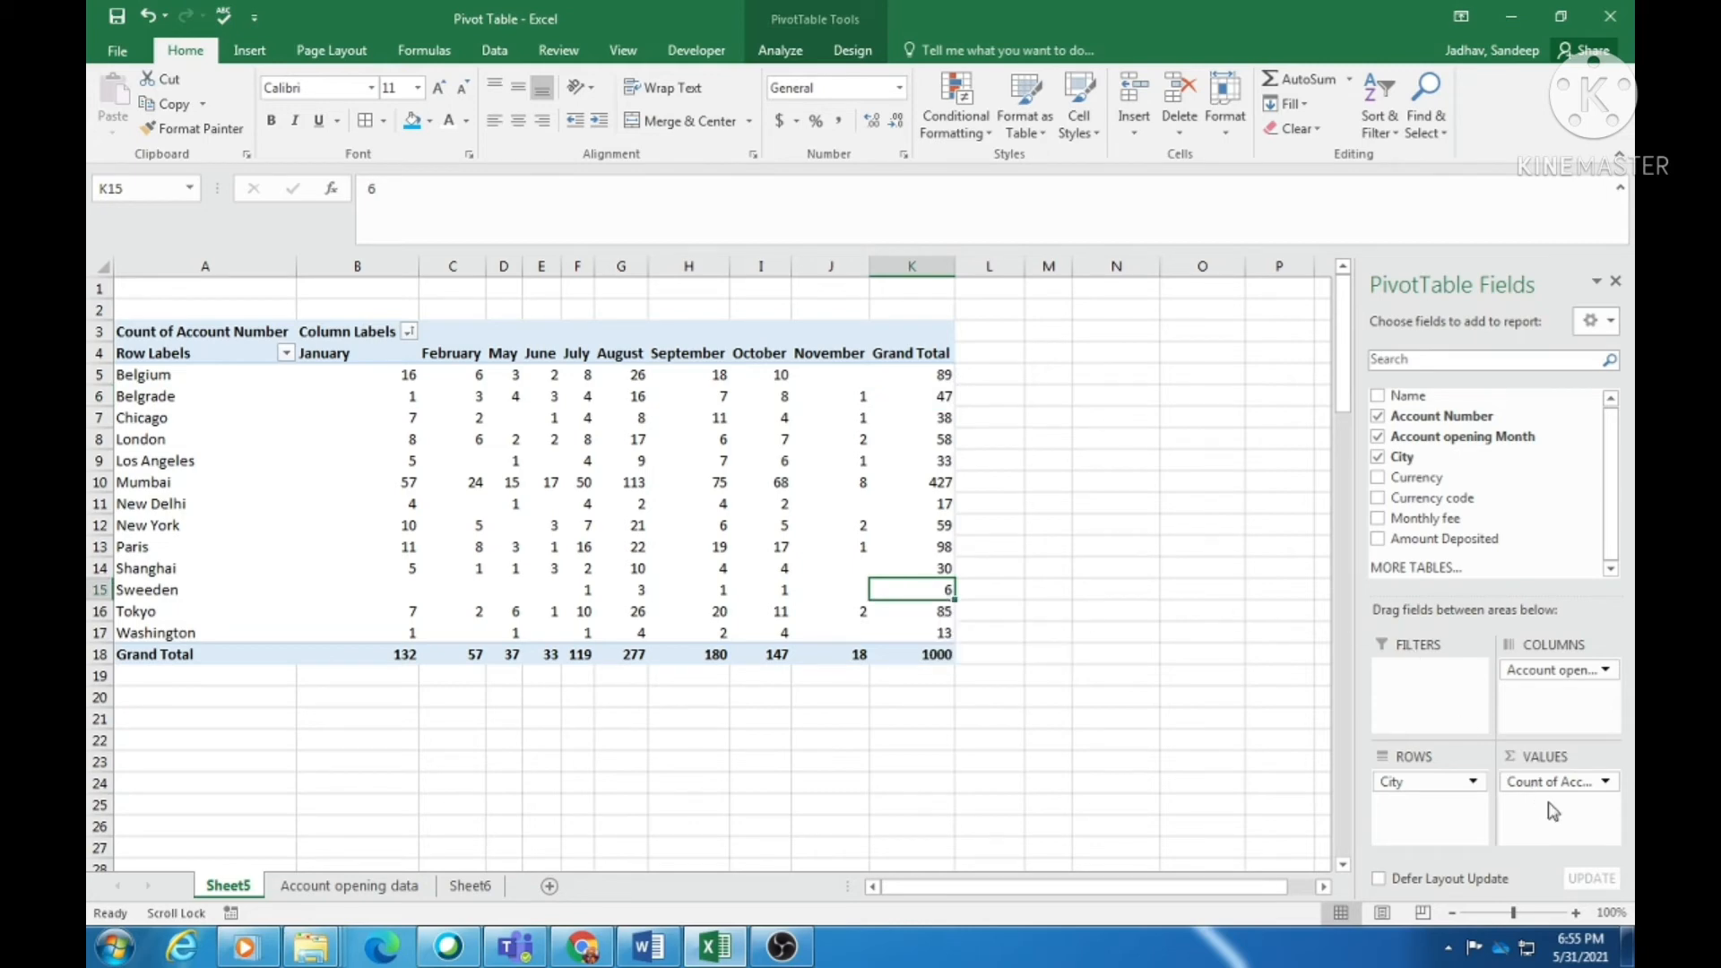
left_click_drag(1550, 781, 1545, 482)
left_click_drag(1545, 481, 1545, 484)
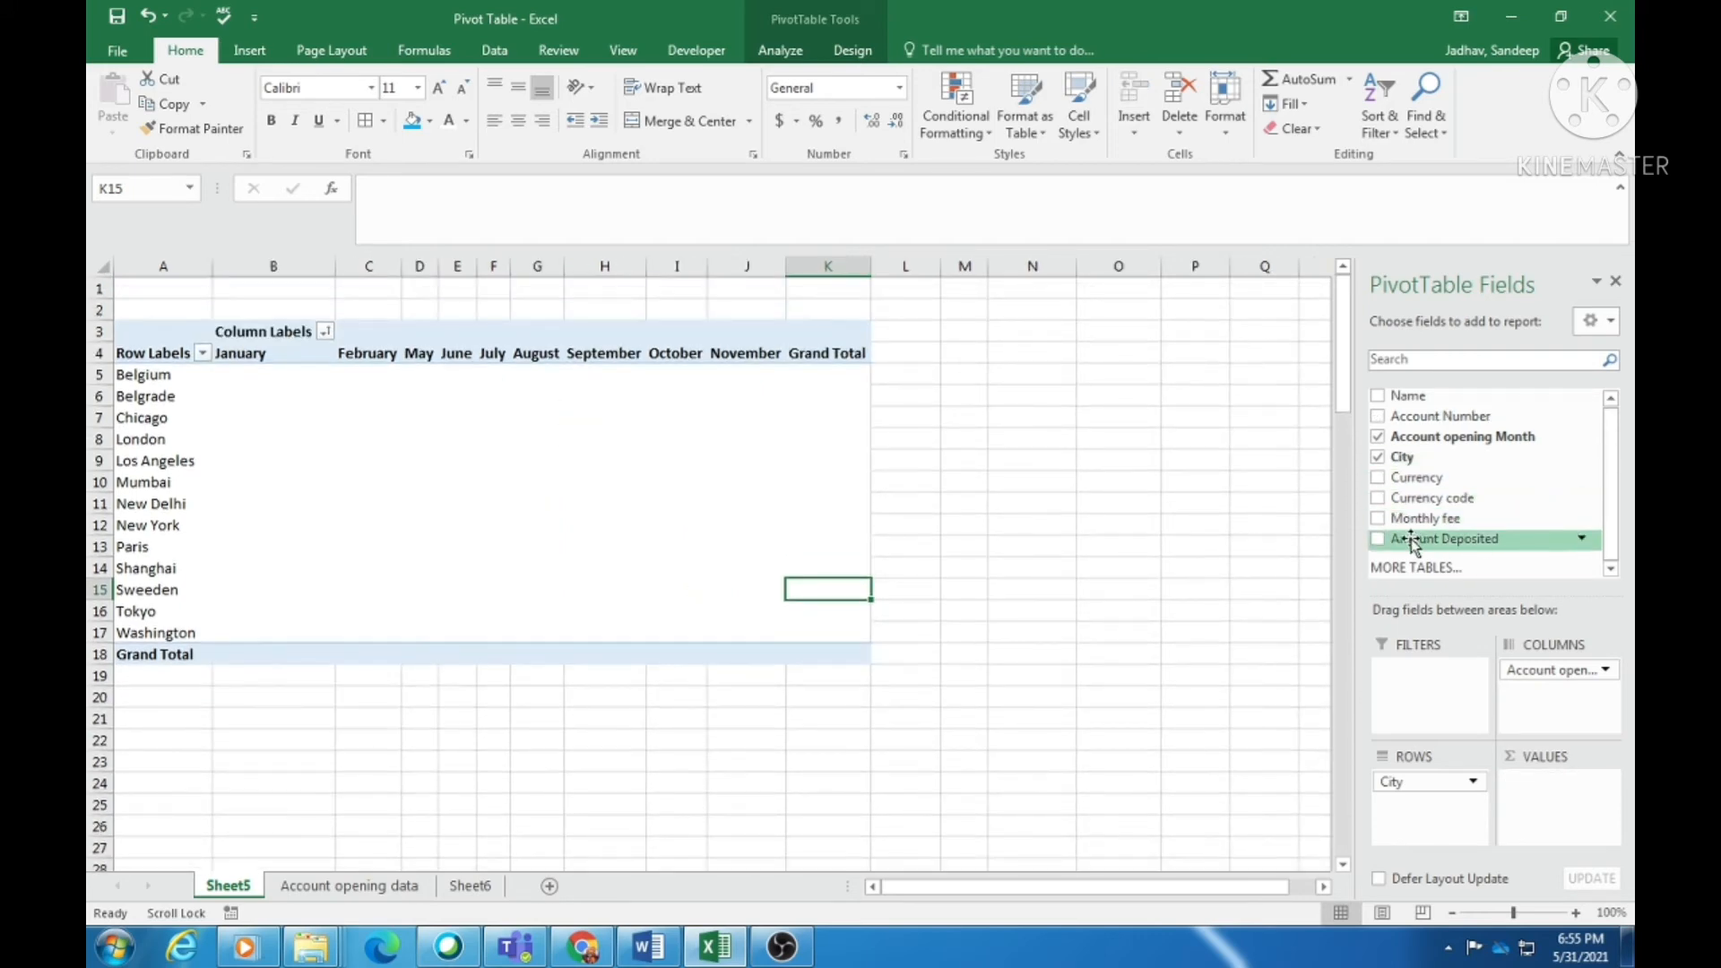
left_click_drag(1408, 545, 1571, 824)
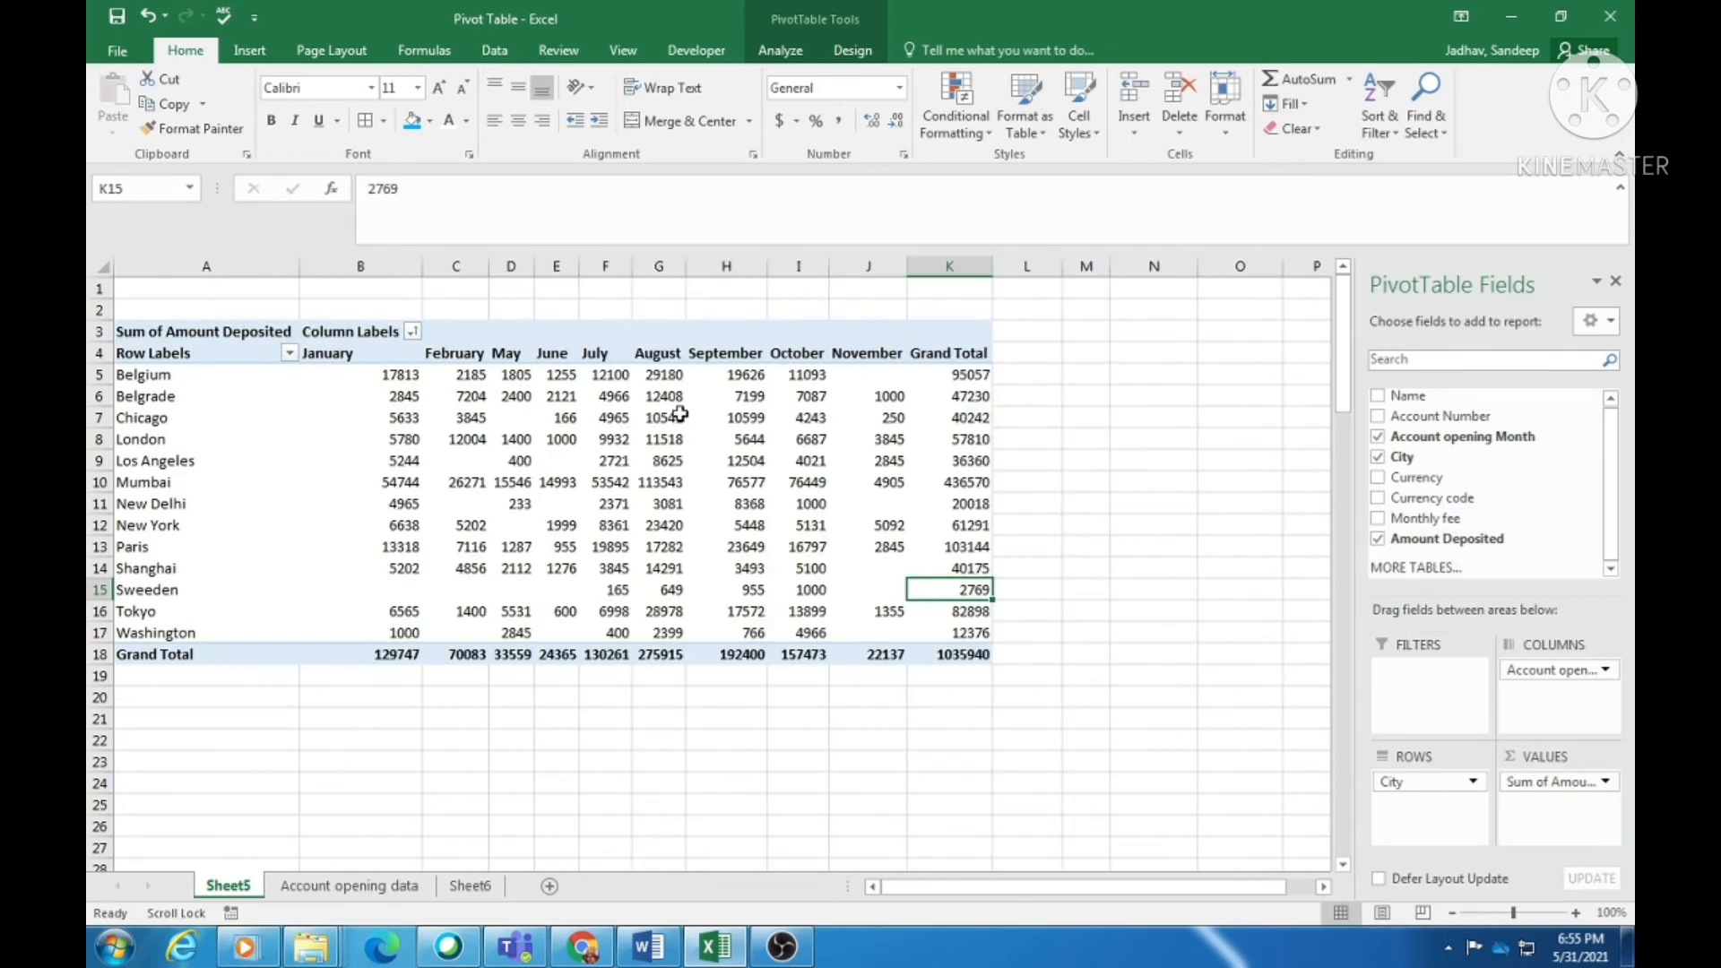
left_click(167, 437)
left_click(163, 503)
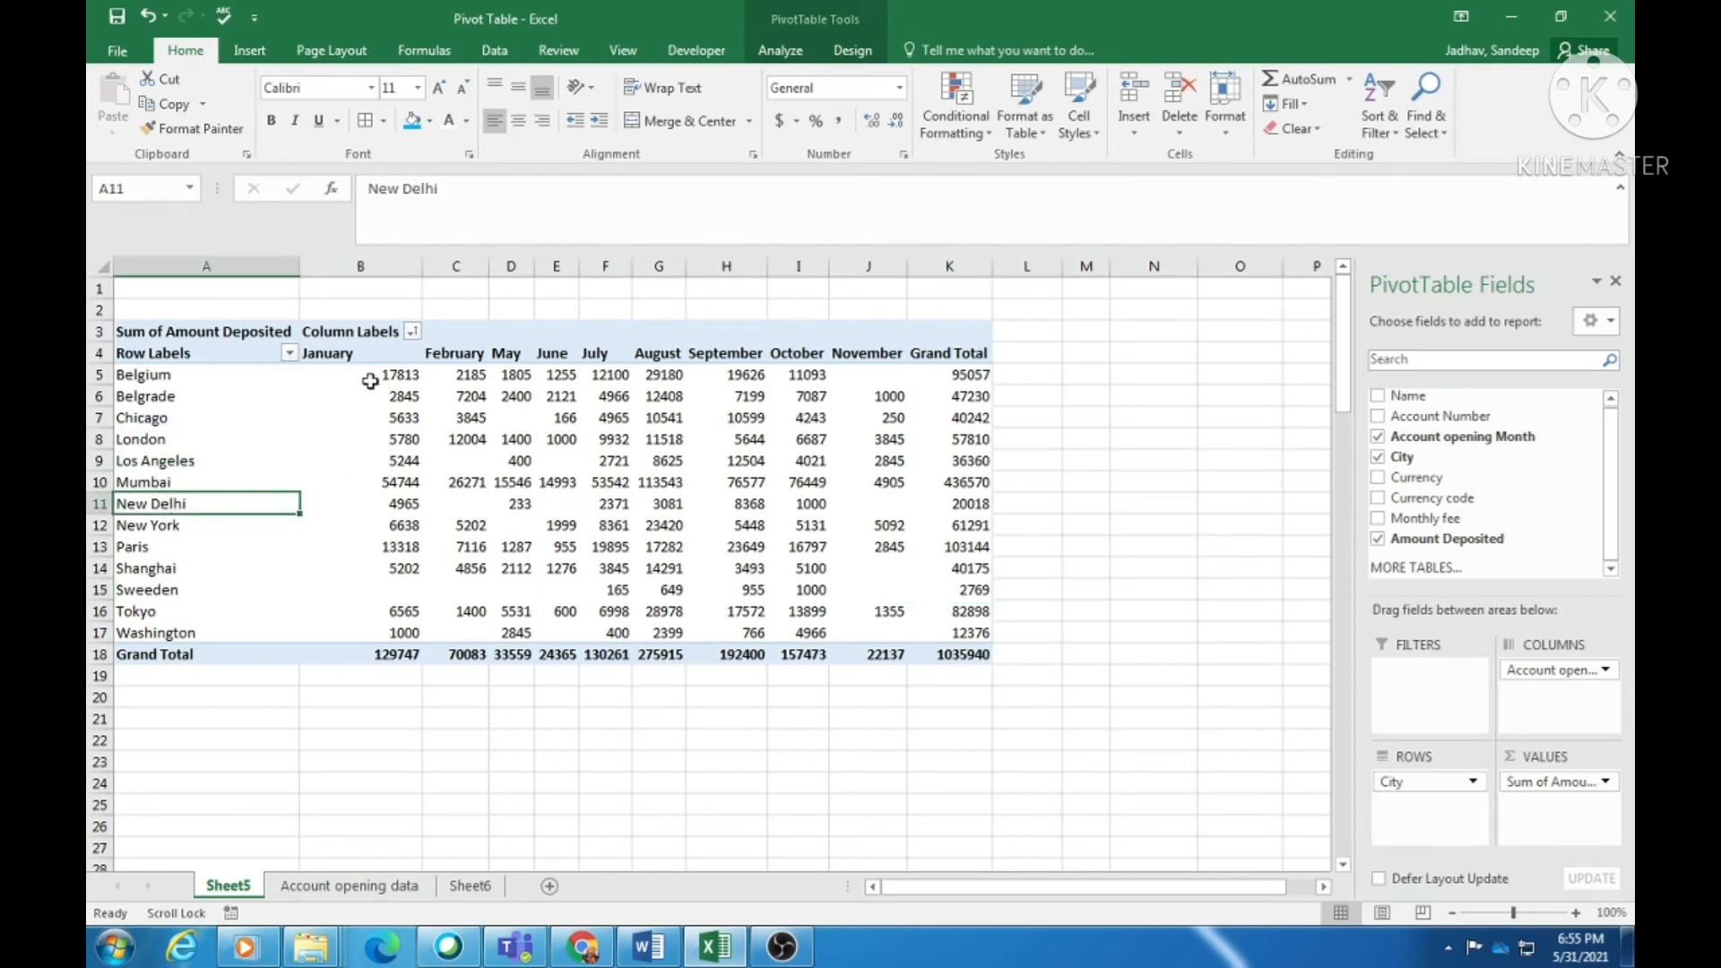
left_click(376, 344)
left_click(722, 420)
left_click(903, 463)
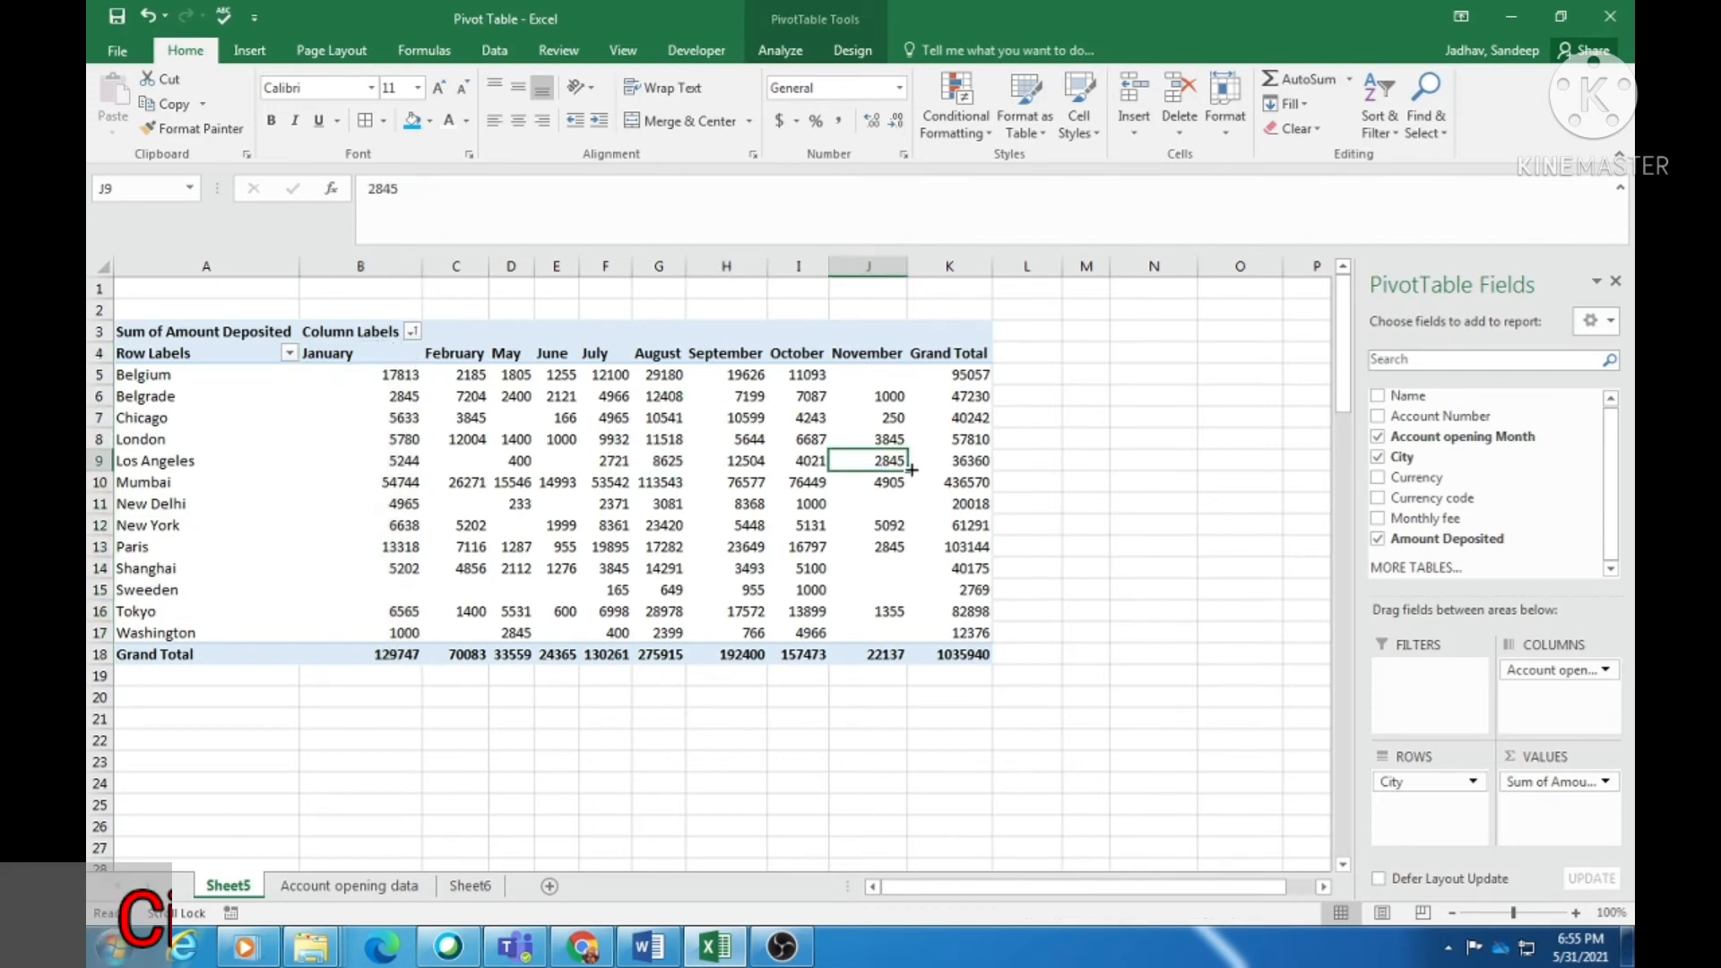
left_click(934, 567)
left_click(510, 568)
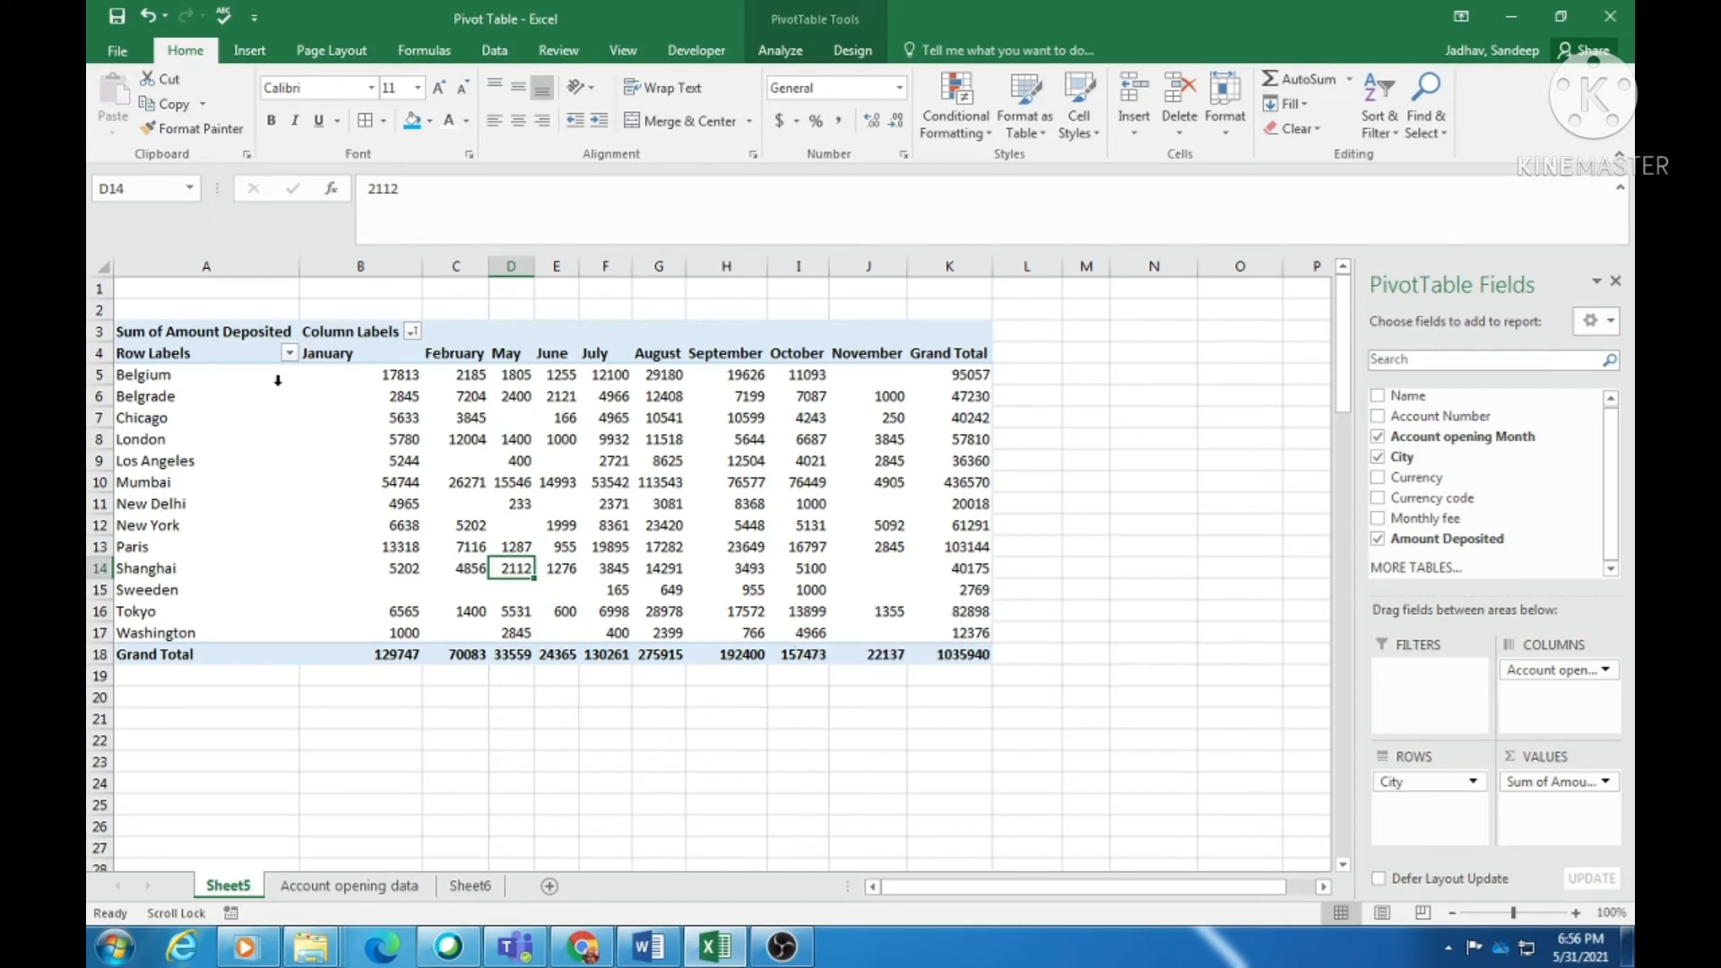
left_click(160, 353)
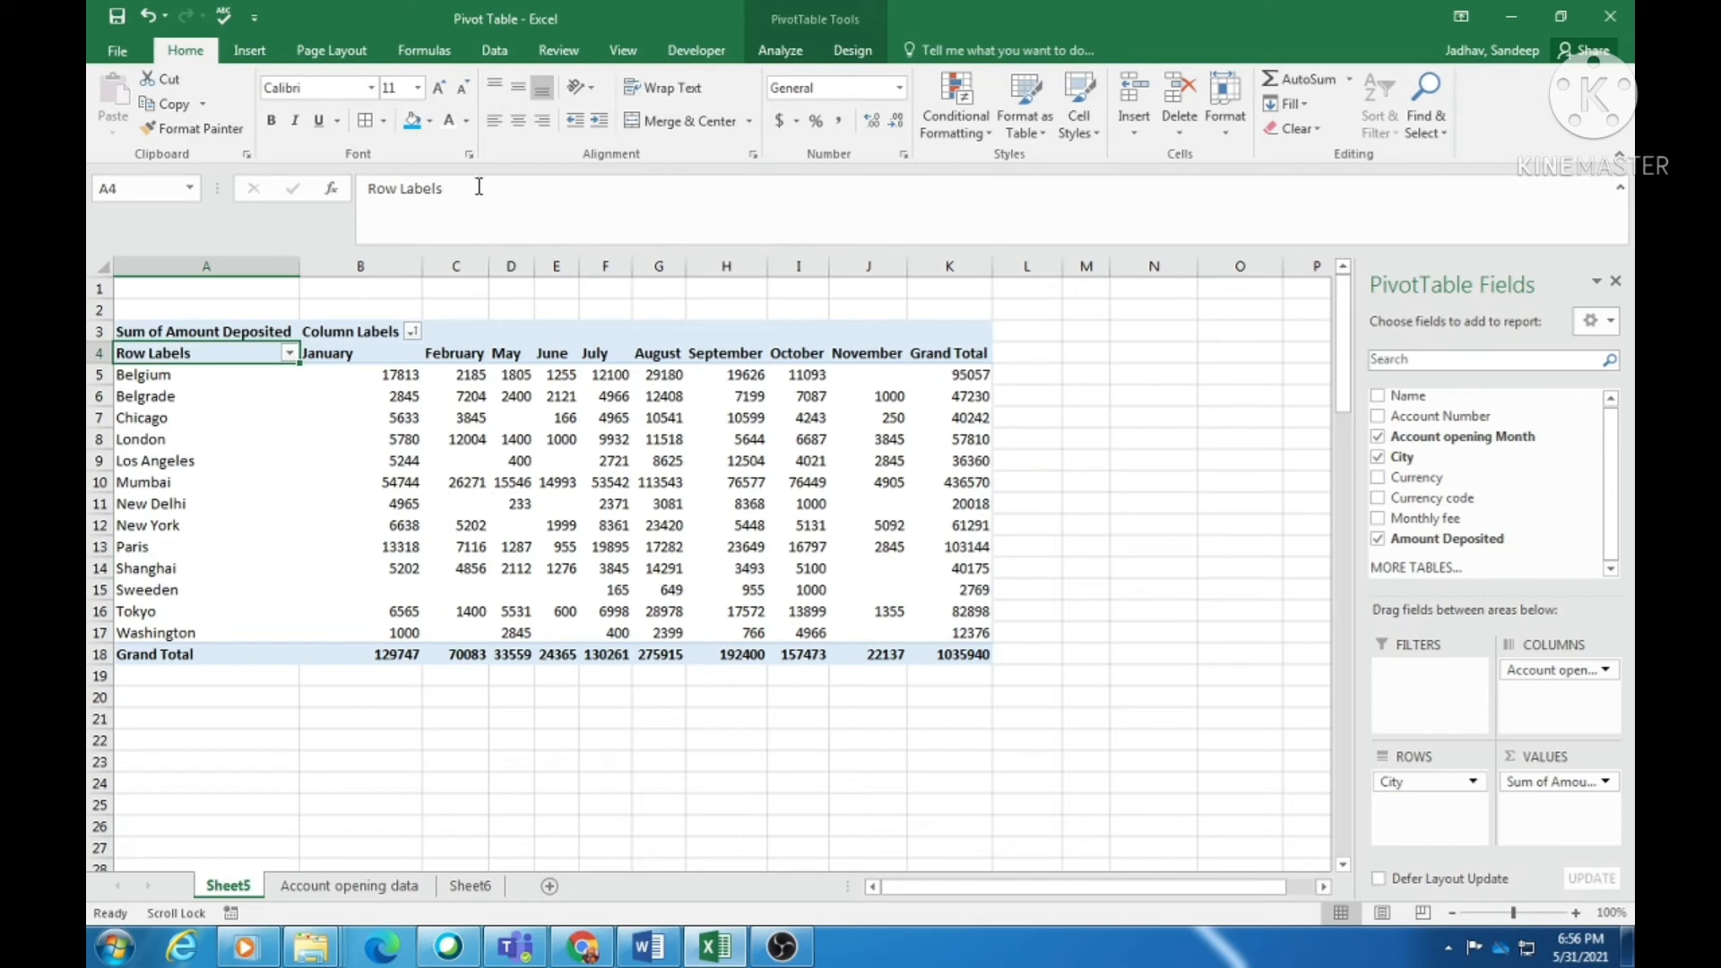
- Replace the Row Labels header in A4 with Cities
left_click_drag(479, 186, 366, 188)
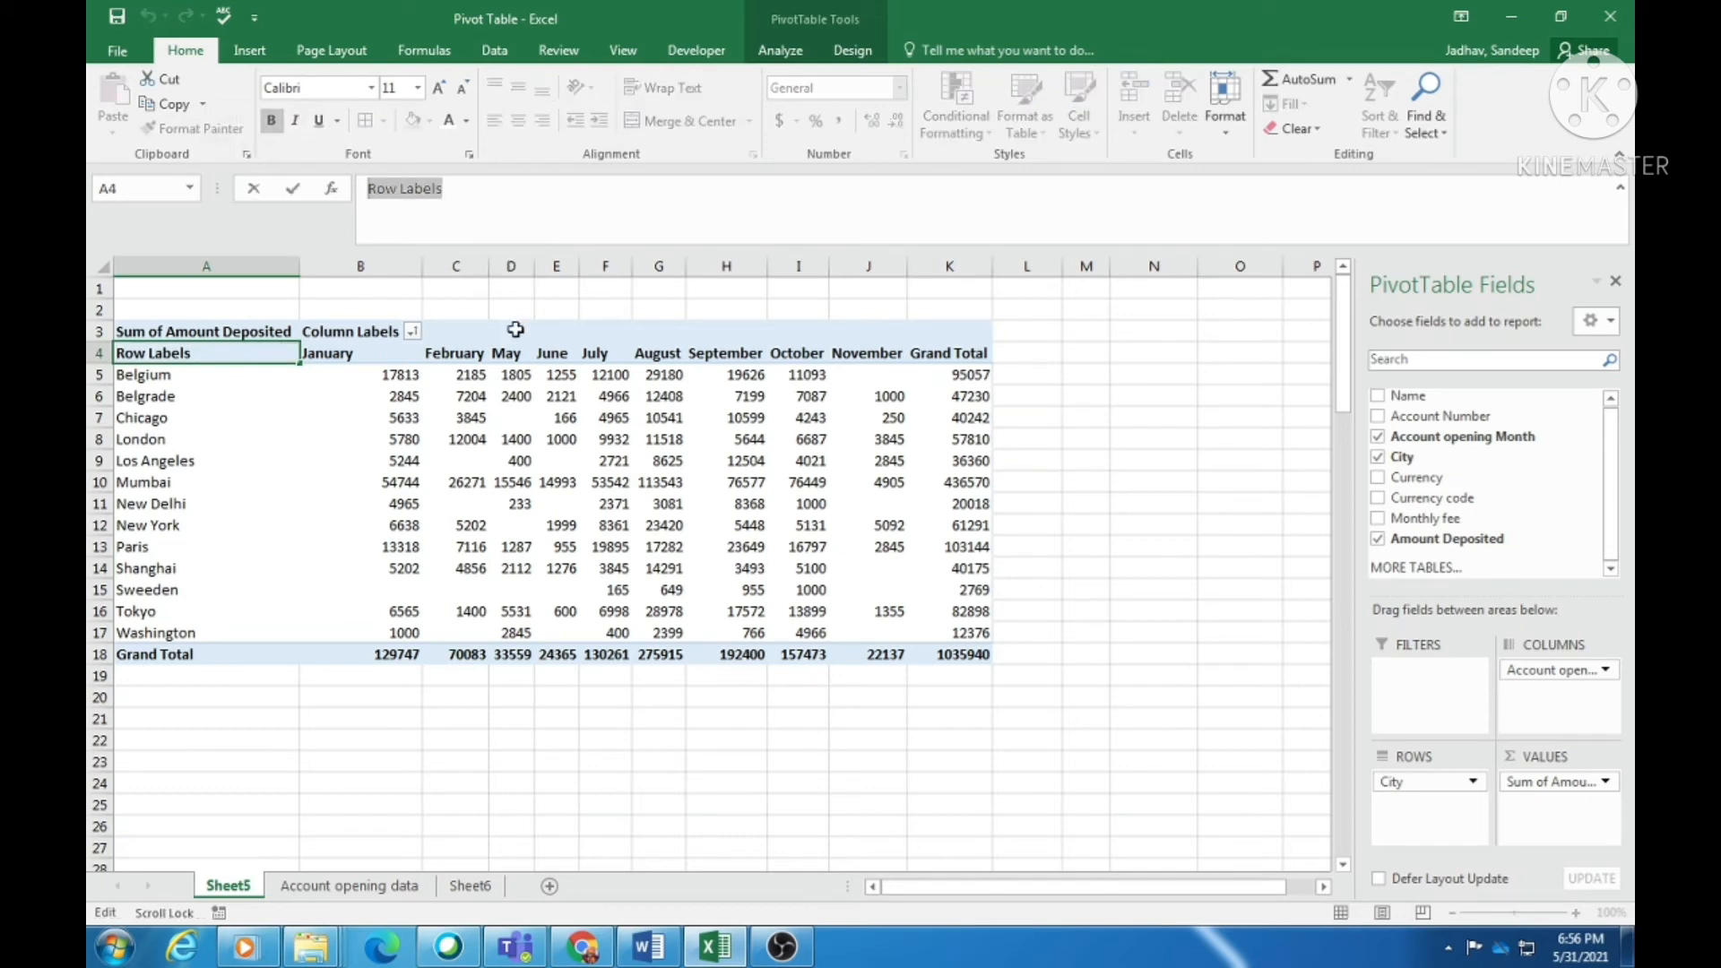
type("Cities")
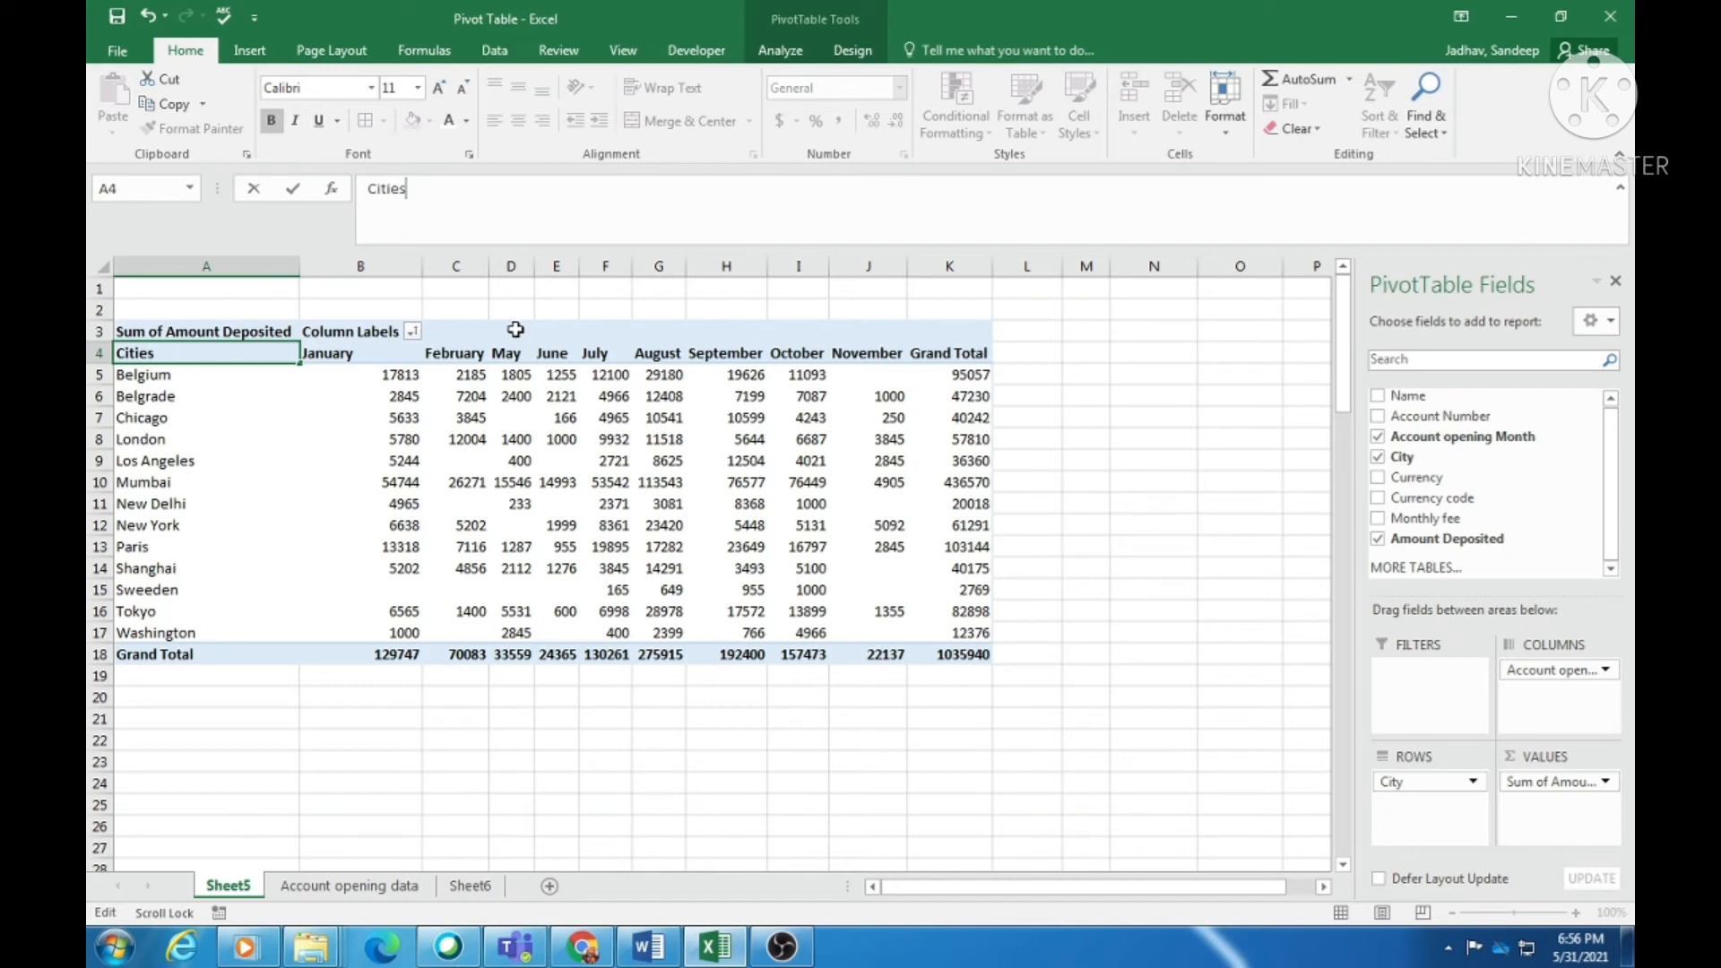
key("Tab")
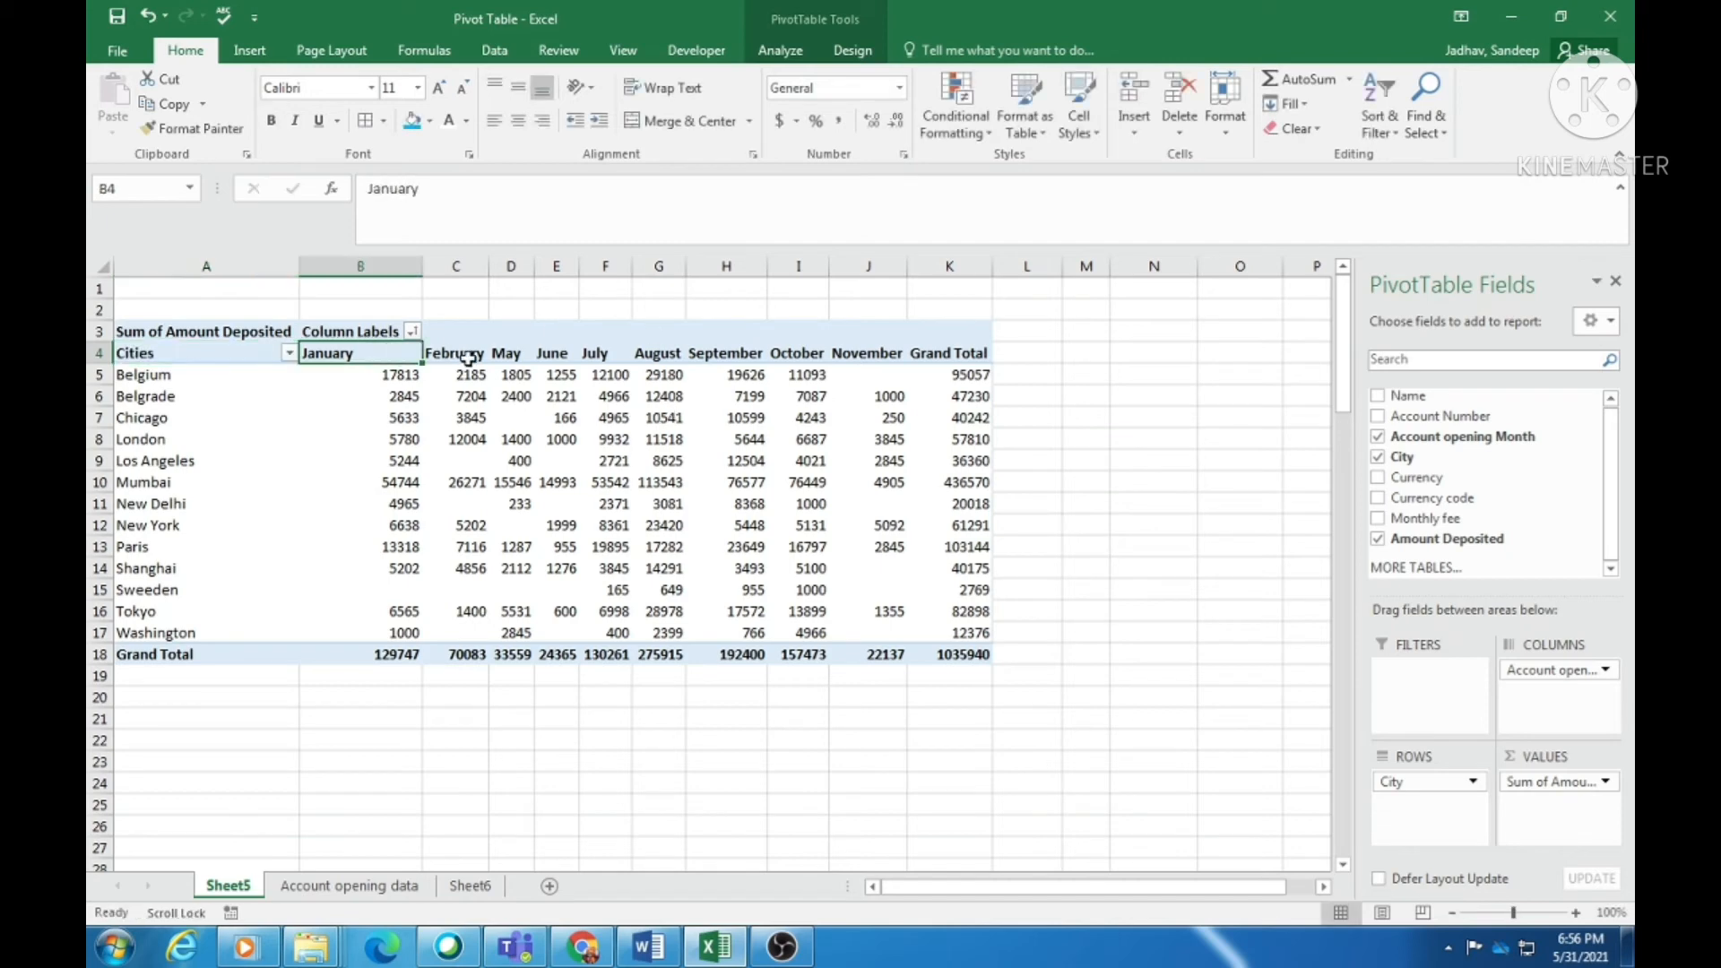
- Replace the Column Labels header in B3 with Months, then select the whole pivot A3:K18
left_click(363, 331)
left_click_drag(518, 190, 366, 188)
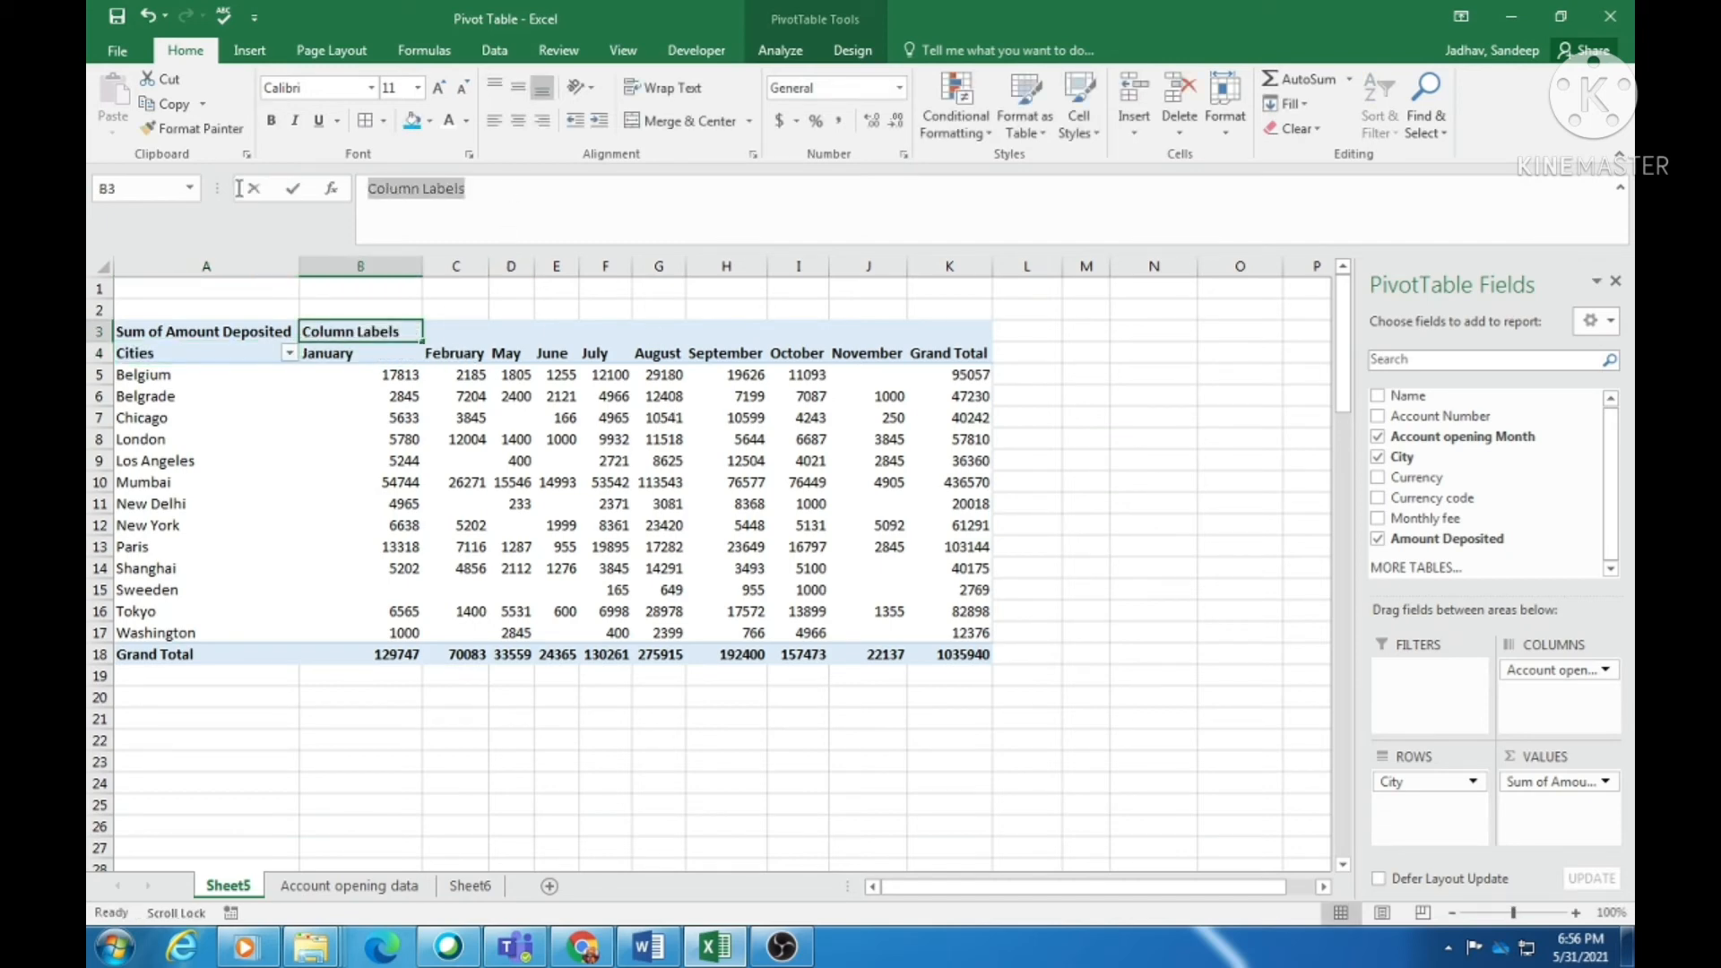
type("Months")
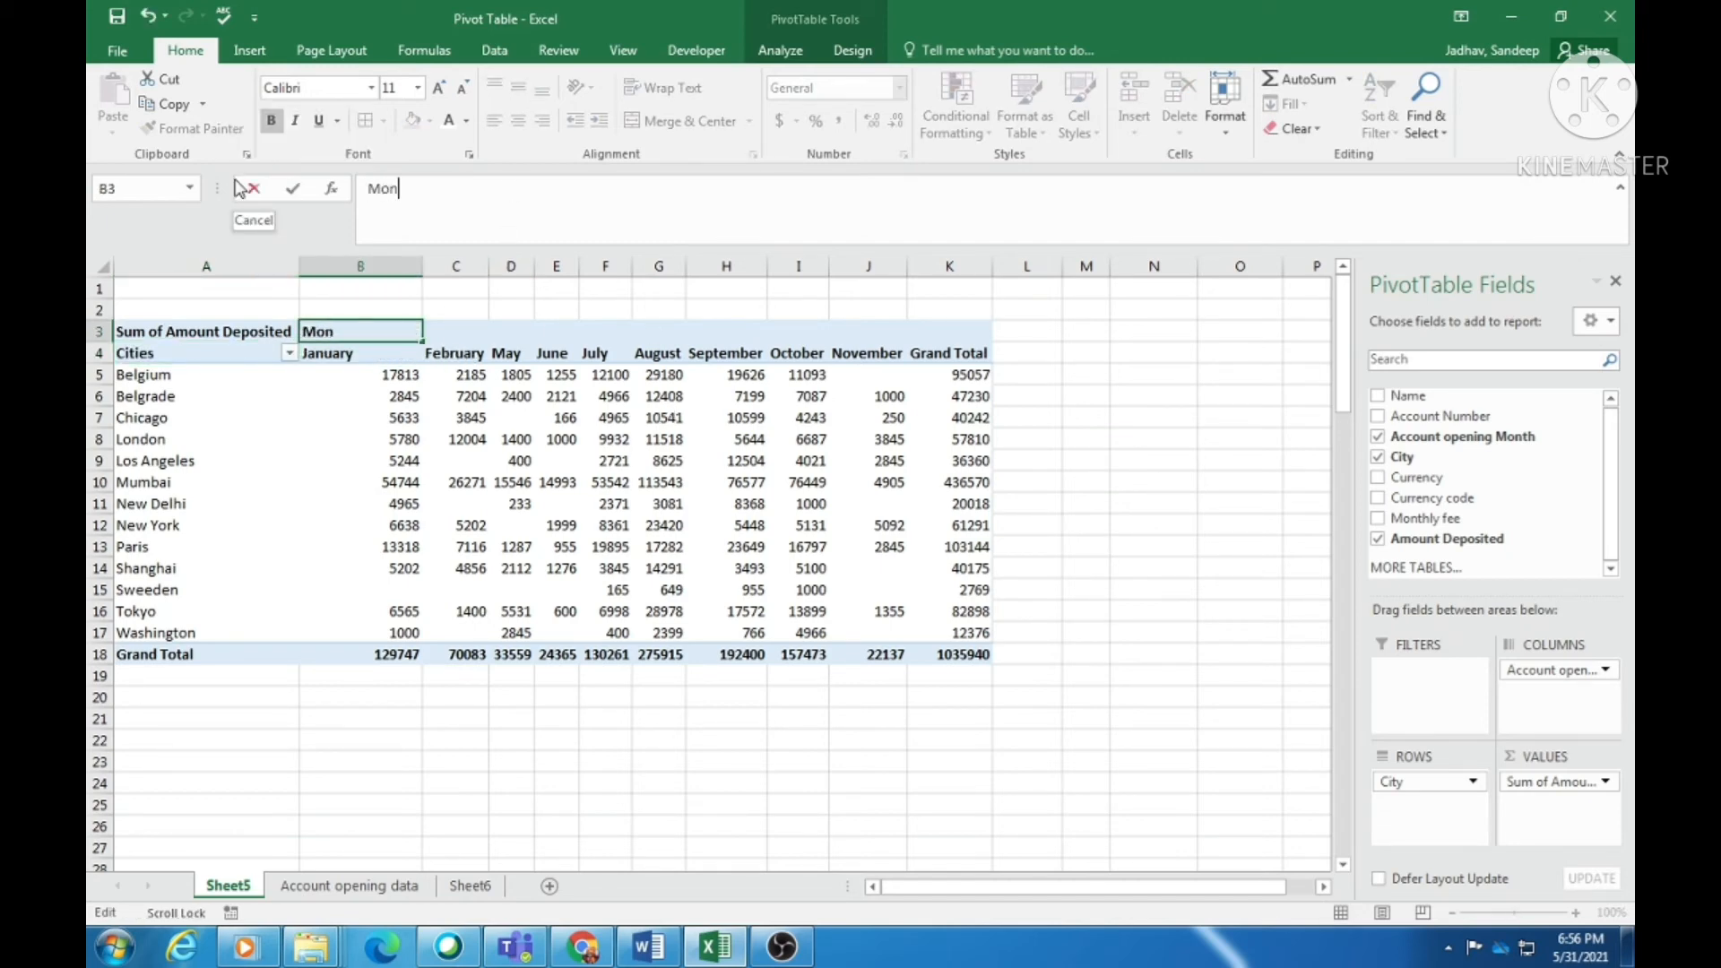
left_click(1142, 460)
left_click_drag(172, 336, 964, 656)
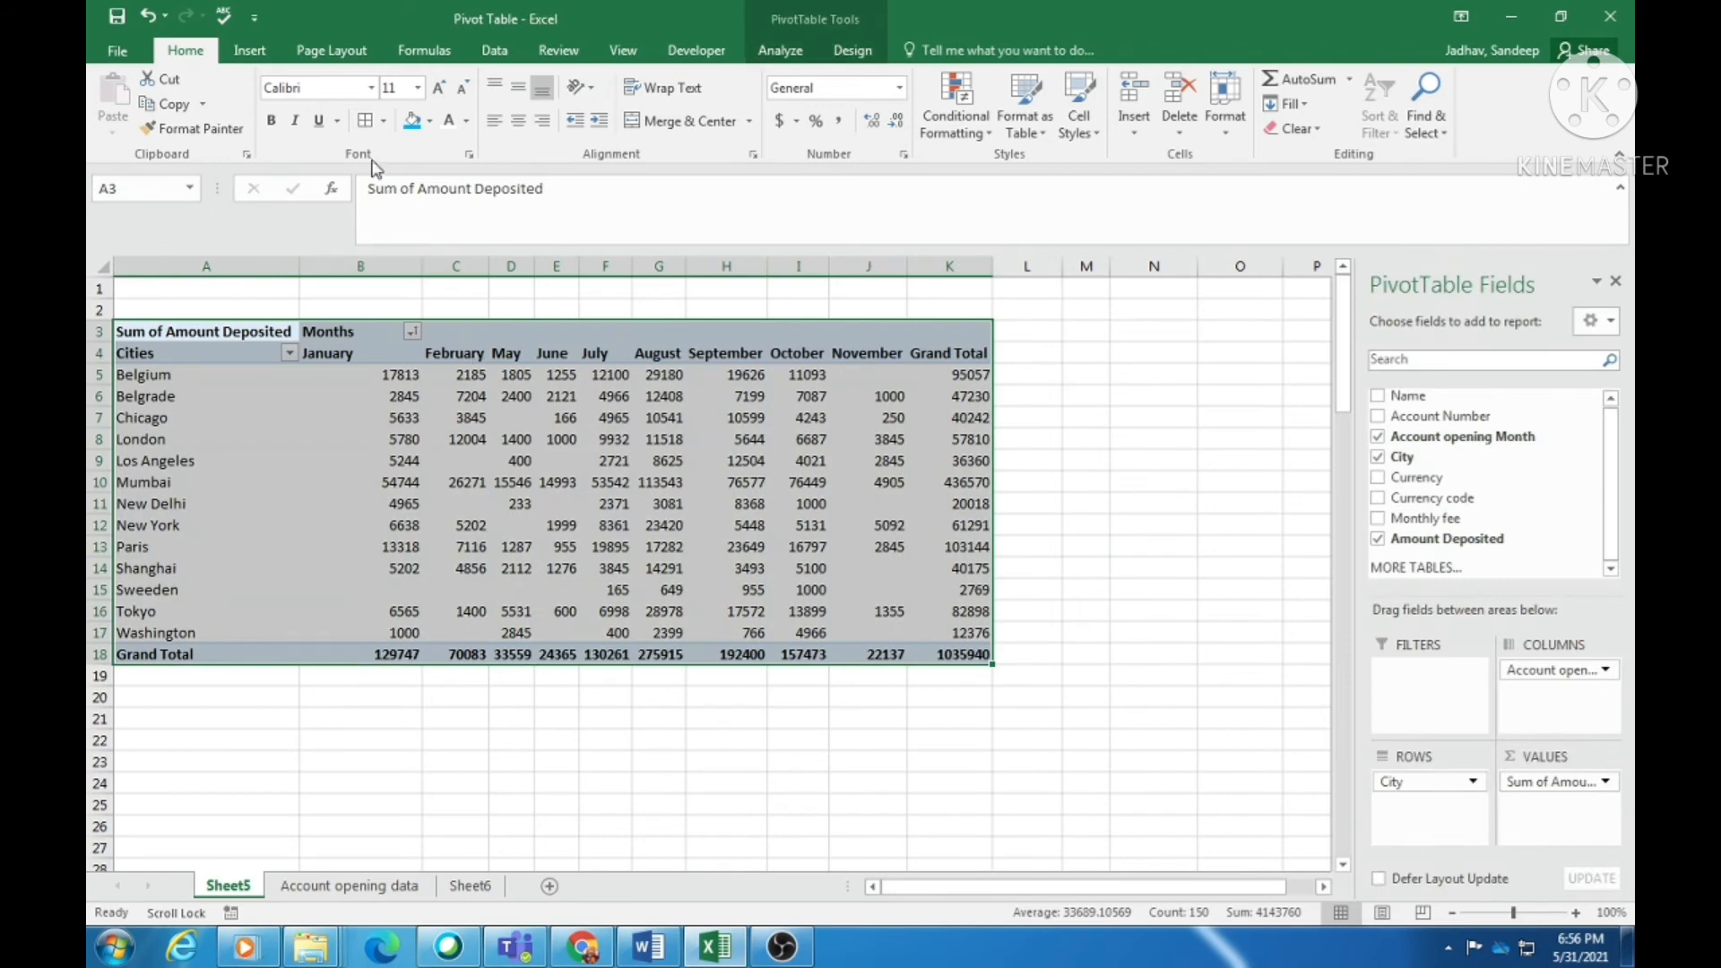
- Apply All Borders and center alignment to the pivot range A3:K18 and review the result
left_click(364, 120)
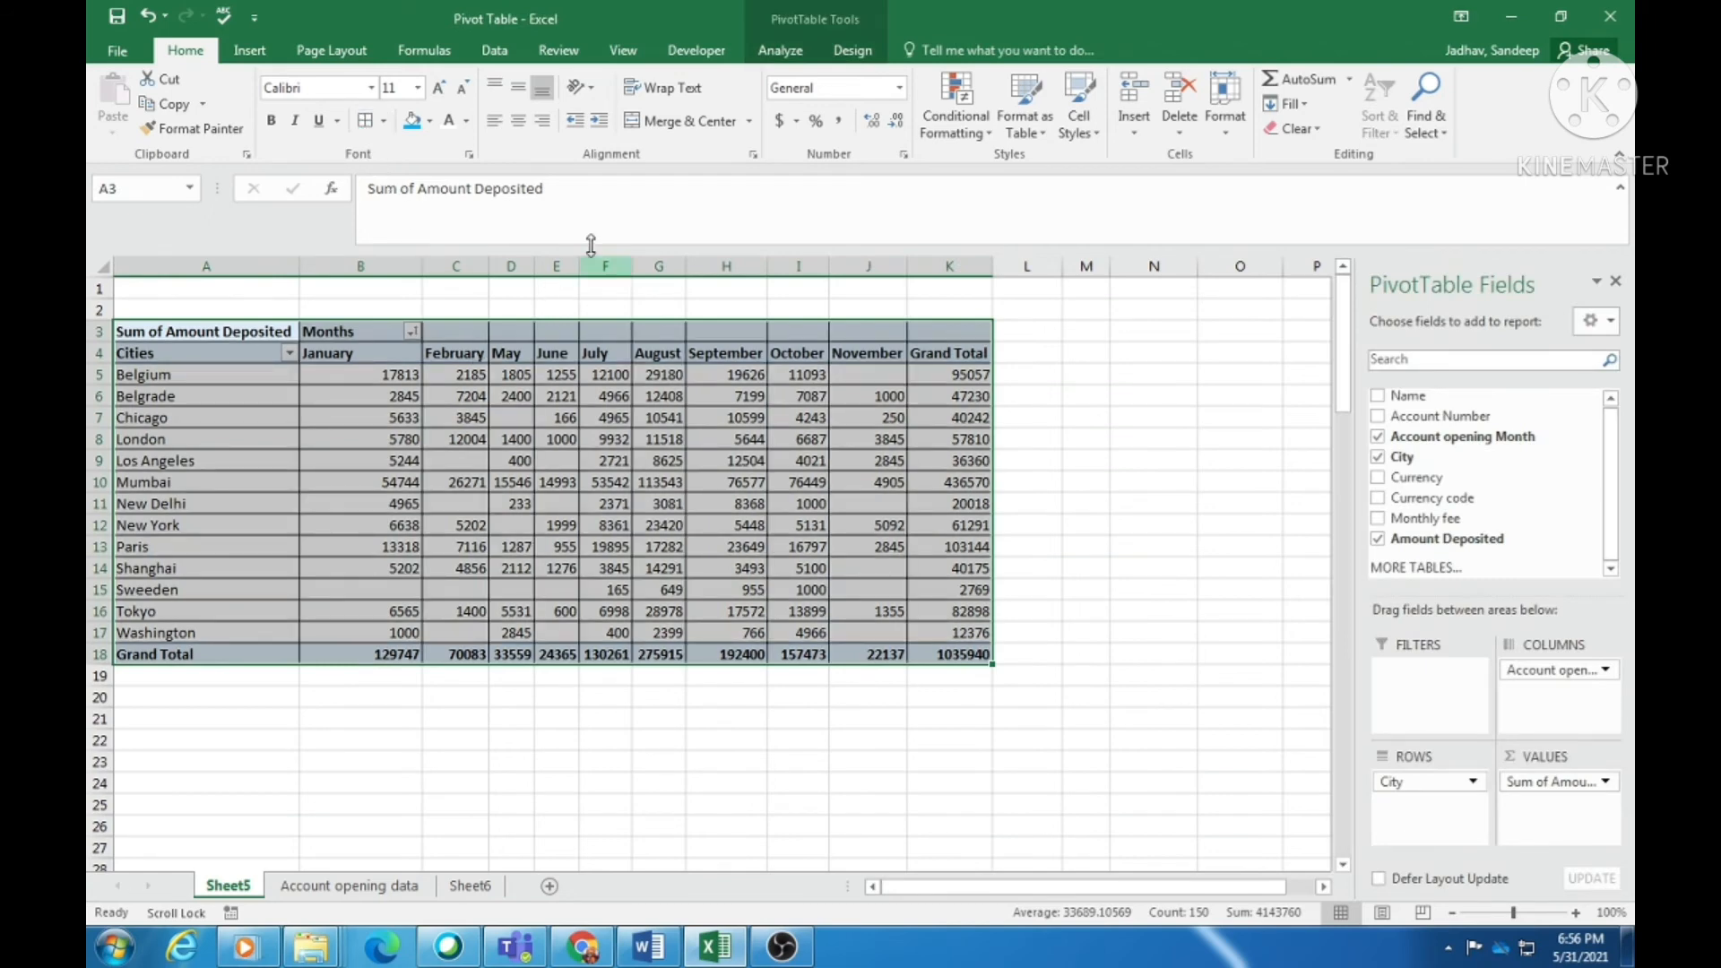
left_click(519, 121)
left_click(693, 481)
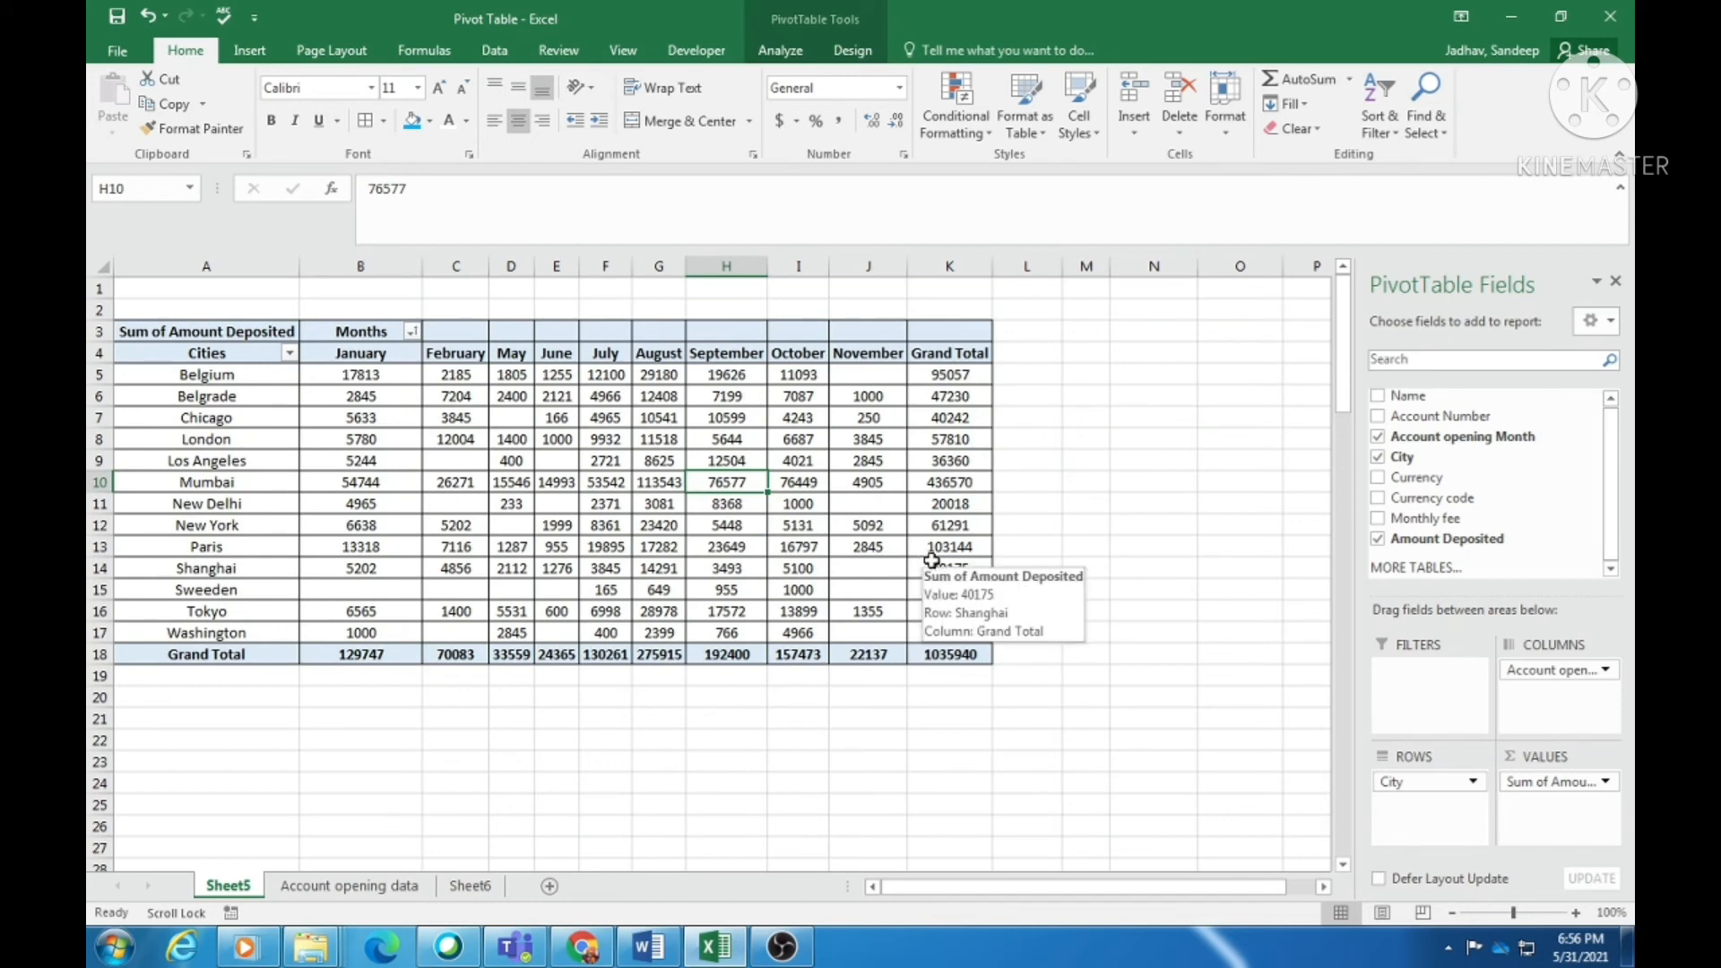
mouse_move(387, 483)
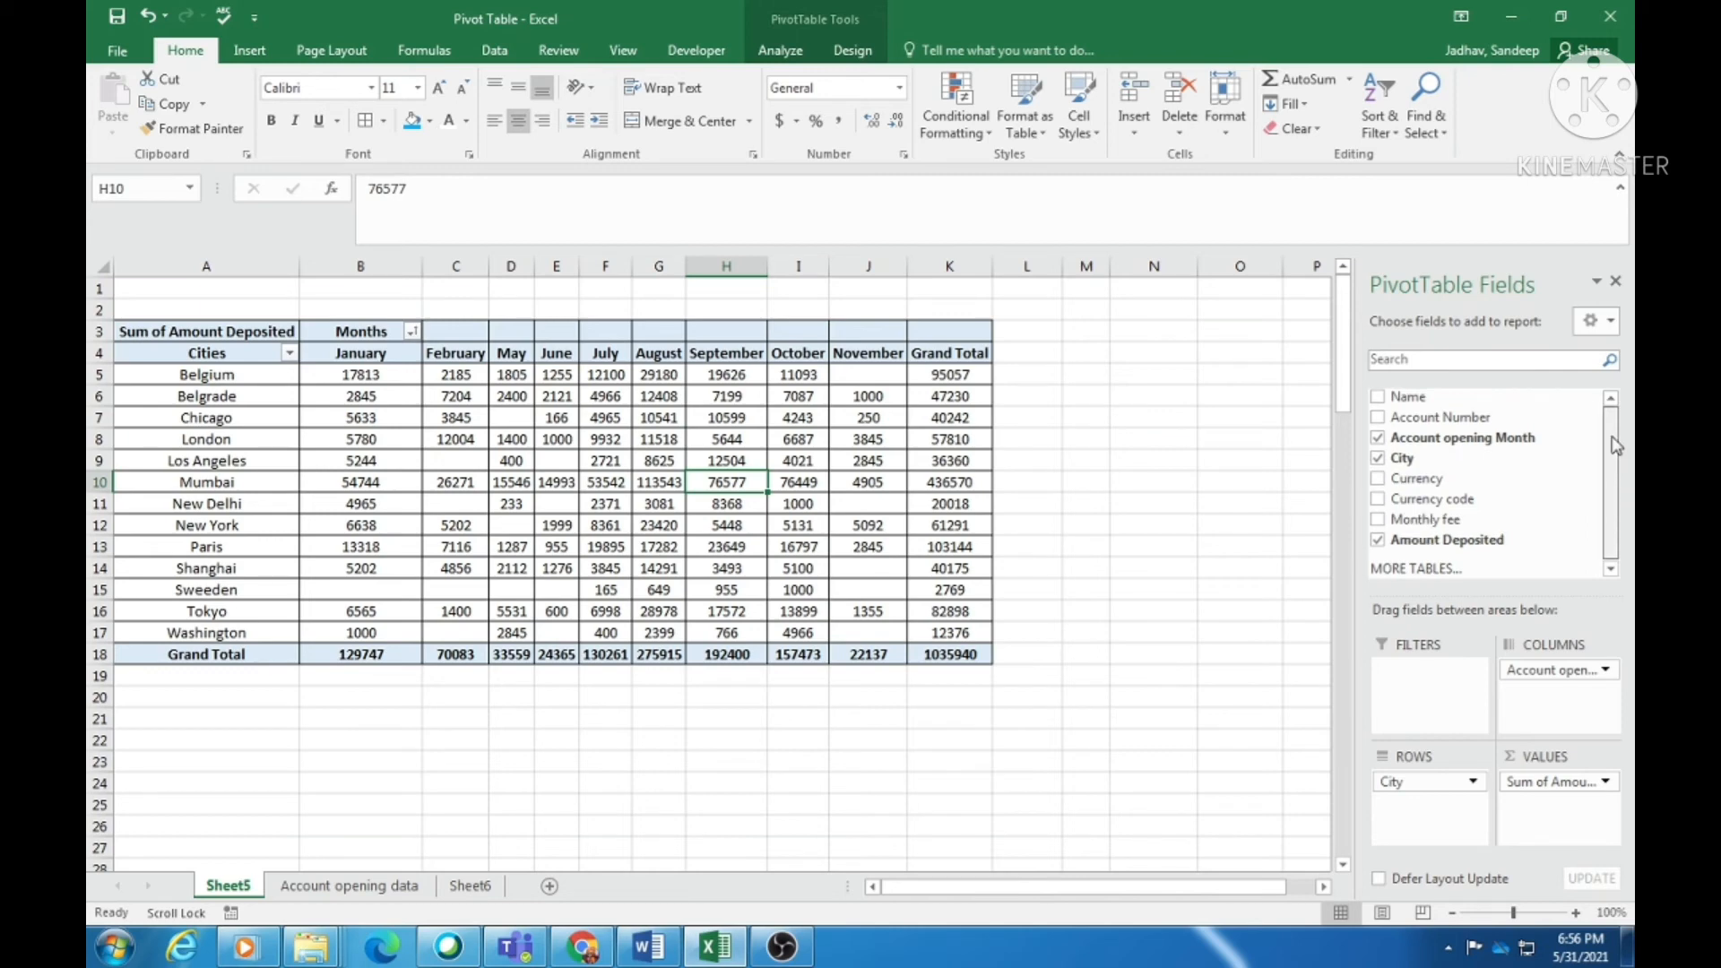
left_click(257, 406)
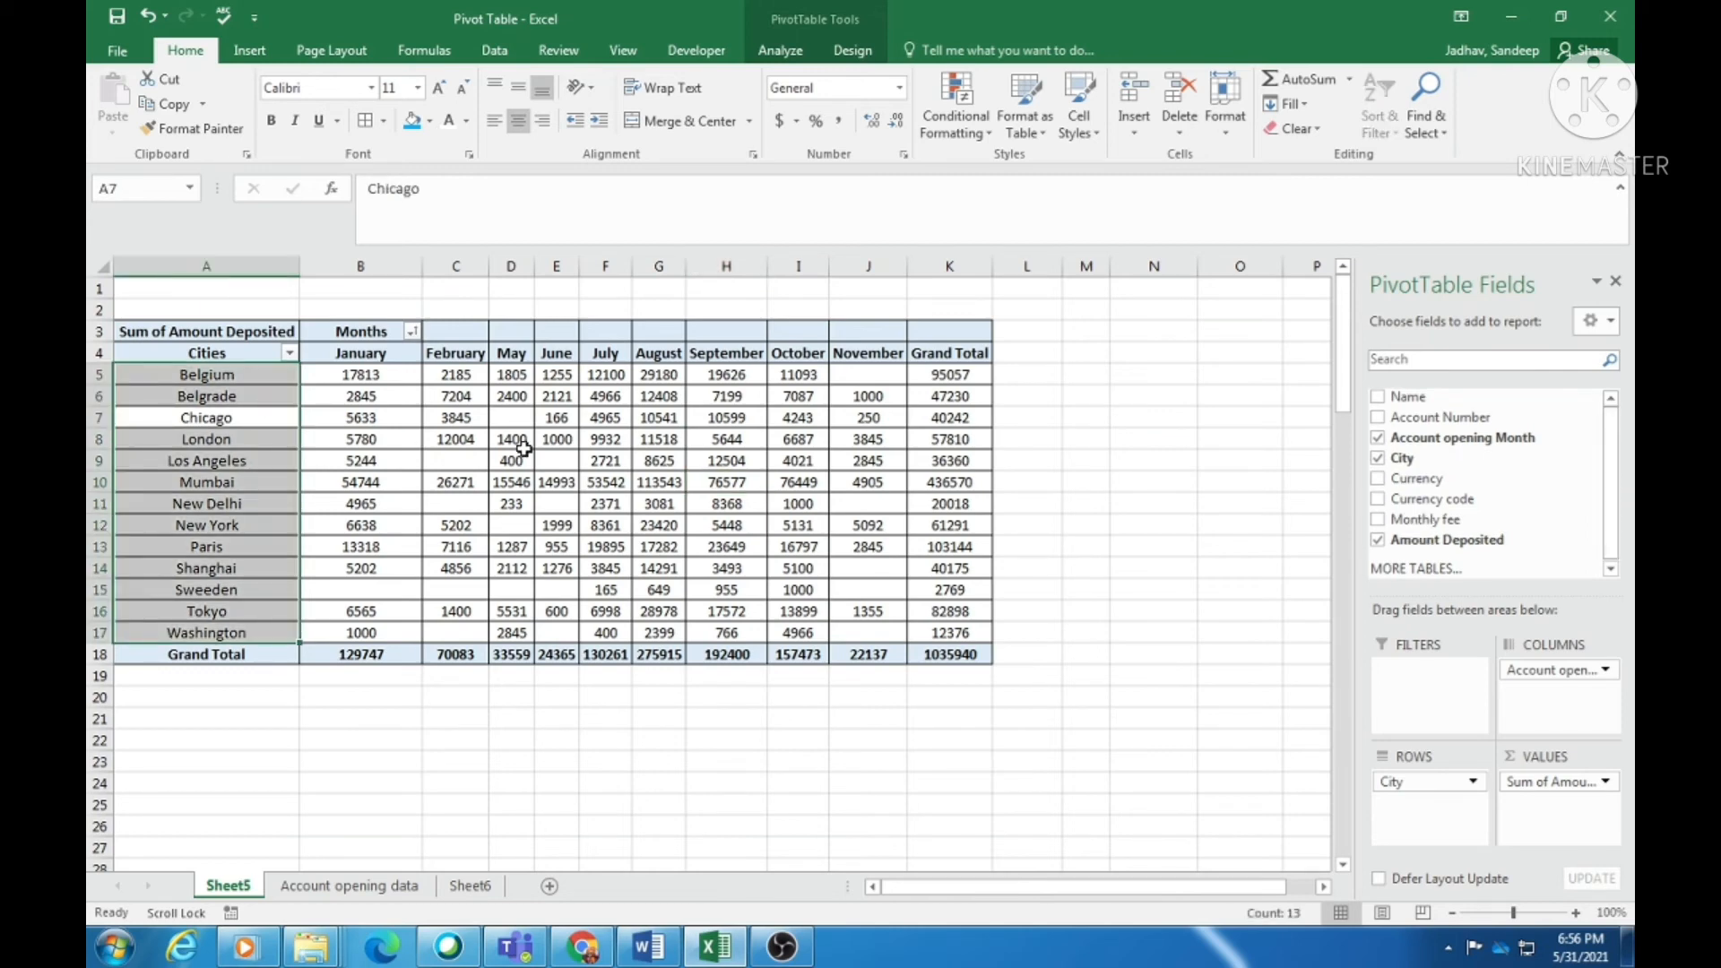
mouse_move(524, 448)
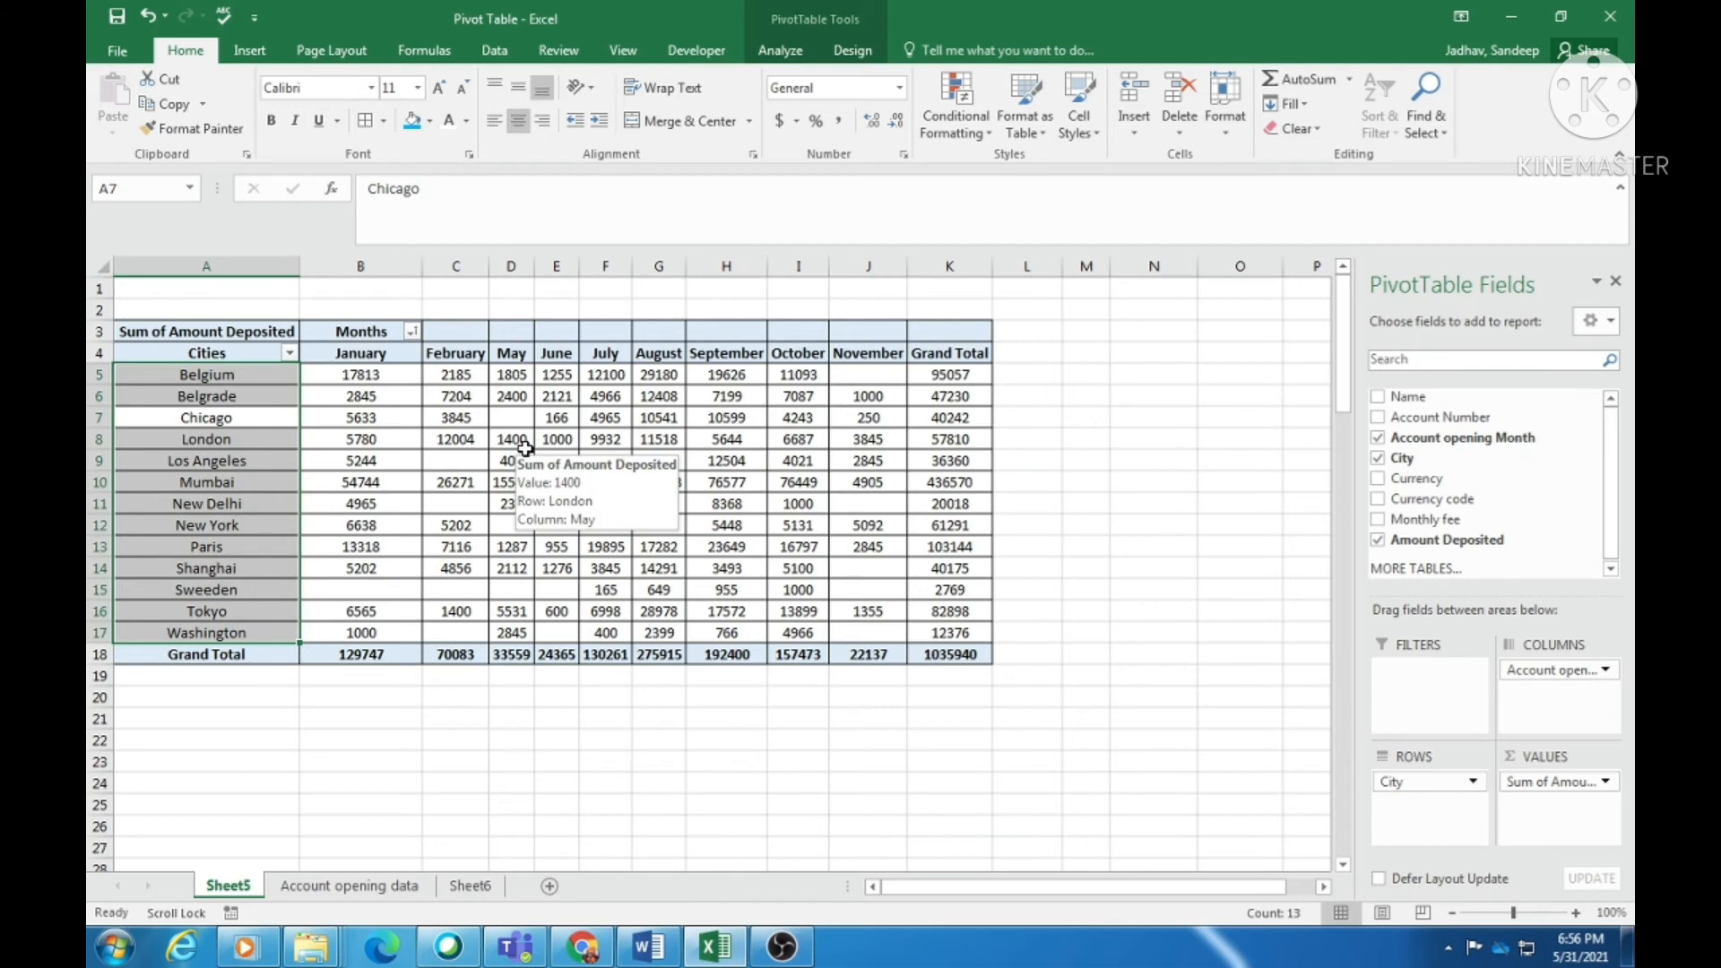
left_click(524, 449)
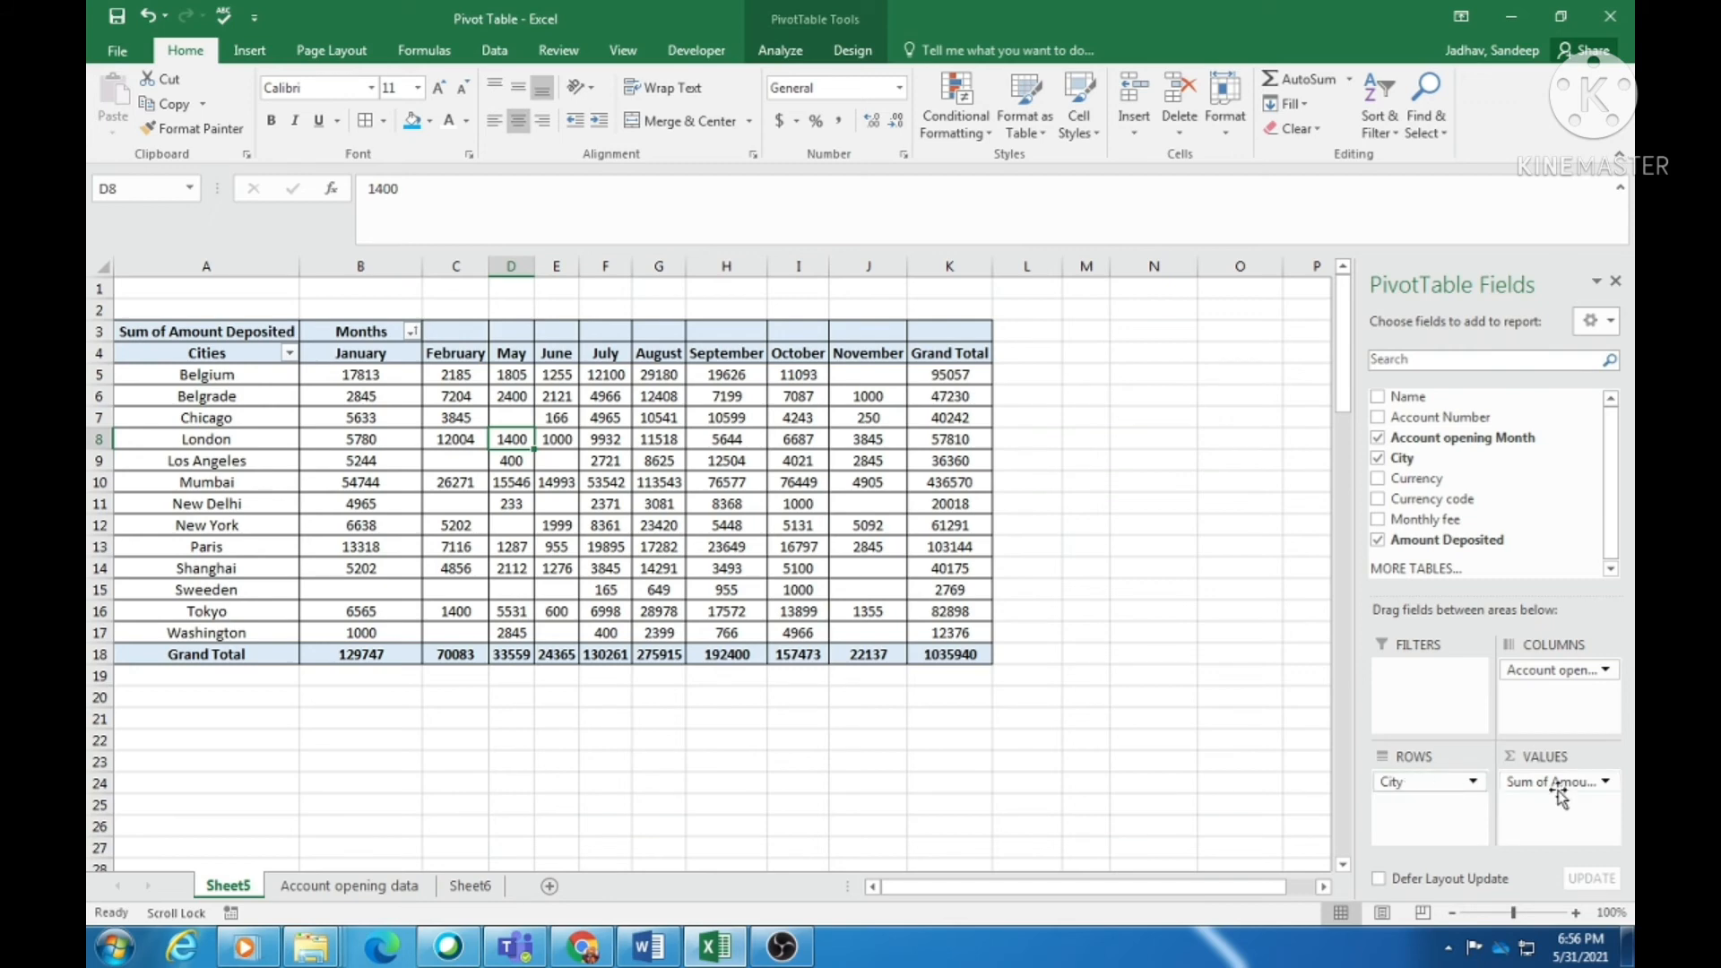
- Remove Account opening Month from Columns so each city shows one total, e.g. Belgium 95057
left_click_drag(1560, 677, 1509, 475)
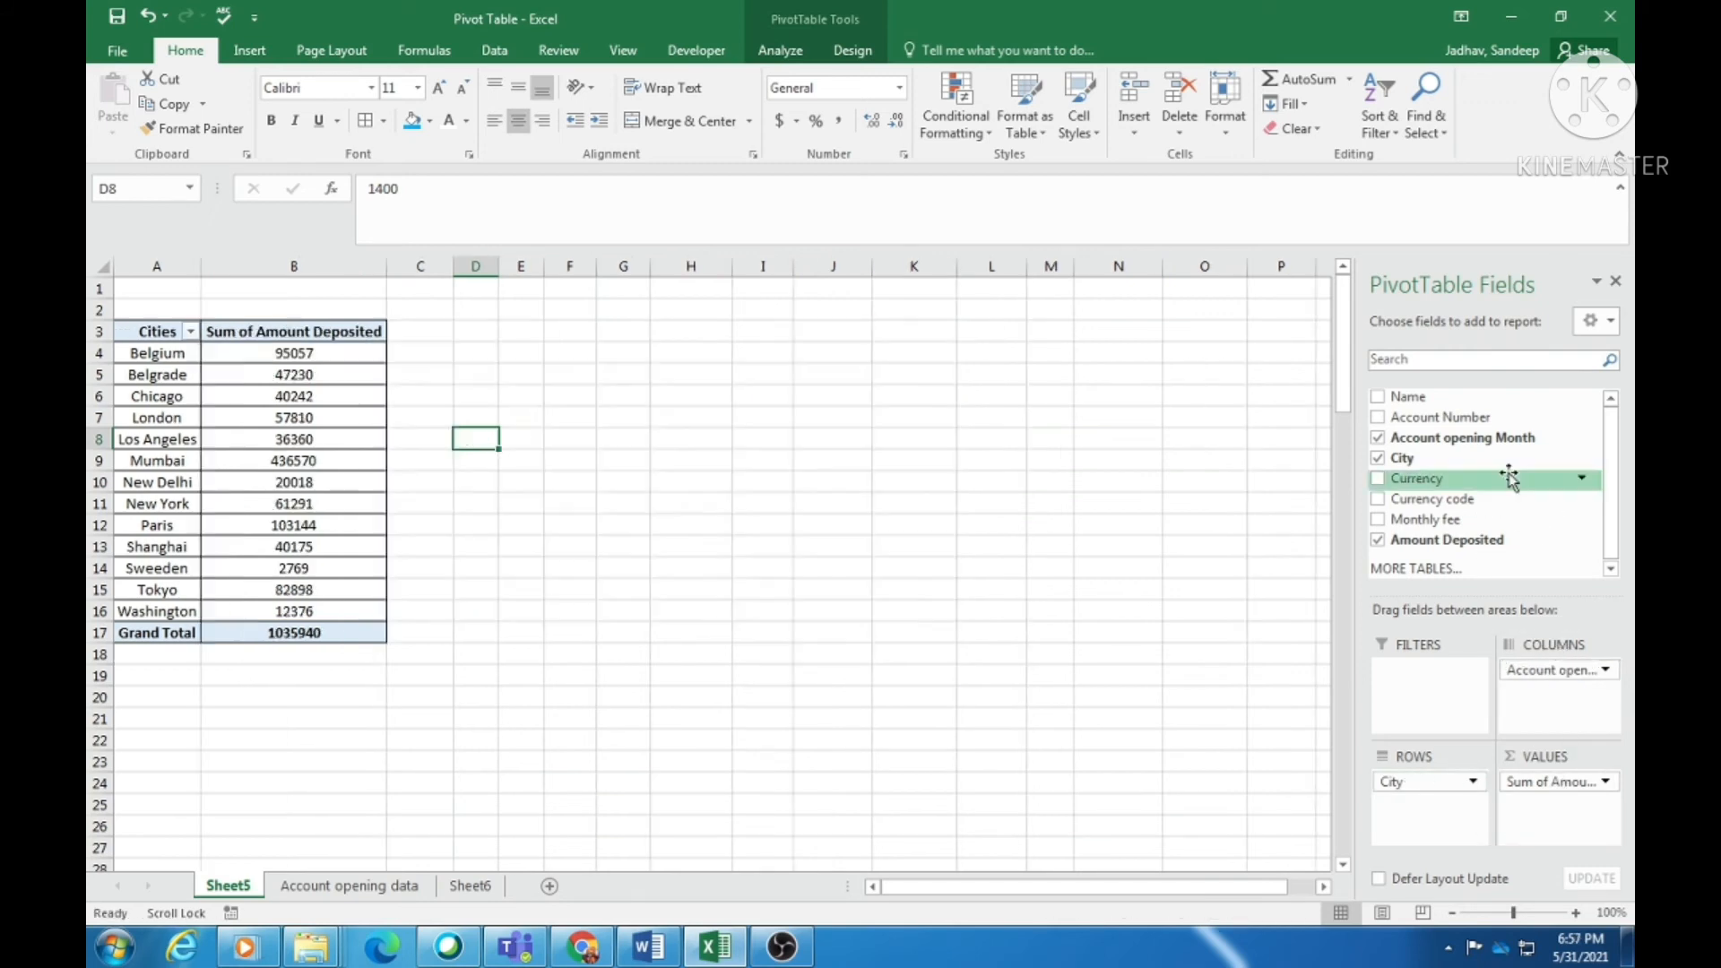
left_click(195, 353)
left_click(322, 353)
left_click(296, 503)
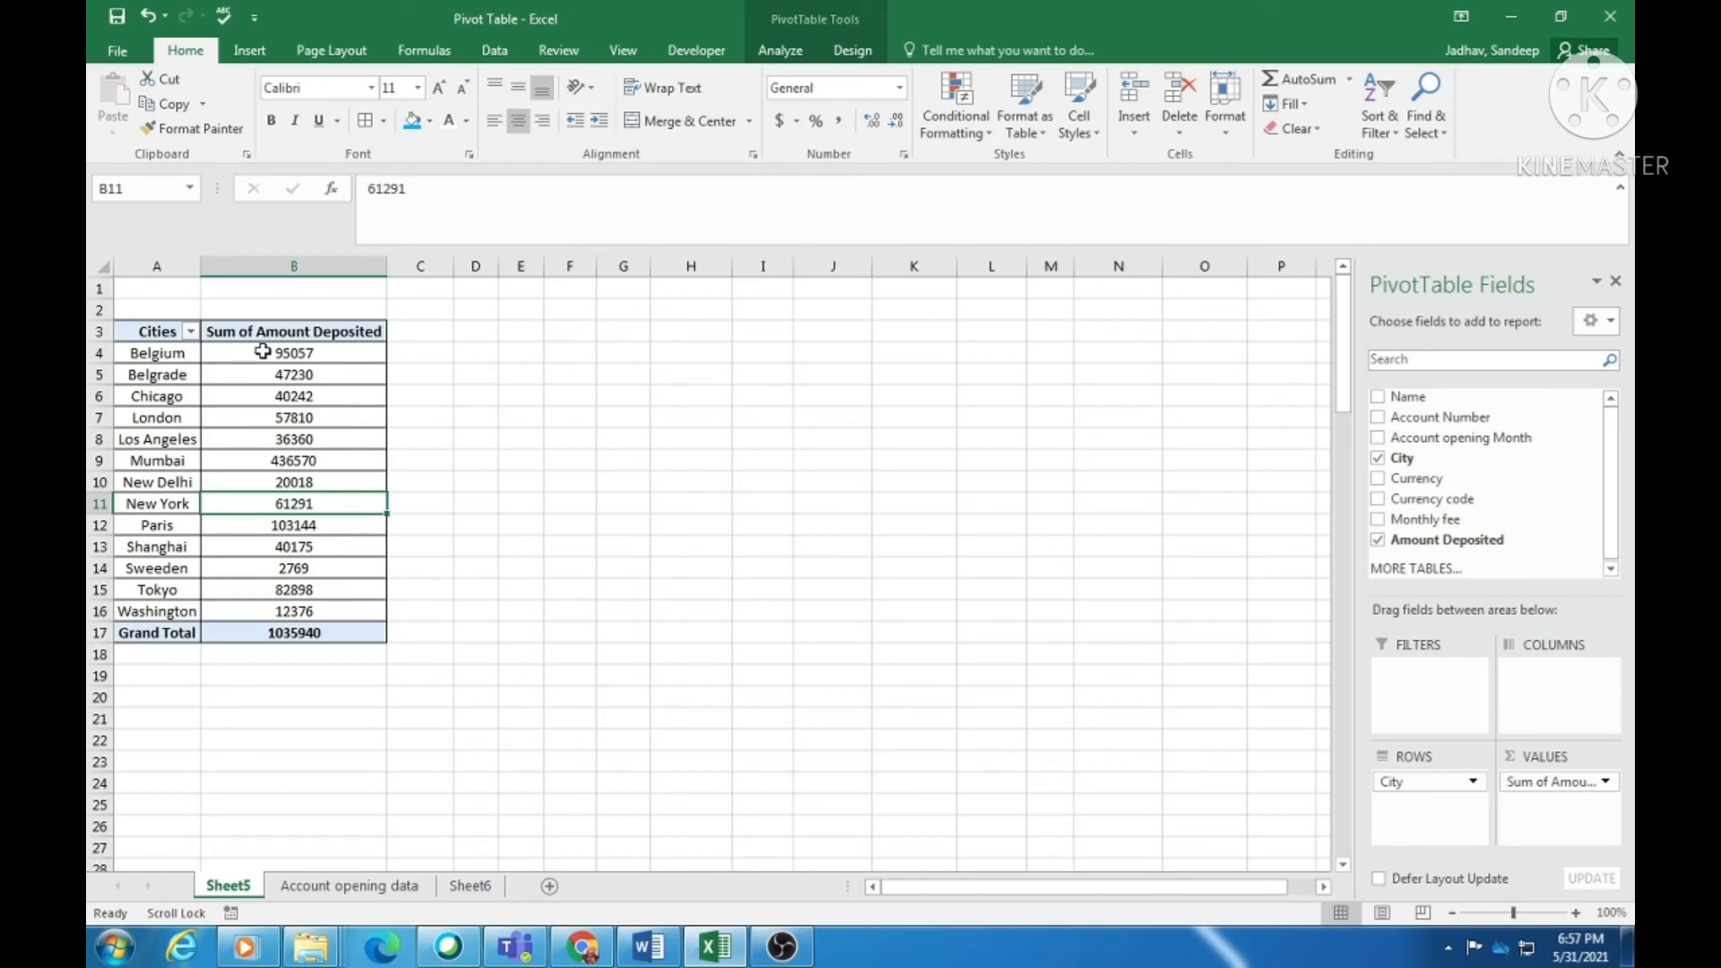
left_click_drag(255, 353, 258, 568)
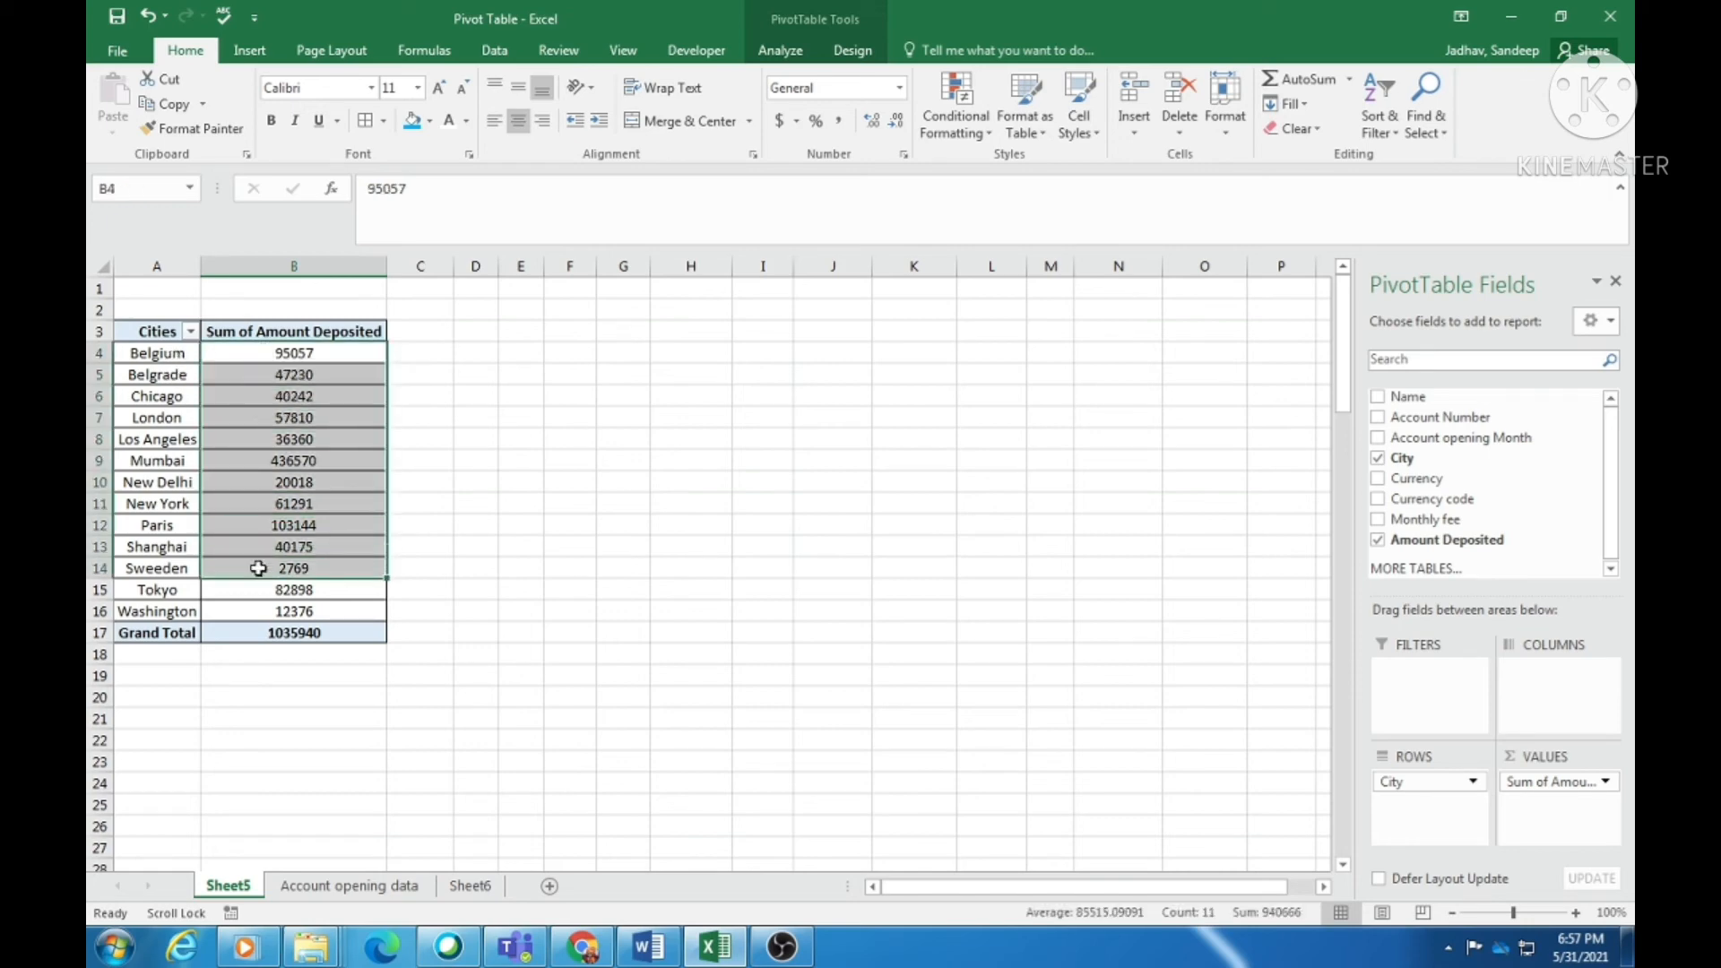
left_click(160, 391)
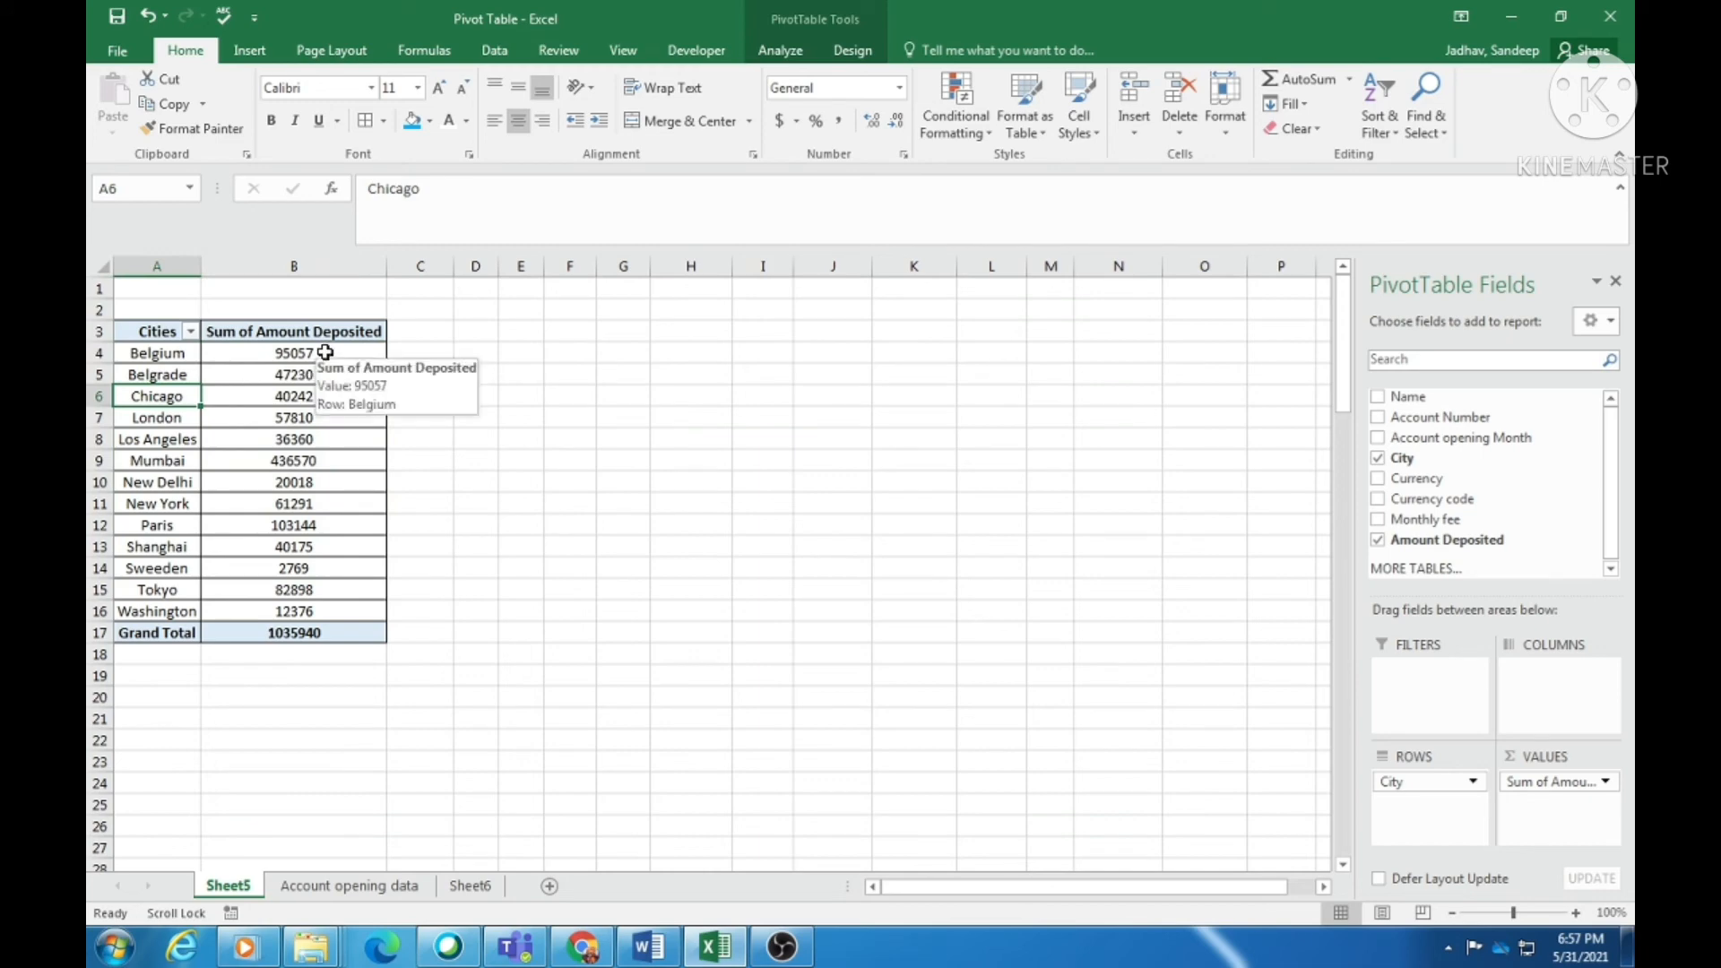
left_click(171, 417)
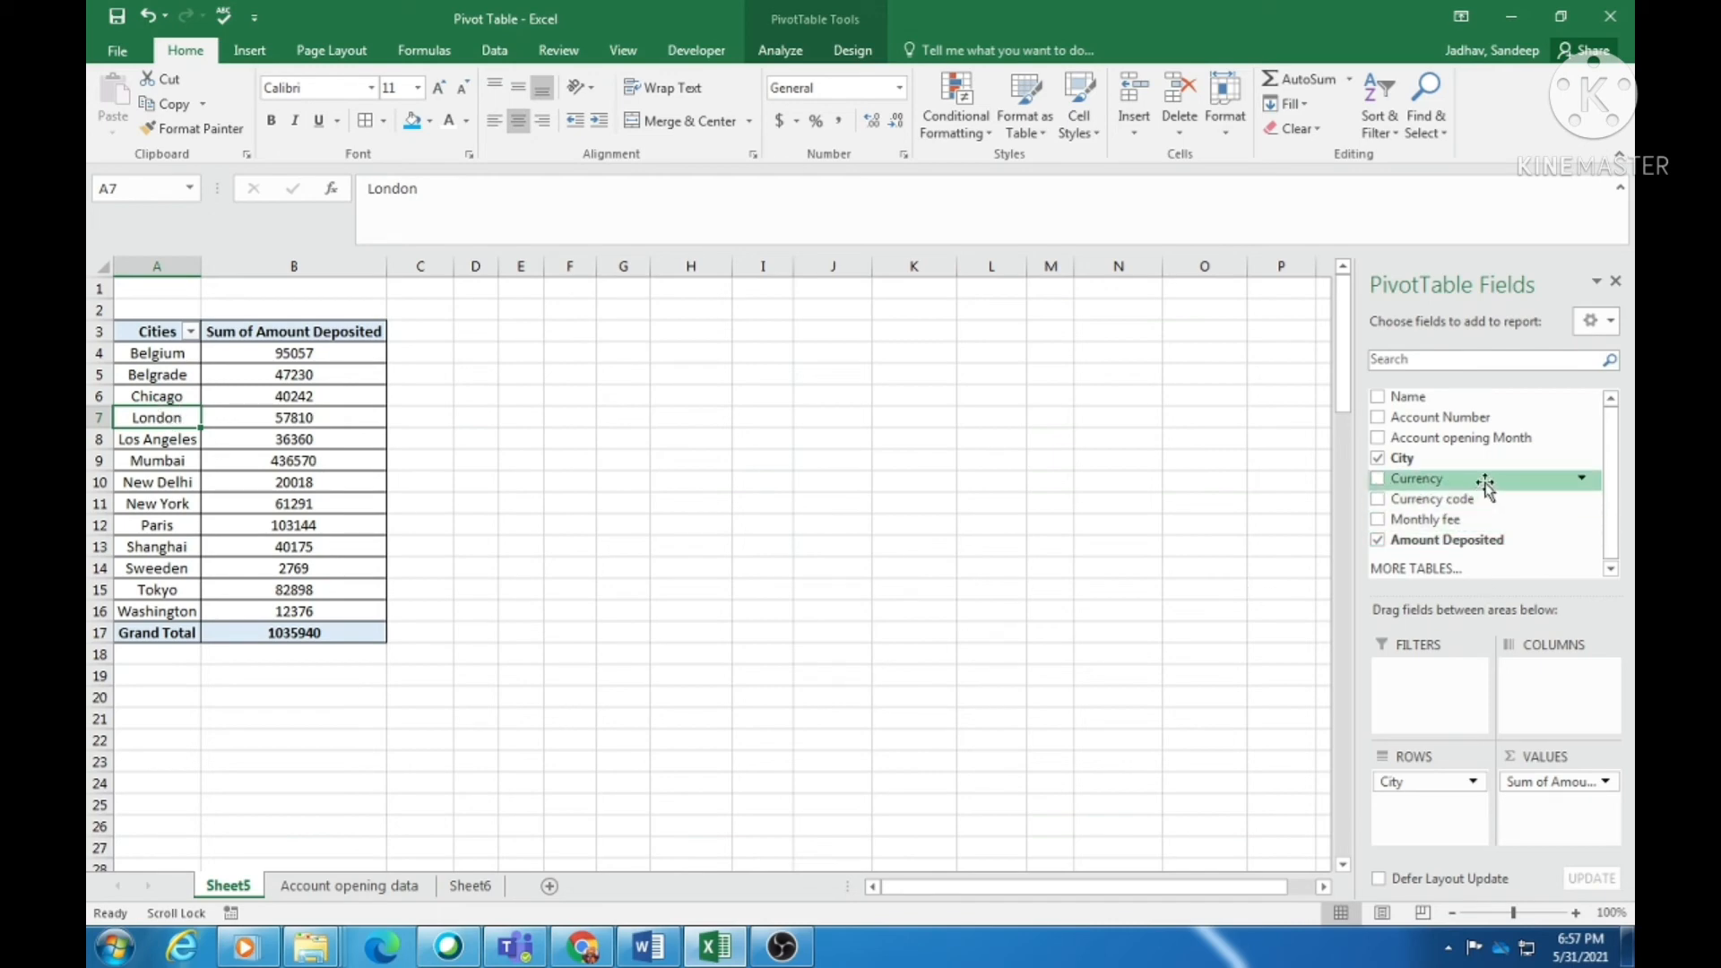
left_click_drag(1470, 444, 1451, 680)
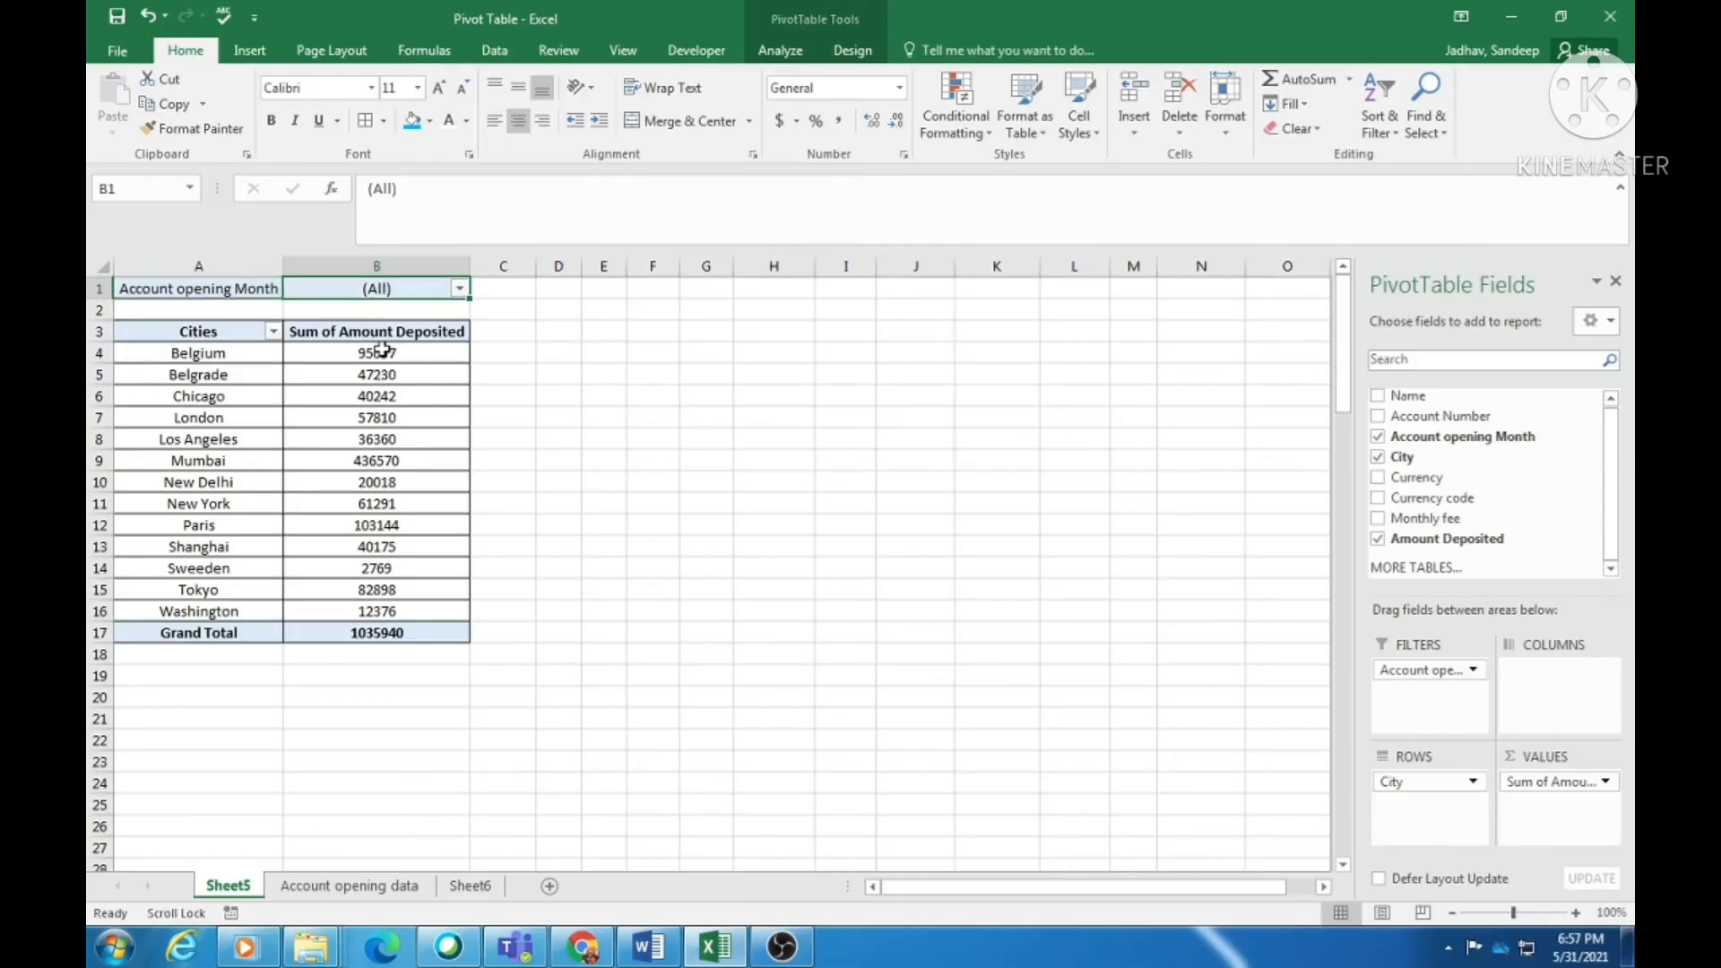
left_click_drag(8, 169, 0, 339)
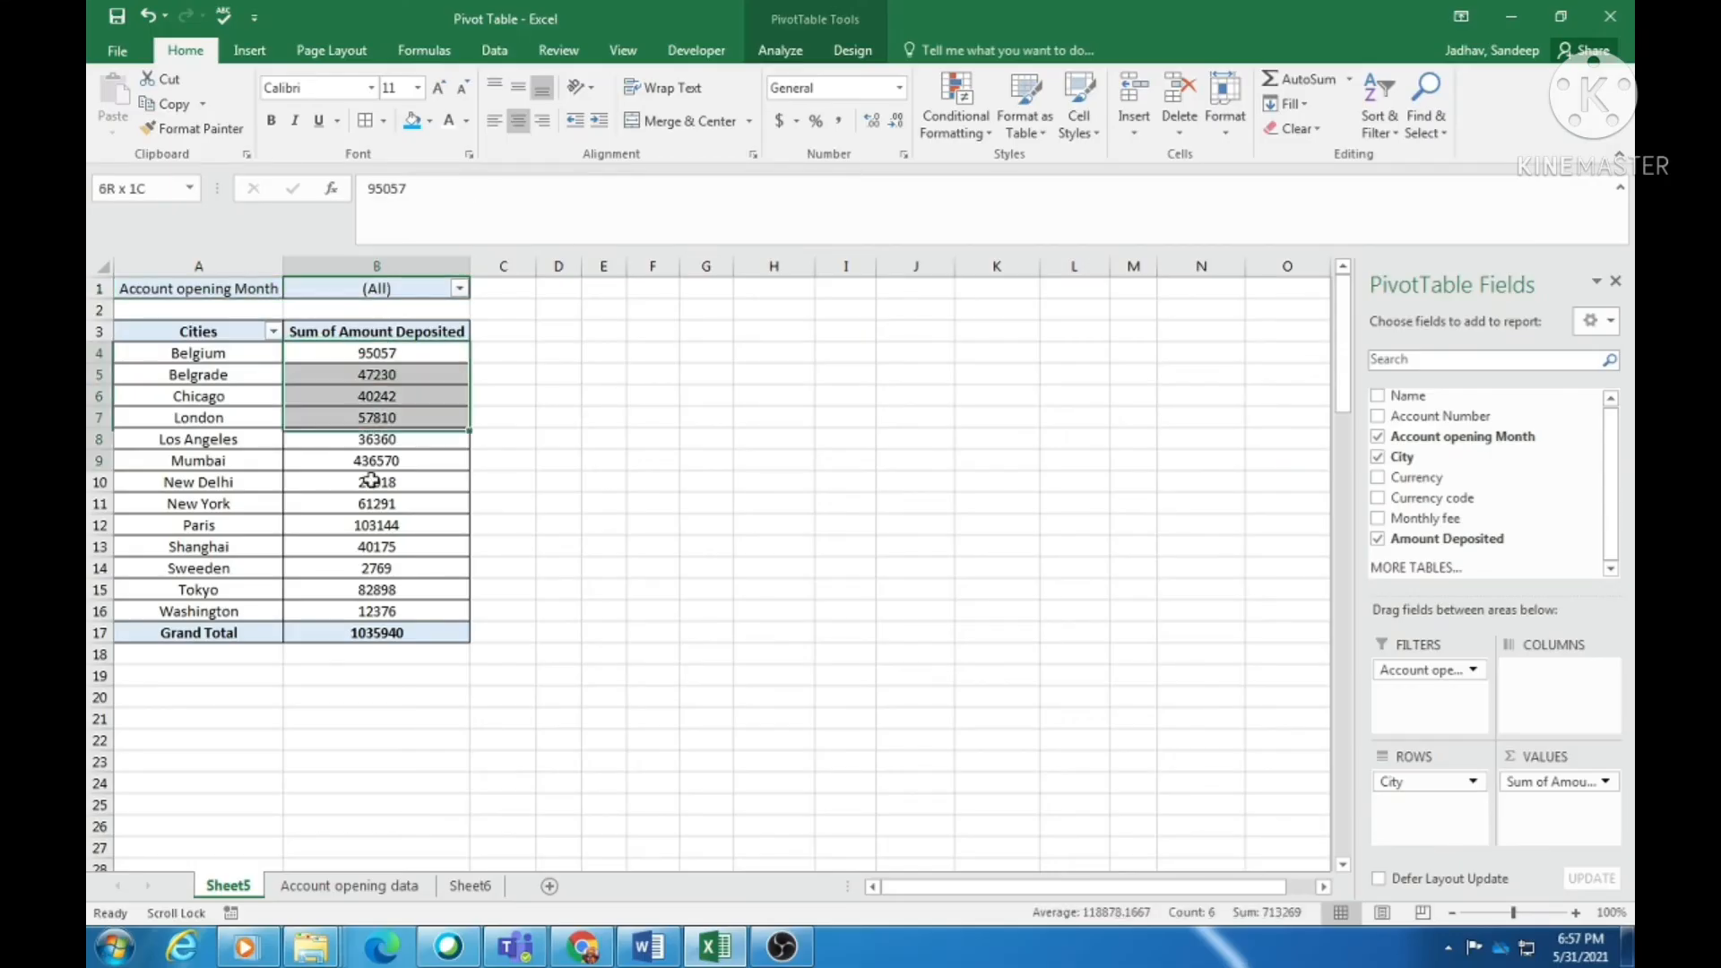
left_click_drag(371, 481, 372, 554)
left_click(746, 393)
left_click(399, 289)
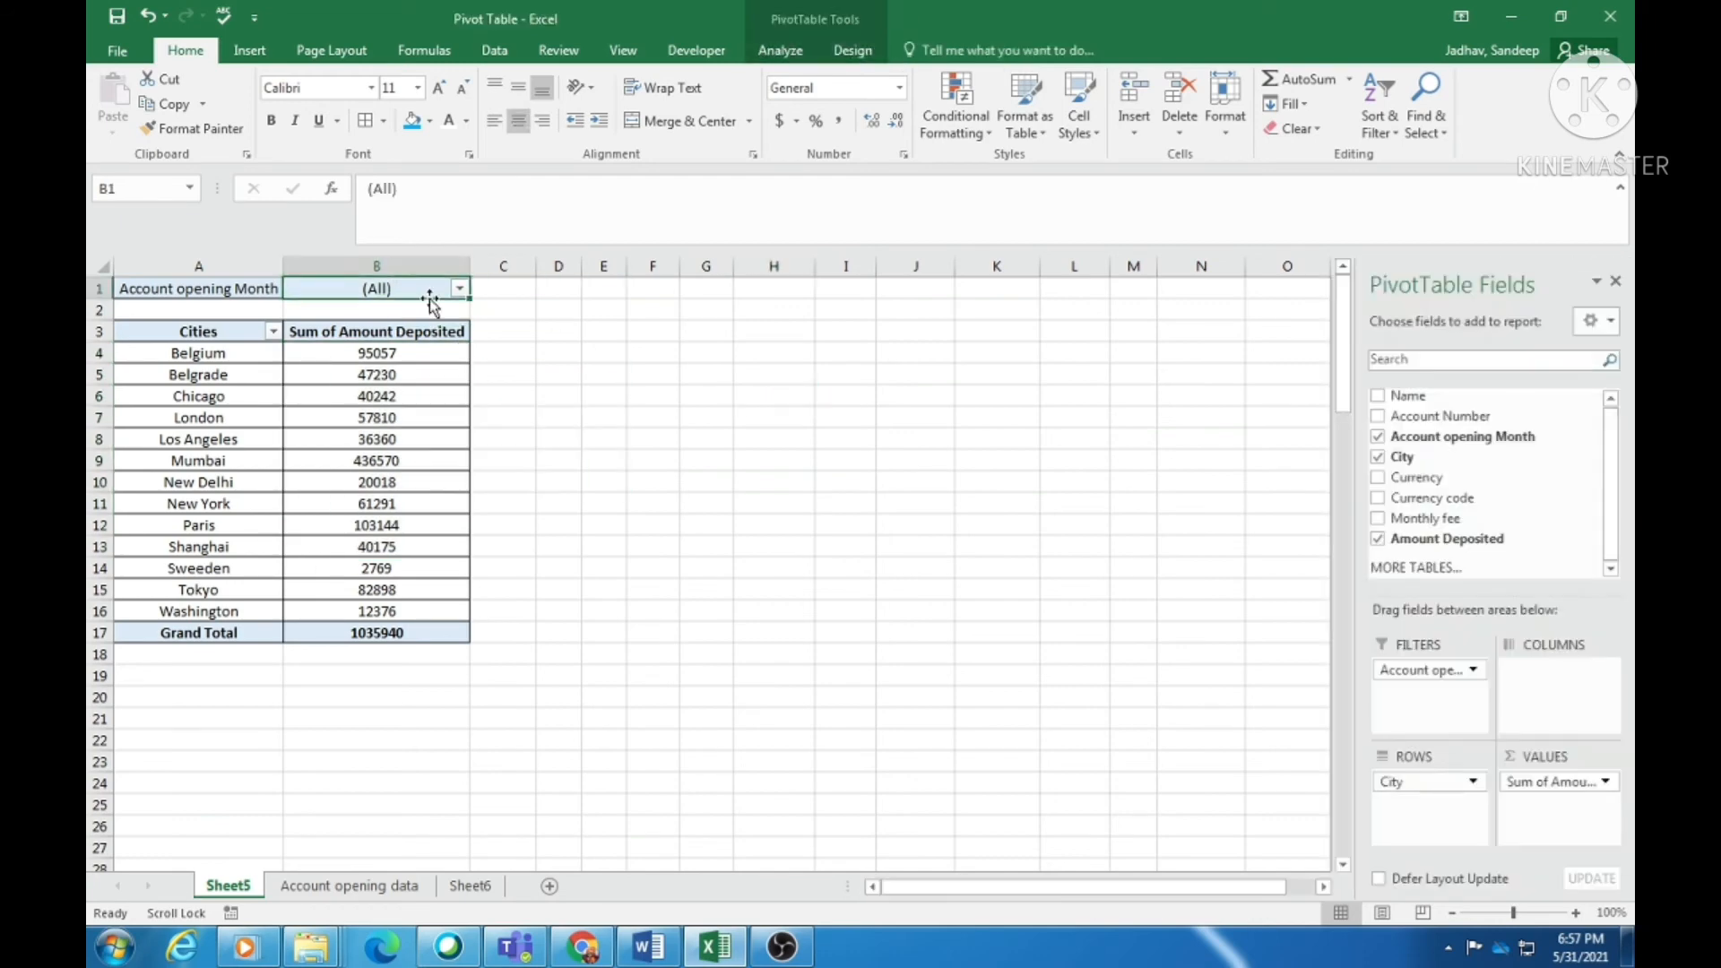
left_click(458, 288)
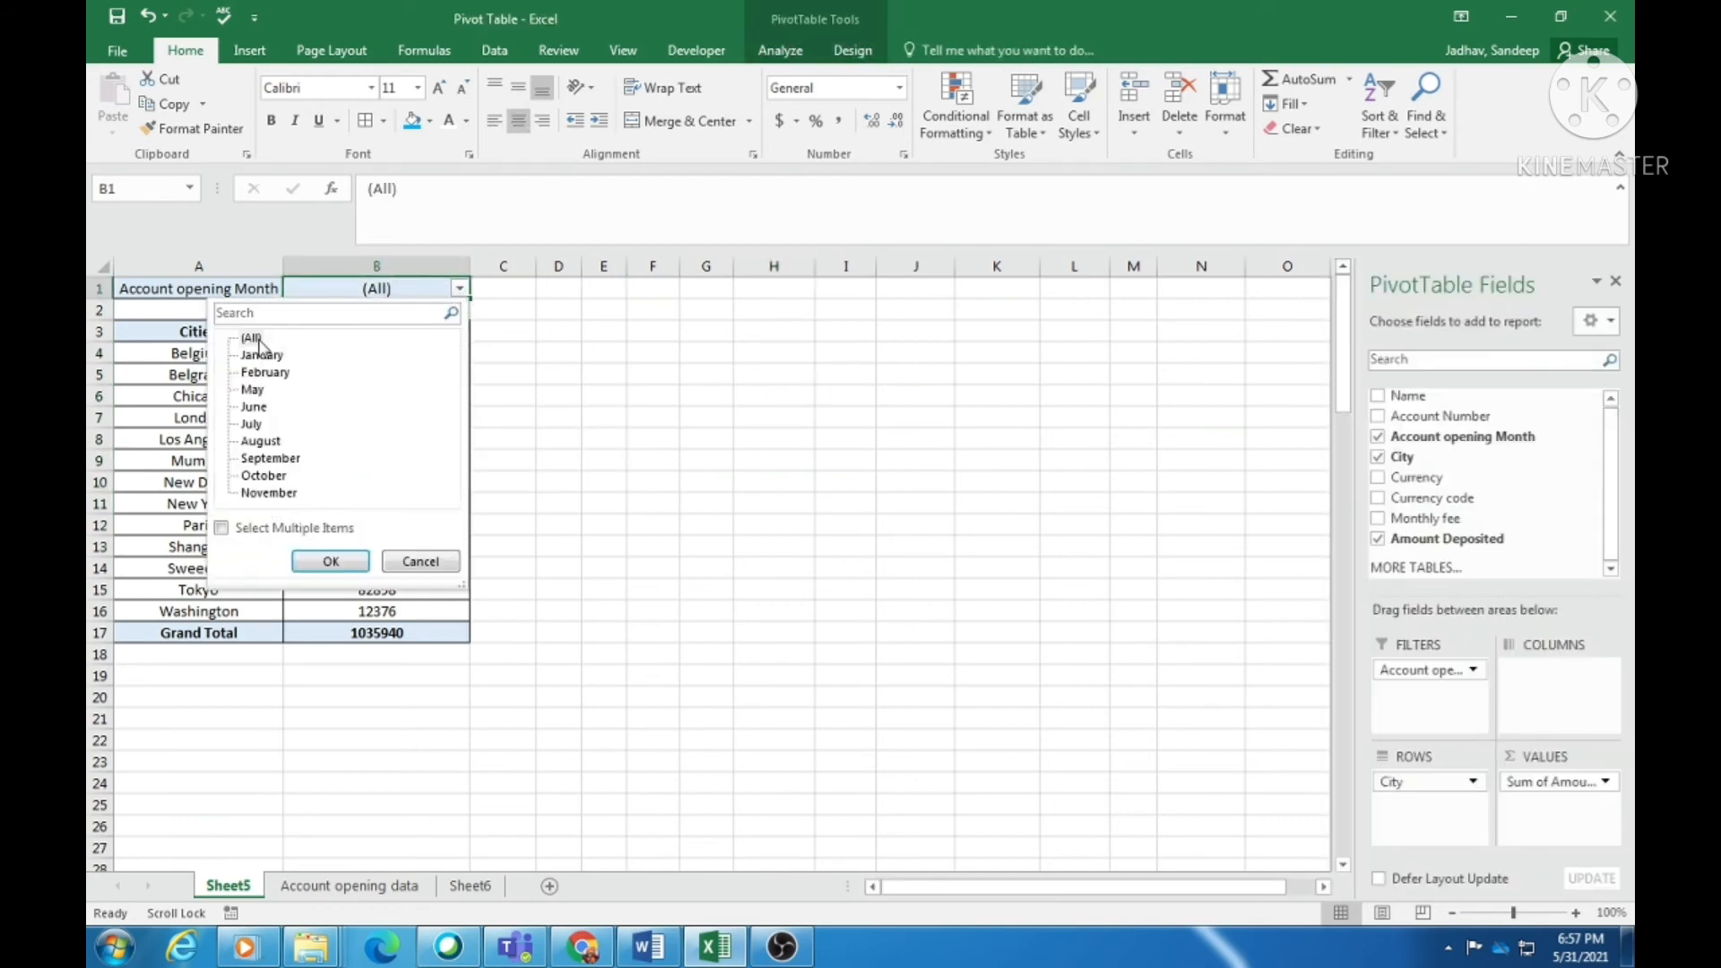
left_click(261, 355)
left_click(328, 561)
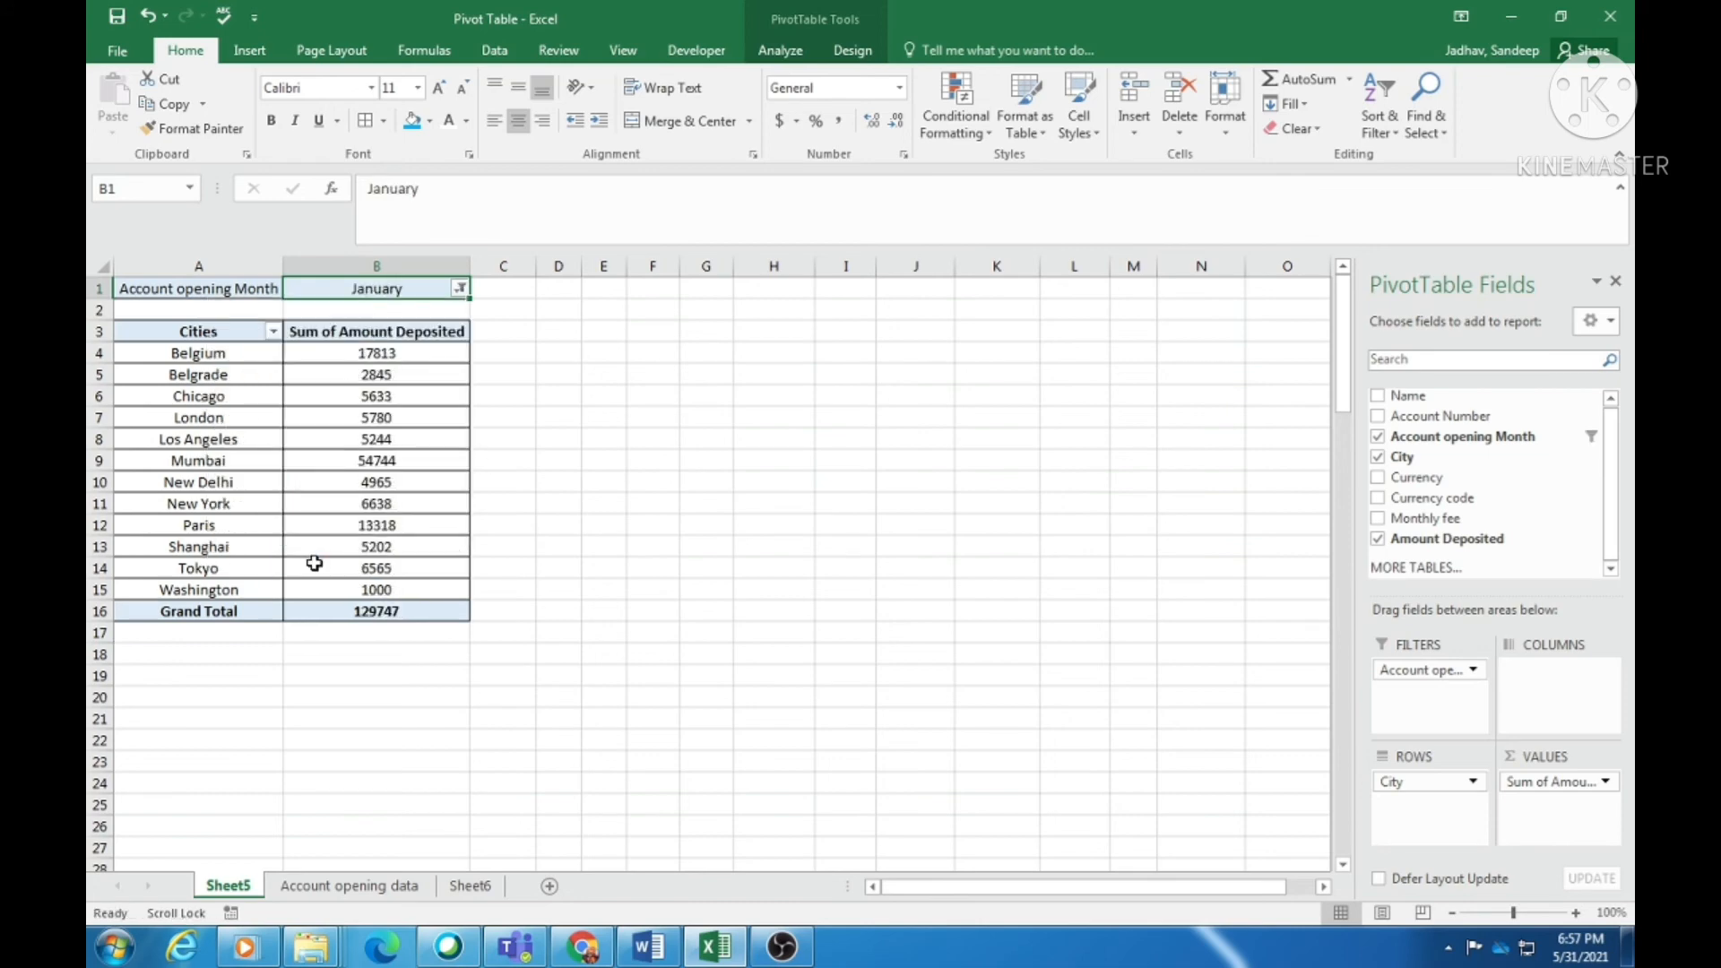
left_click_drag(394, 357, 373, 546)
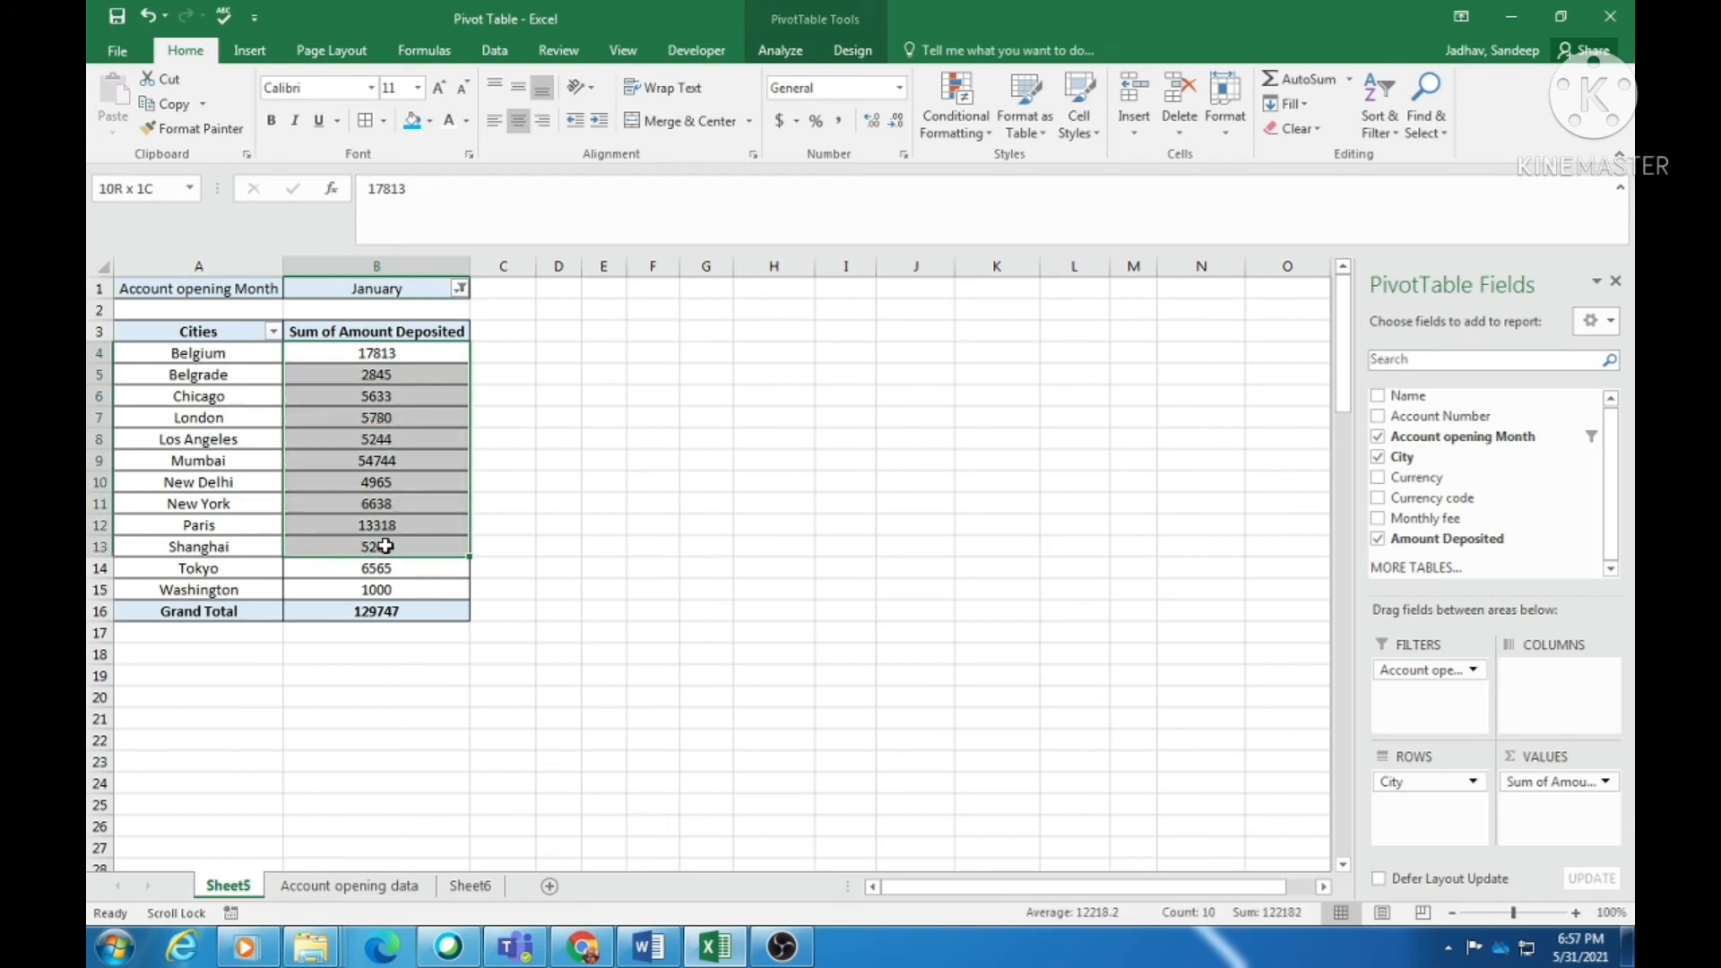
left_click(459, 288)
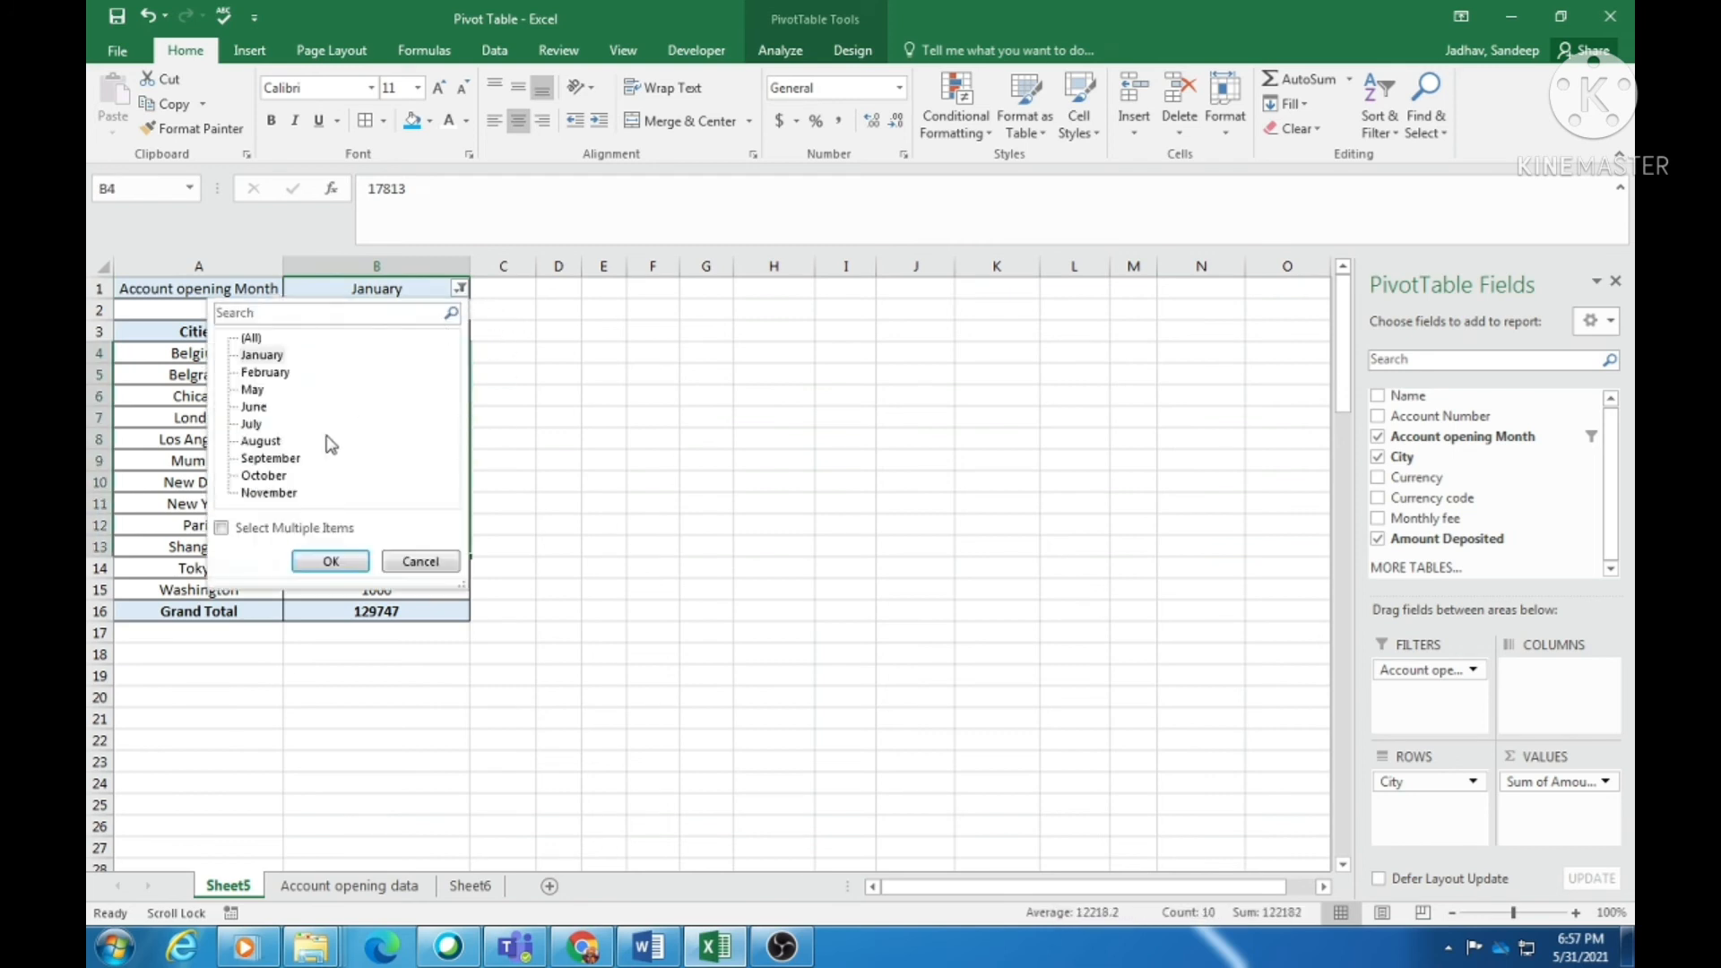
left_click(274, 441)
left_click(331, 561)
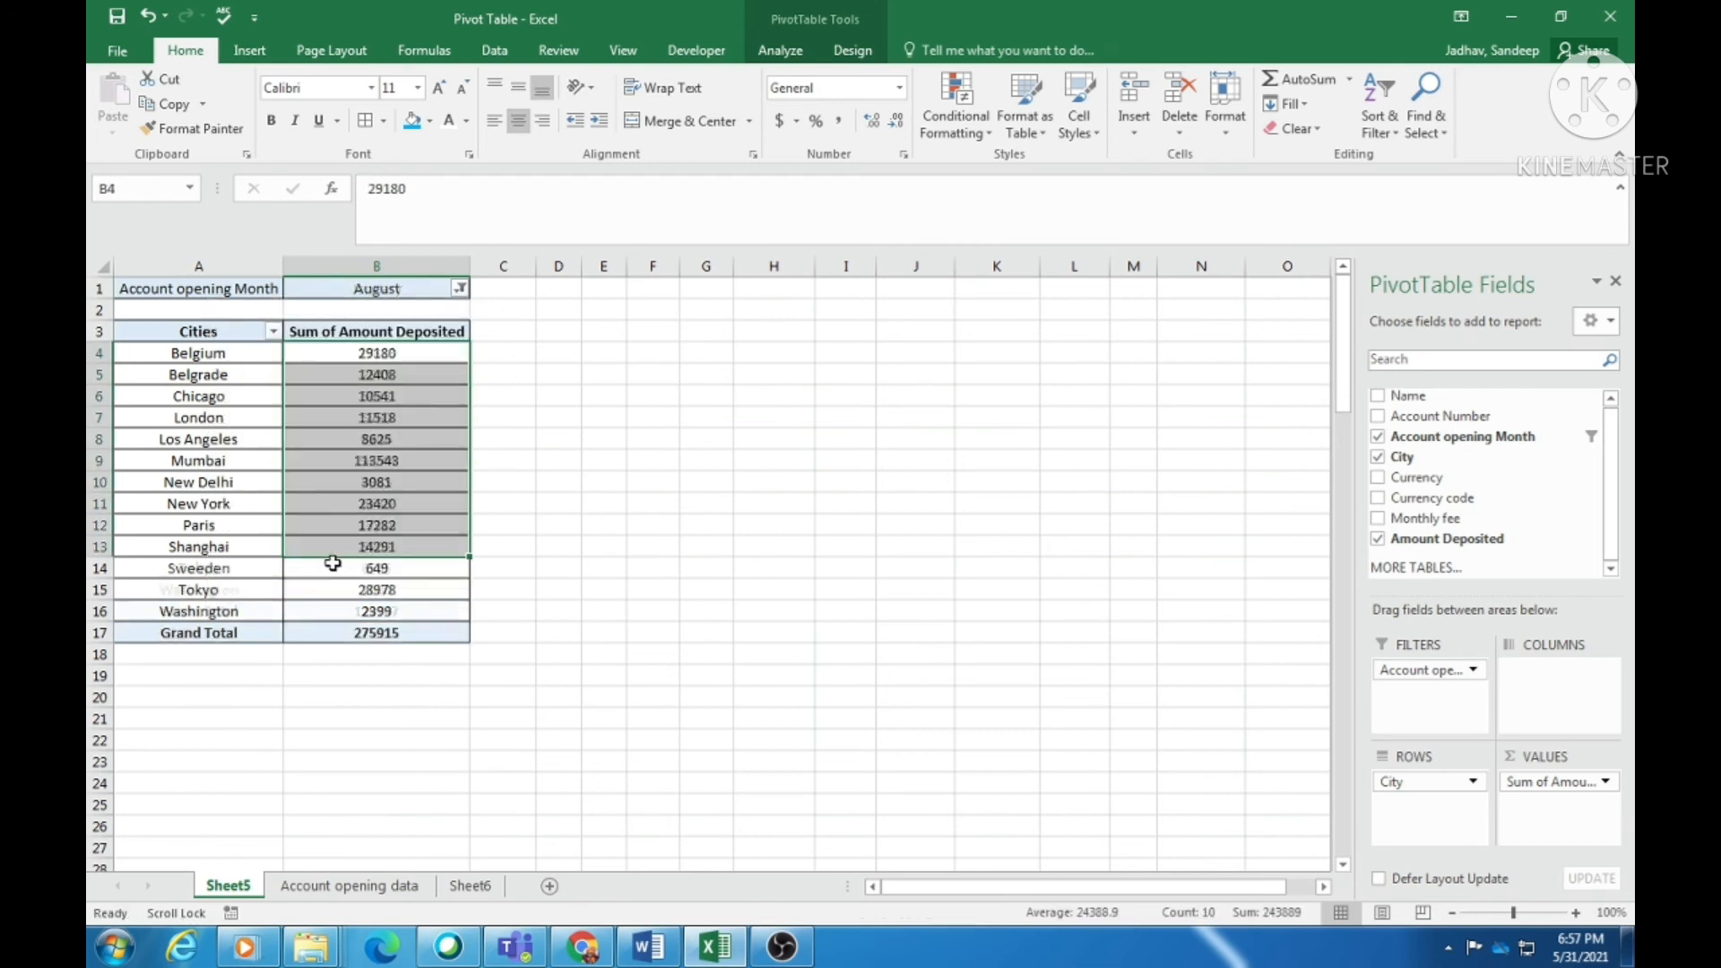
left_click(460, 288)
left_click(251, 338)
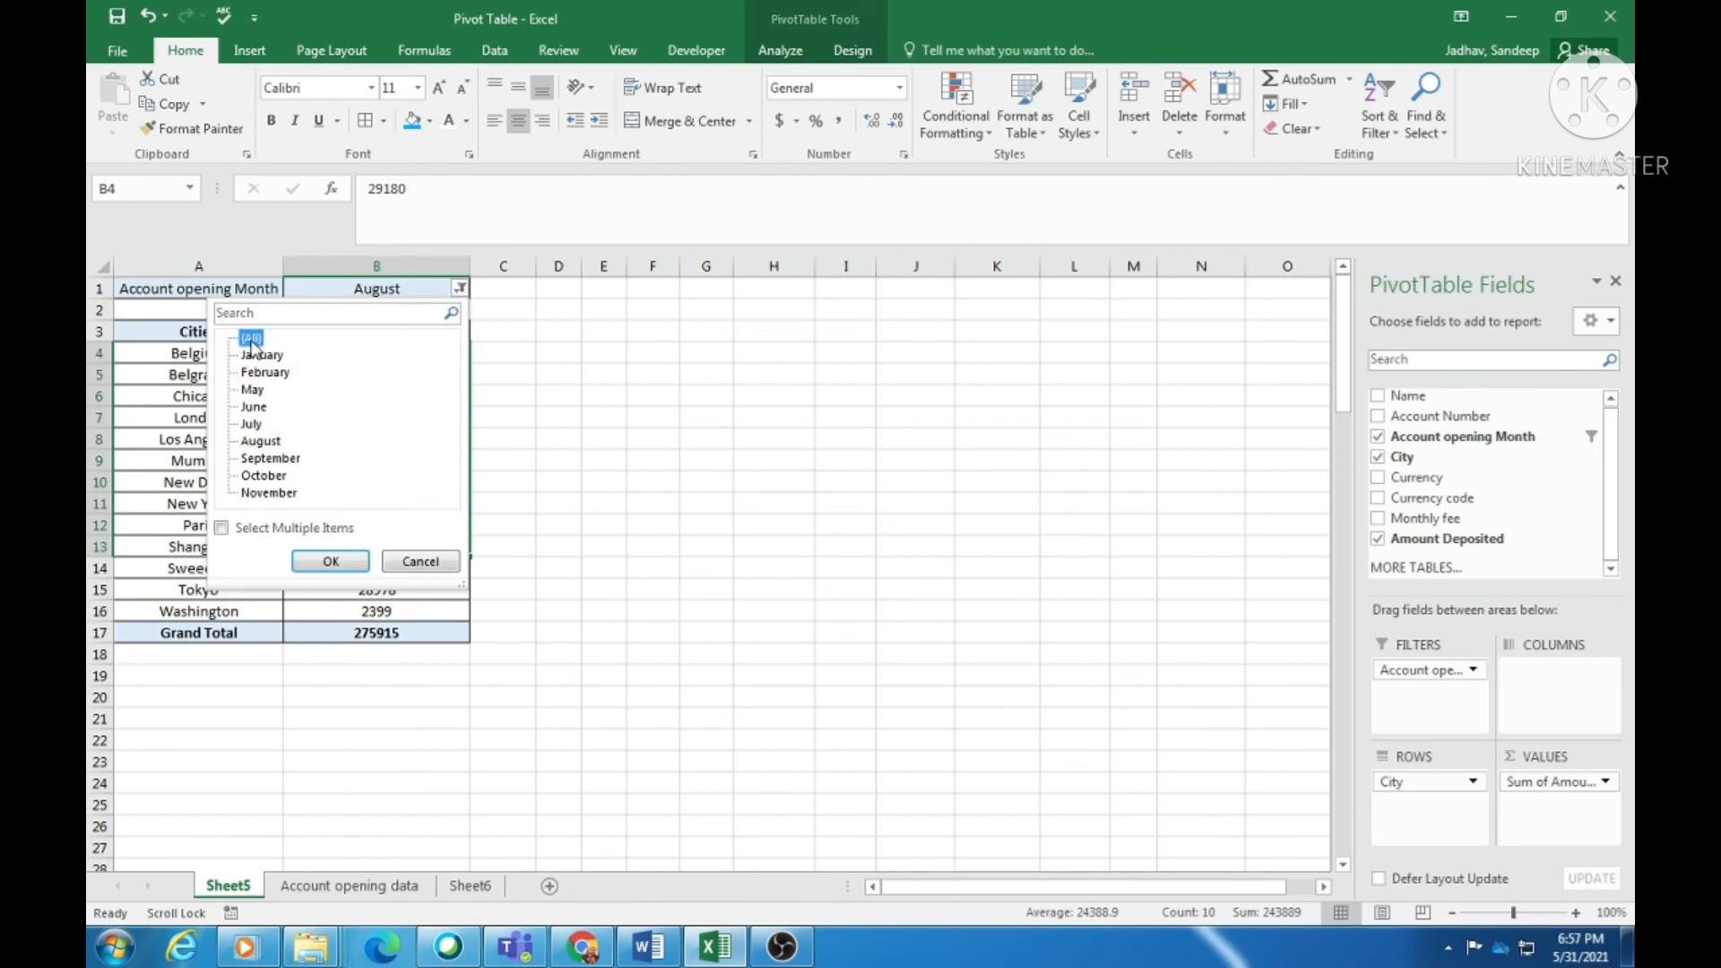
left_click(323, 564)
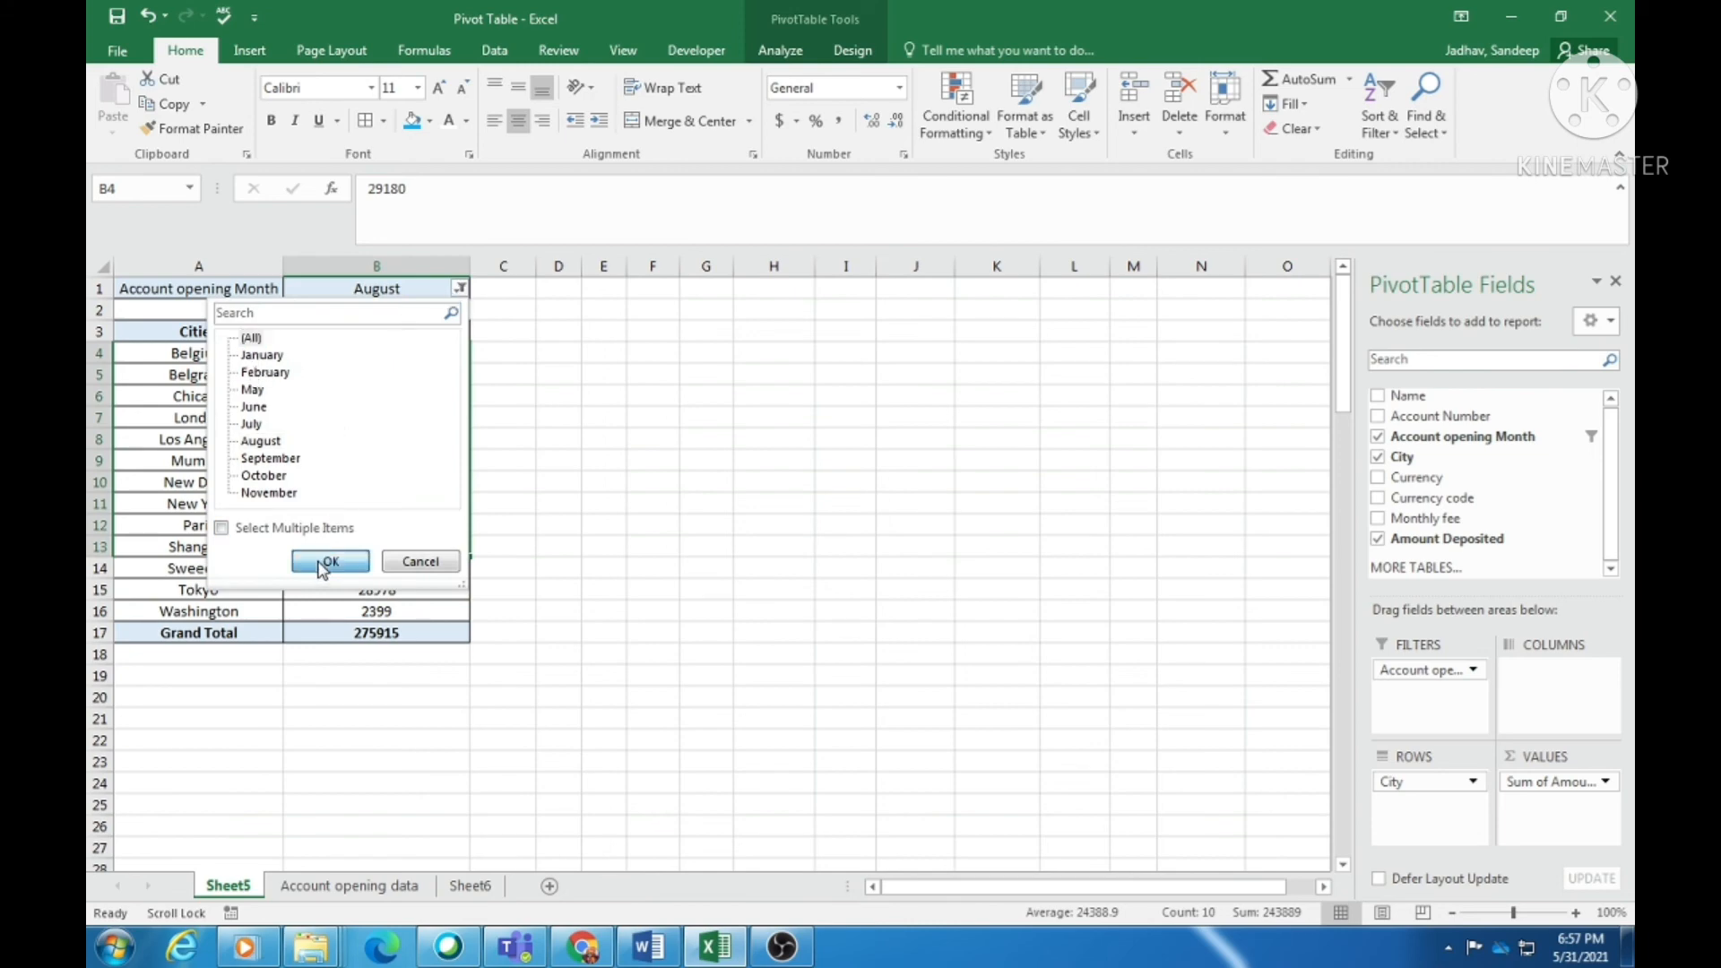
left_click(460, 288)
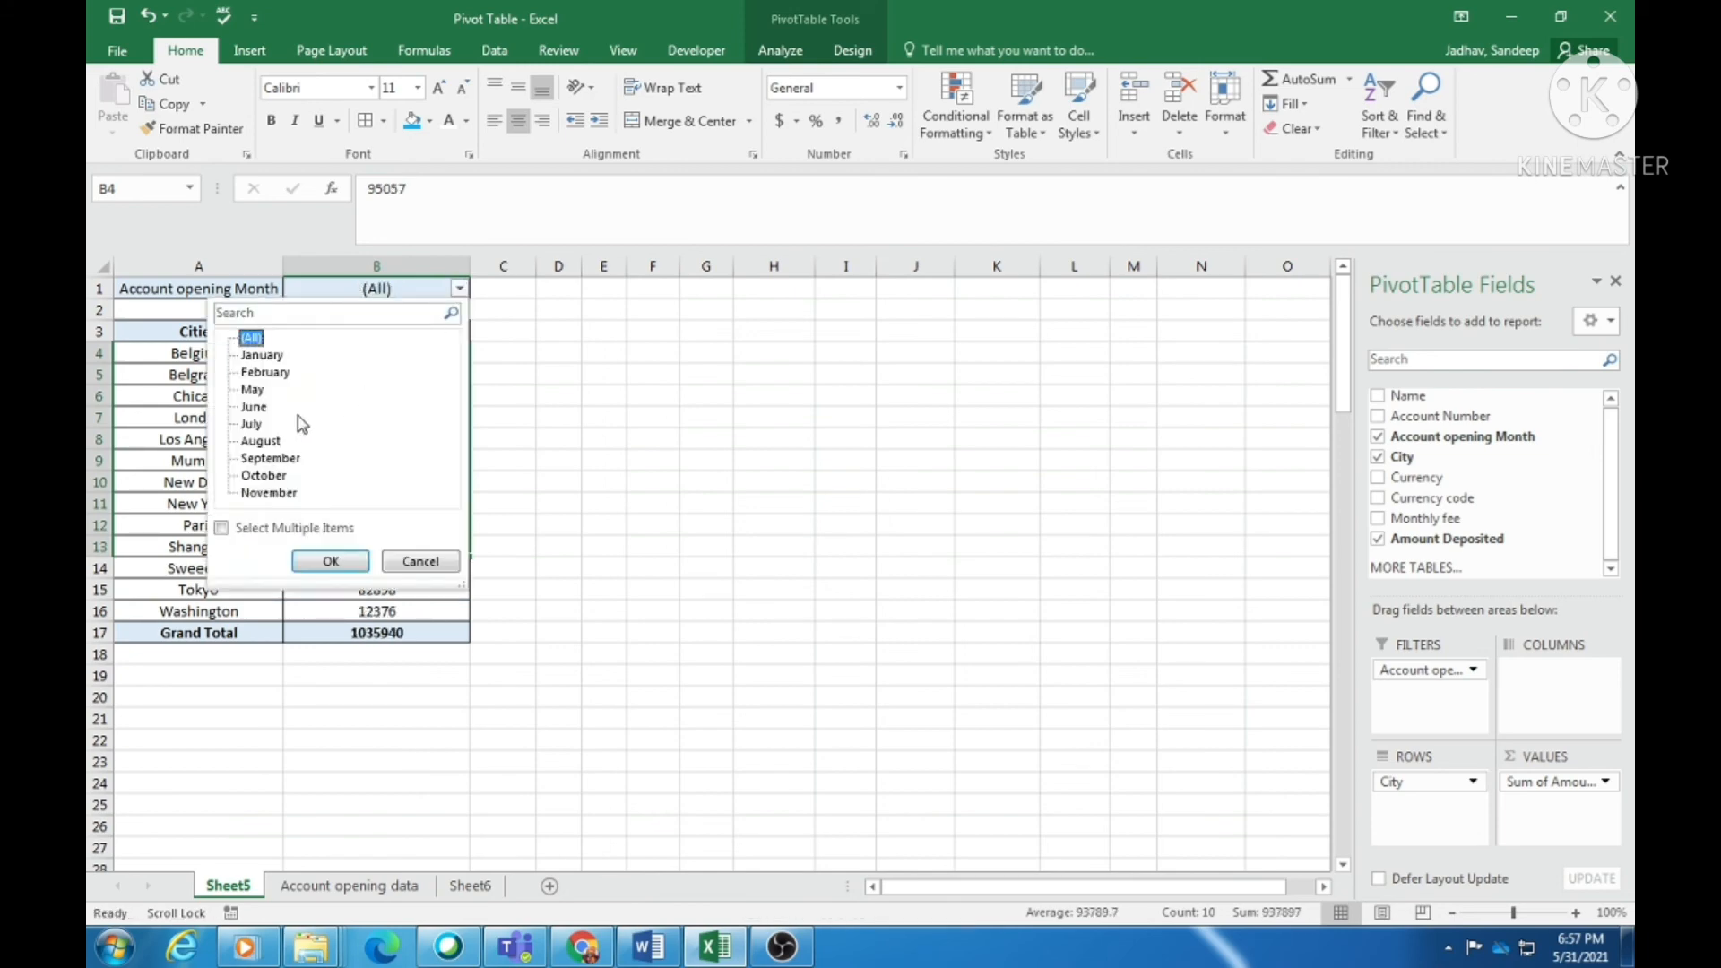
left_click(568, 318)
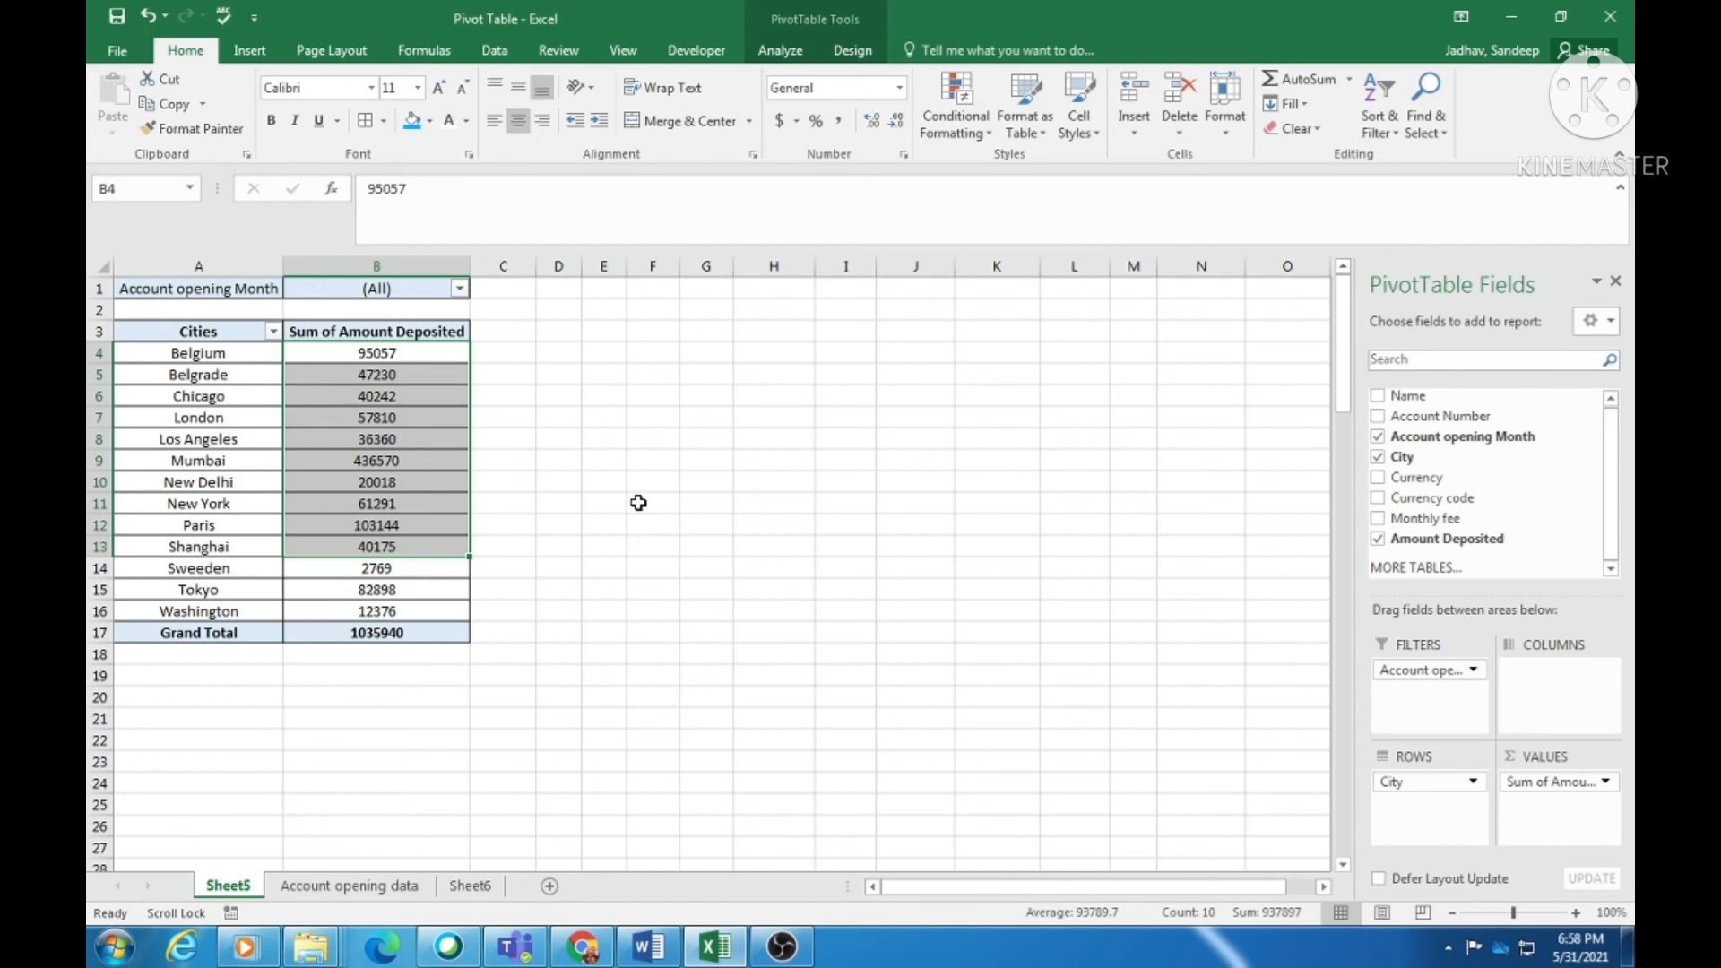
- Switch to the Account opening data sheet and scroll down to the empty row 1002 after the last record
left_click(348, 885)
scroll(493, 699, "down", 2)
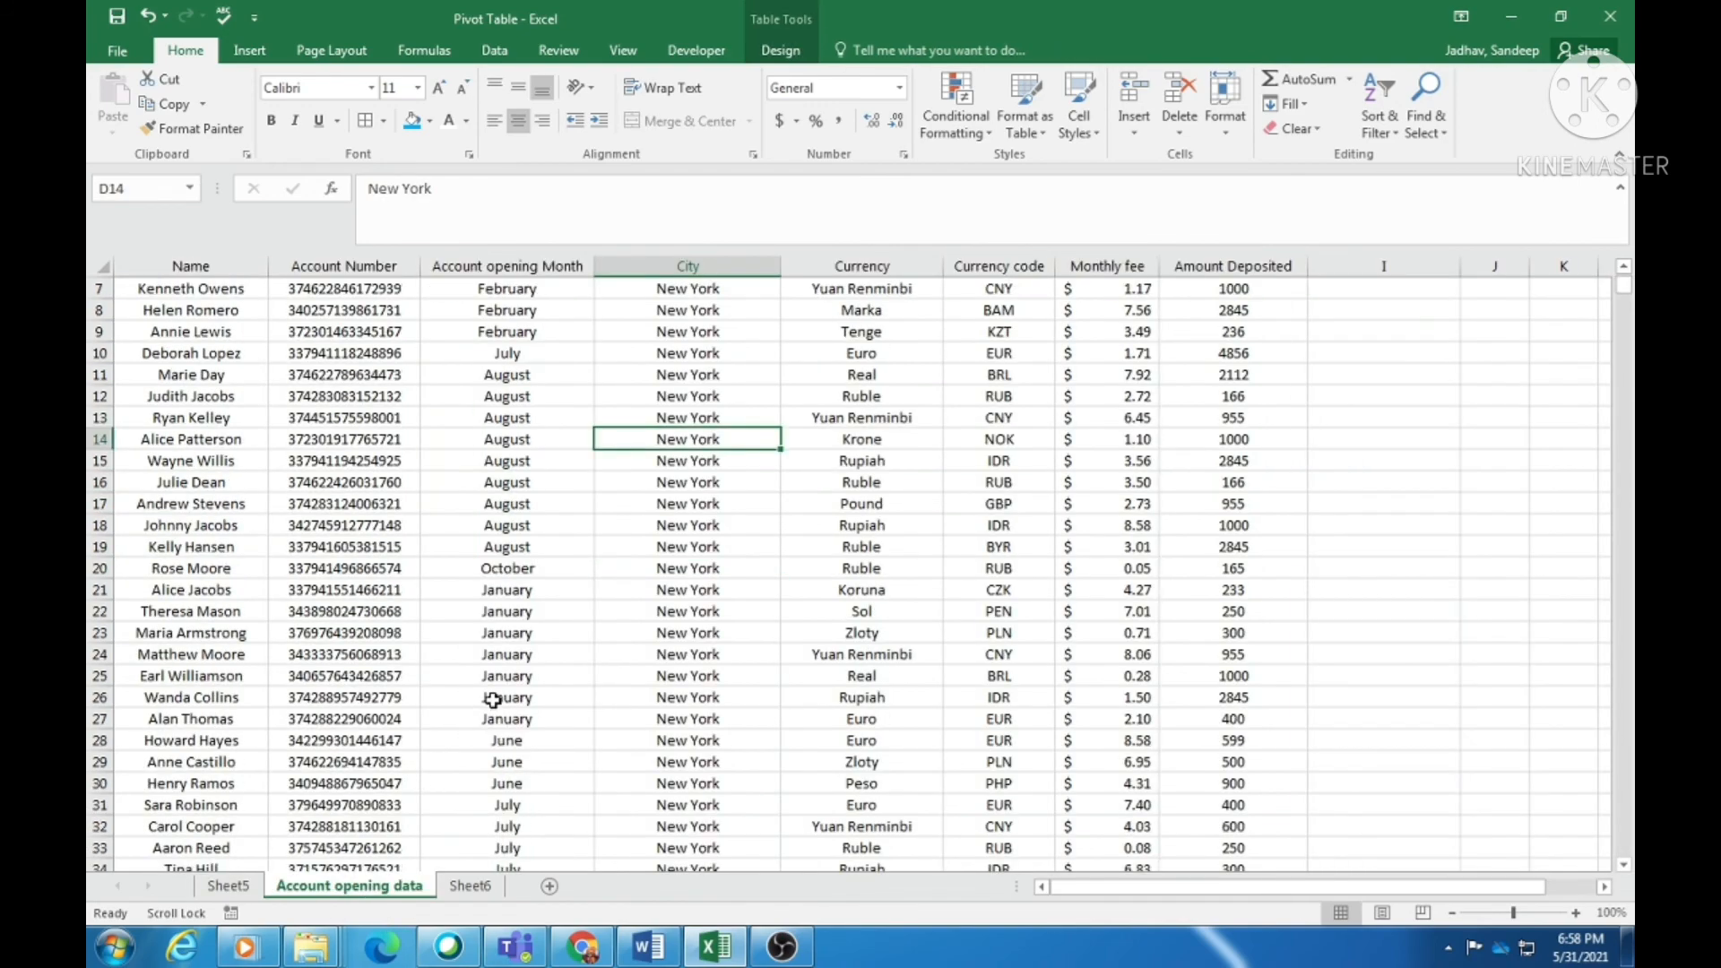
scroll(493, 699, "down", 20)
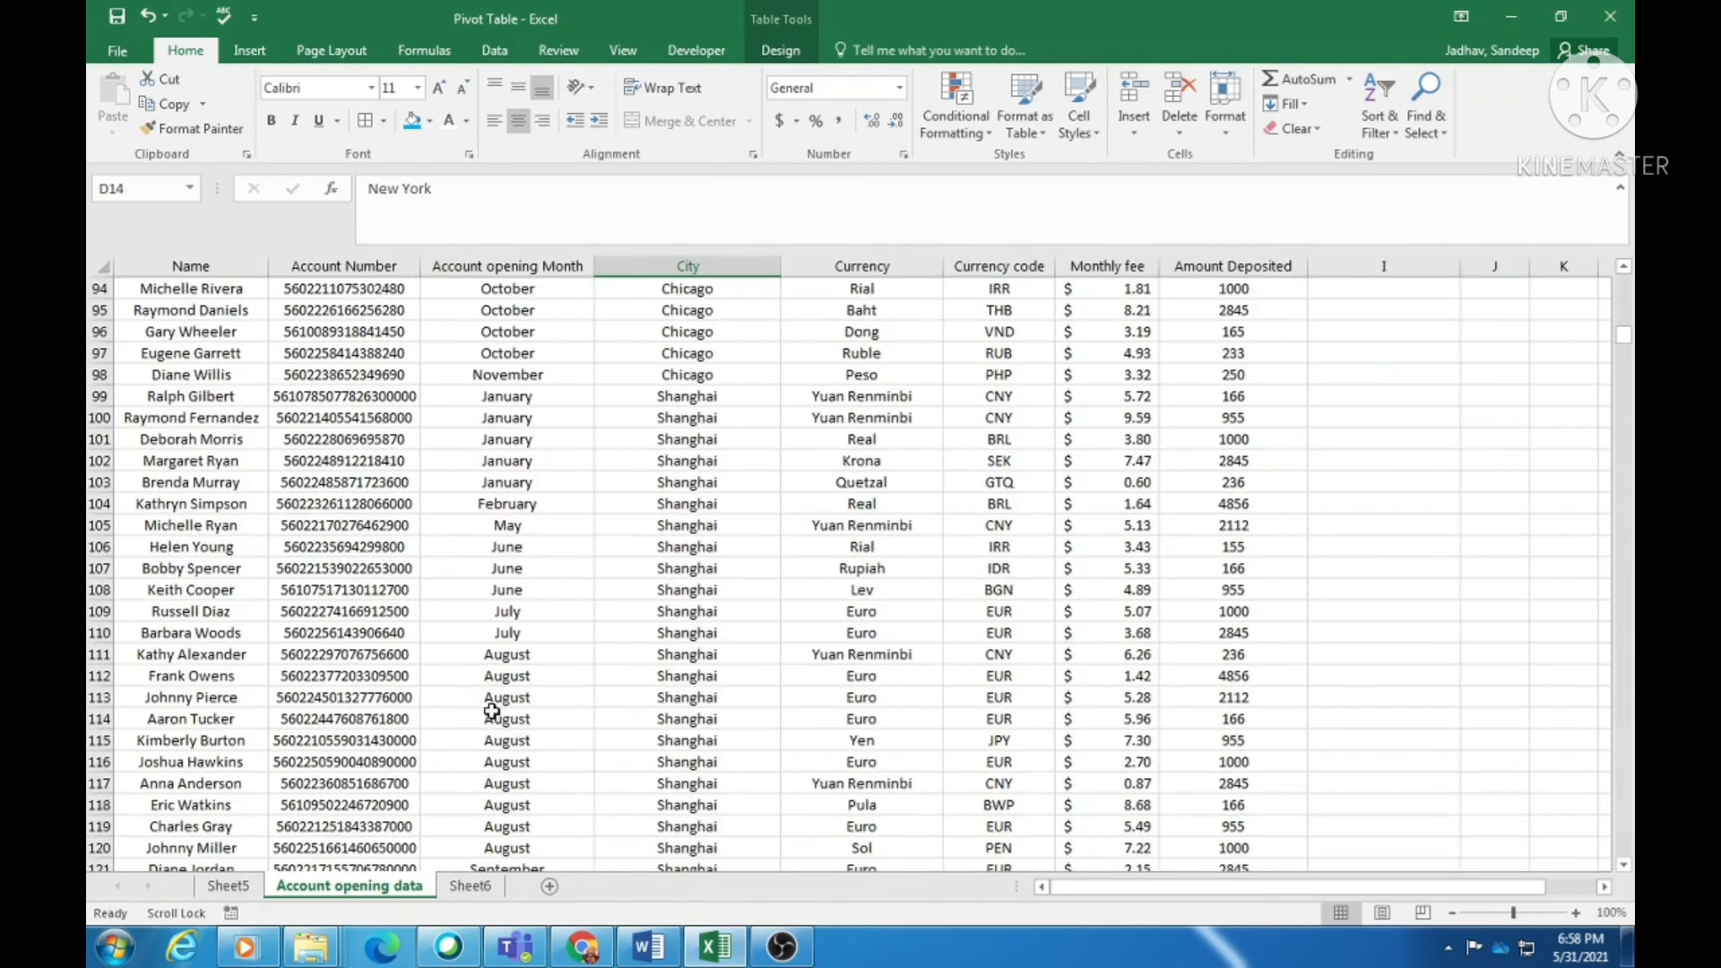
scroll(492, 711, "down", 1)
left_click(489, 713)
scroll(488, 711, "down", 7)
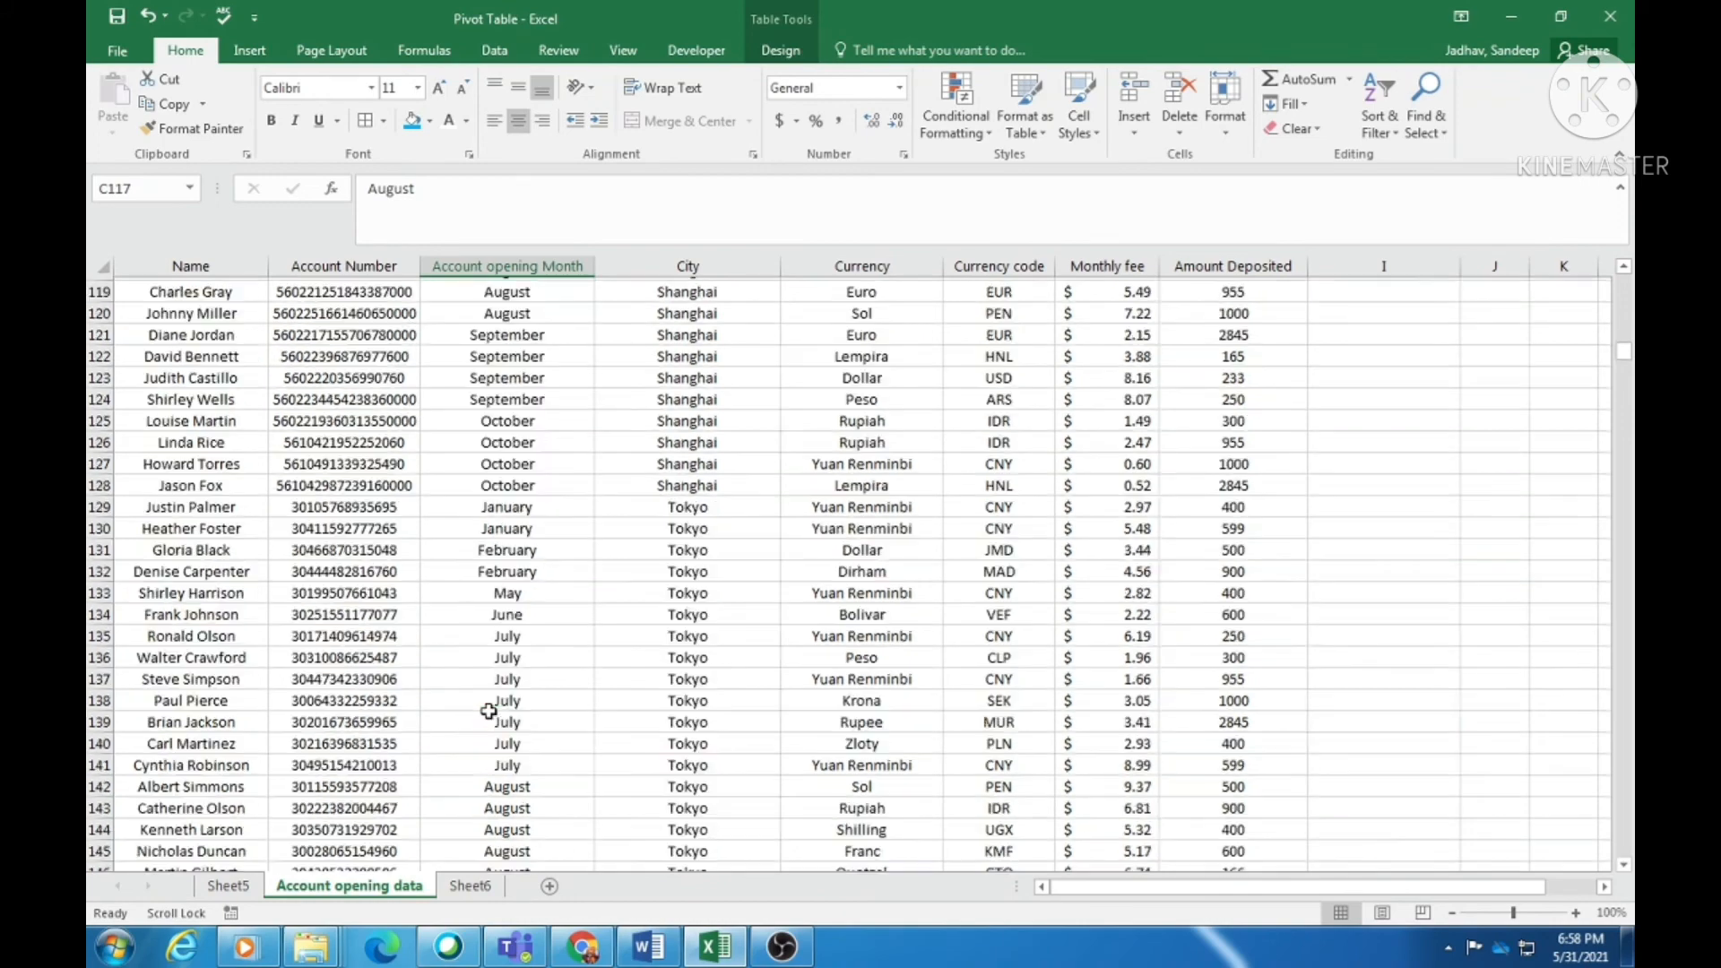
scroll(489, 710, "down", 3)
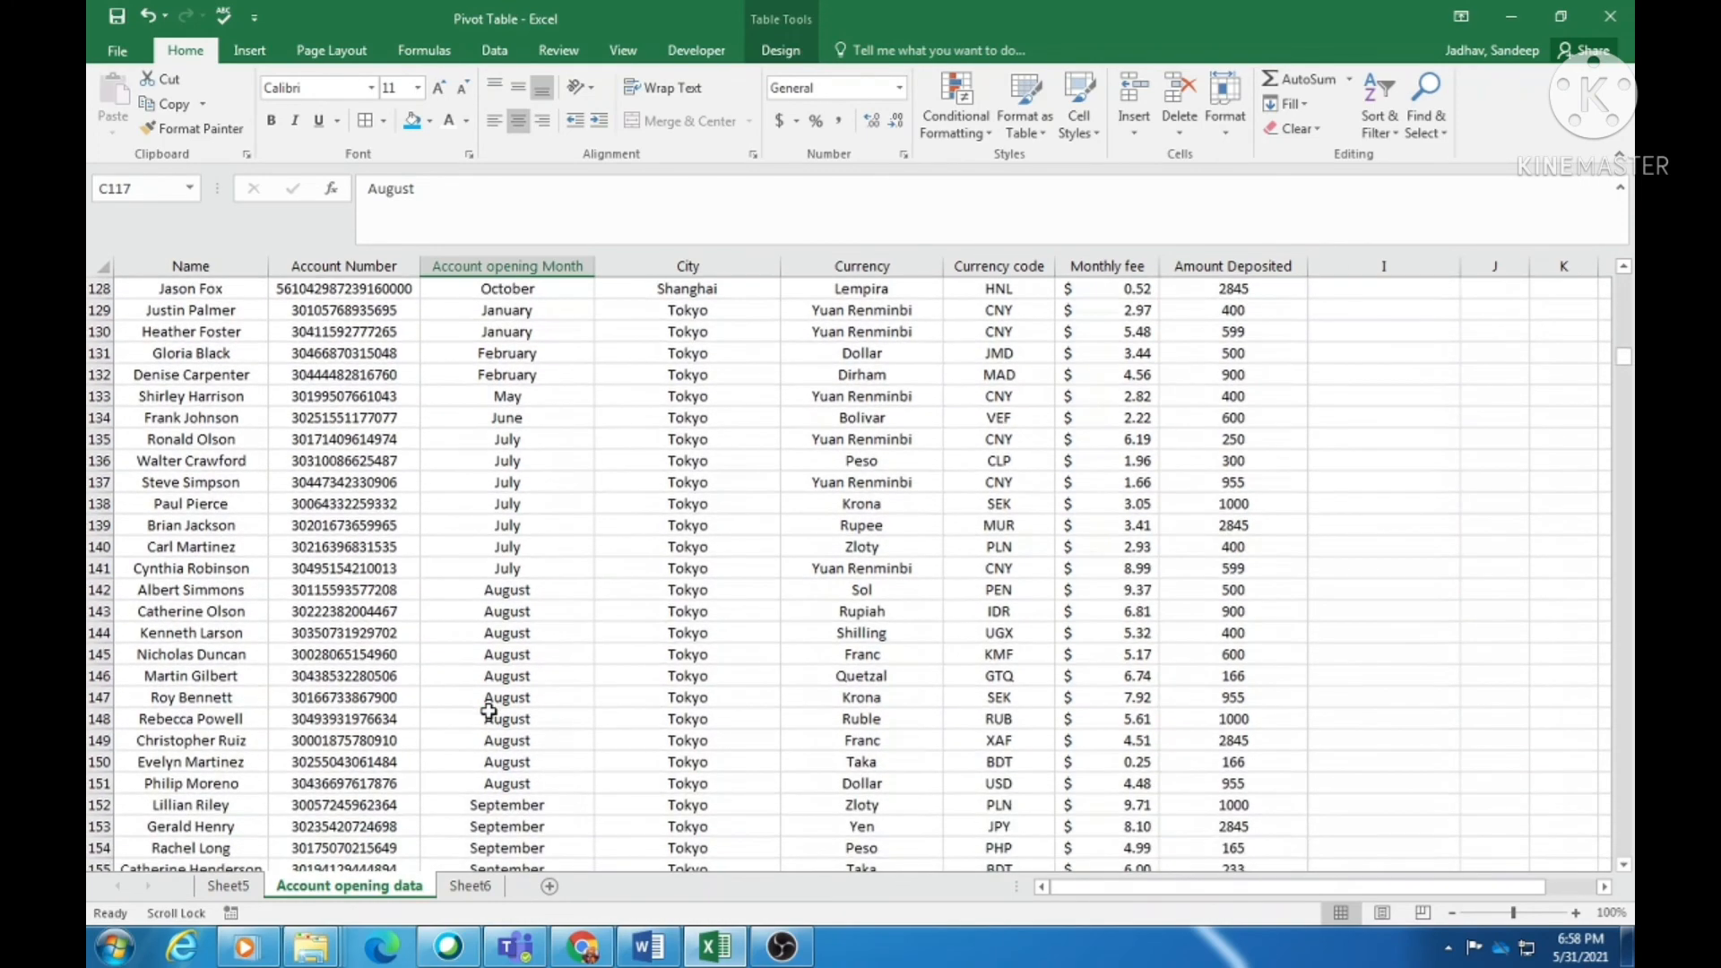
scroll(489, 710, "down", 9)
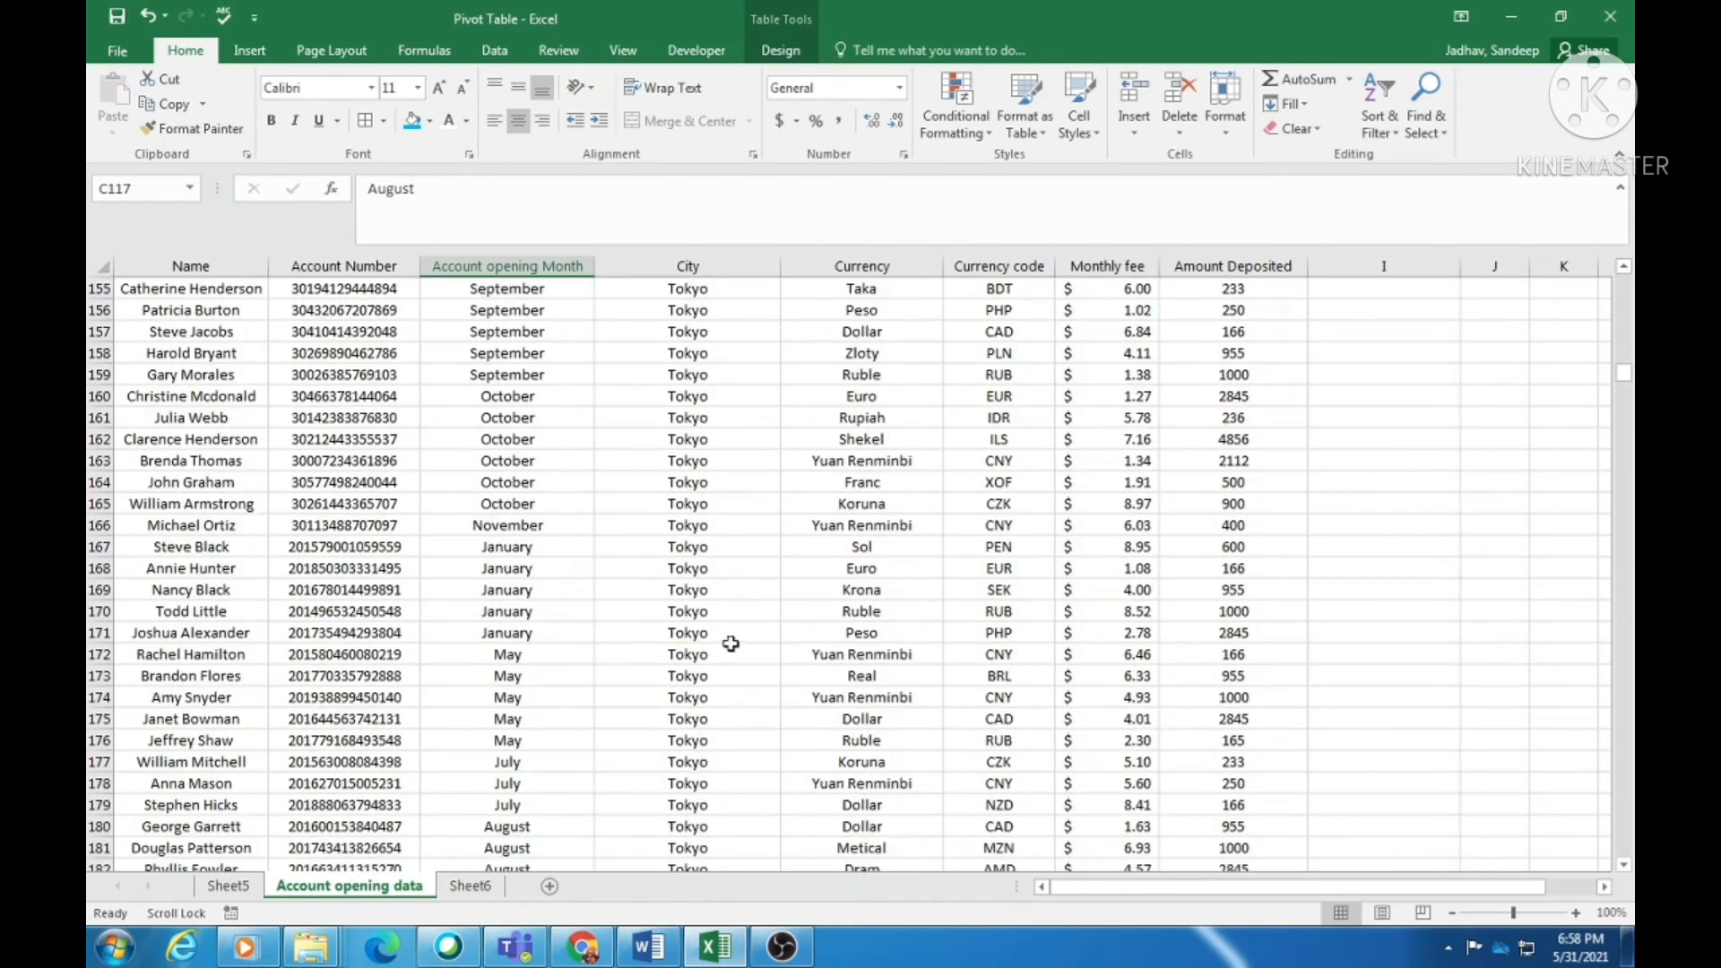
scroll(708, 627, "down", 19)
left_click(193, 563)
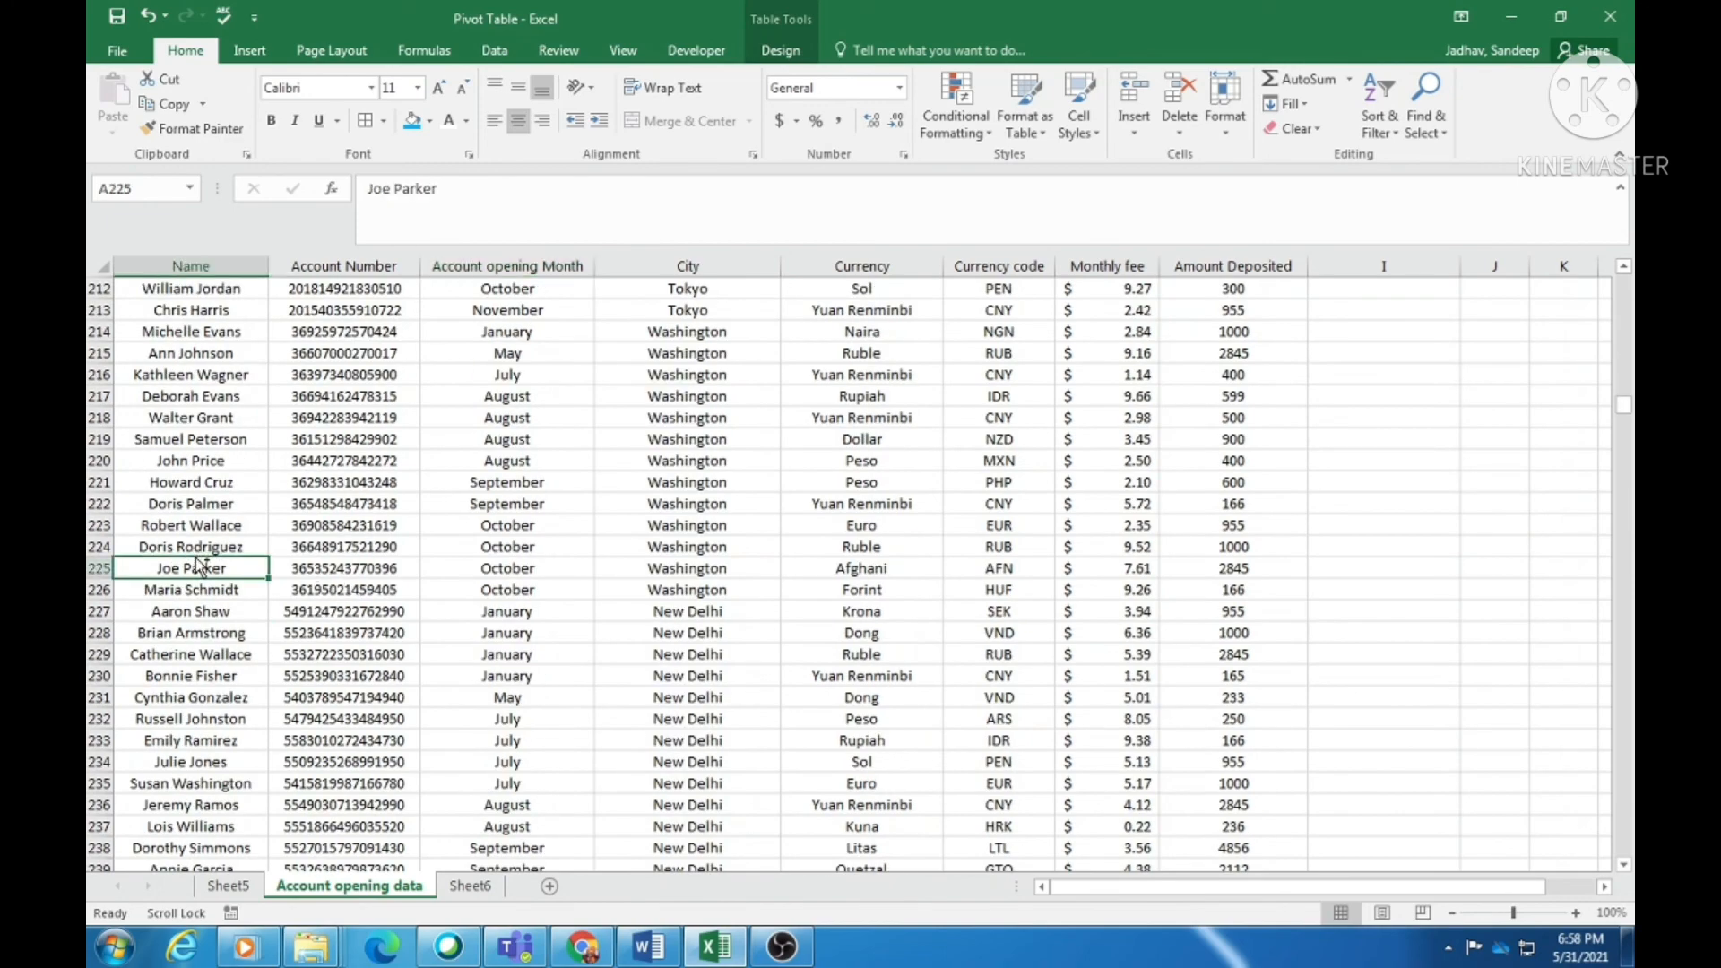
scroll(195, 557, "down", 9)
scroll(194, 556, "down", 15)
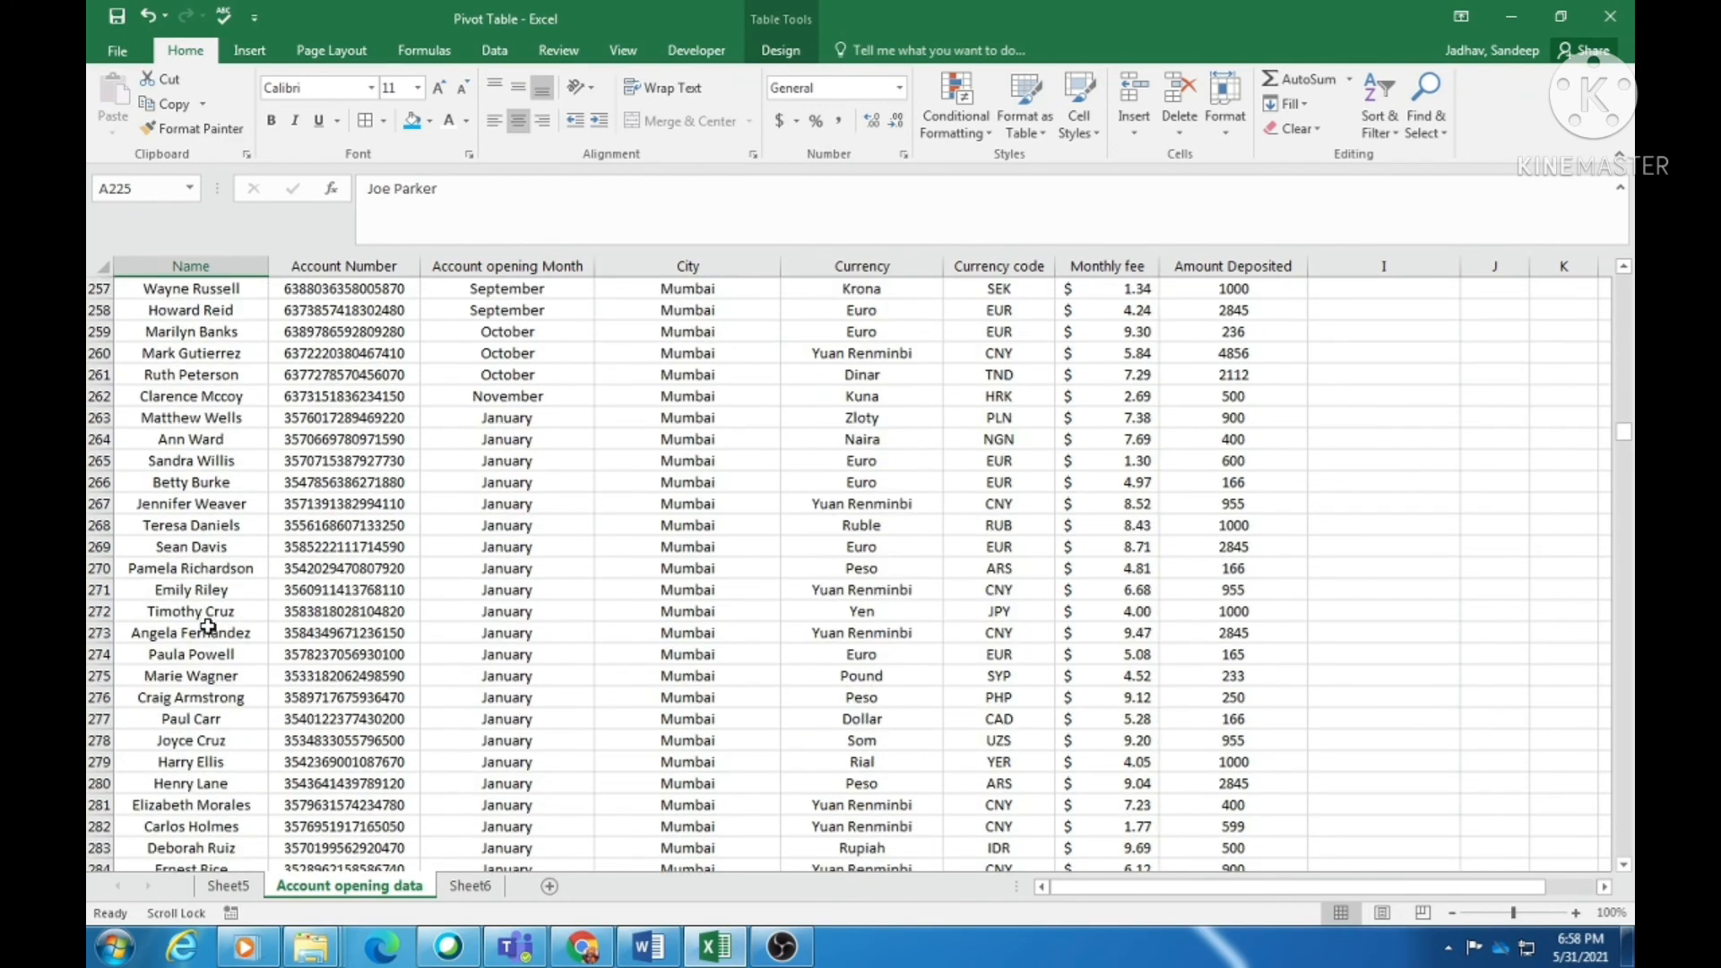
left_click_drag(1625, 446, 1624, 874)
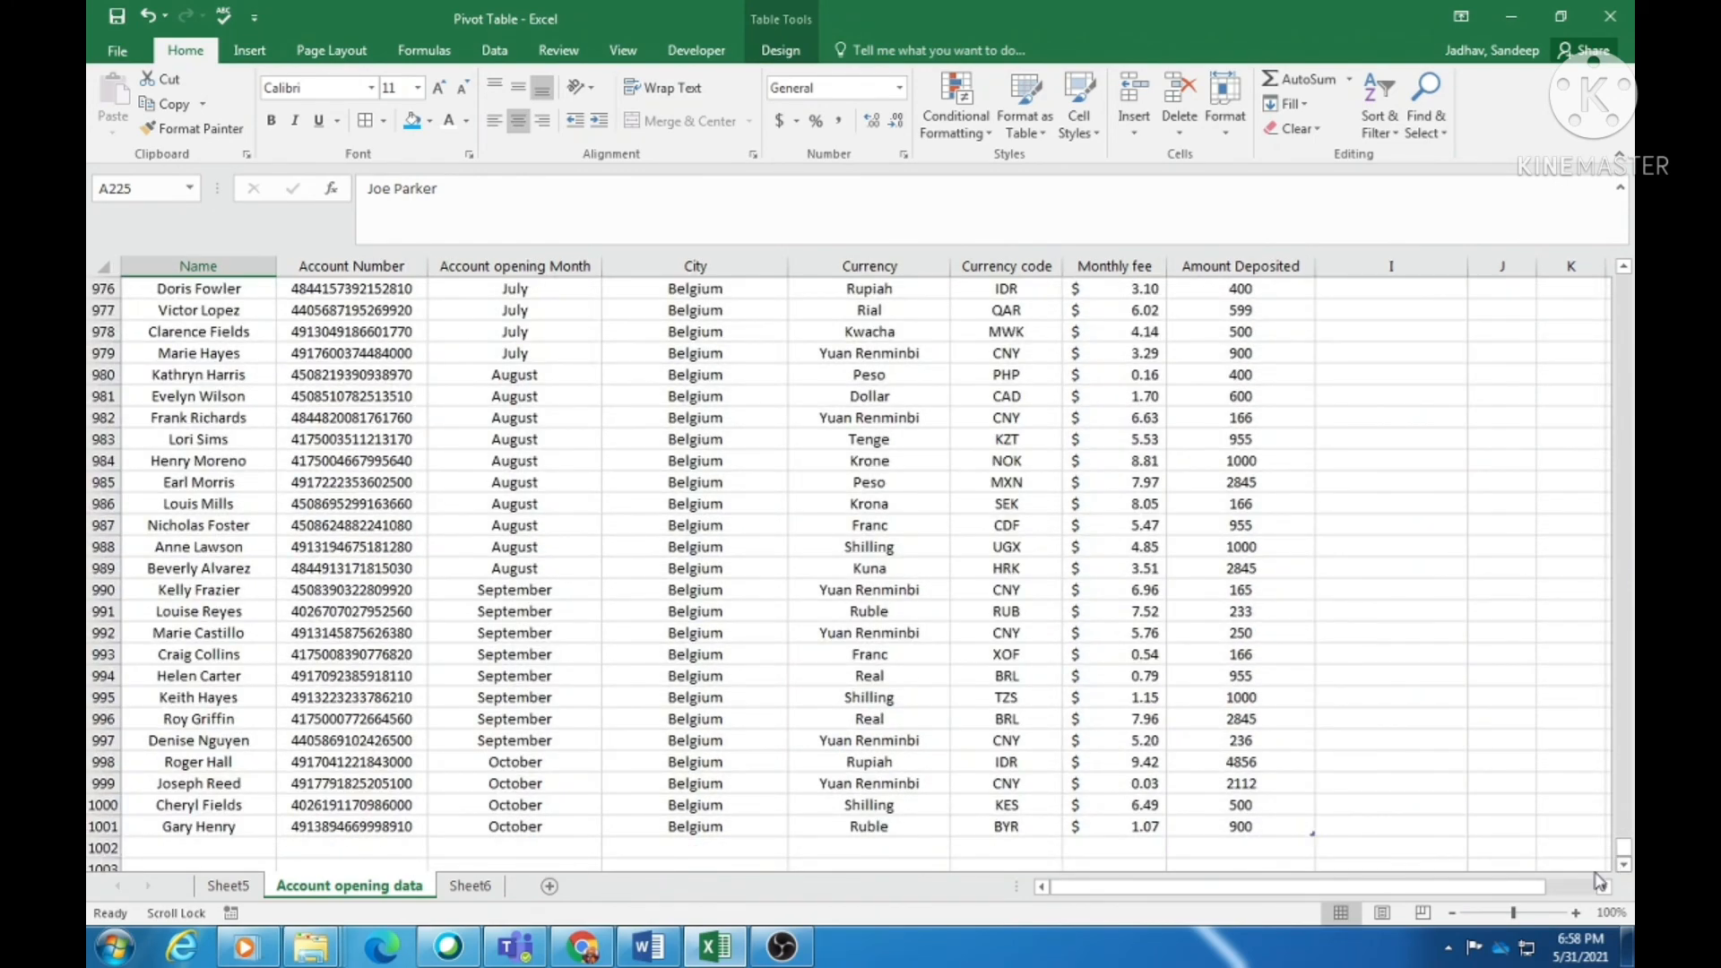
left_click(101, 847)
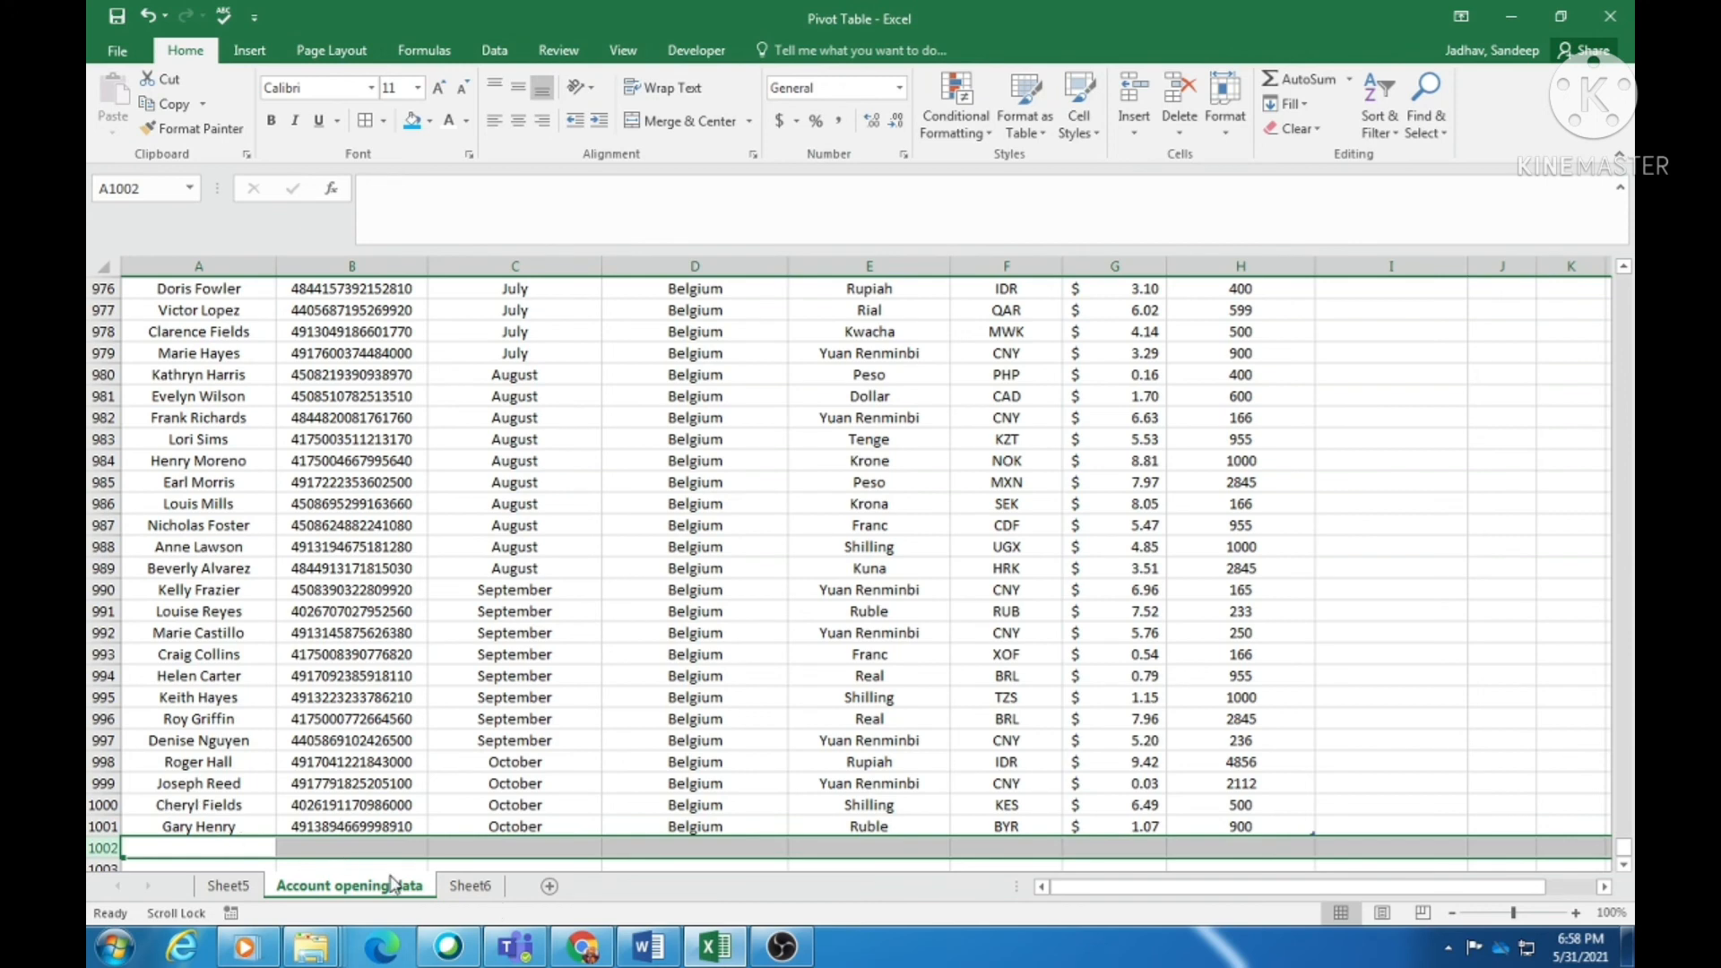
- Reset the Sheet5 pivot's data source to the full Tabla2 range A1:H1001
left_click(227, 885)
left_click(371, 457)
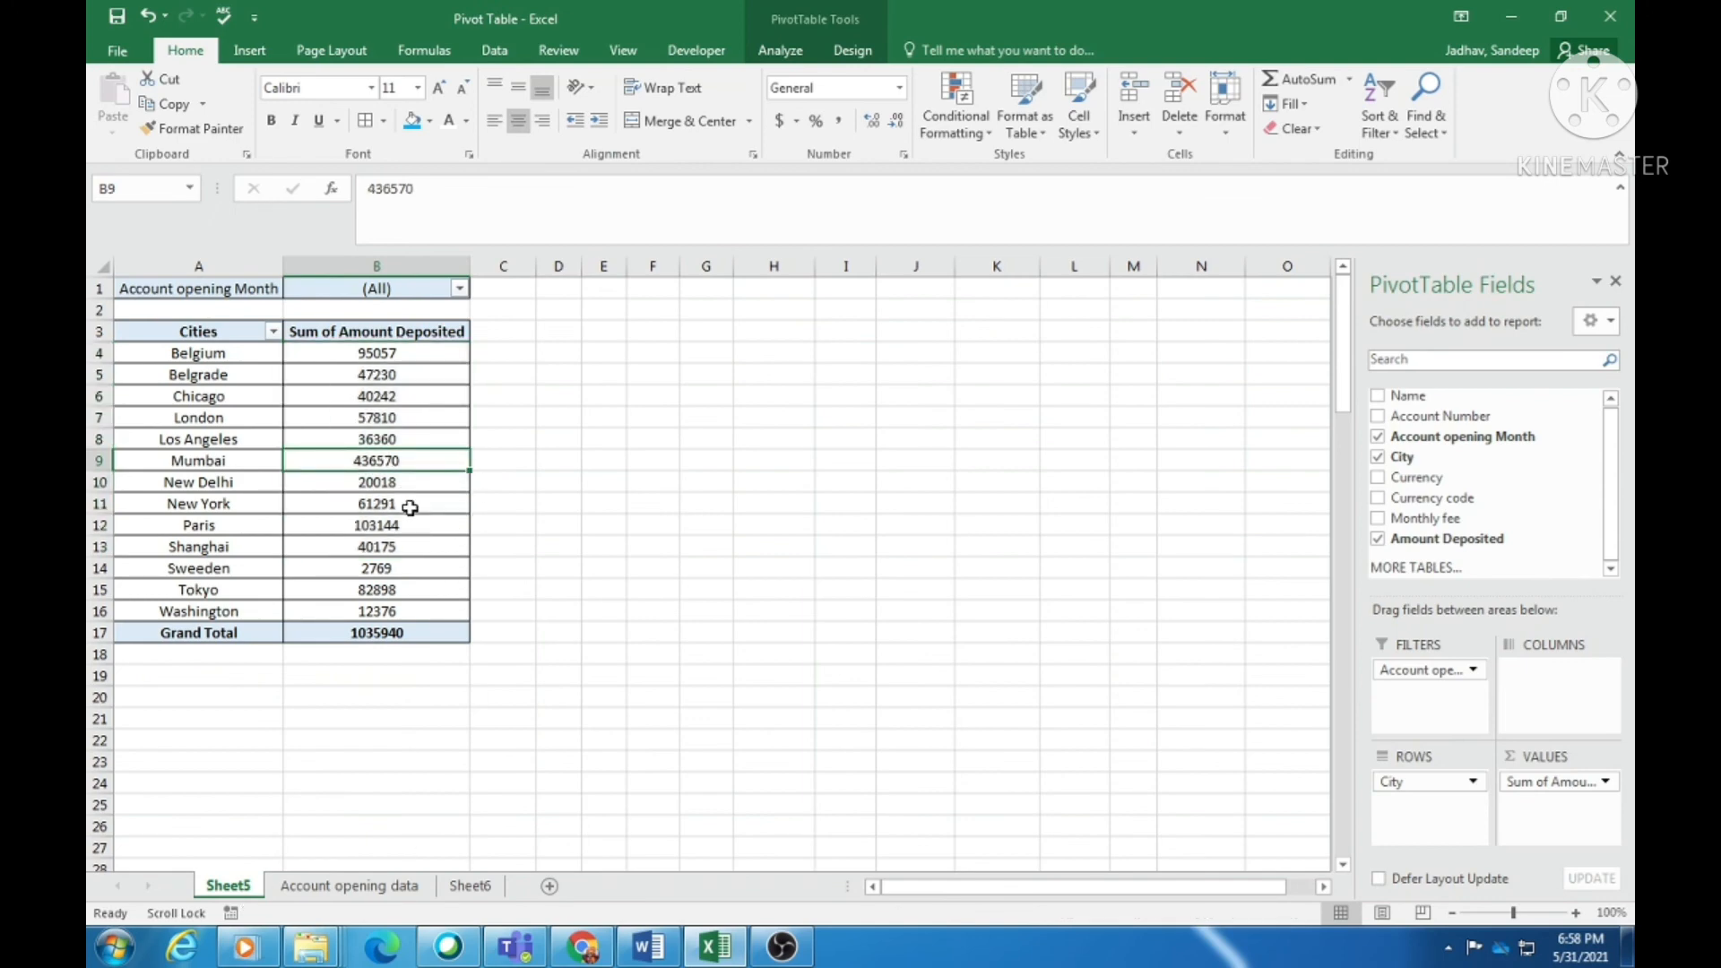
mouse_move(409, 507)
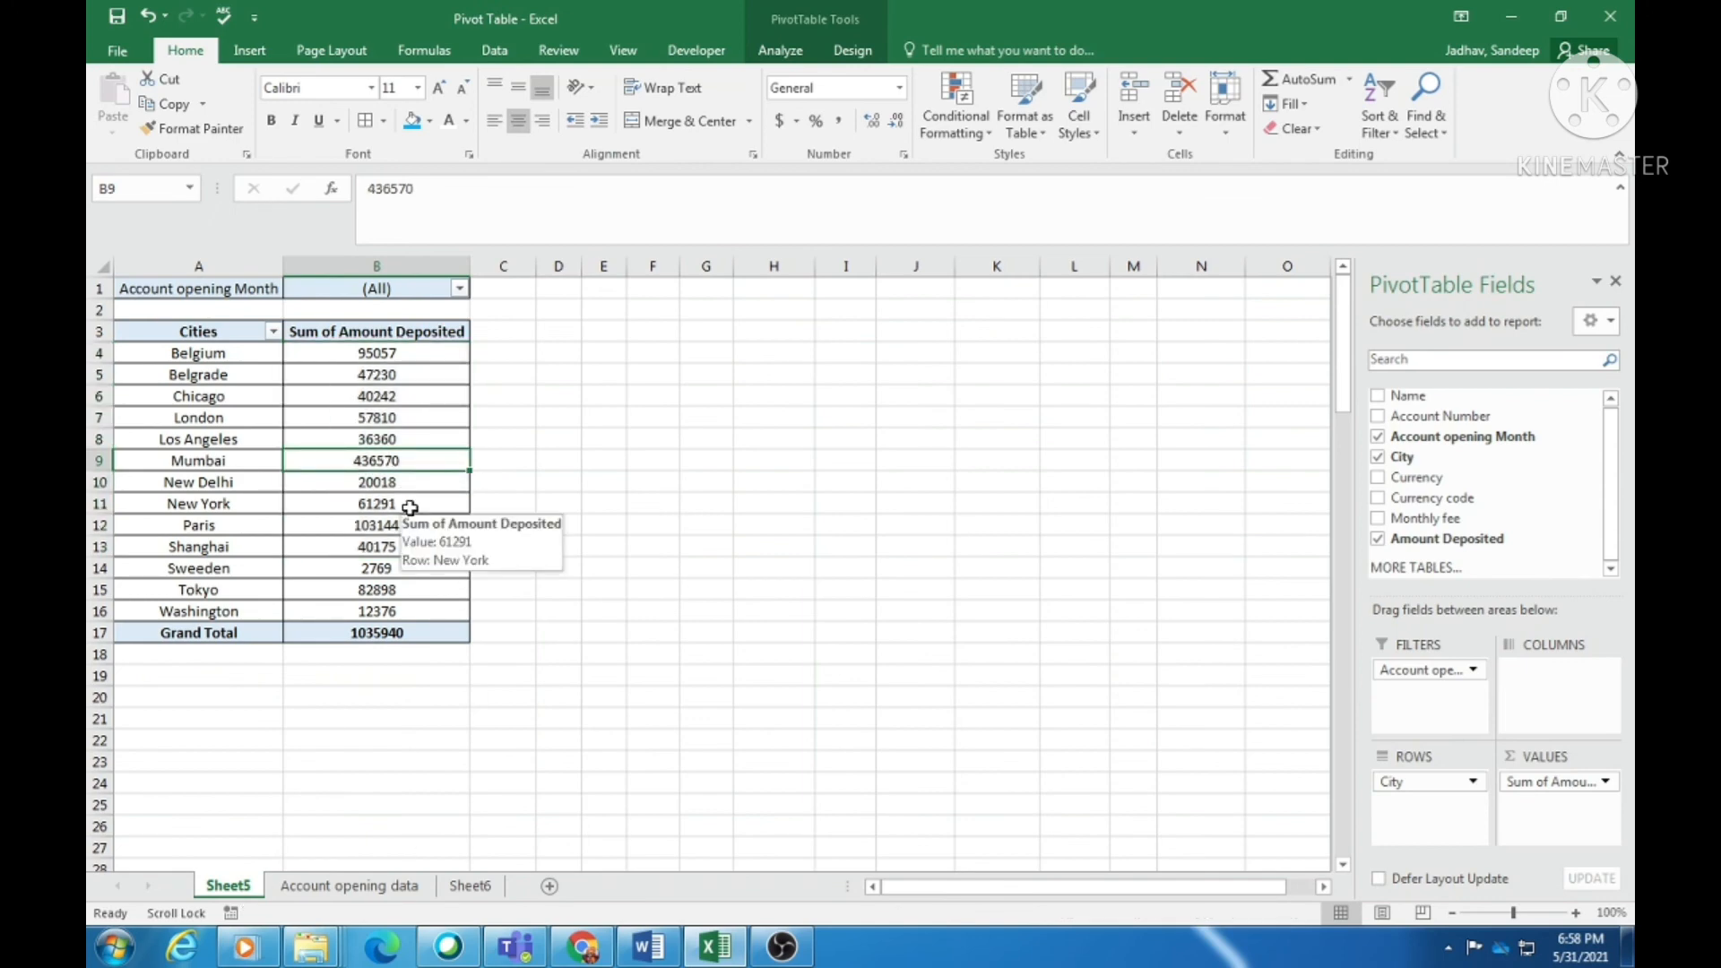
left_click(779, 50)
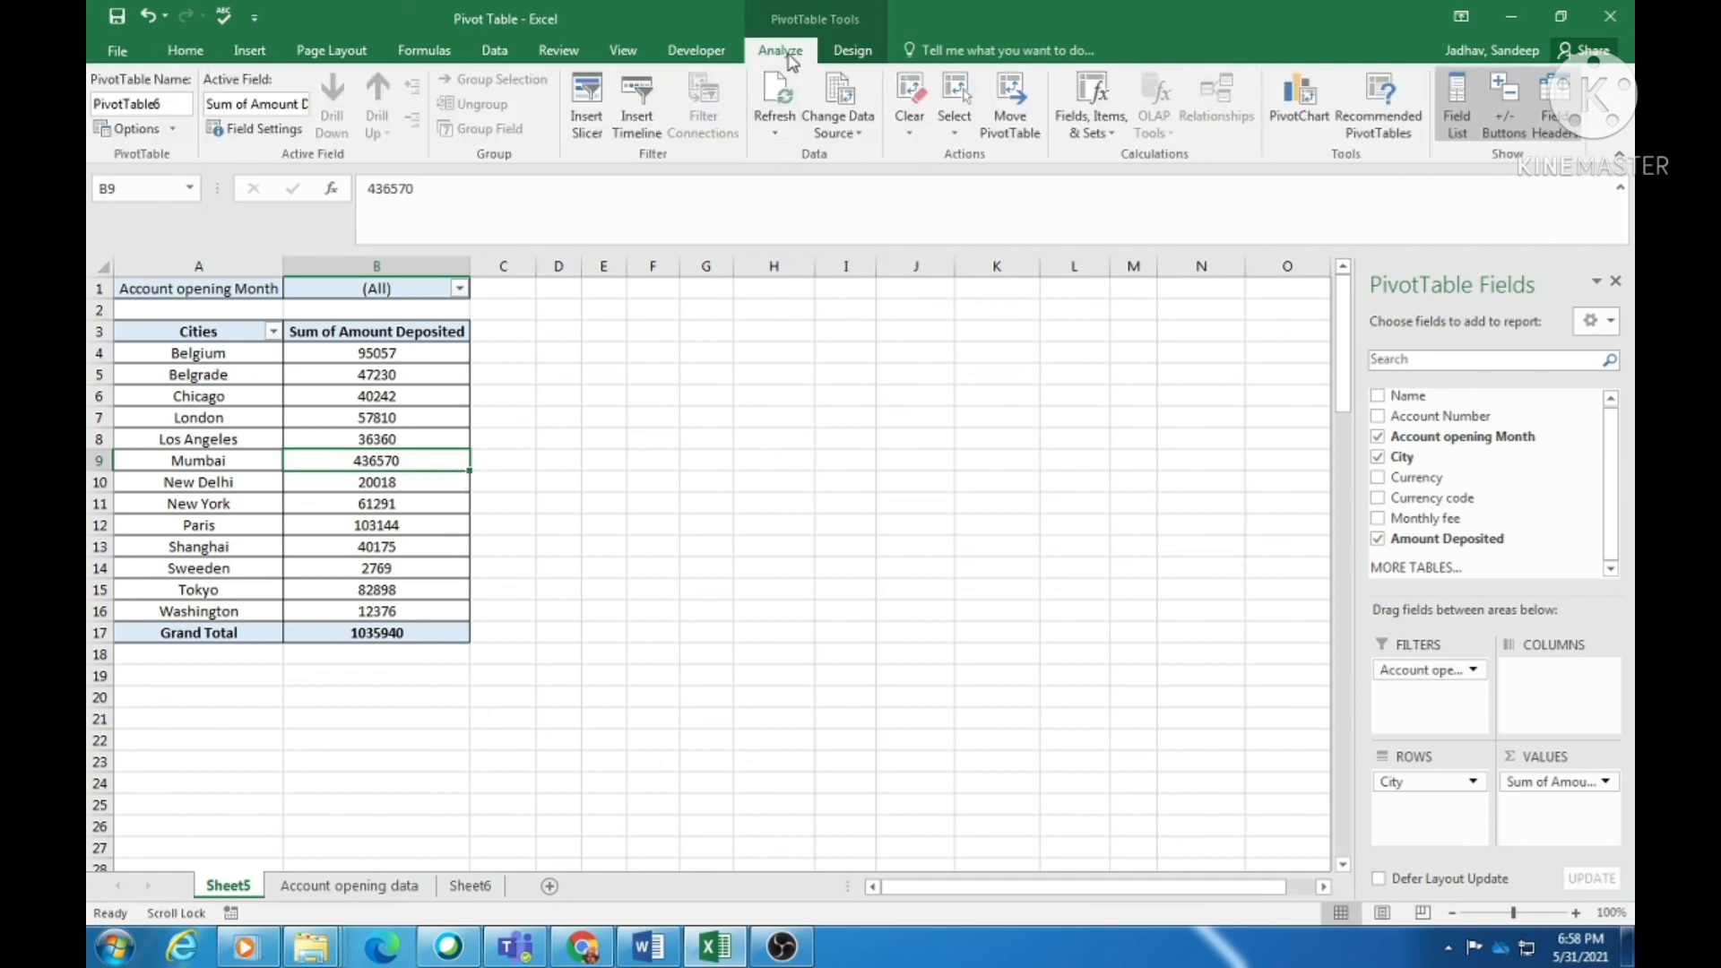
left_click(840, 146)
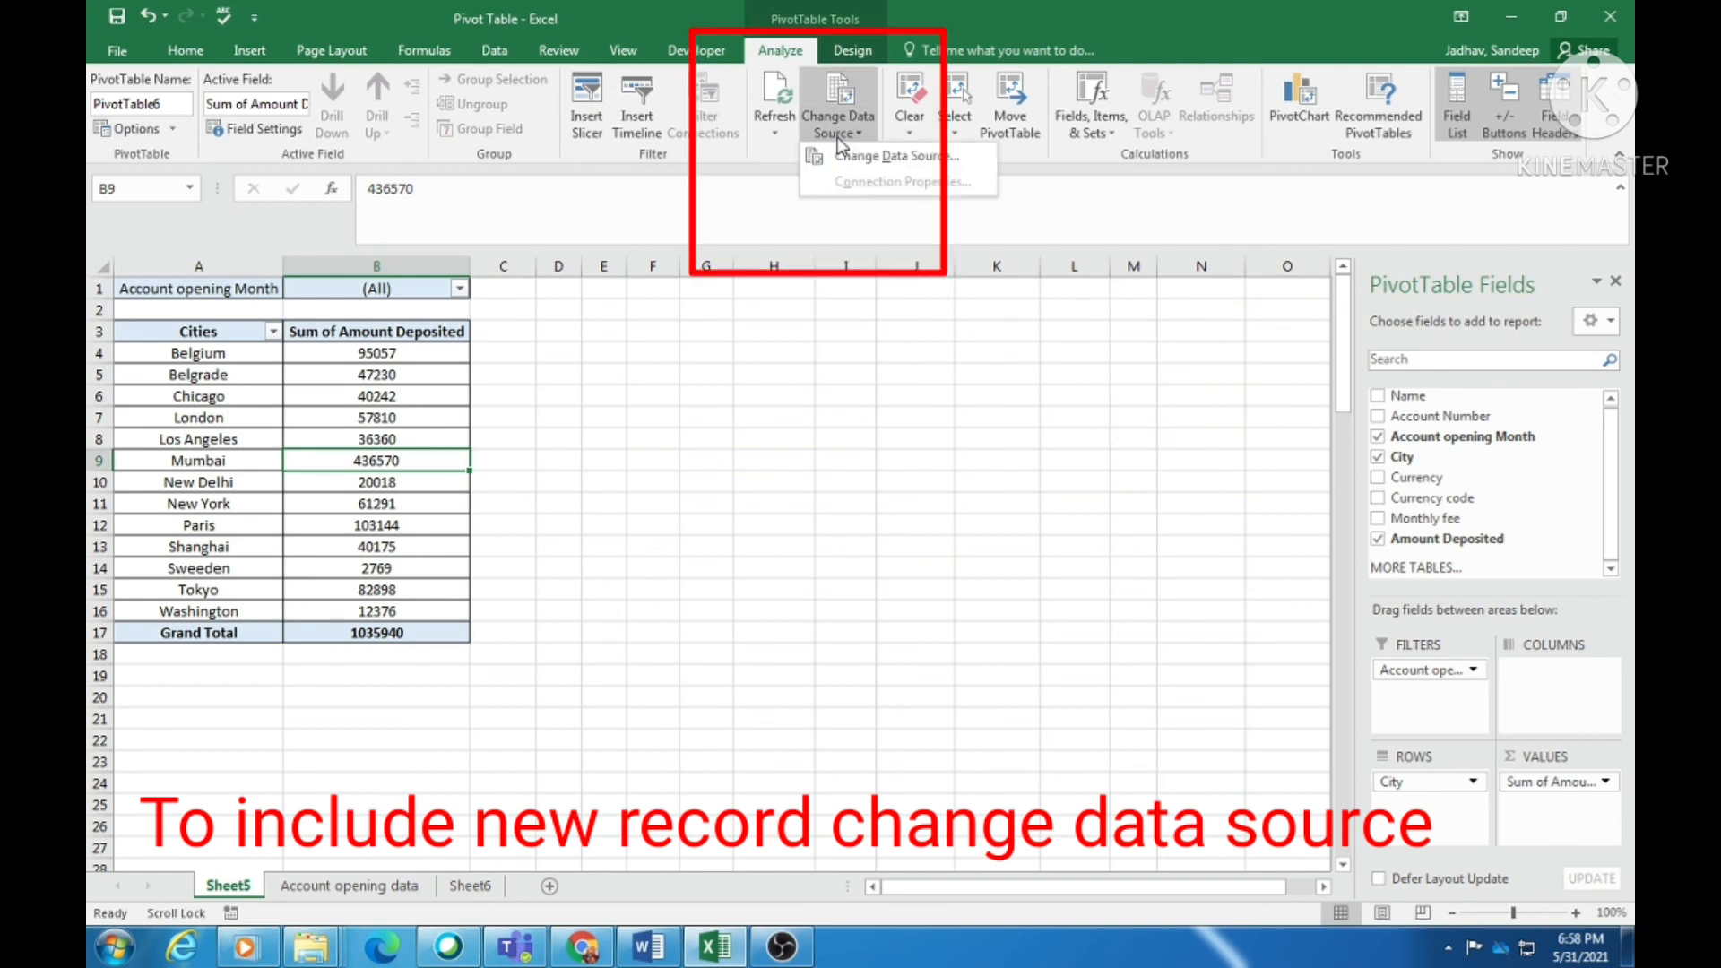
left_click(867, 163)
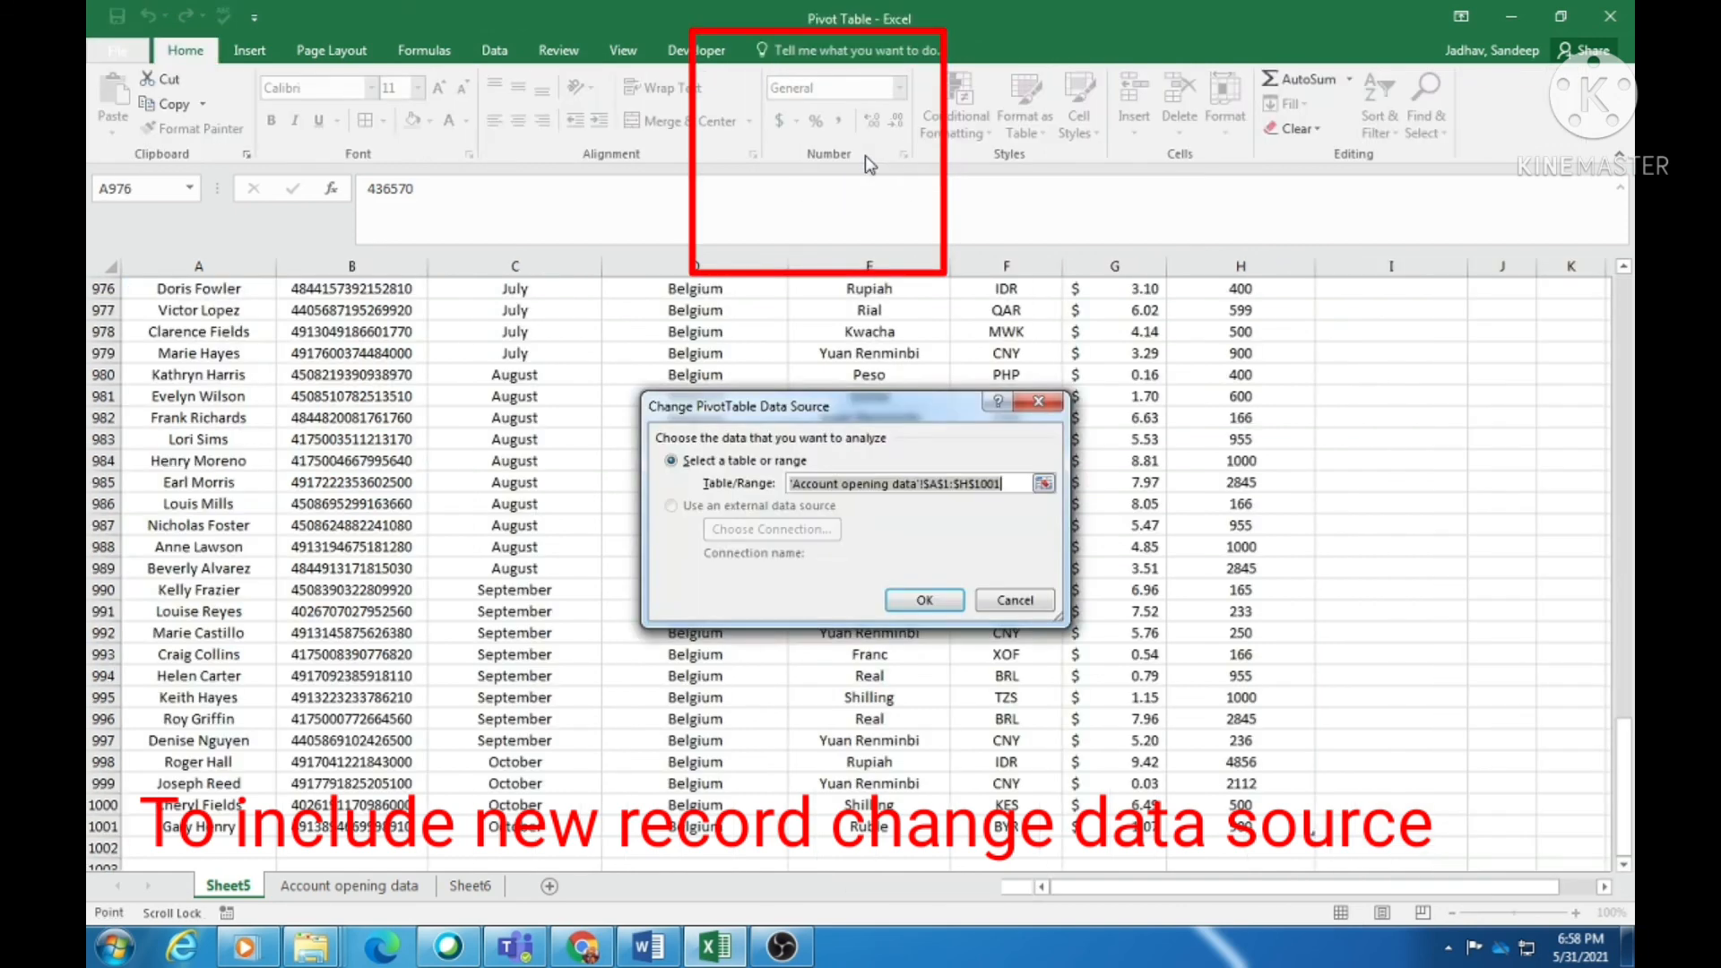
left_click(188, 289)
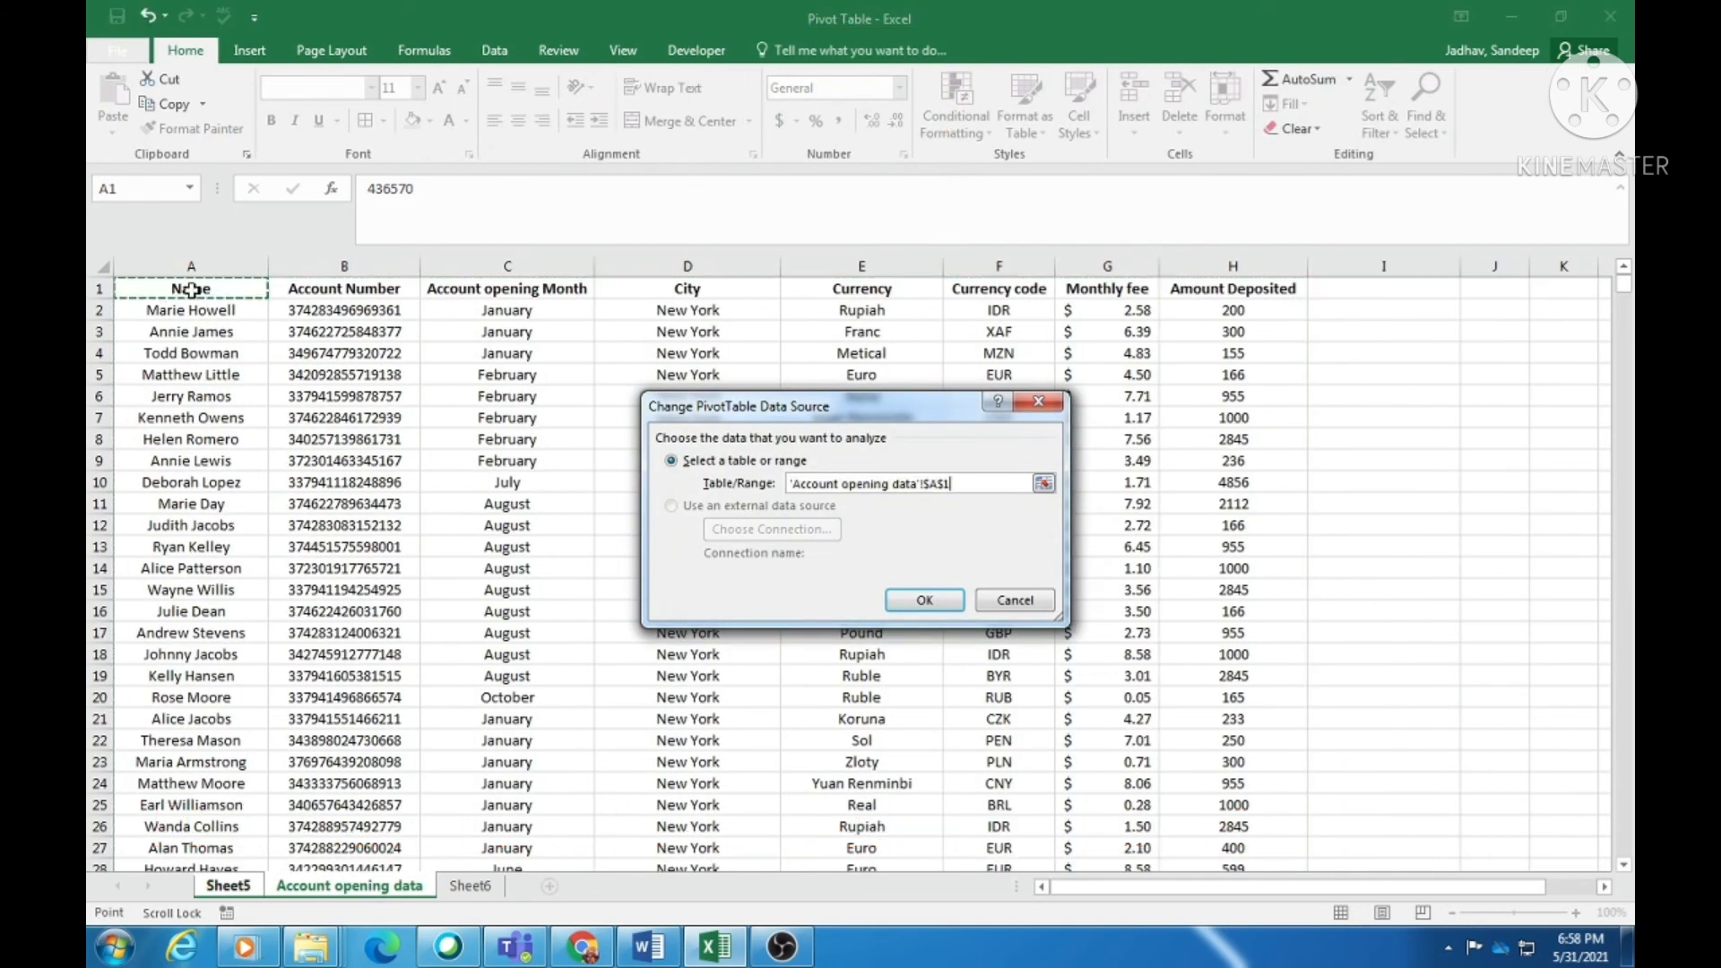
key("ctrl+shift+Right")
key("ctrl+shift+Down")
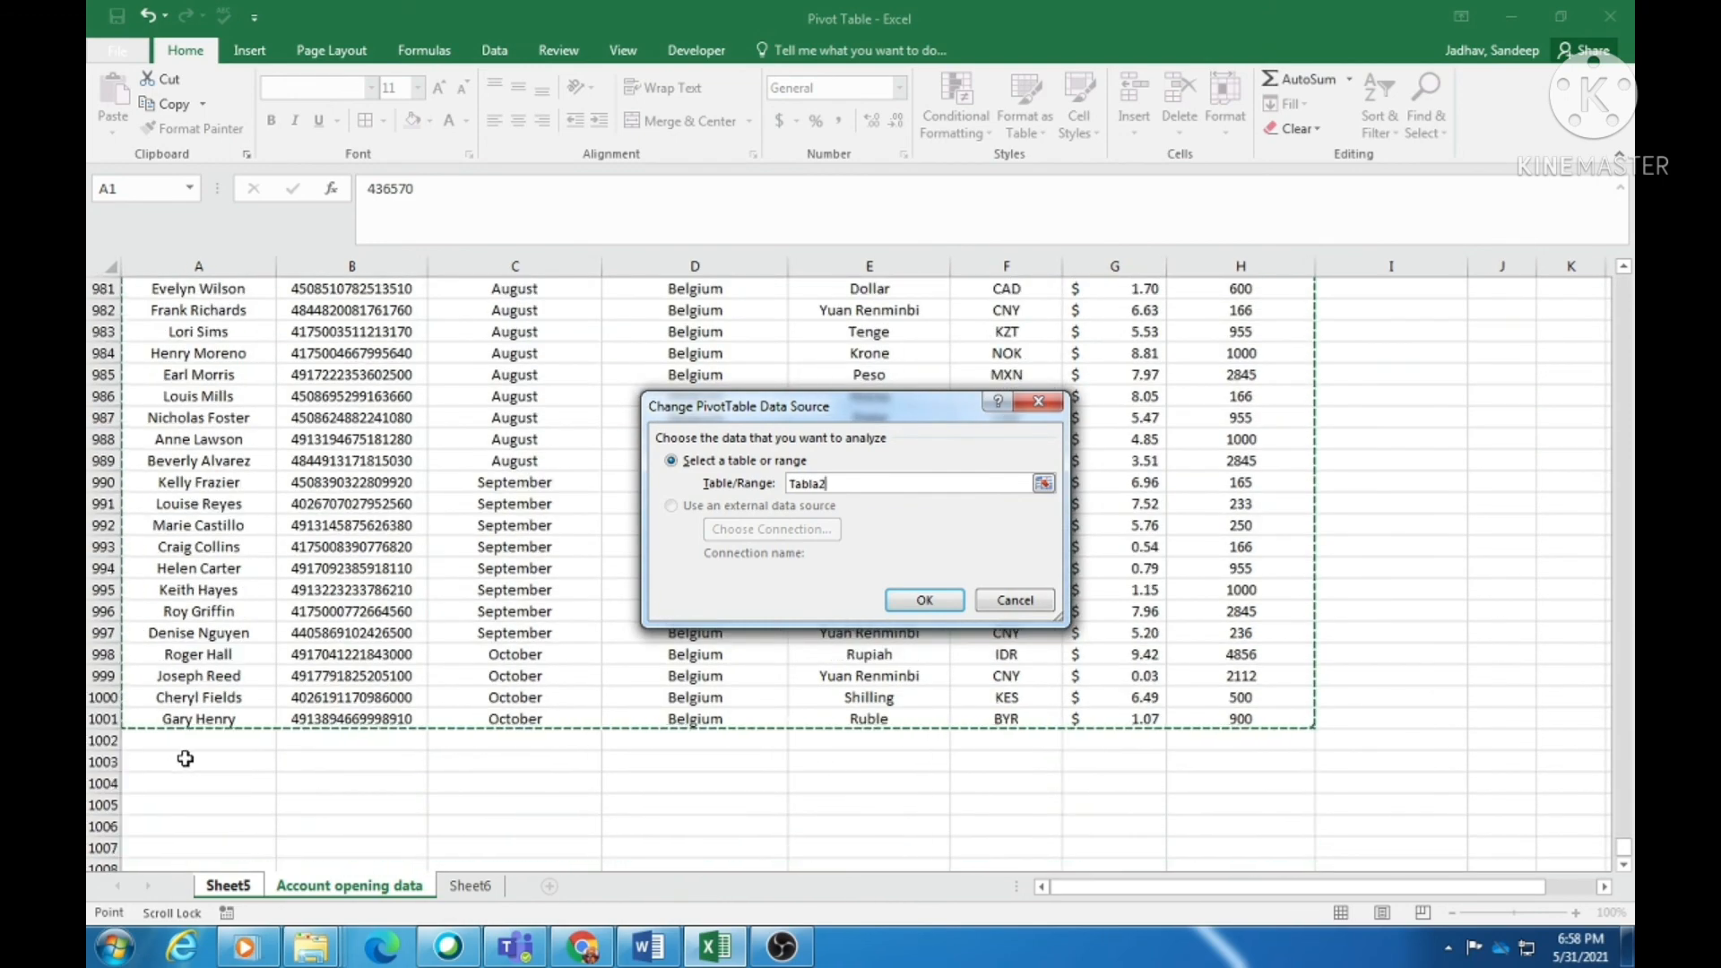
left_click(1016, 604)
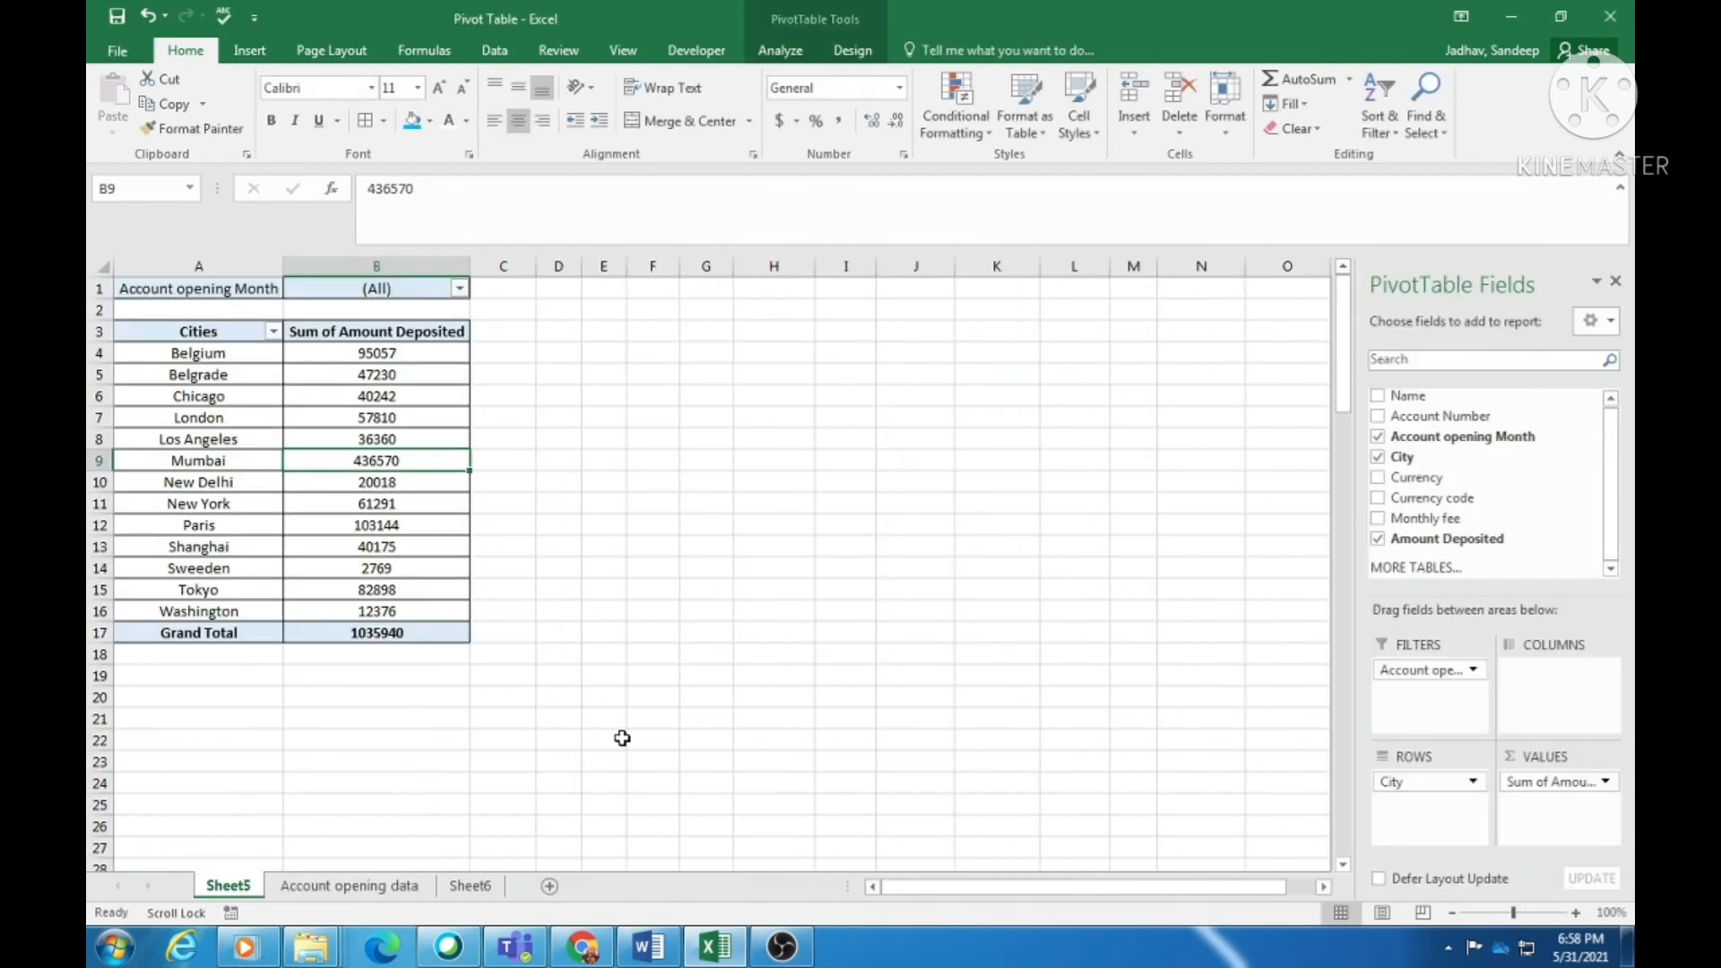
- Scroll back up the Account opening data sheet to check its records
left_click(301, 395)
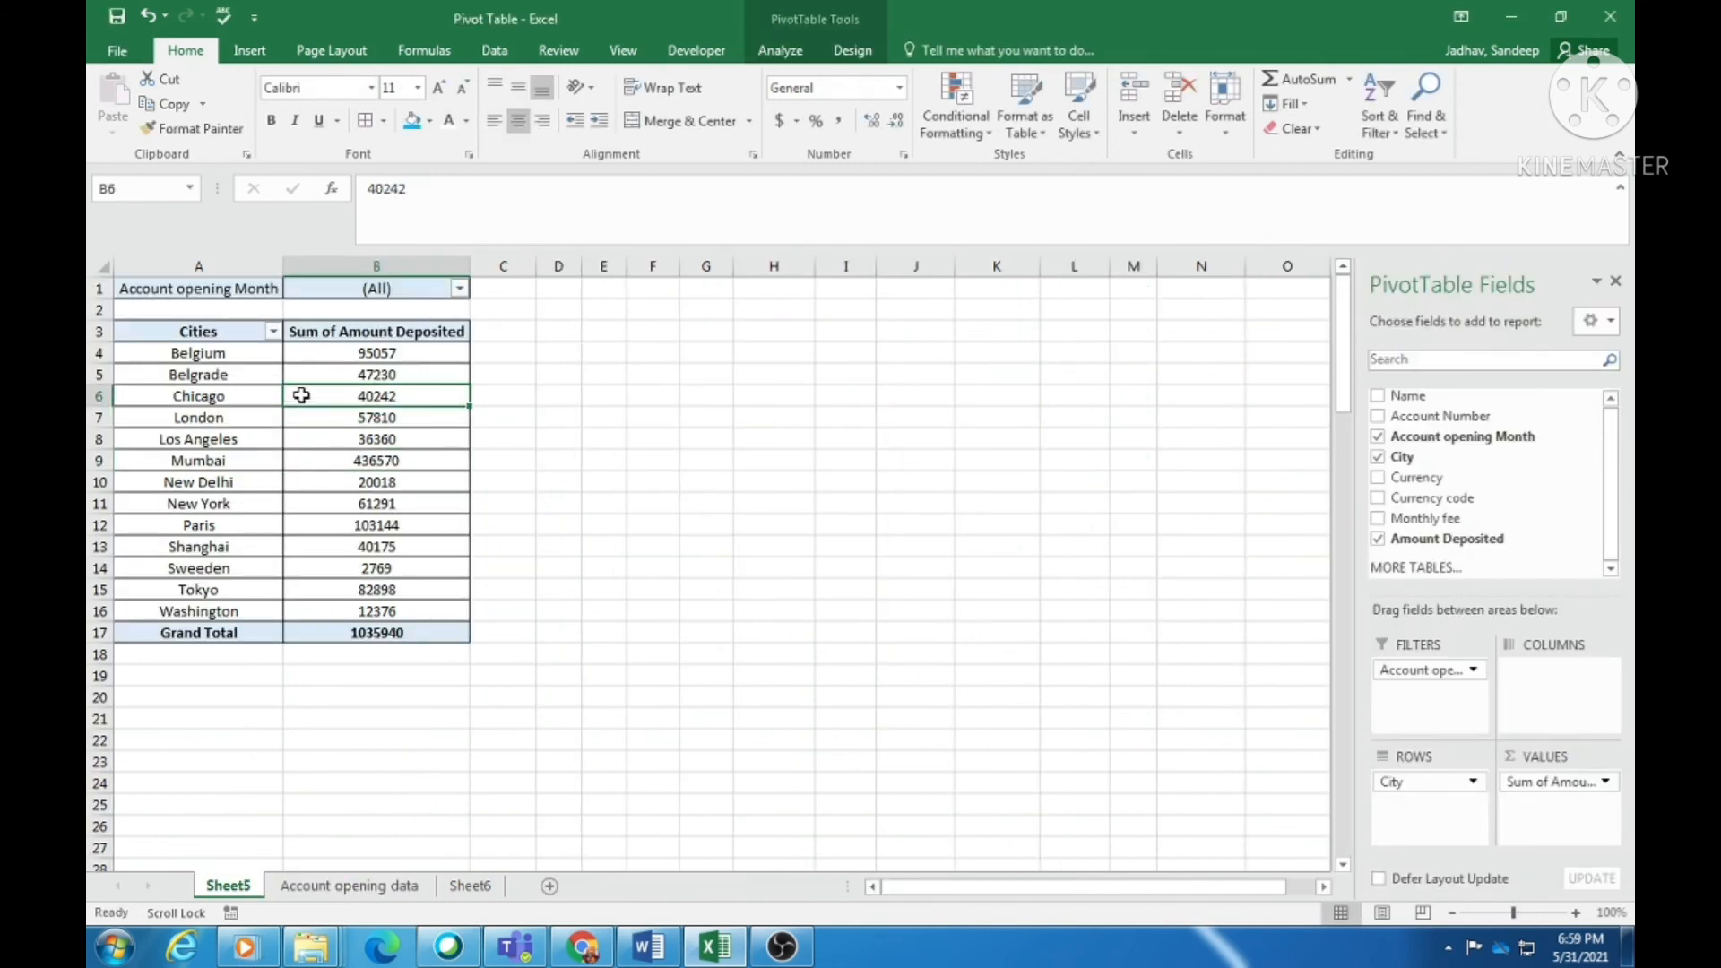
left_click(289, 886)
scroll(1037, 572, "up", 12)
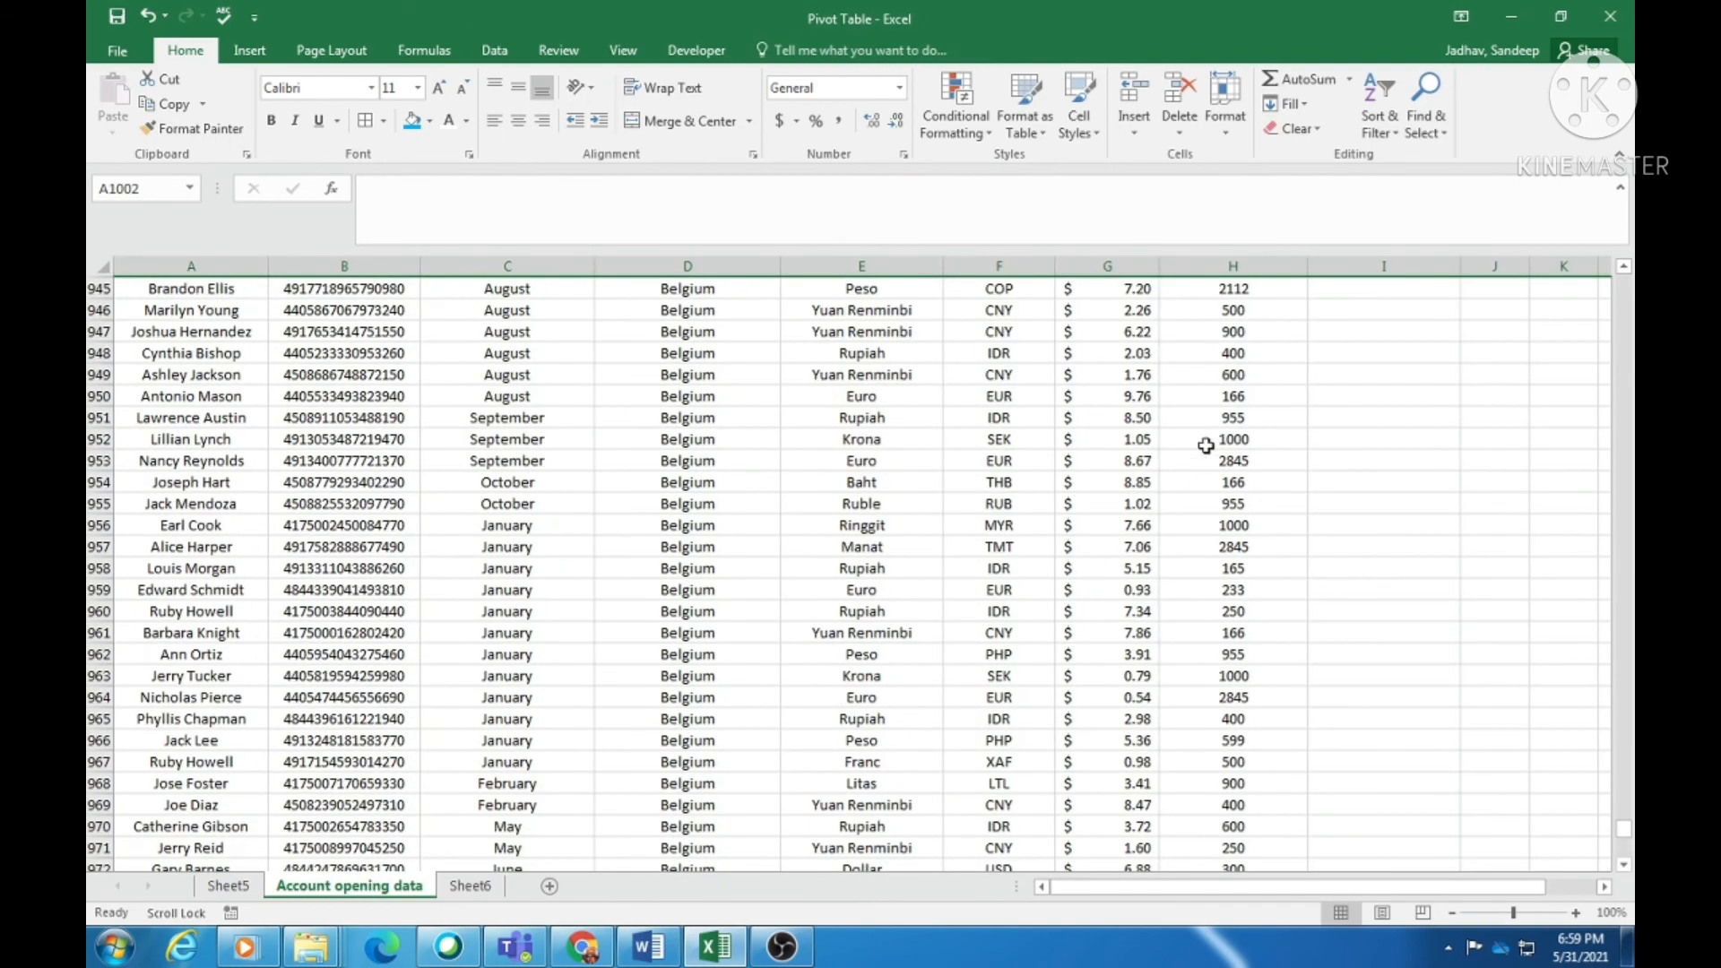
left_click(1201, 439)
scroll(749, 521, "up", 6)
scroll(748, 521, "up", 18)
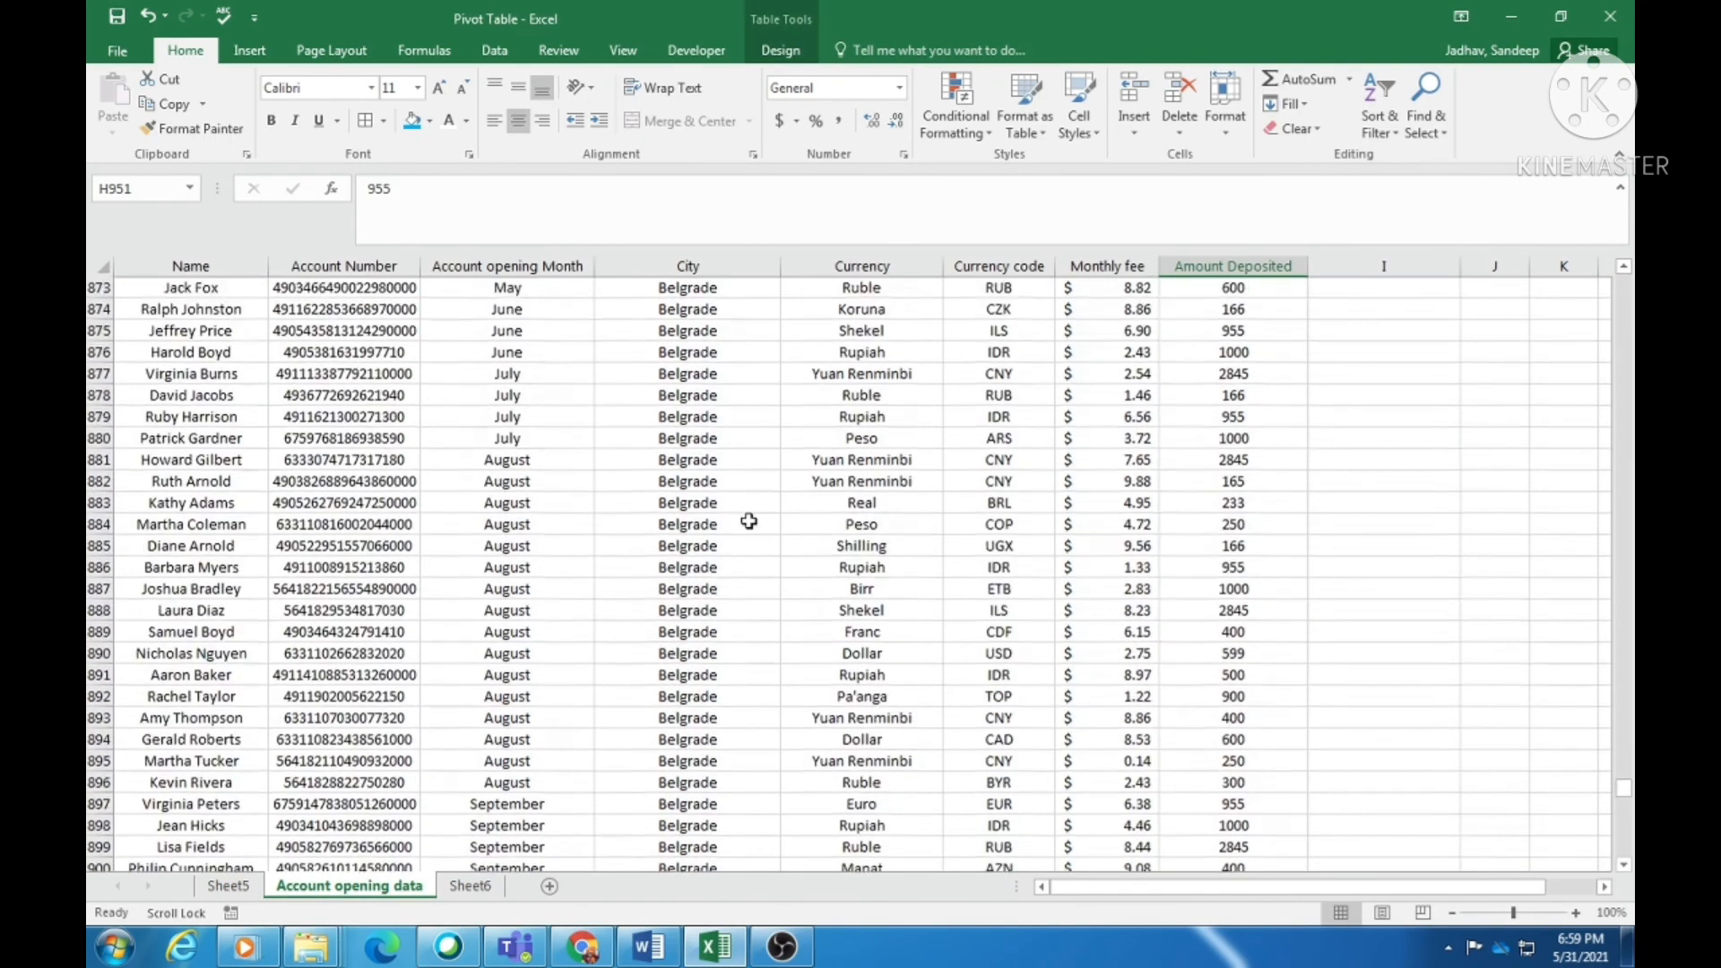
scroll(768, 504, "up", 10)
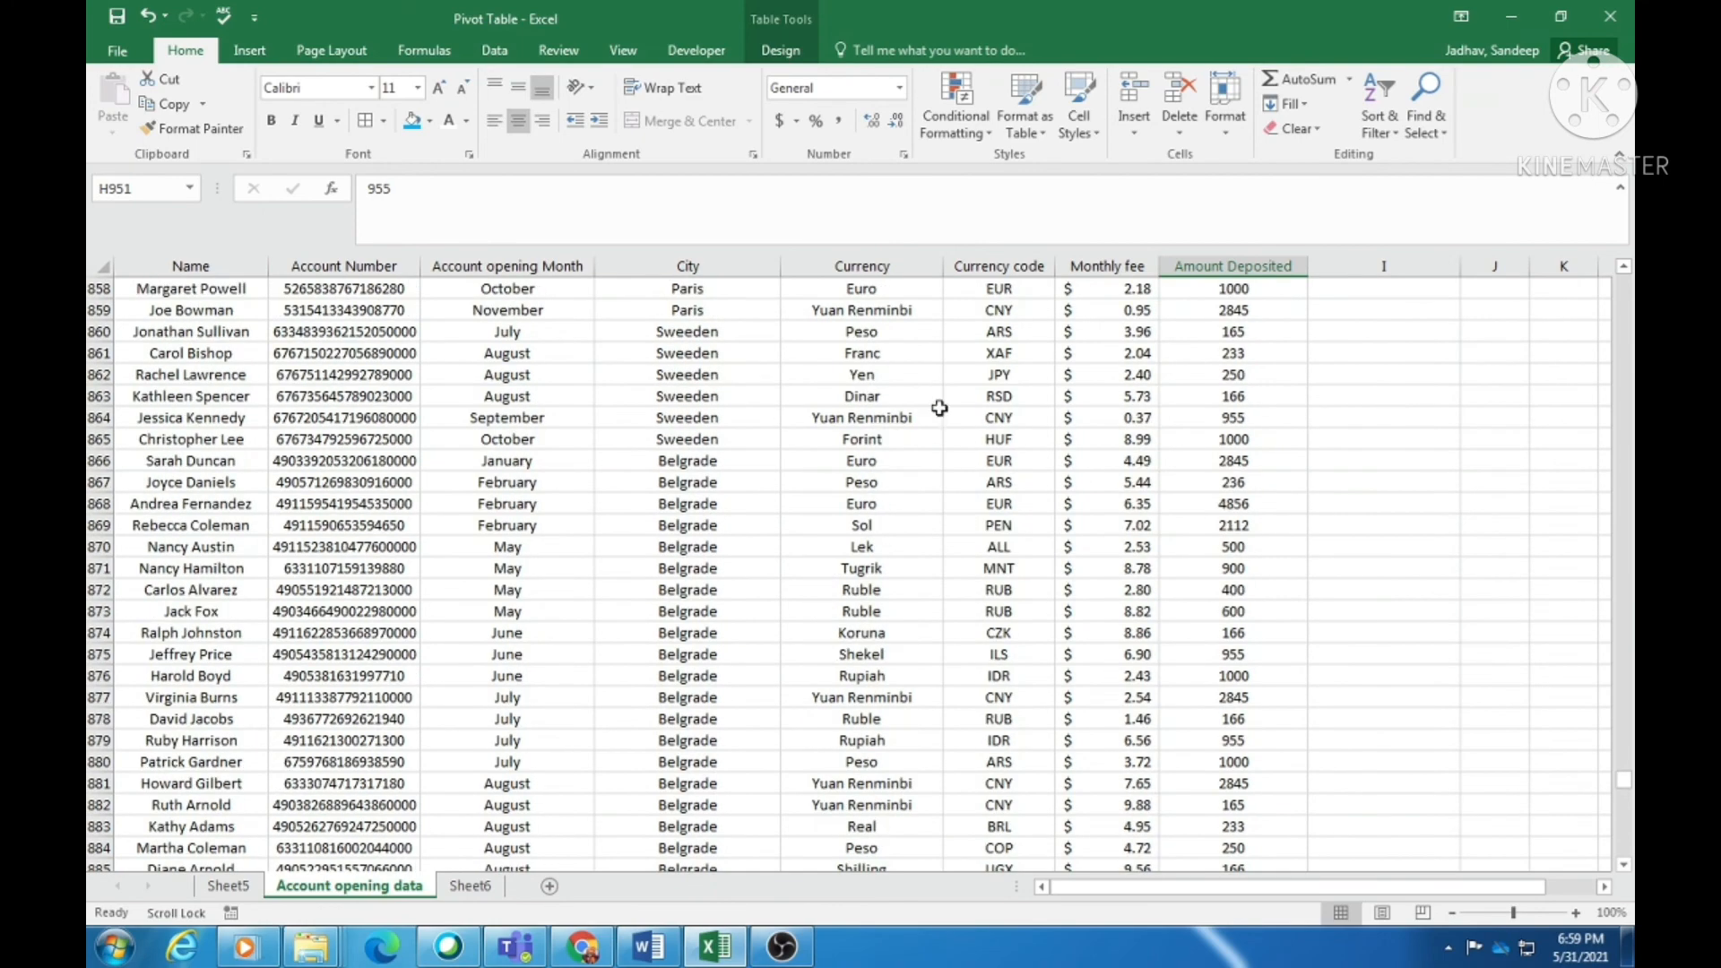
left_click(1174, 395)
- Refresh the Sheet5 pivot table so city totals reflect current data, grand total 1035940
left_click(229, 886)
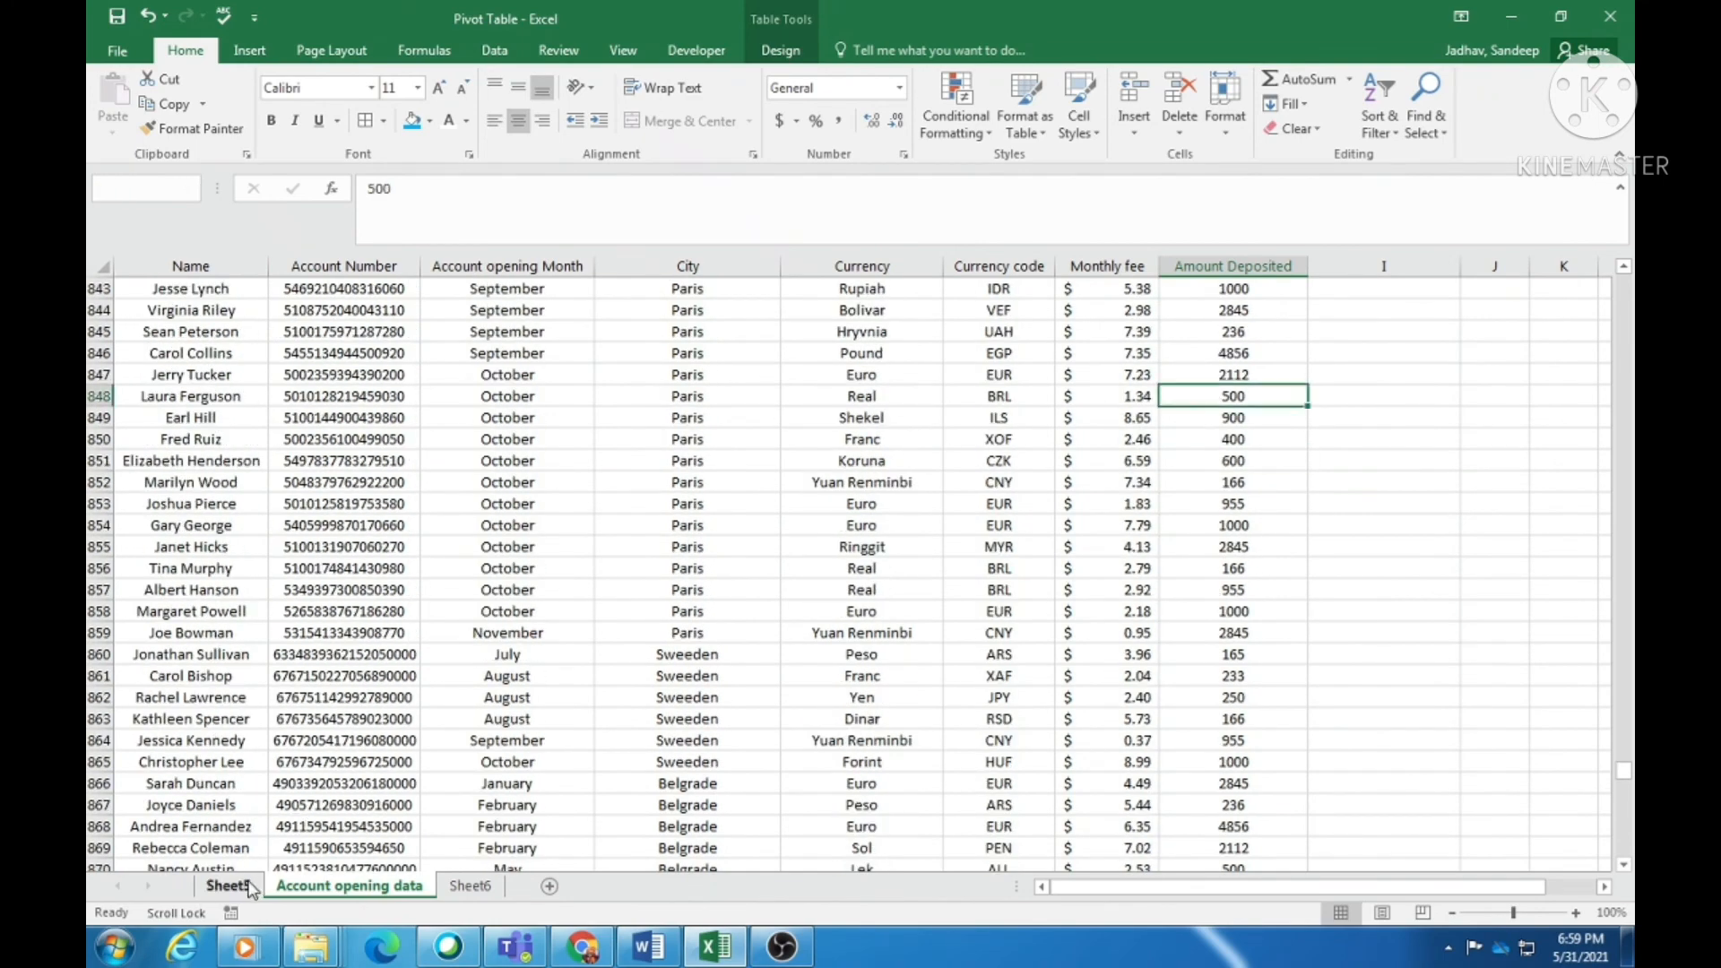
right_click(294, 367)
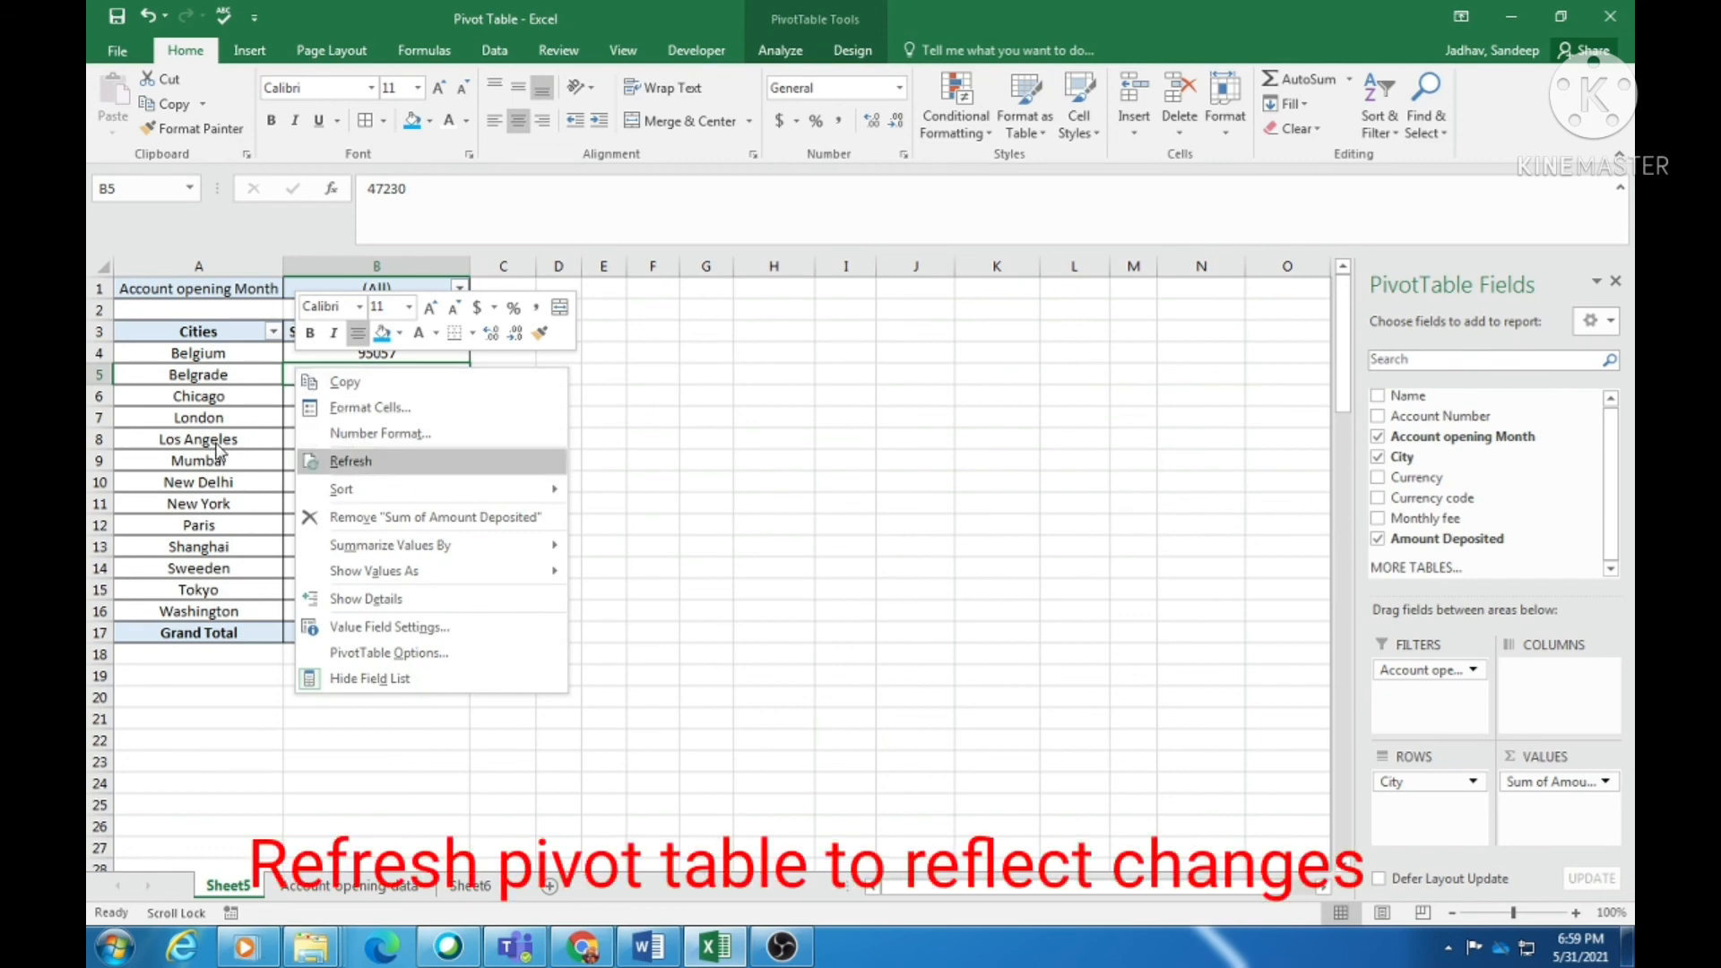
left_click(368, 464)
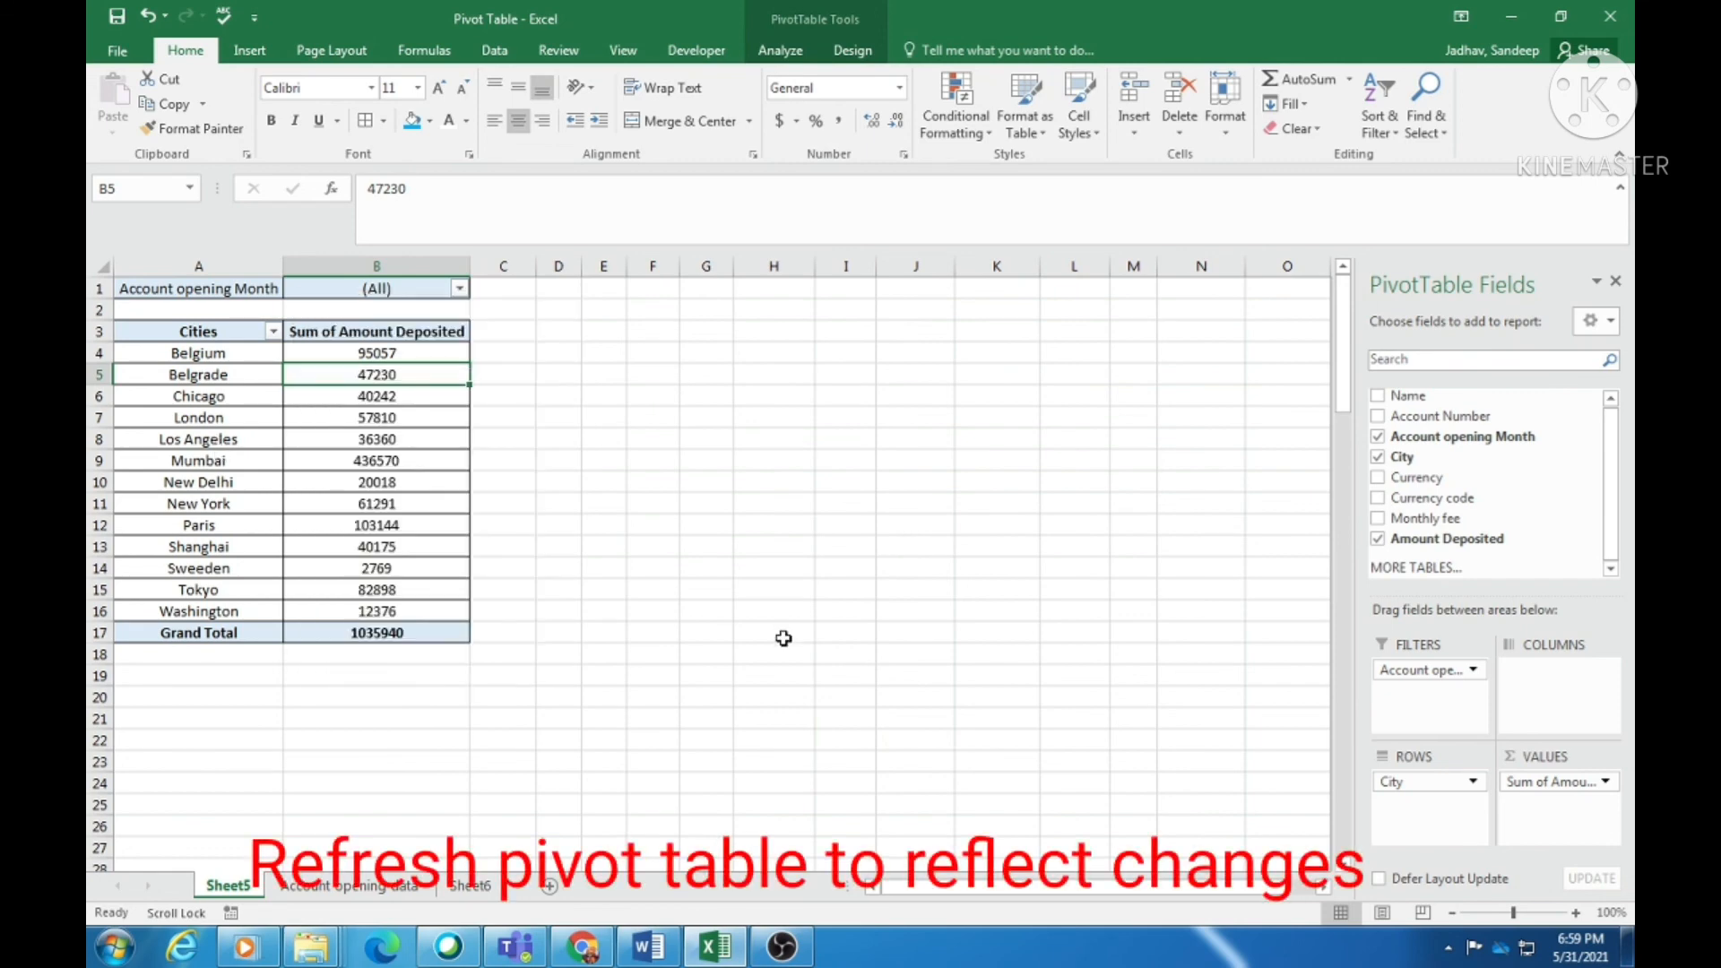